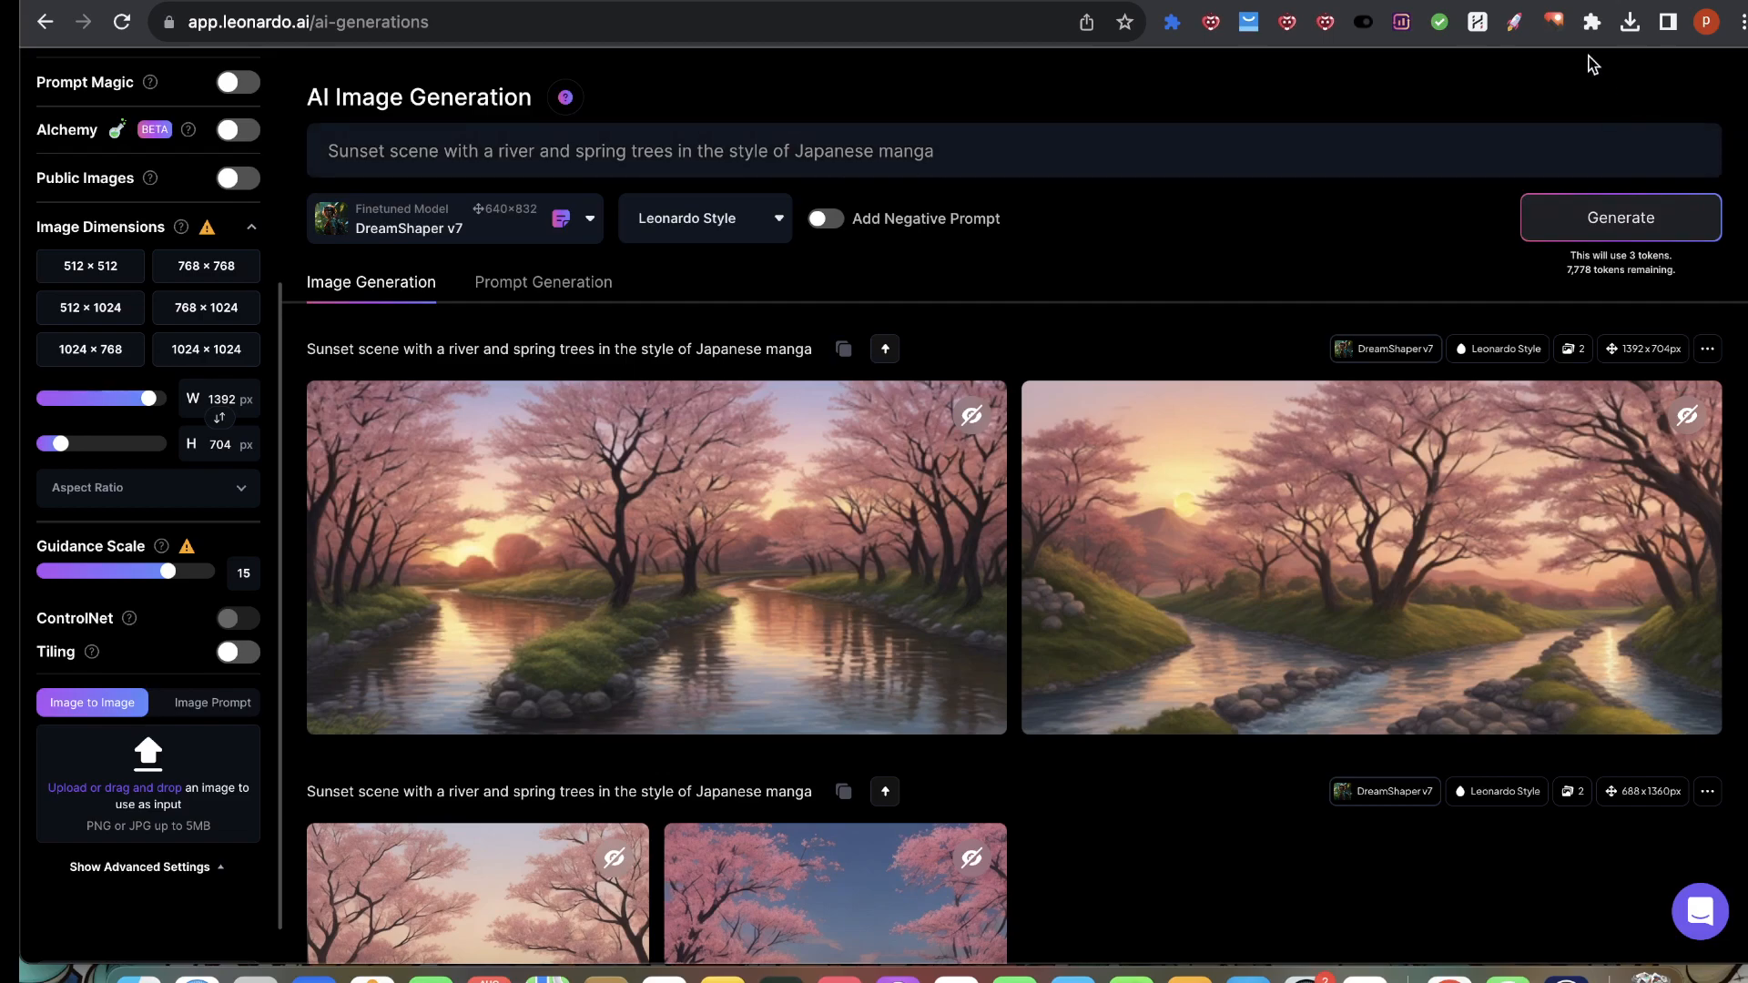
{"action": "left_click", "coordinate": [1553, 22]}
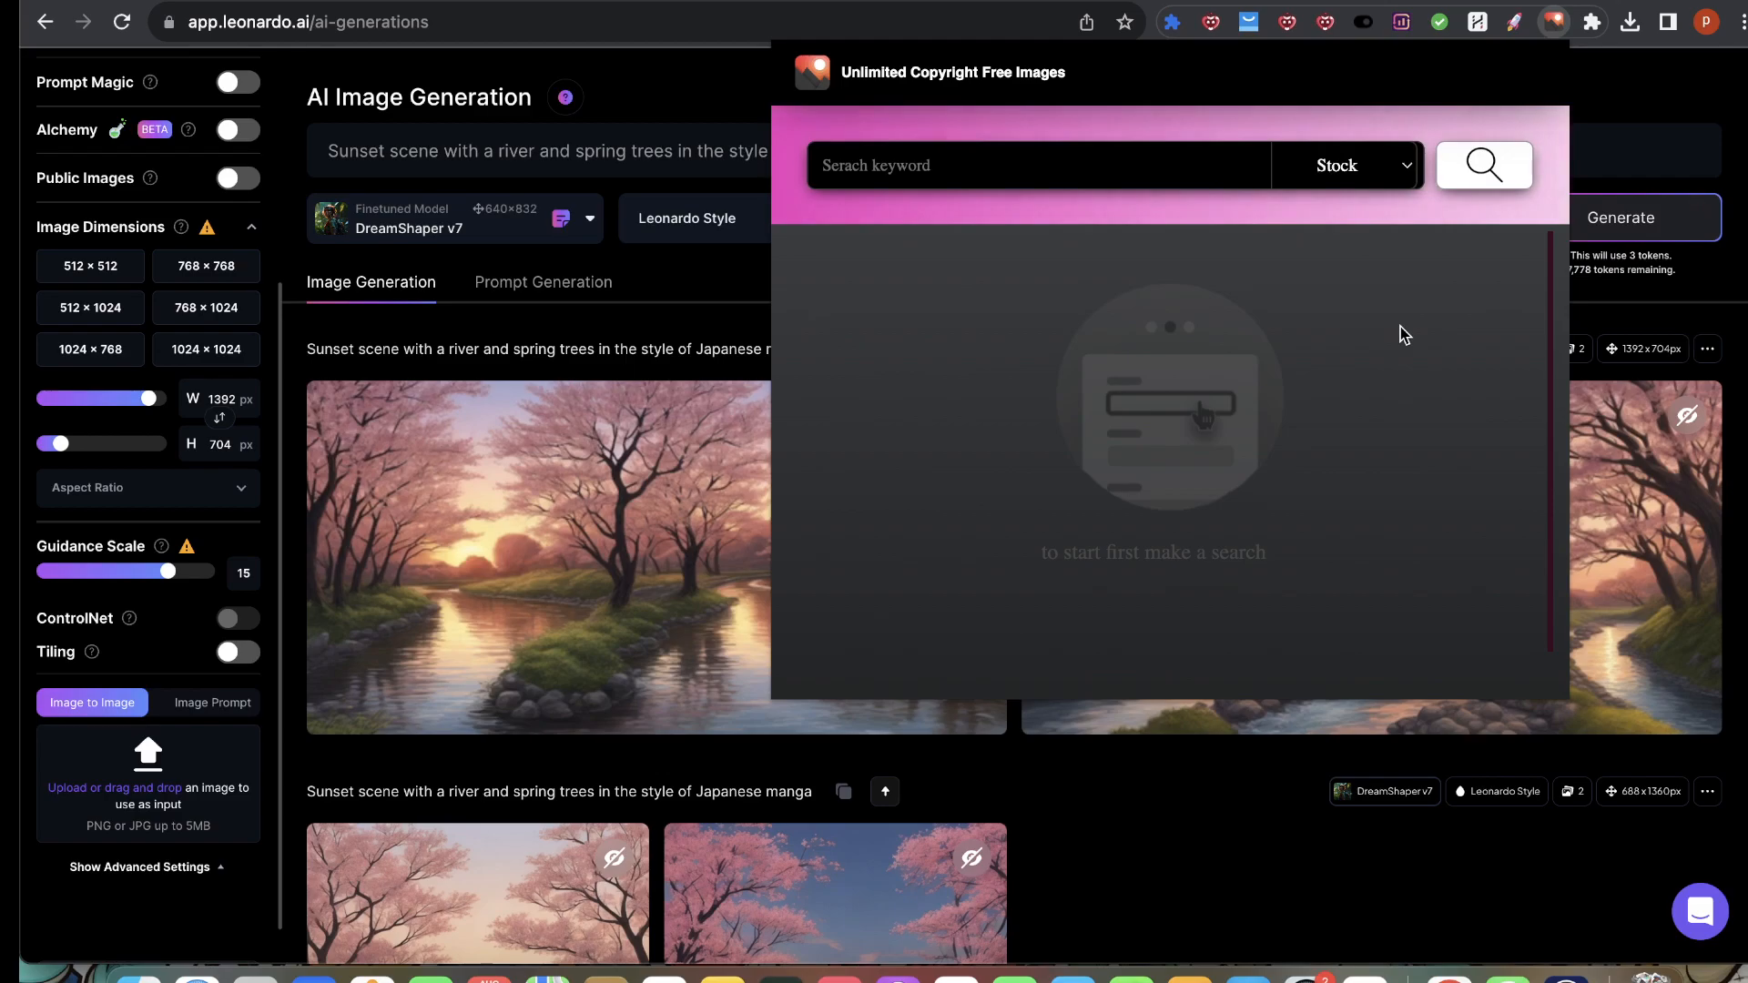
{"action": "left_click", "coordinate": [1607, 113]}
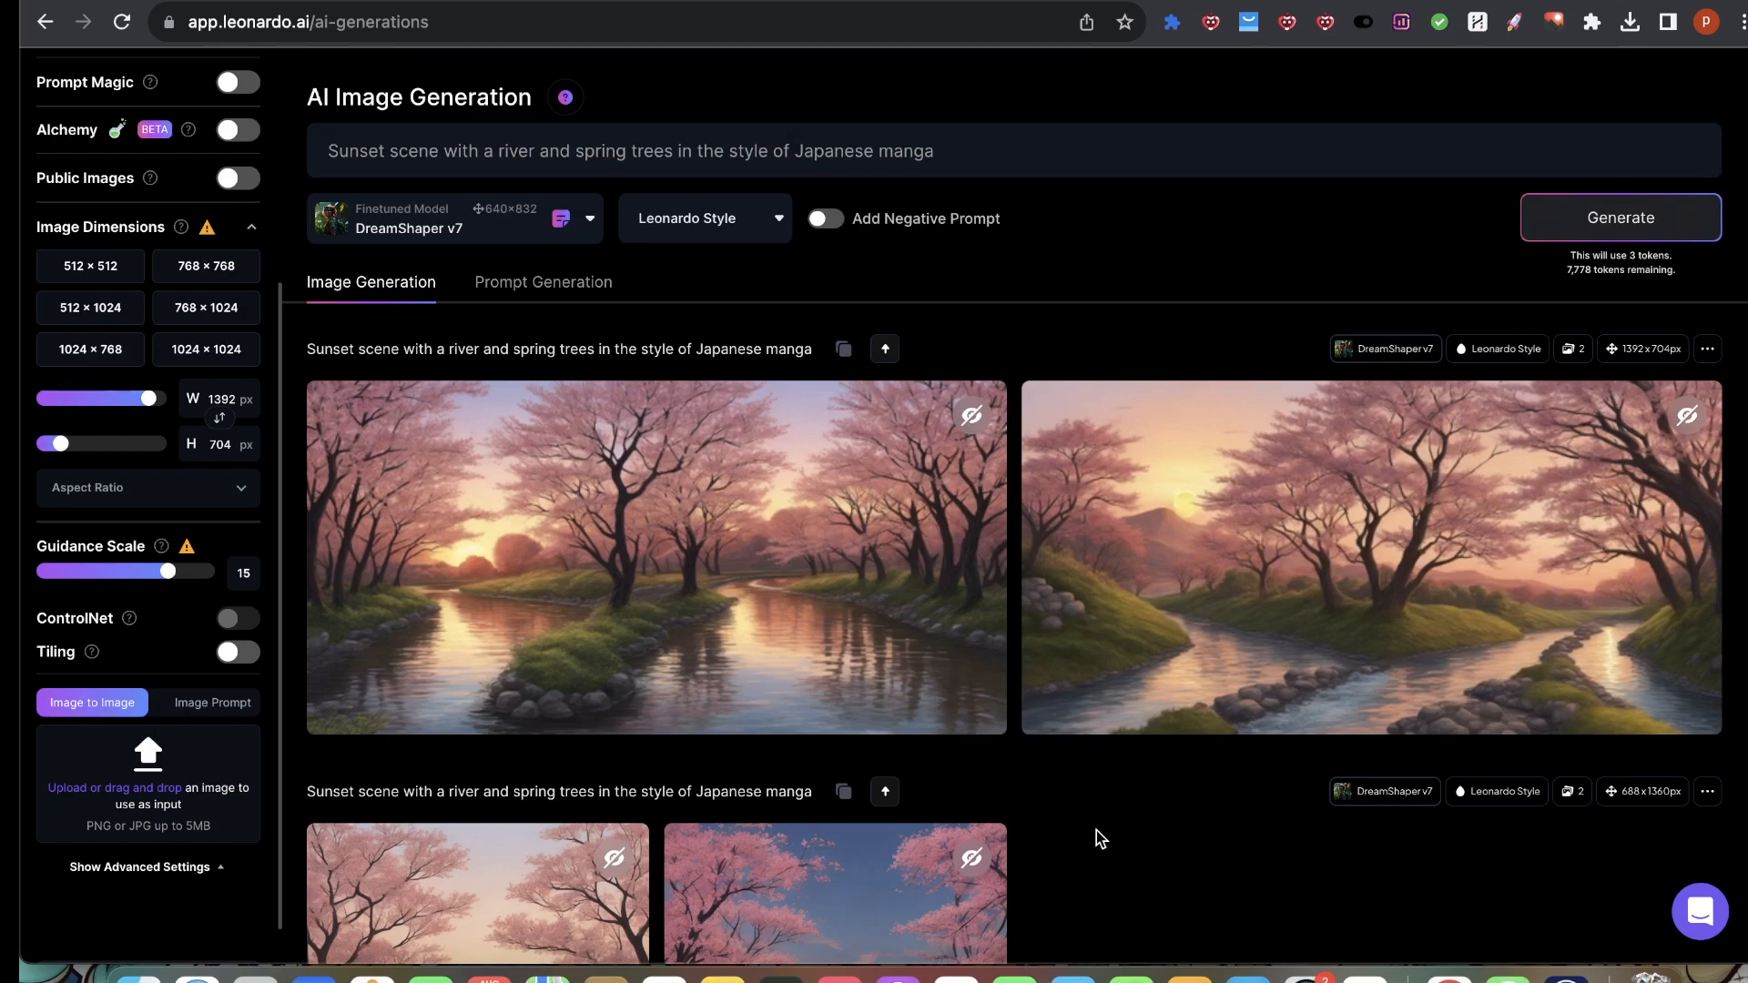
Step: Raise the system sound output volume to maximum
{"action": "left_click", "coordinate": [1296, 0]}
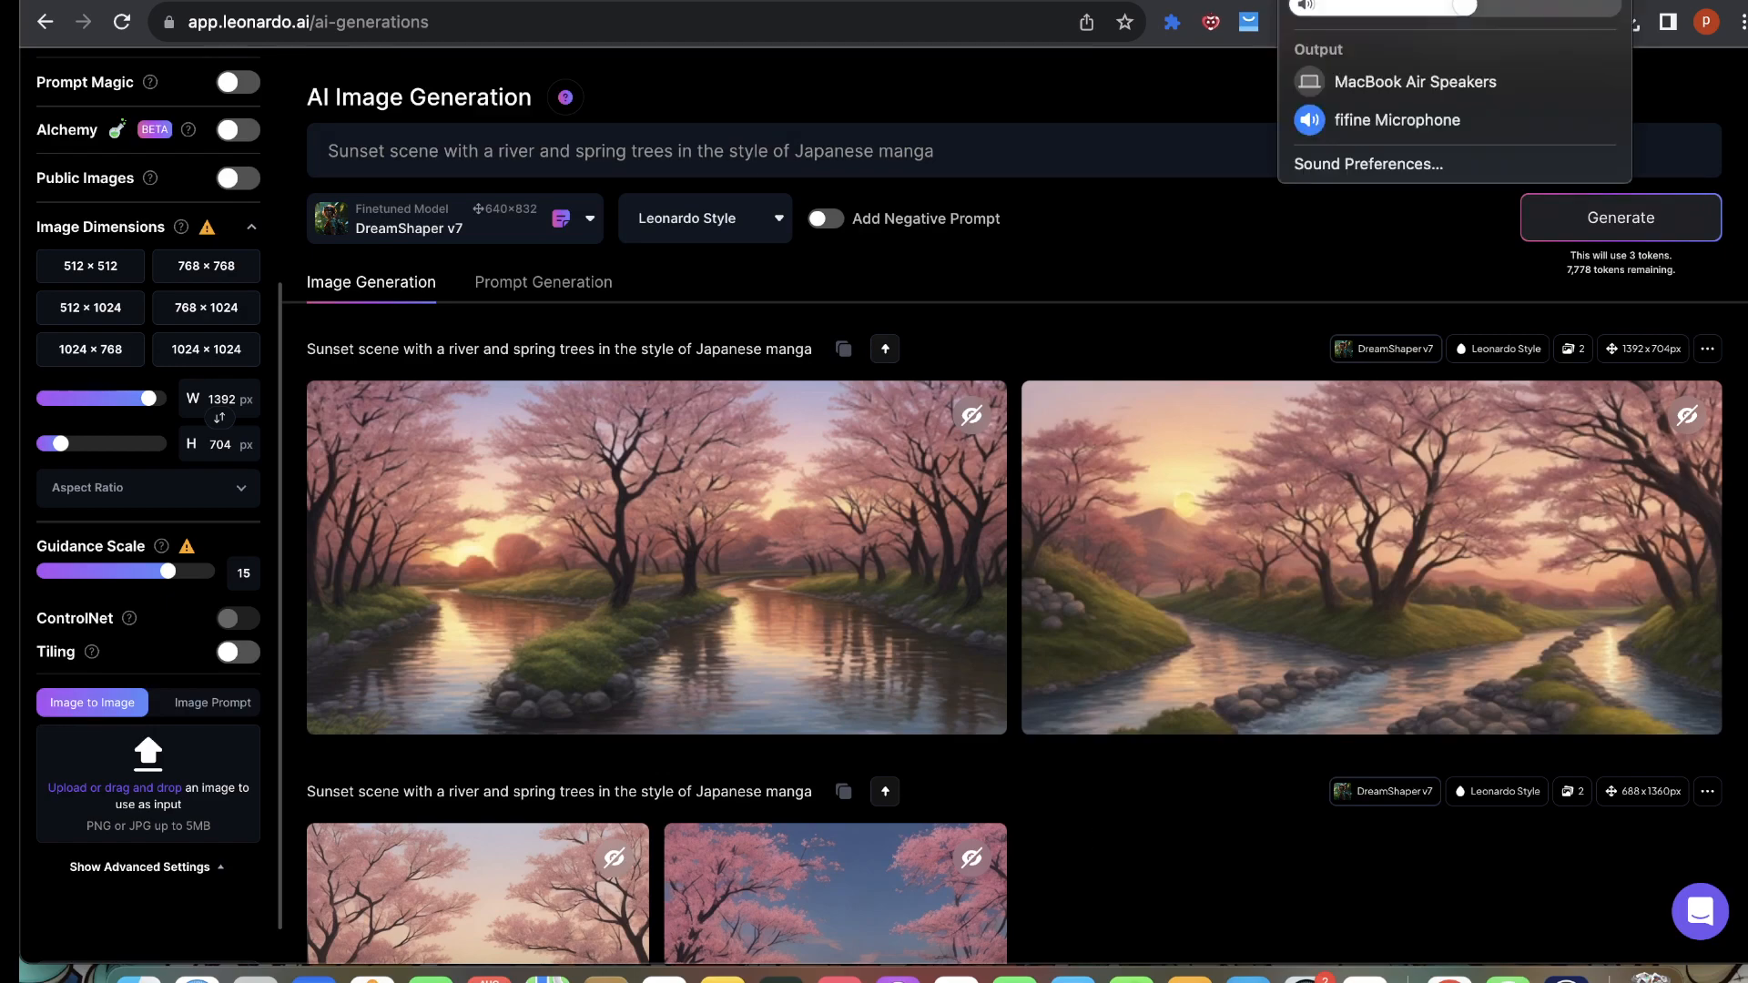
{"action": "left_click_drag", "start_coordinate": [1458, 8], "coordinate": [1606, 6]}
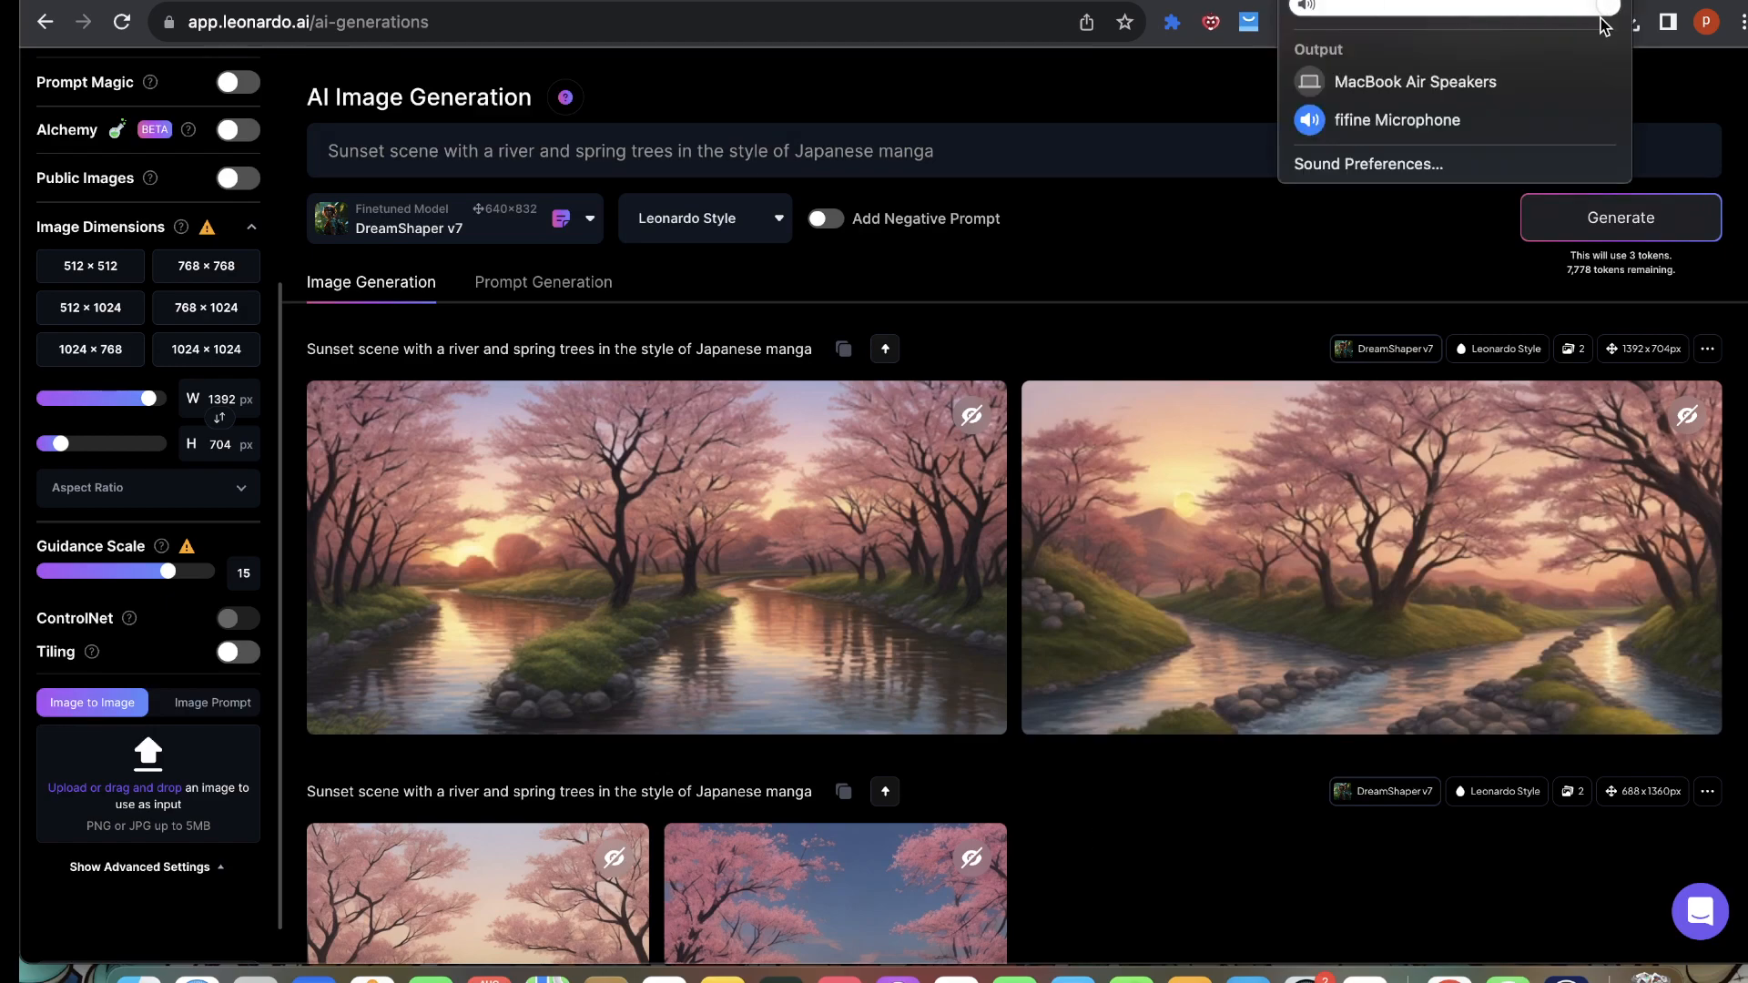
{"action": "left_click", "coordinate": [1342, 278]}
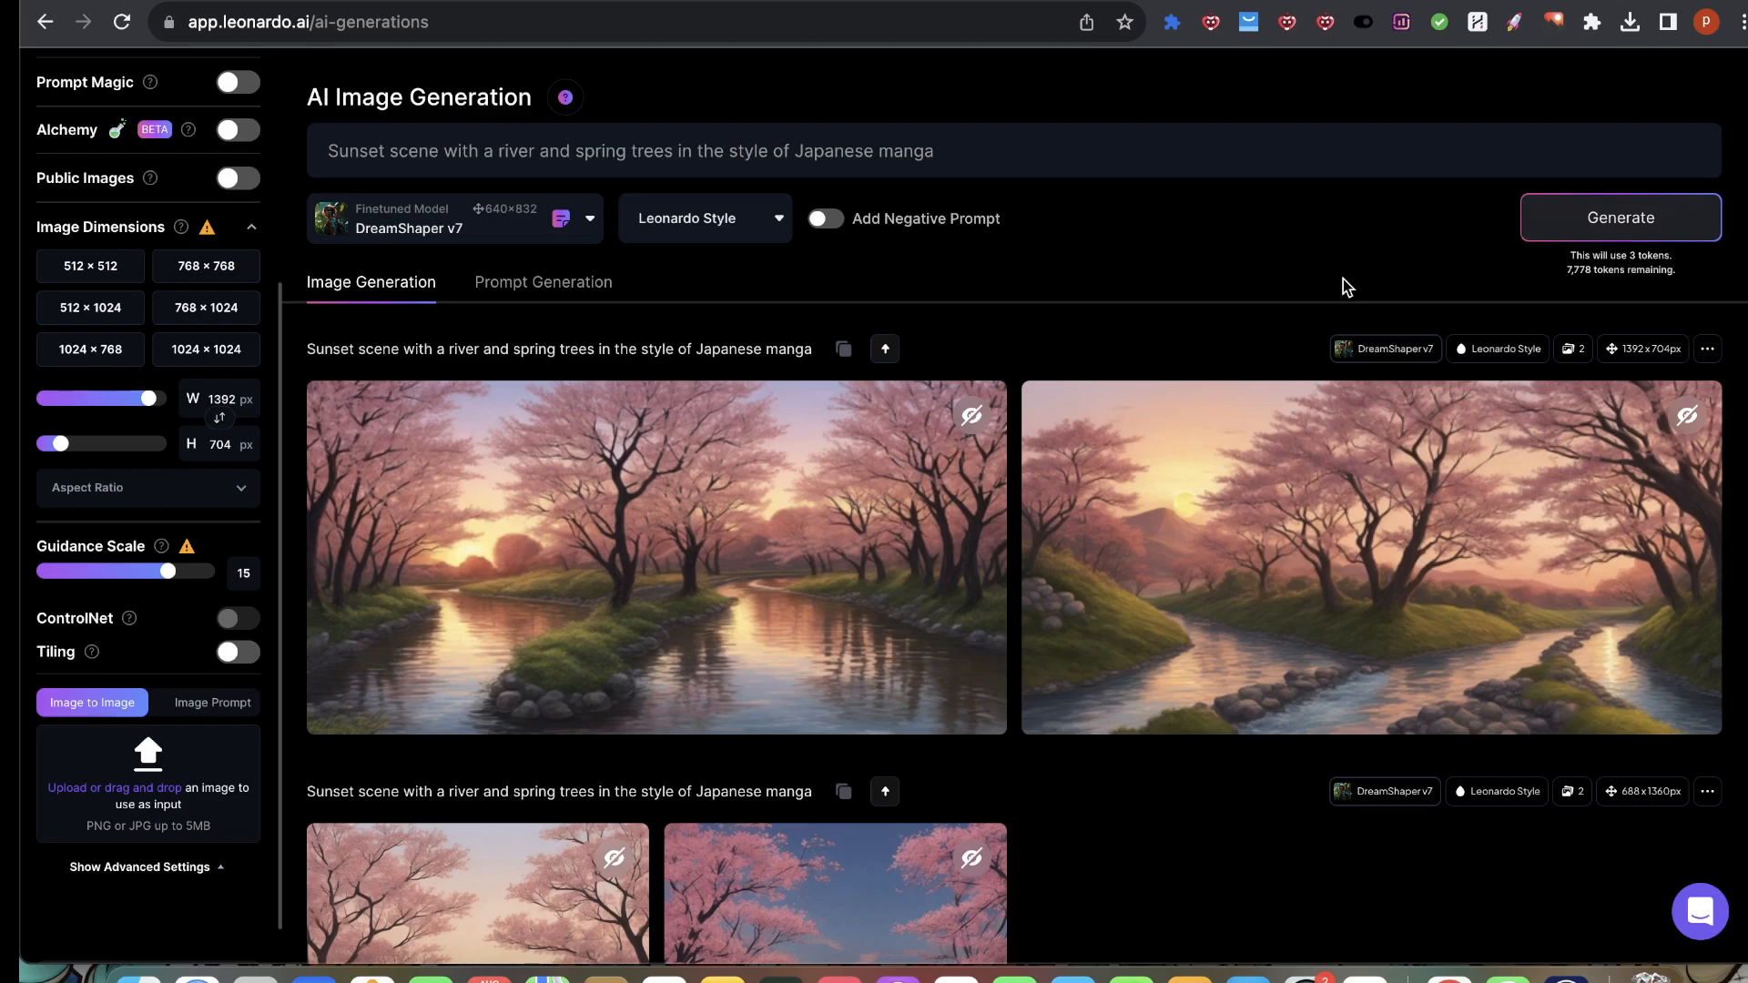
Step: Open a new incognito window and load redbubble.com in it
{"action": "left_click", "coordinate": [1742, 22]}
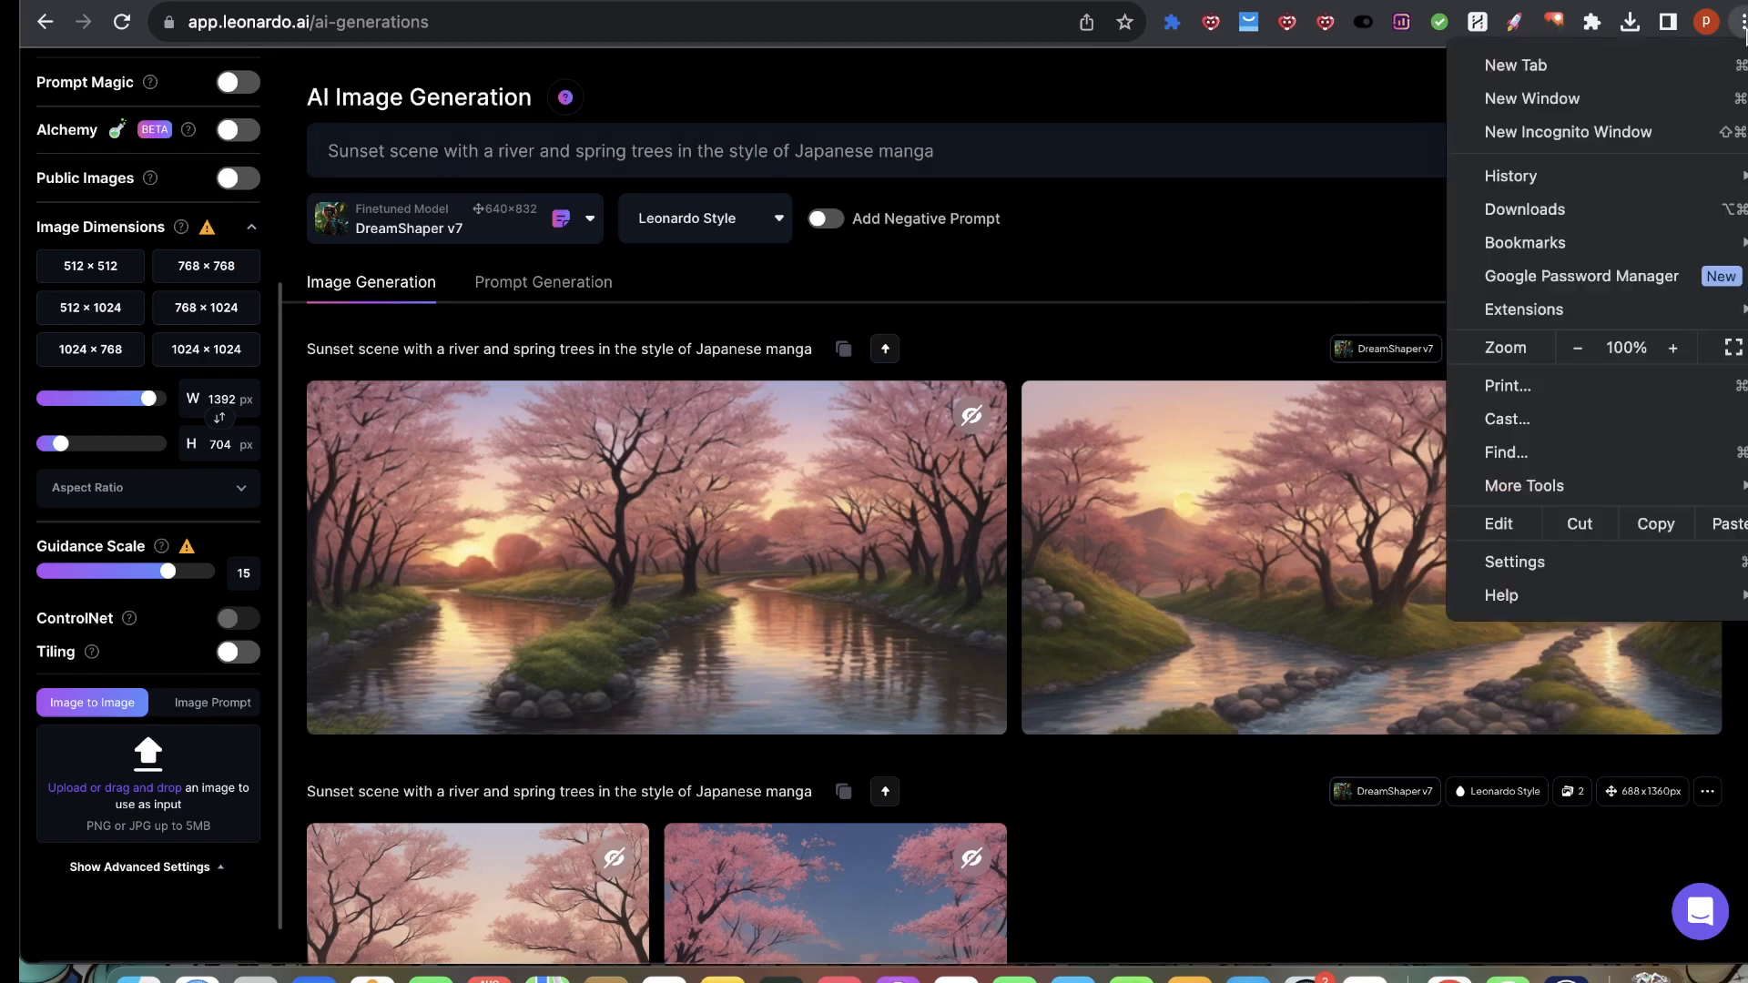
{"action": "left_click", "coordinate": [1654, 132]}
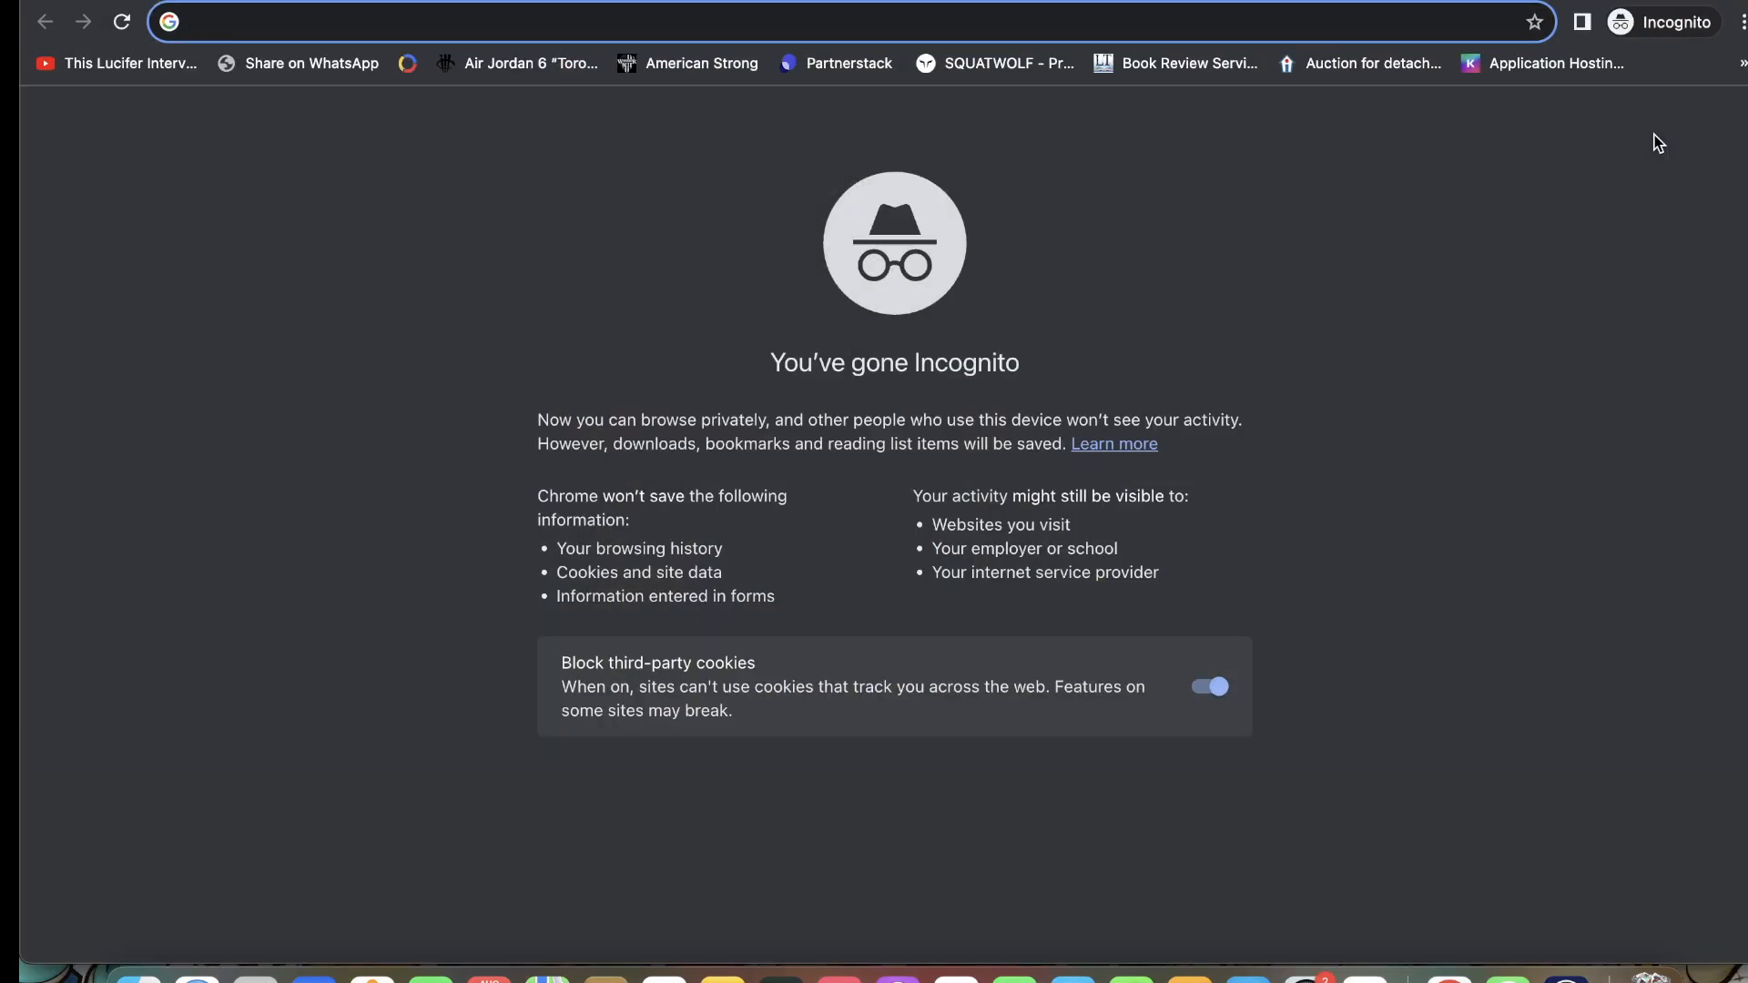
{"action": "type", "text": "redbubble.com"}
{"action": "key", "text": "Return"}
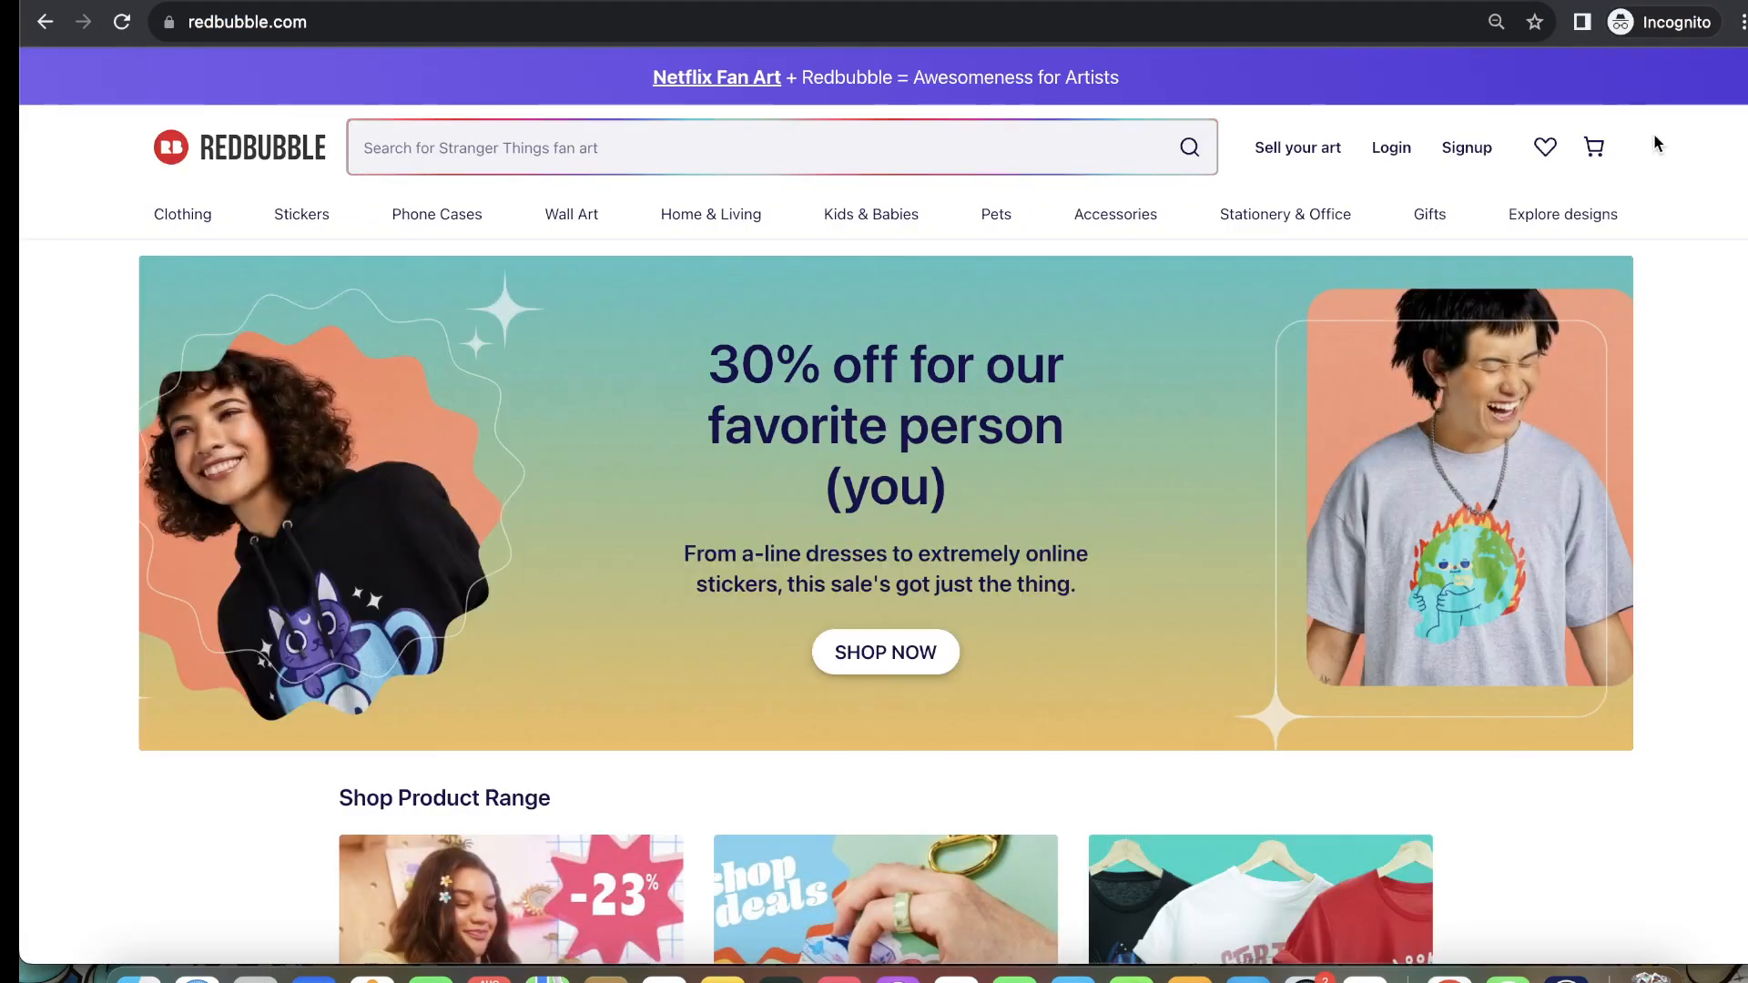
Step: Search Redbubble for "lemon shark" and look through the product results
{"action": "left_click", "coordinate": [1035, 151]}
{"action": "type", "text": "leom"}
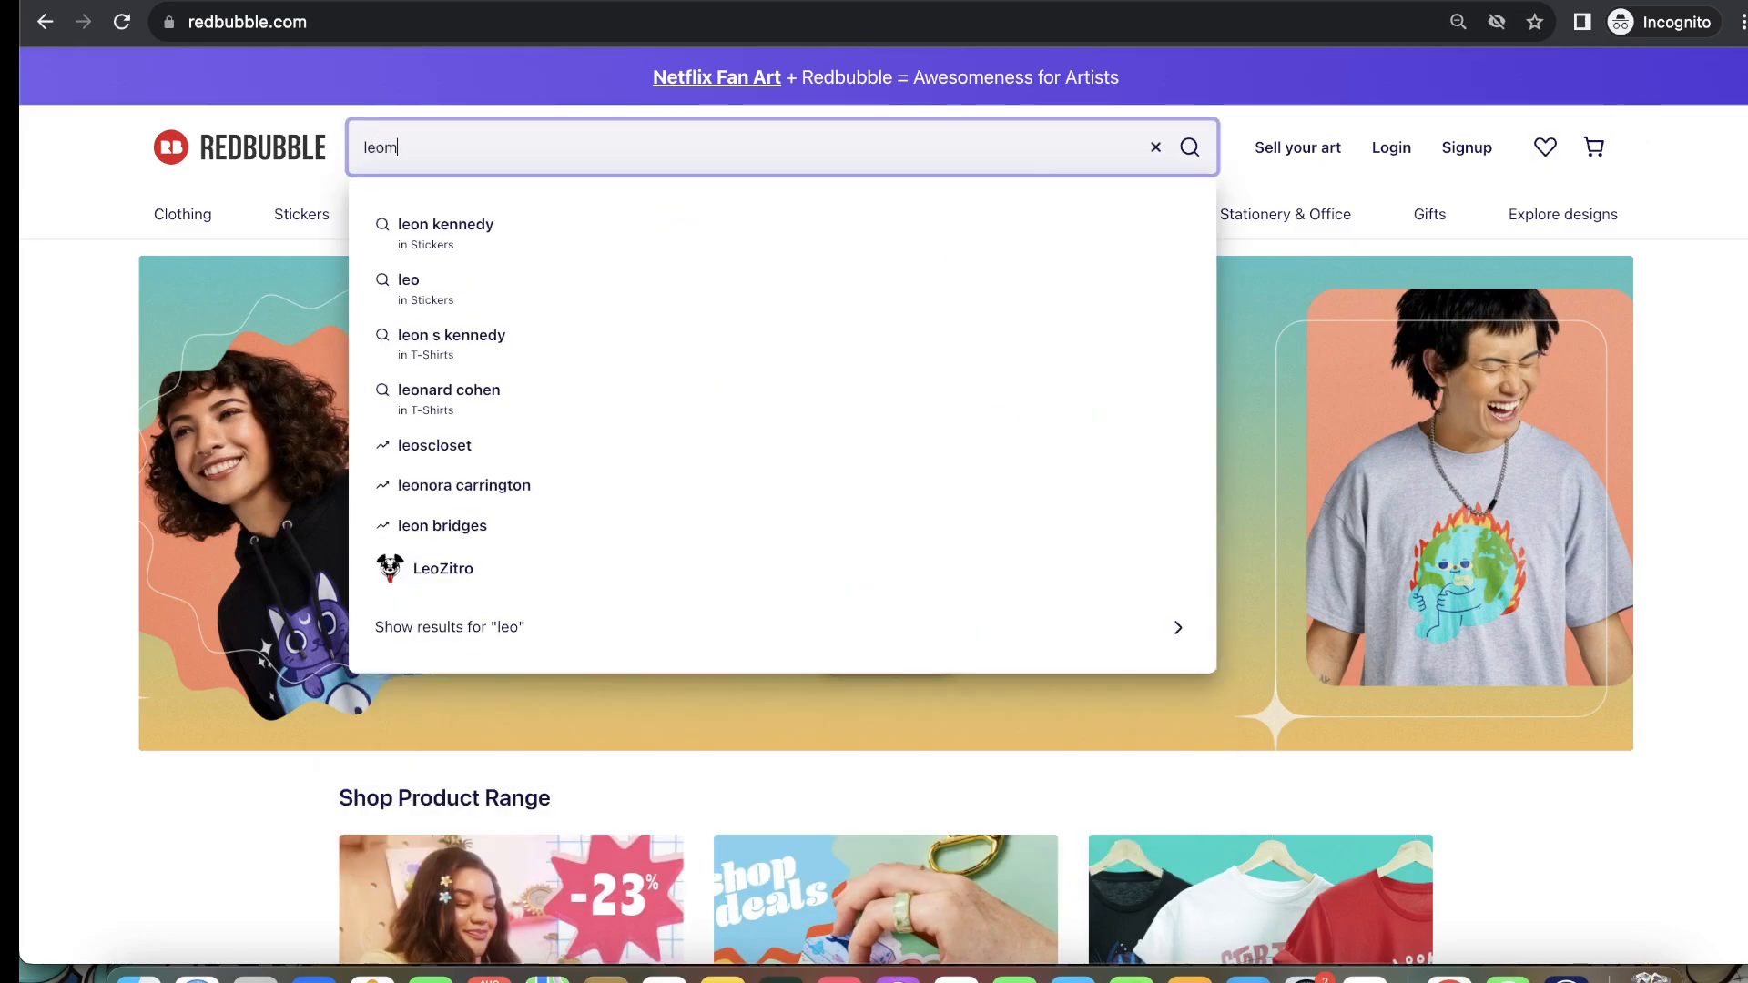
{"action": "key", "text": "BackSpace"}
{"action": "key", "text": "BackSpace"}
{"action": "type", "text": "mon shark"}
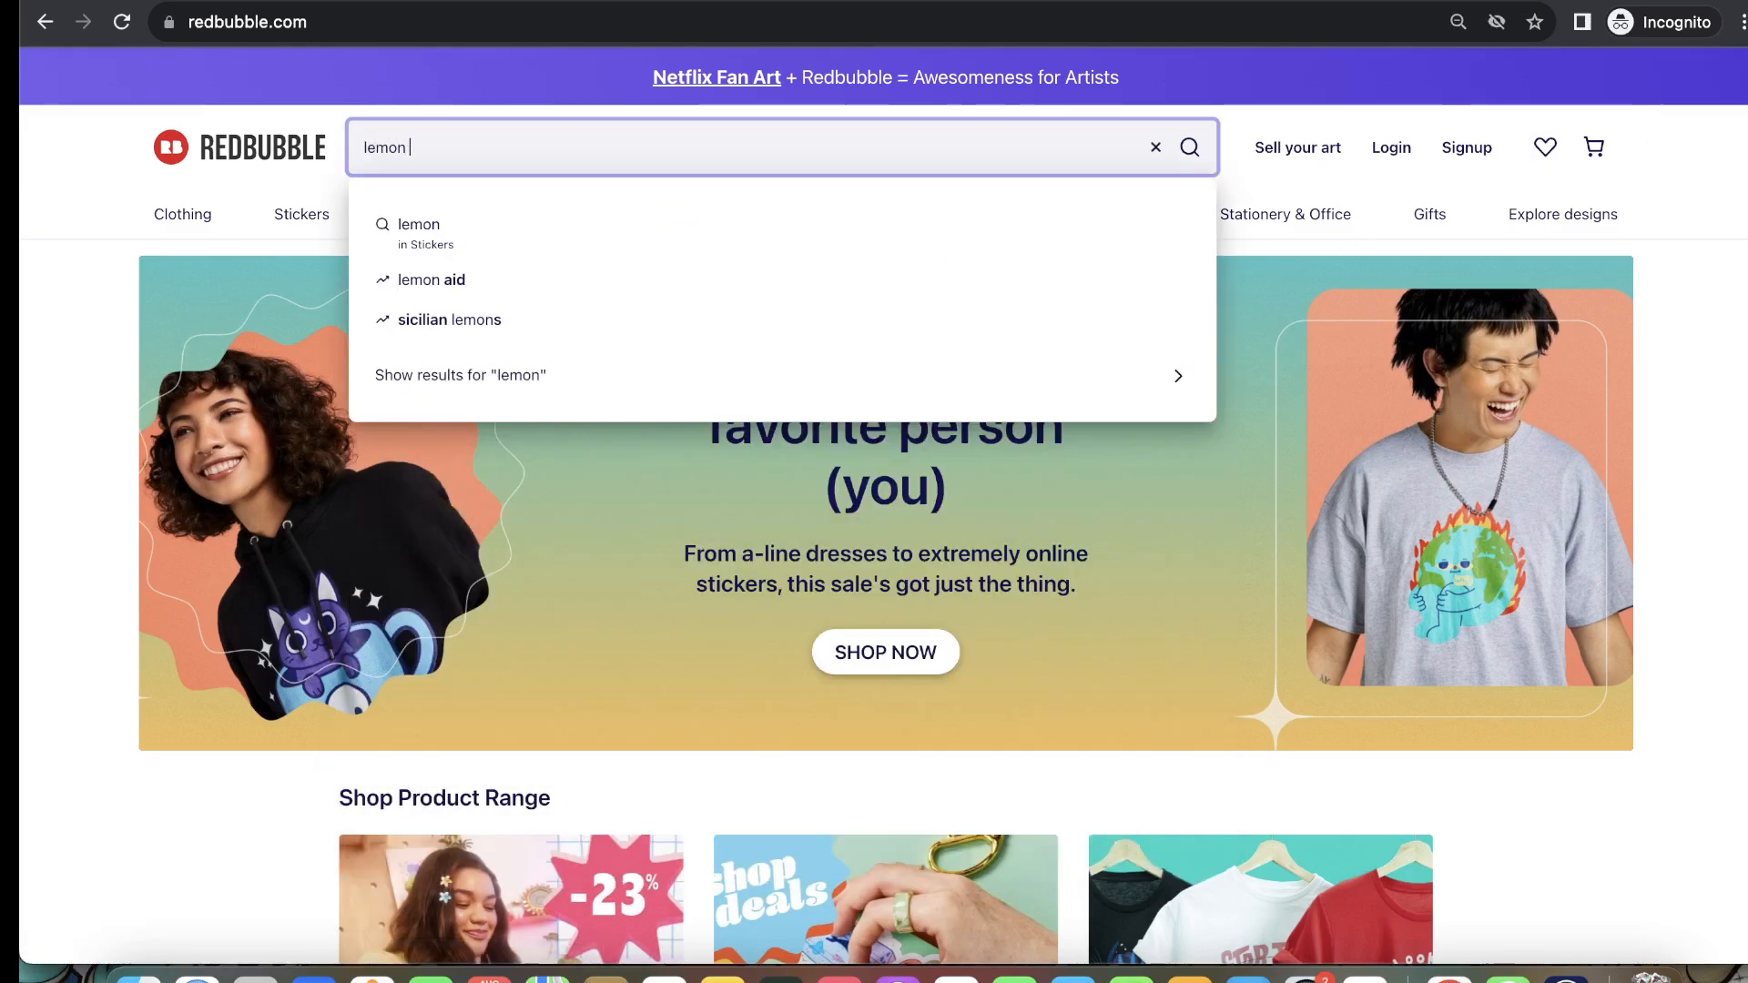
{"action": "key", "text": "Return"}
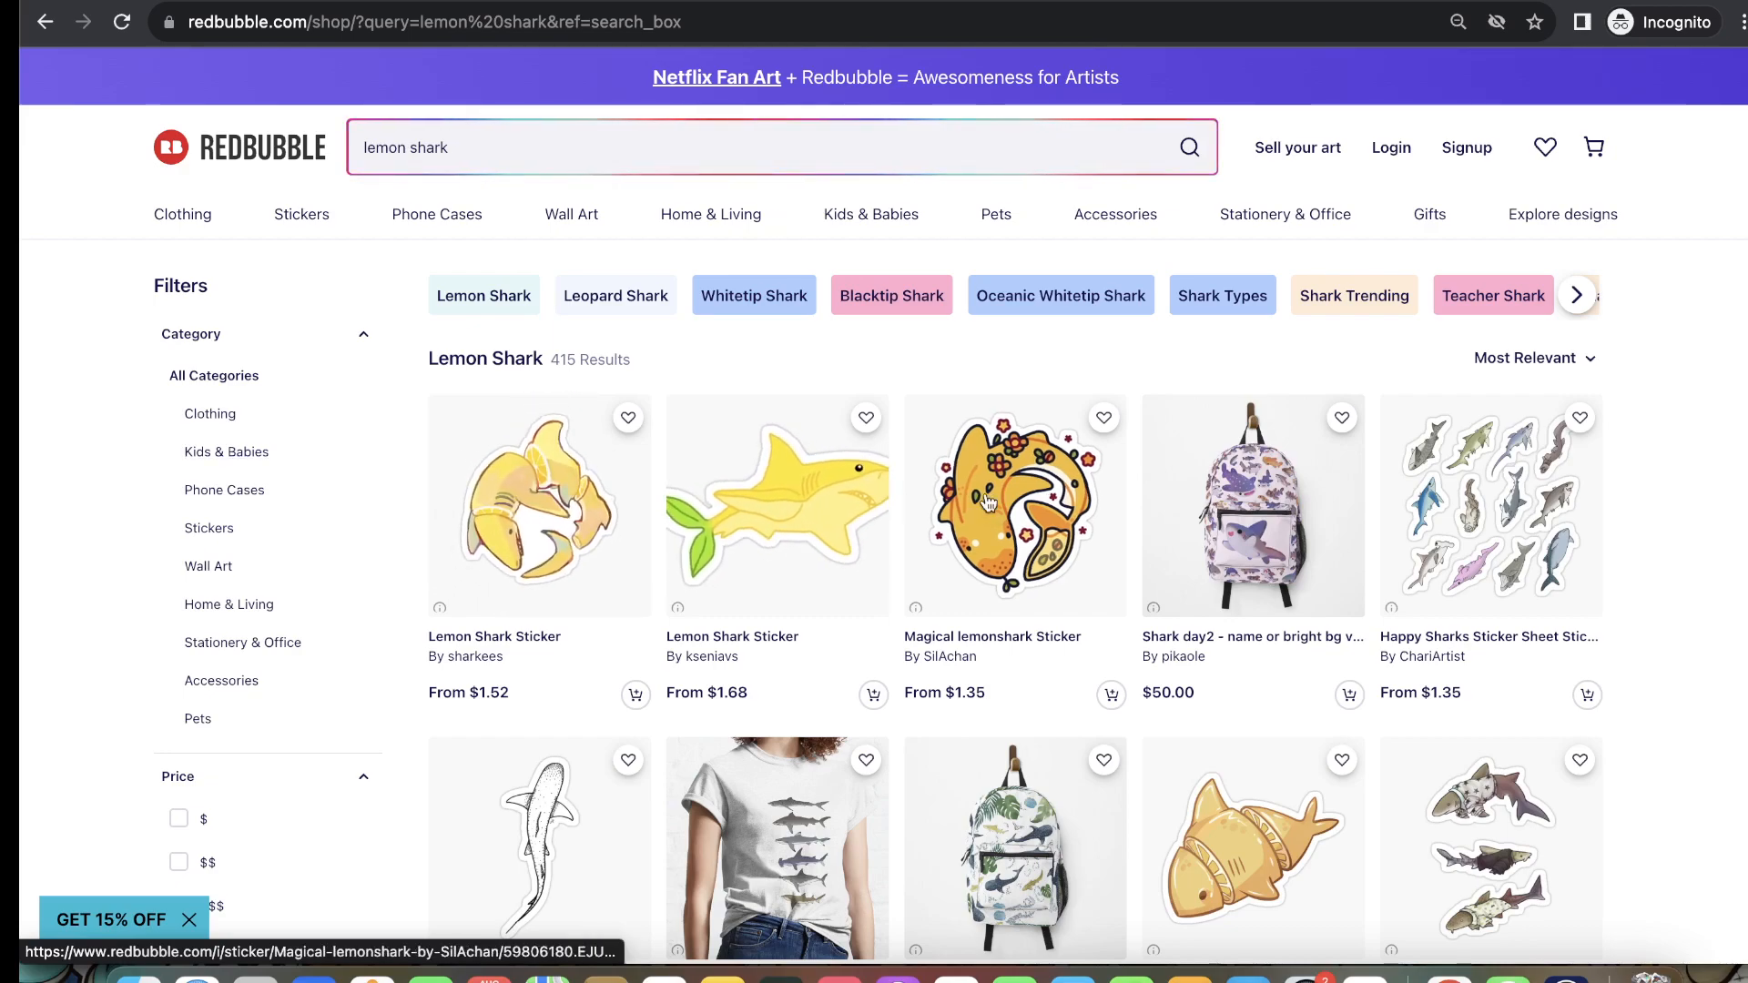
{"action": "scroll", "coordinate": [991, 504], "scroll_direction": "down", "scroll_amount": 5}
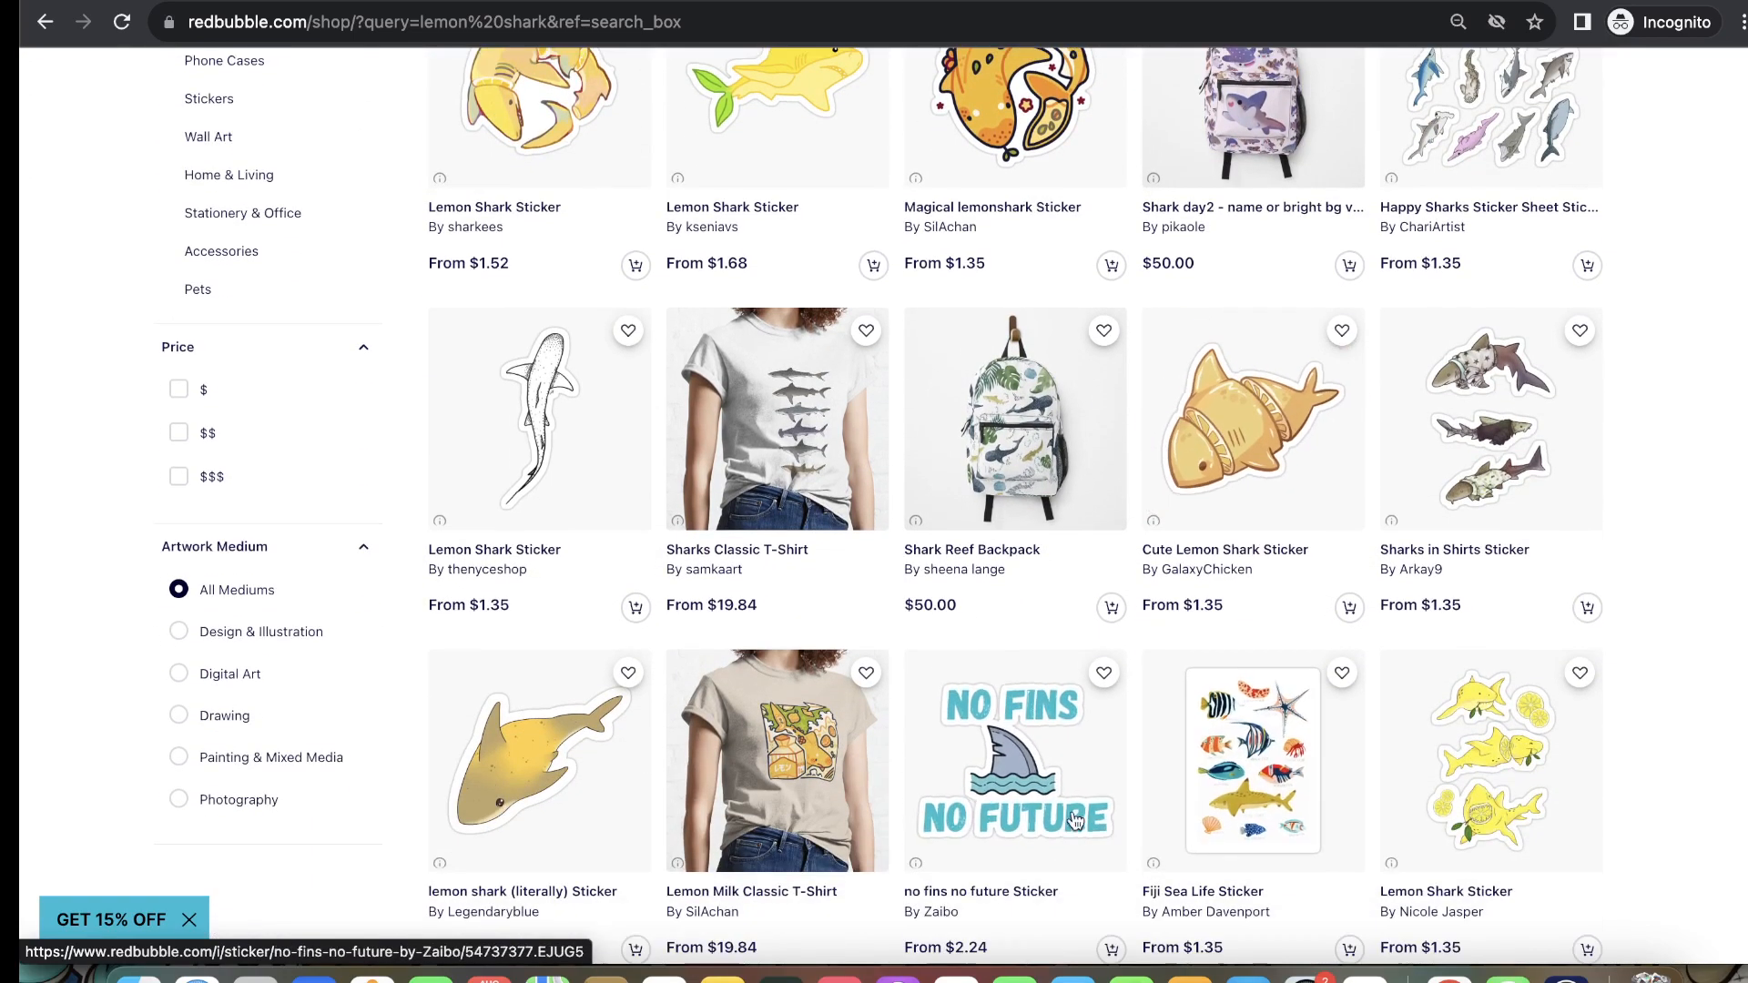
{"action": "scroll", "coordinate": [1609, 600], "scroll_direction": "up", "scroll_amount": 5}
{"action": "scroll", "coordinate": [1609, 603], "scroll_direction": "down", "scroll_amount": 5}
{"action": "scroll", "coordinate": [1680, 596], "scroll_direction": "up", "scroll_amount": 5}
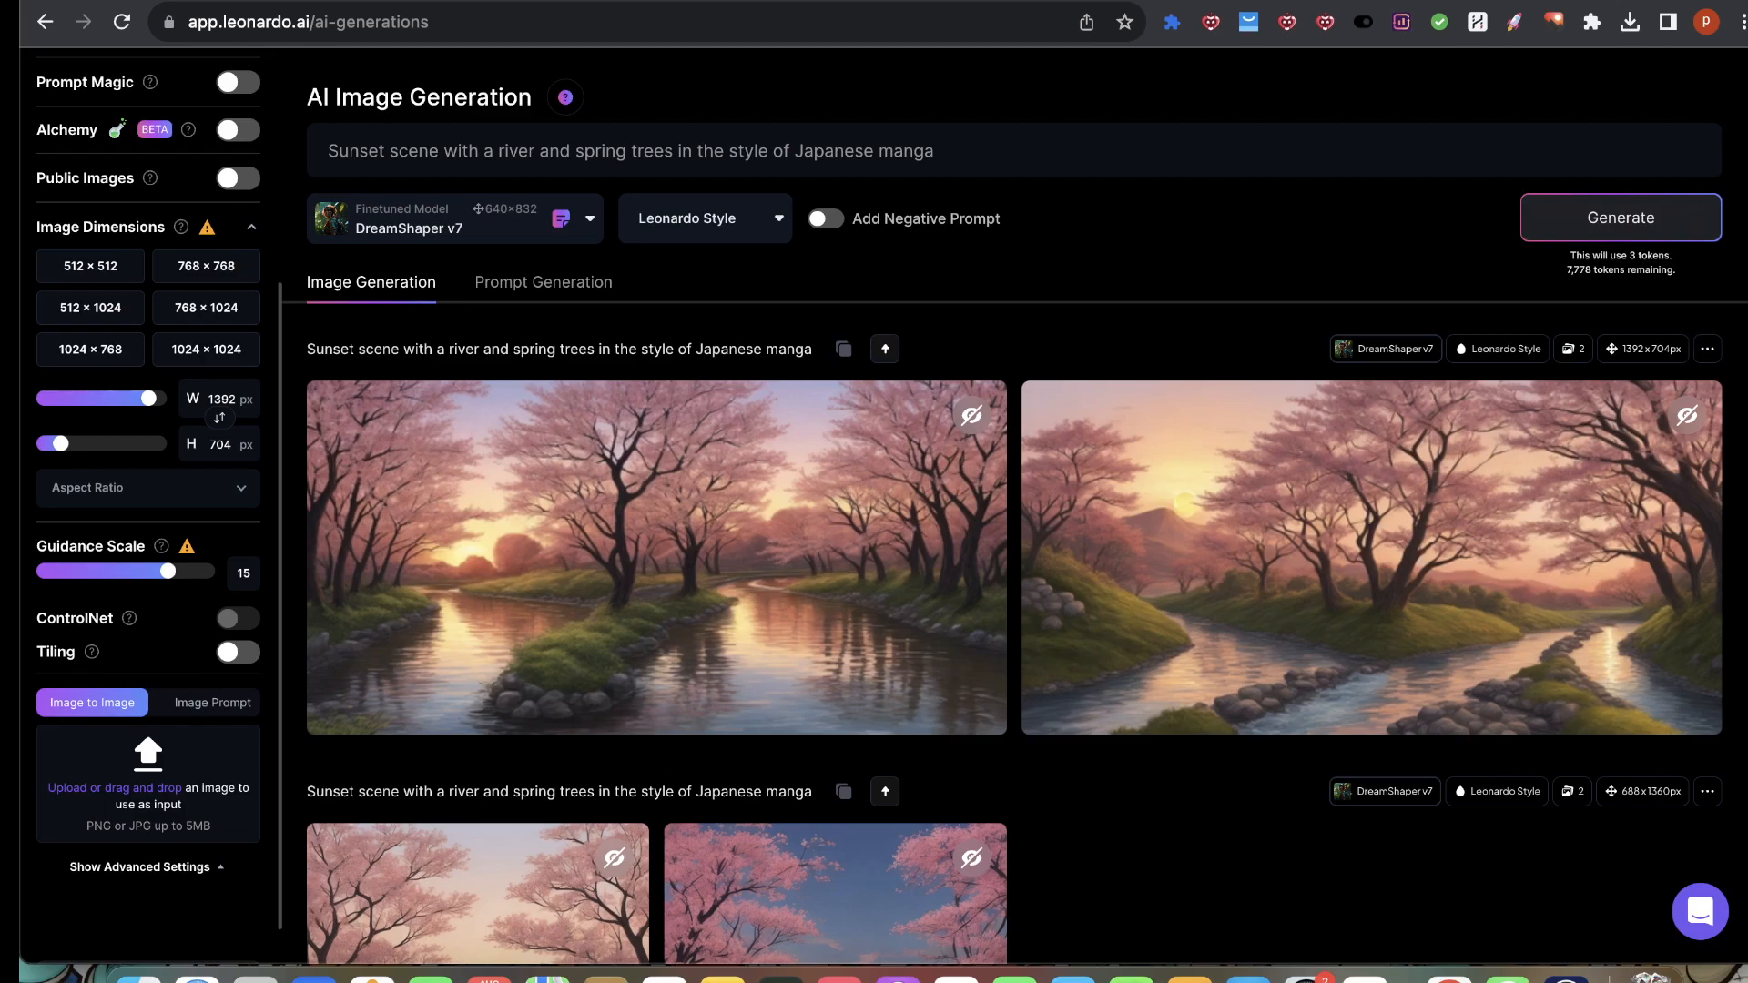
Step: Switch back to the Leonardo.Ai image generation page and view the available finetuned models
{"action": "scroll", "coordinate": [43, 539], "scroll_direction": "up", "scroll_amount": 5}
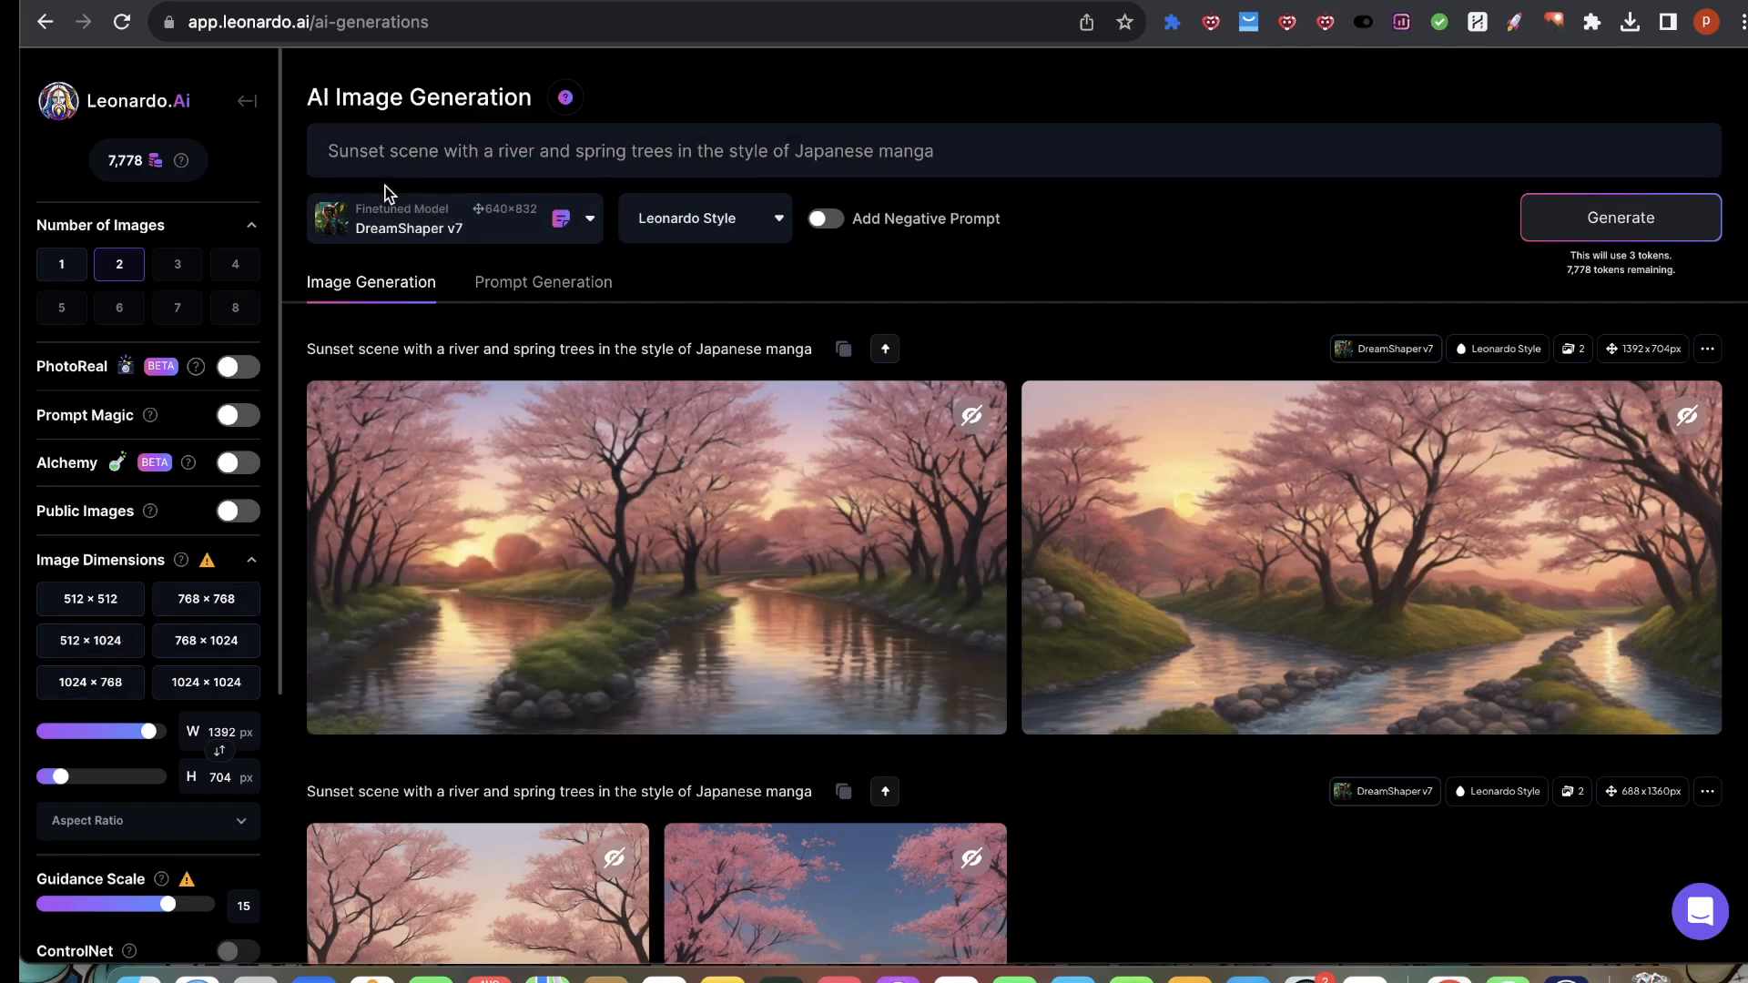
{"action": "left_click", "coordinate": [379, 226]}
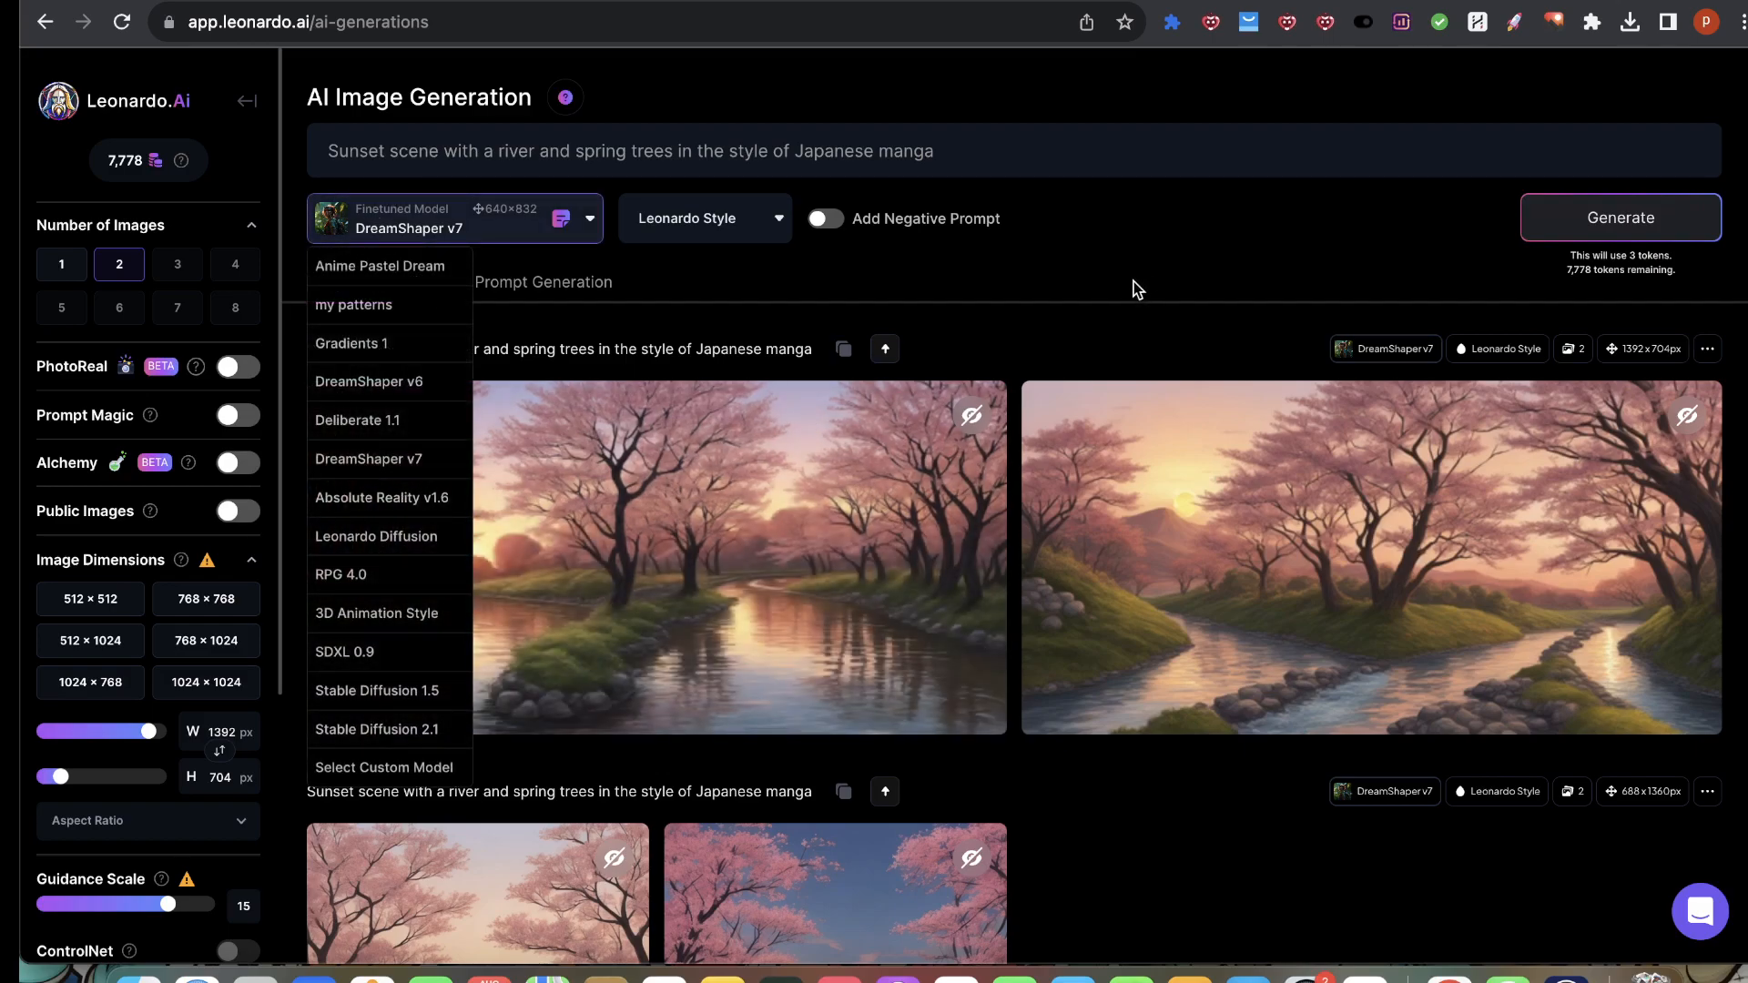
{"action": "left_click", "coordinate": [1096, 242]}
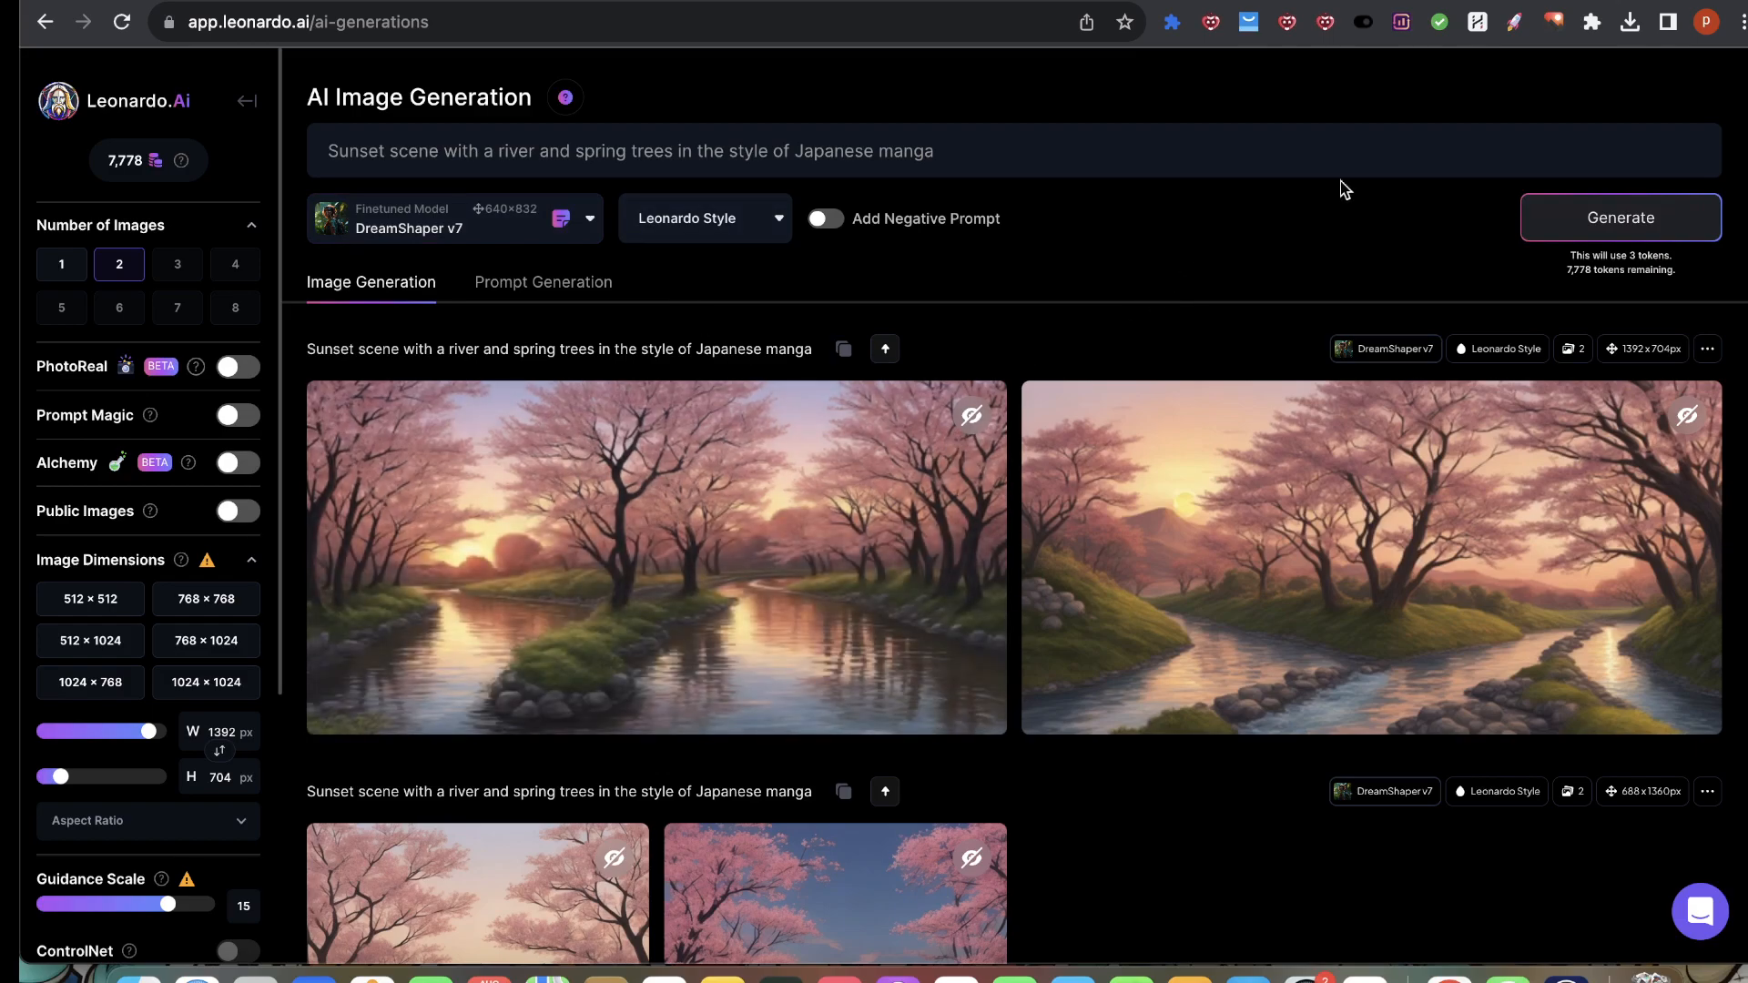
Step: Search the Unlimited Copyright Free Images extension for stock images of "horse"
{"action": "left_click", "coordinate": [1552, 22]}
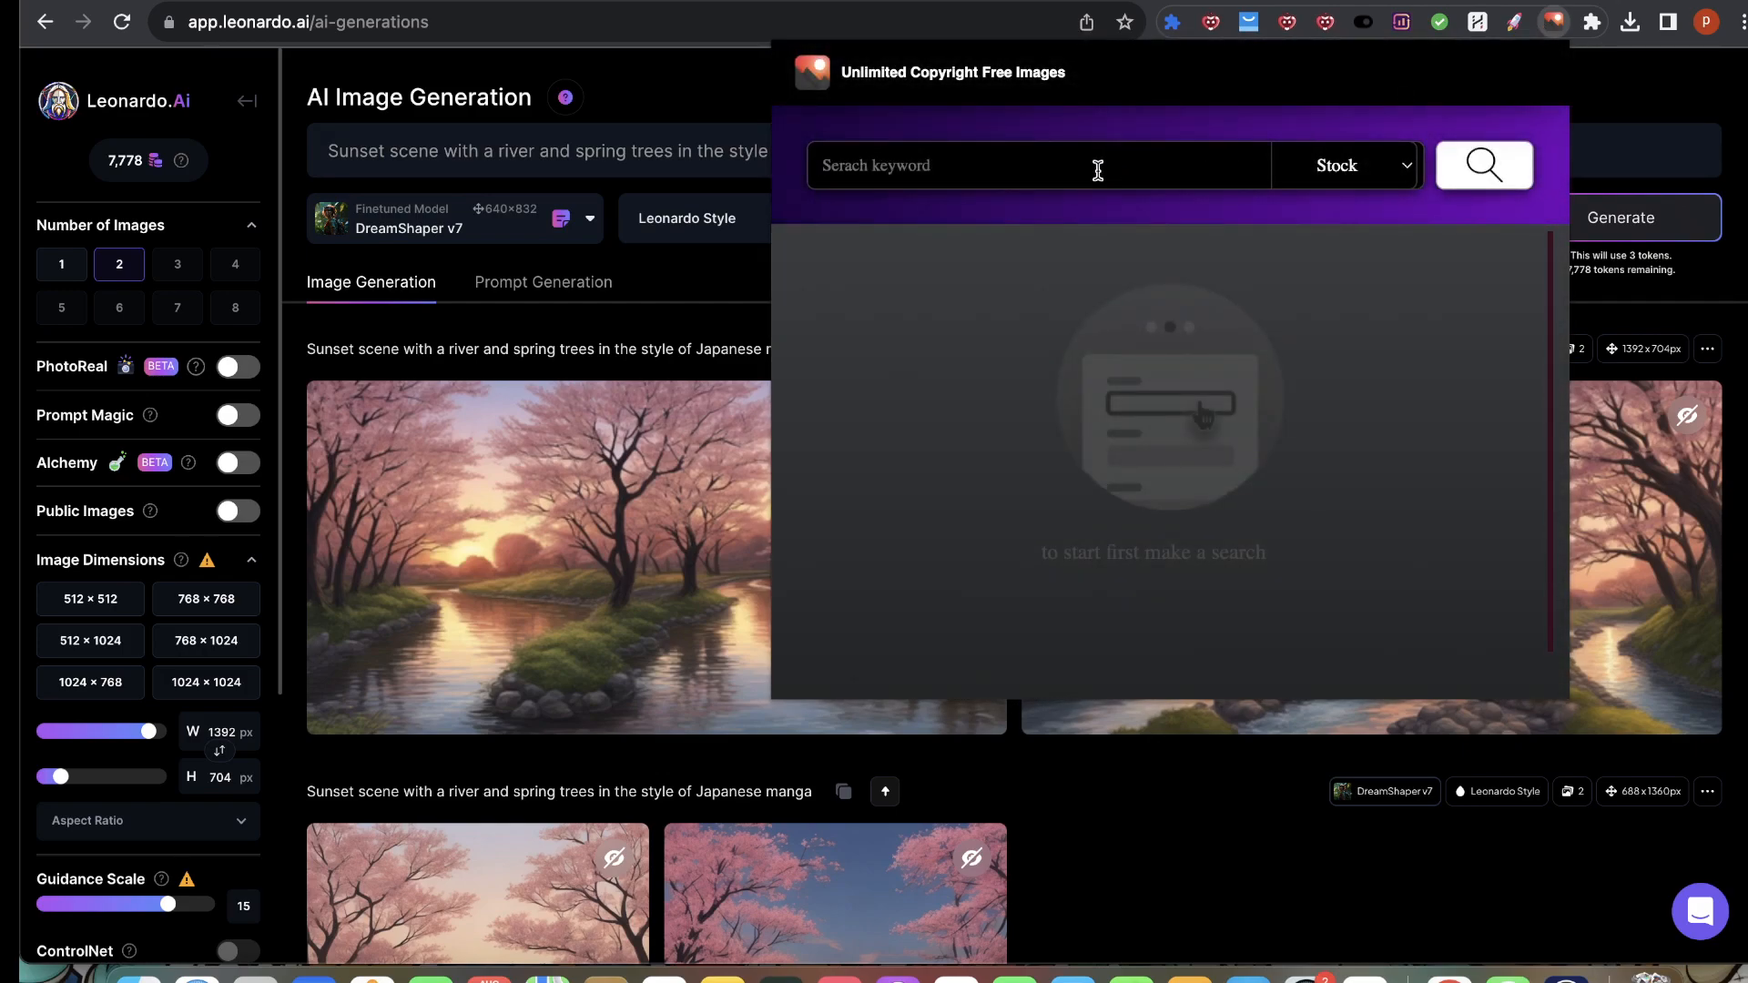
{"action": "type", "text": "horse"}
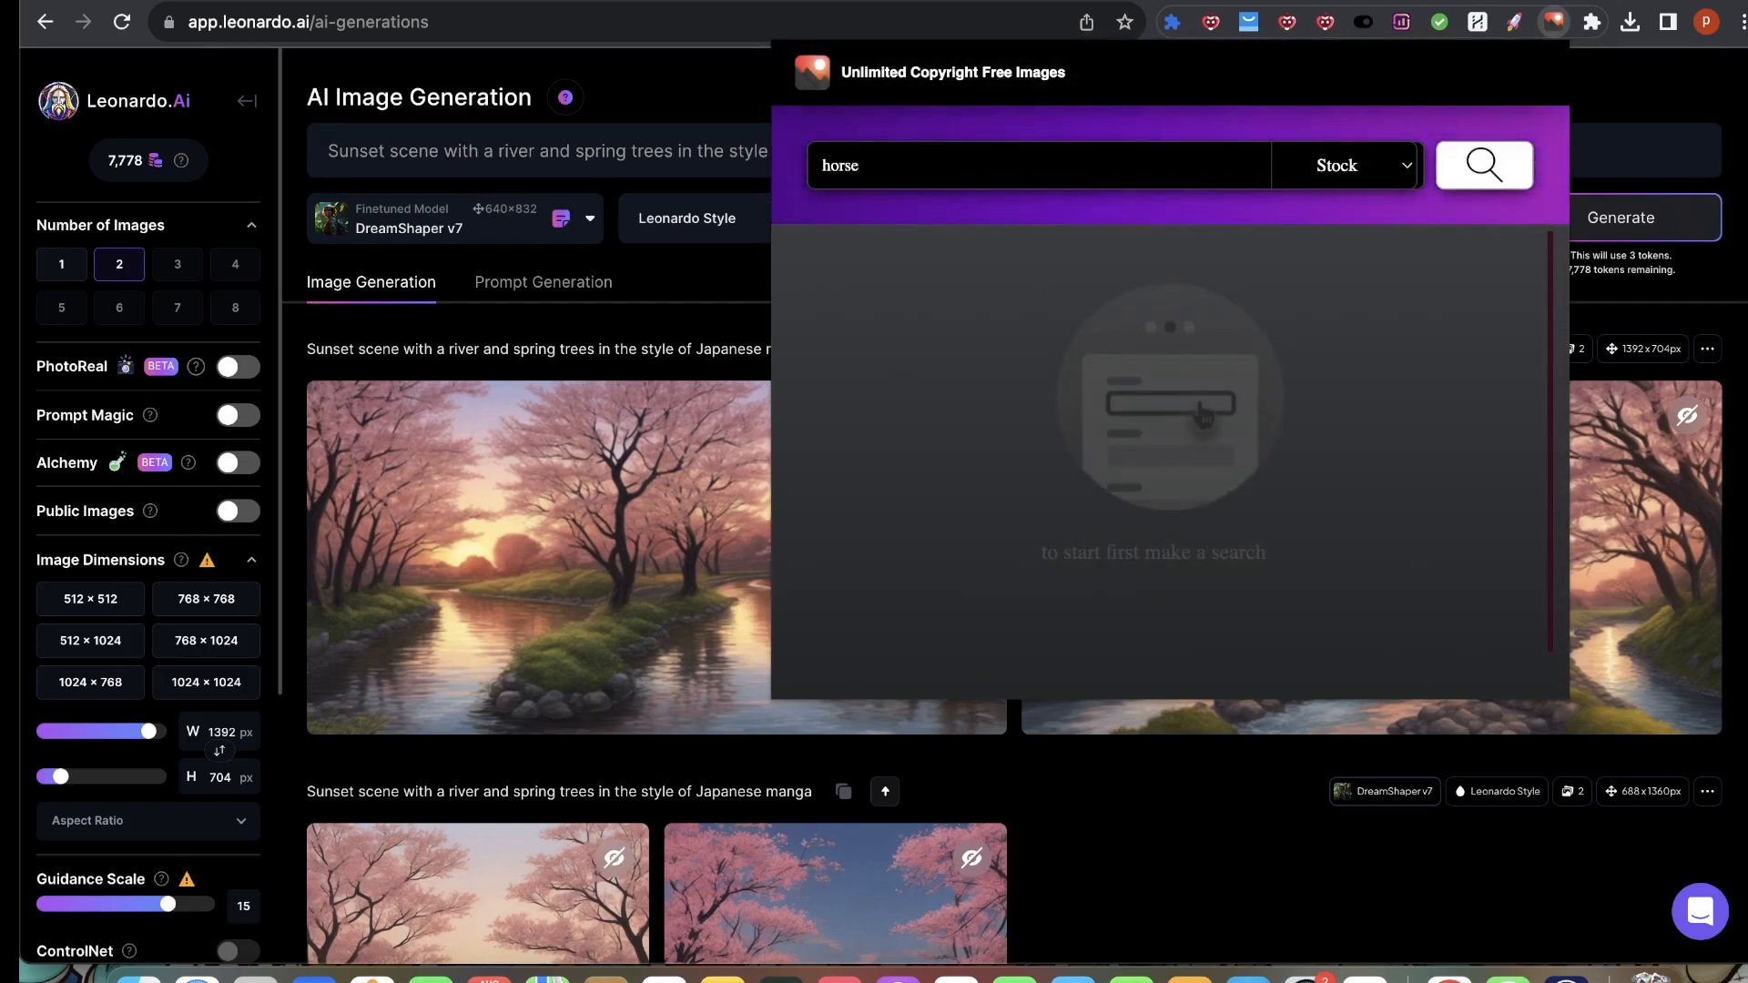
{"action": "left_click", "coordinate": [1492, 172]}
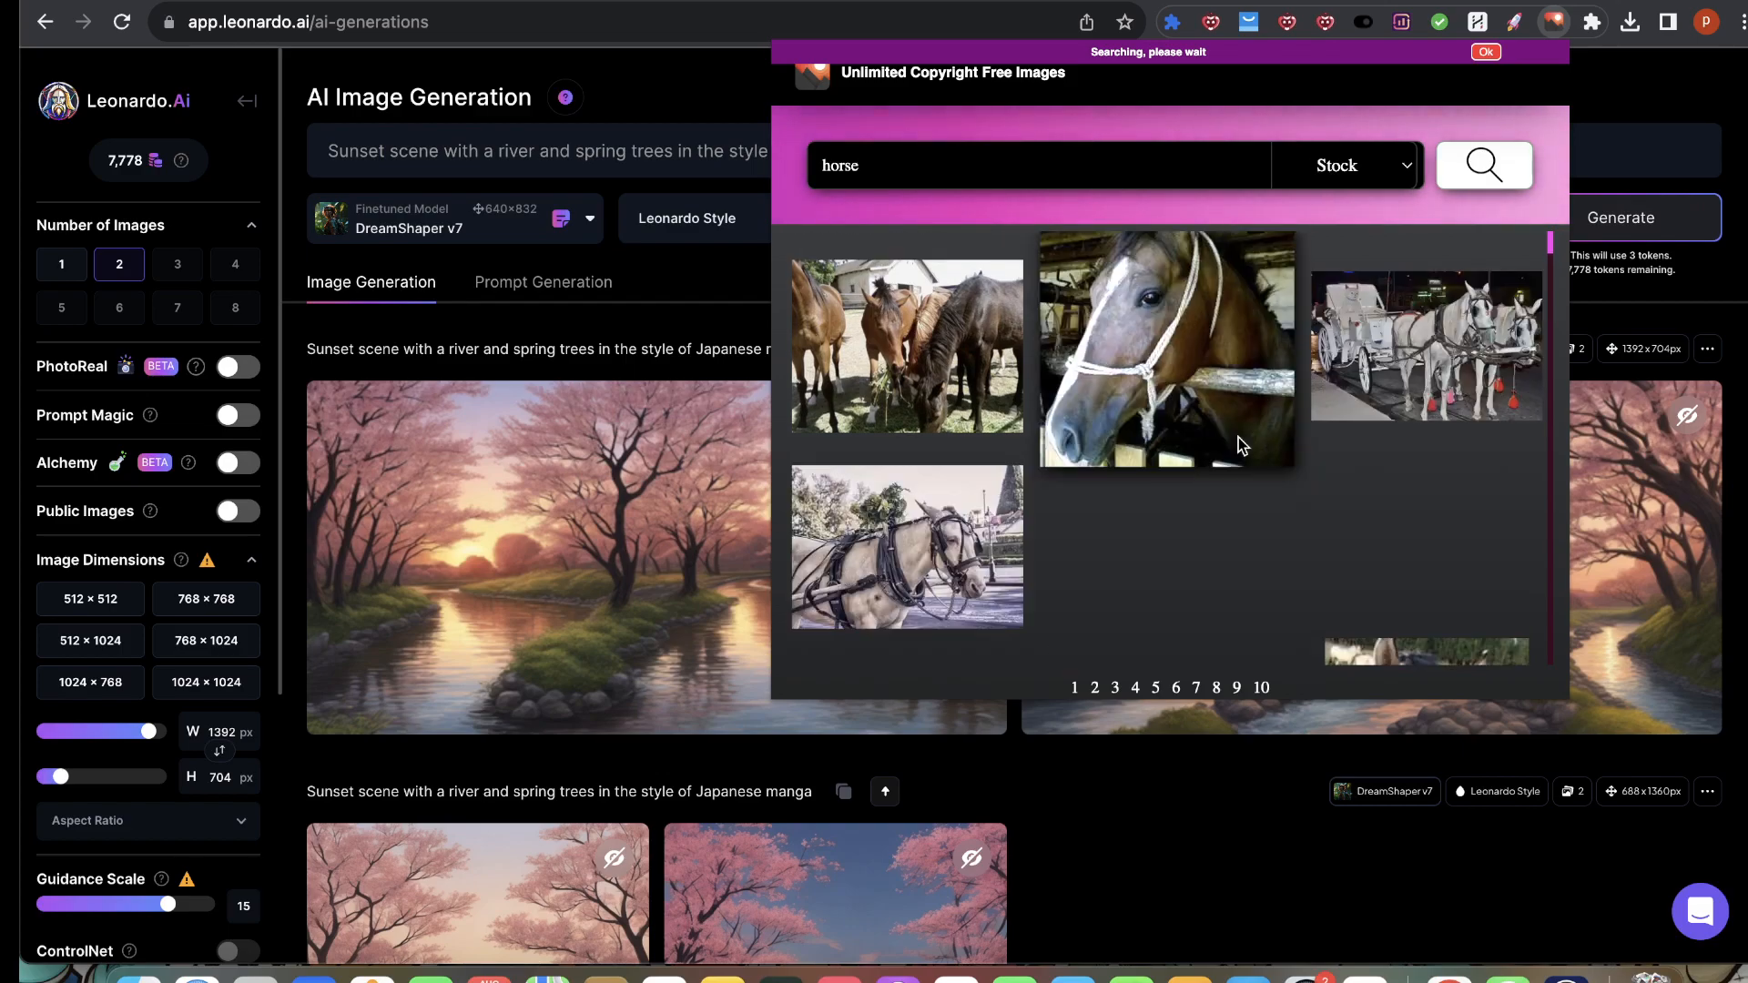
Step: Find the stock photo of the light-brown horse grazing beside a wooden fence and download it
{"action": "scroll", "coordinate": [1166, 531], "scroll_direction": "down", "scroll_amount": 2}
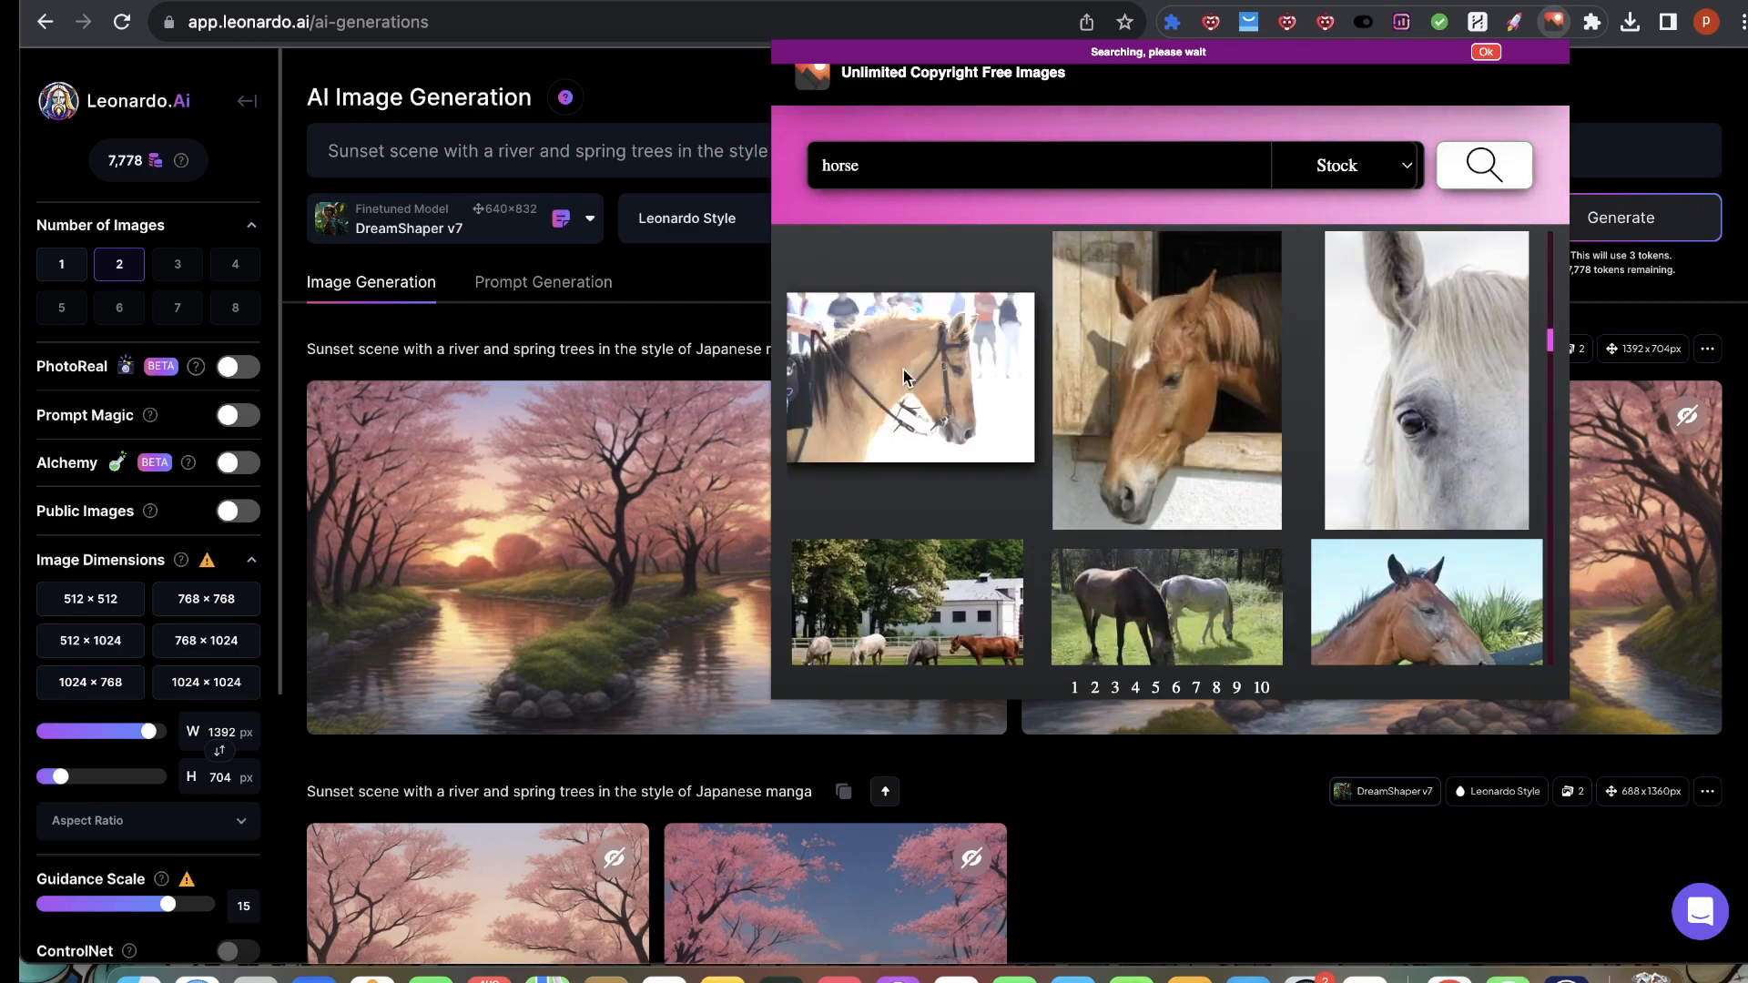
{"action": "scroll", "coordinate": [1201, 547], "scroll_direction": "down", "scroll_amount": 3}
{"action": "scroll", "coordinate": [1331, 652], "scroll_direction": "down", "scroll_amount": 2}
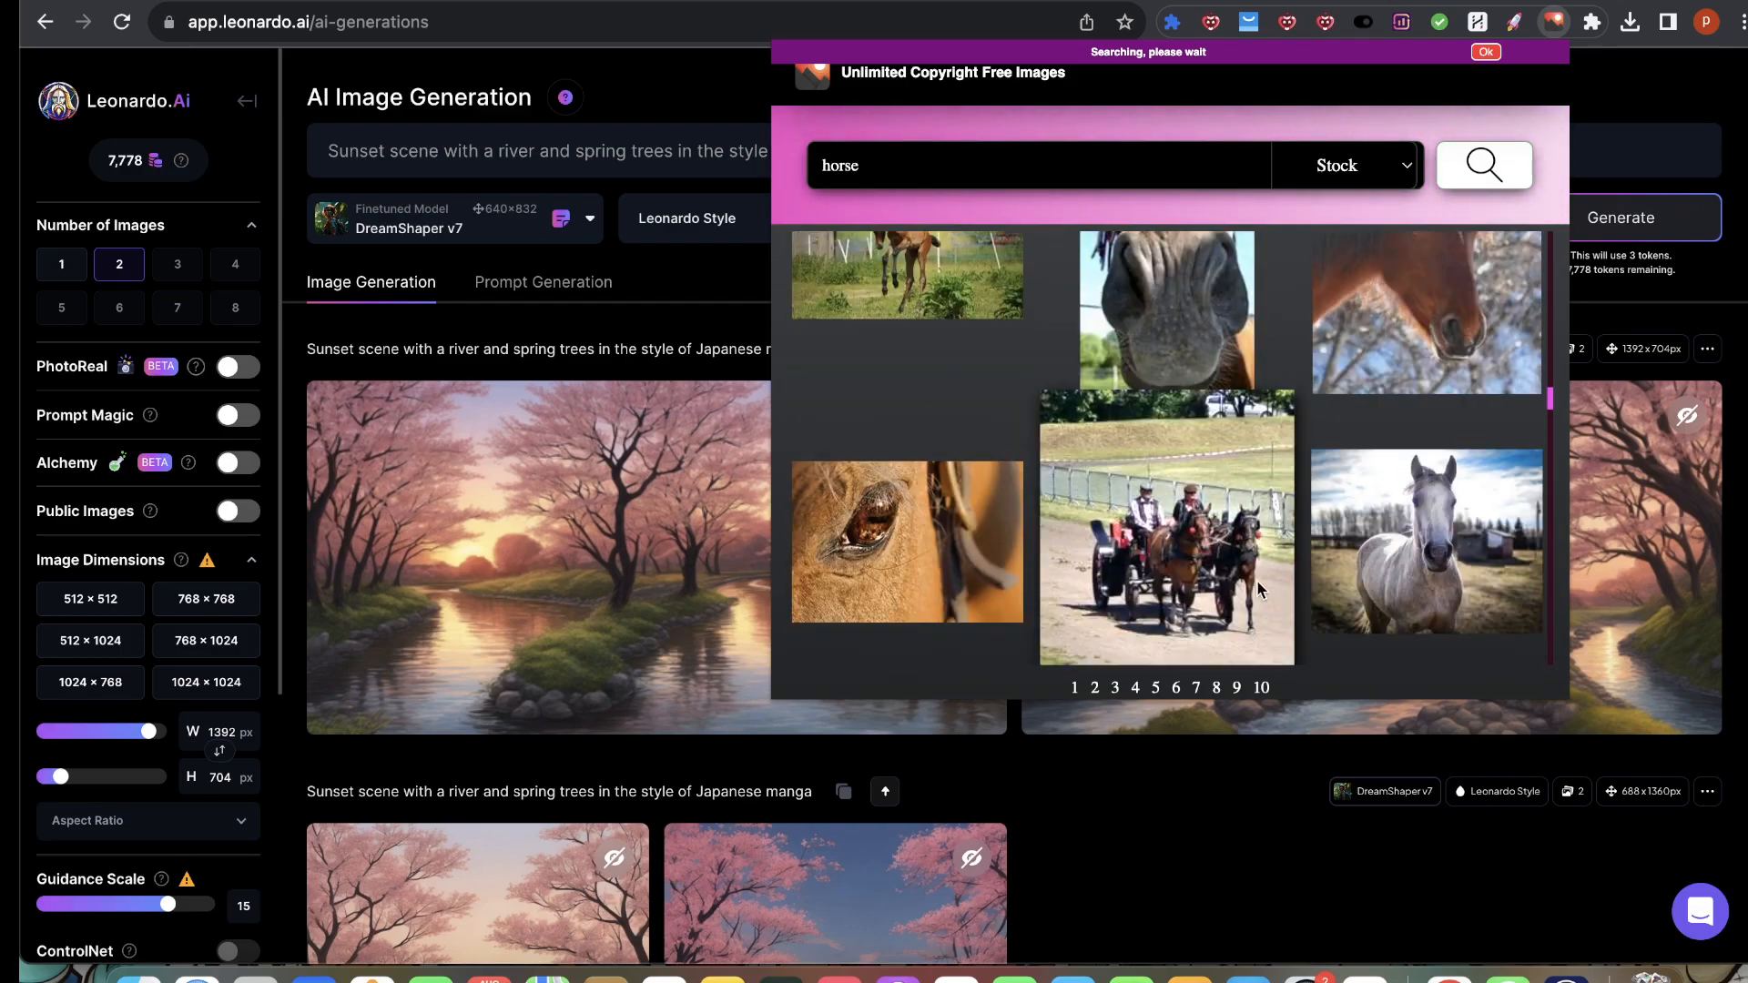
{"action": "scroll", "coordinate": [1315, 521], "scroll_direction": "down", "scroll_amount": 2}
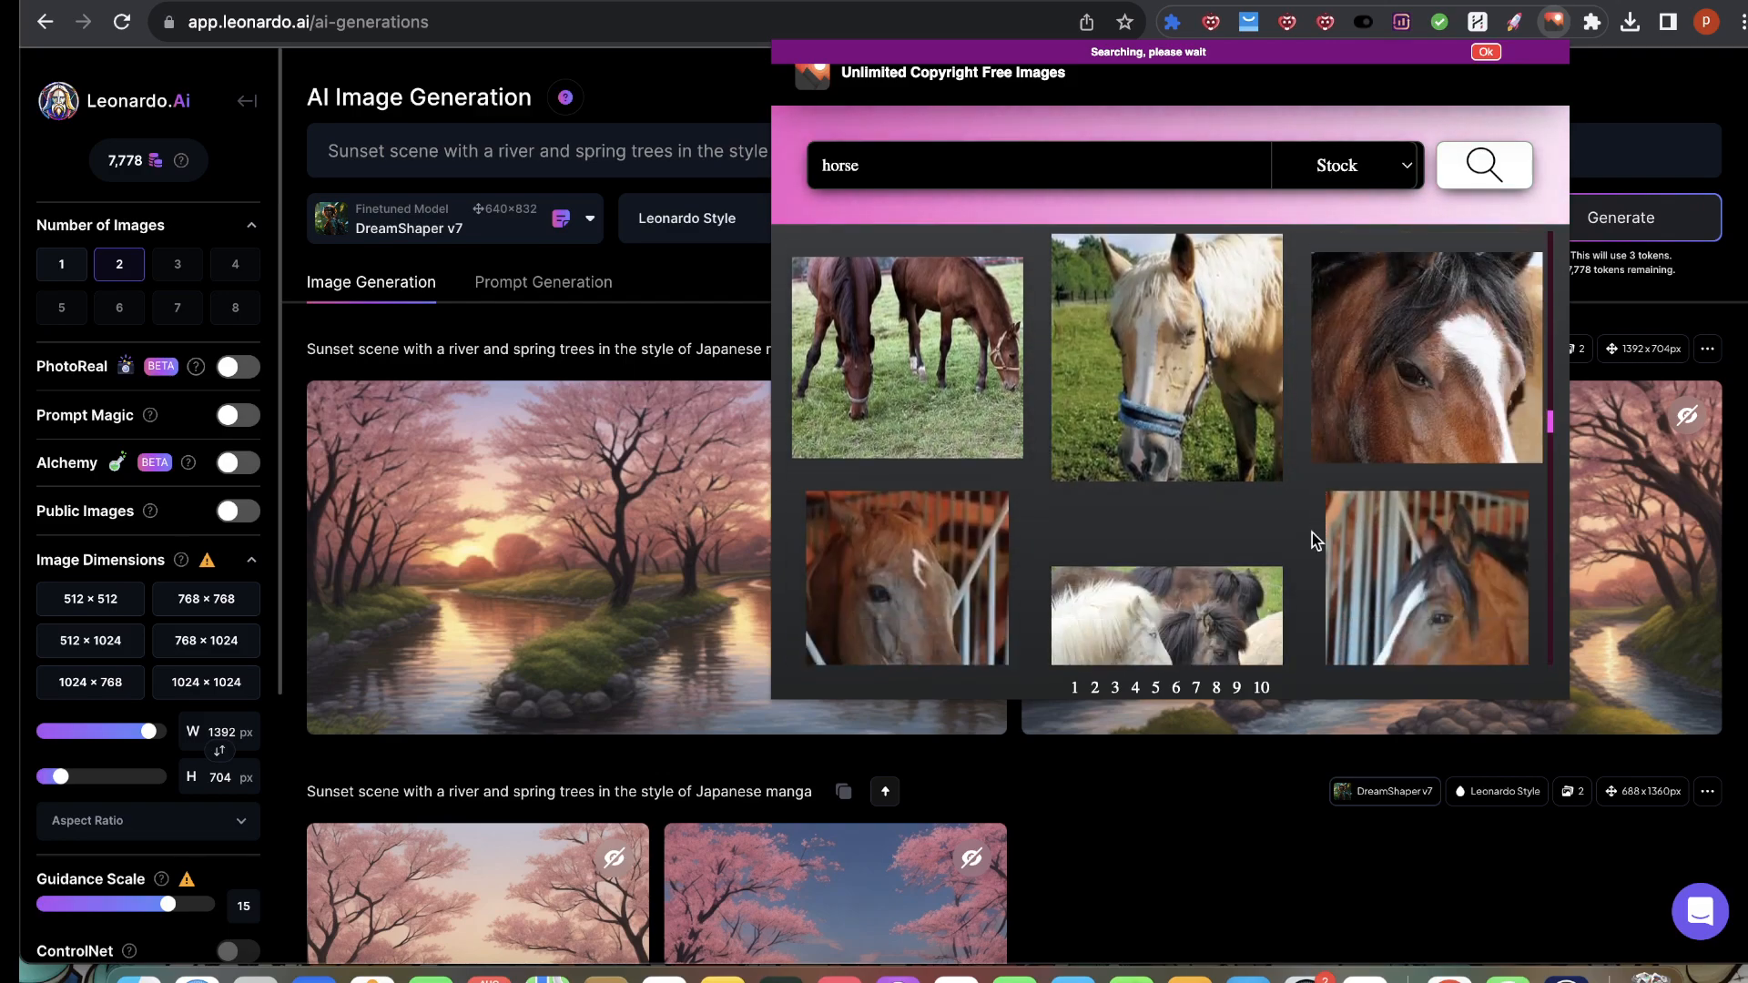
{"action": "scroll", "coordinate": [1417, 446], "scroll_direction": "down", "scroll_amount": 2}
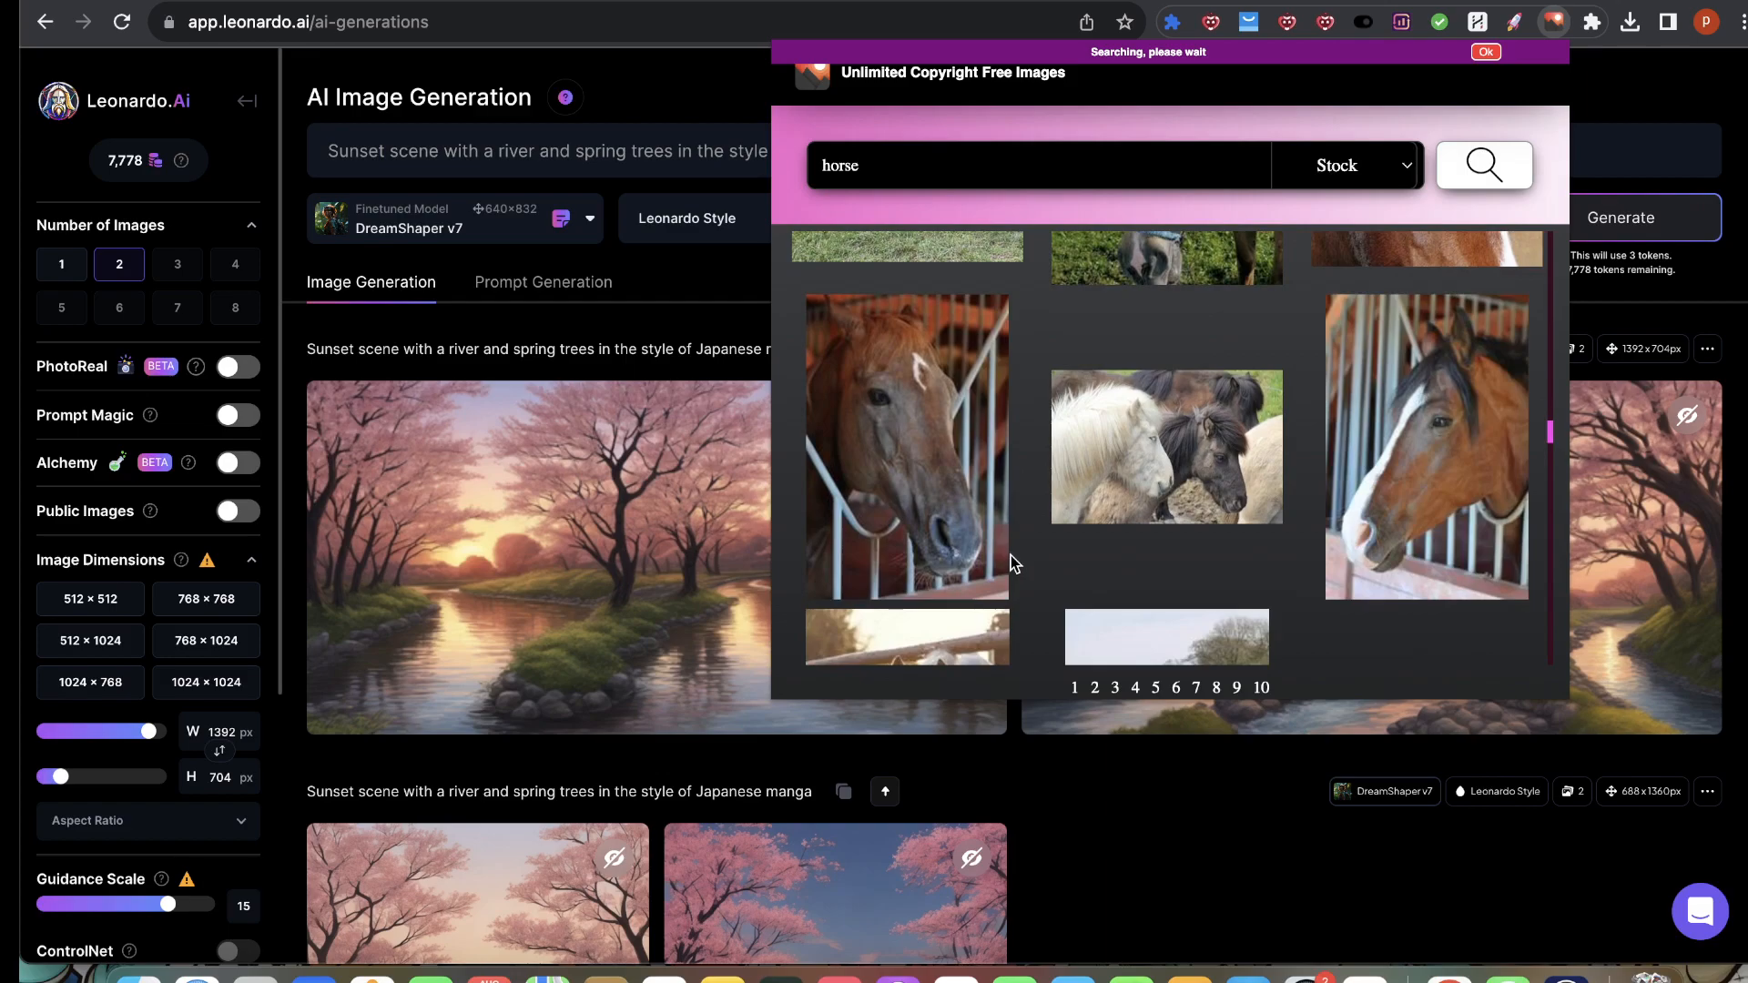
{"action": "scroll", "coordinate": [1351, 461], "scroll_direction": "down", "scroll_amount": 2}
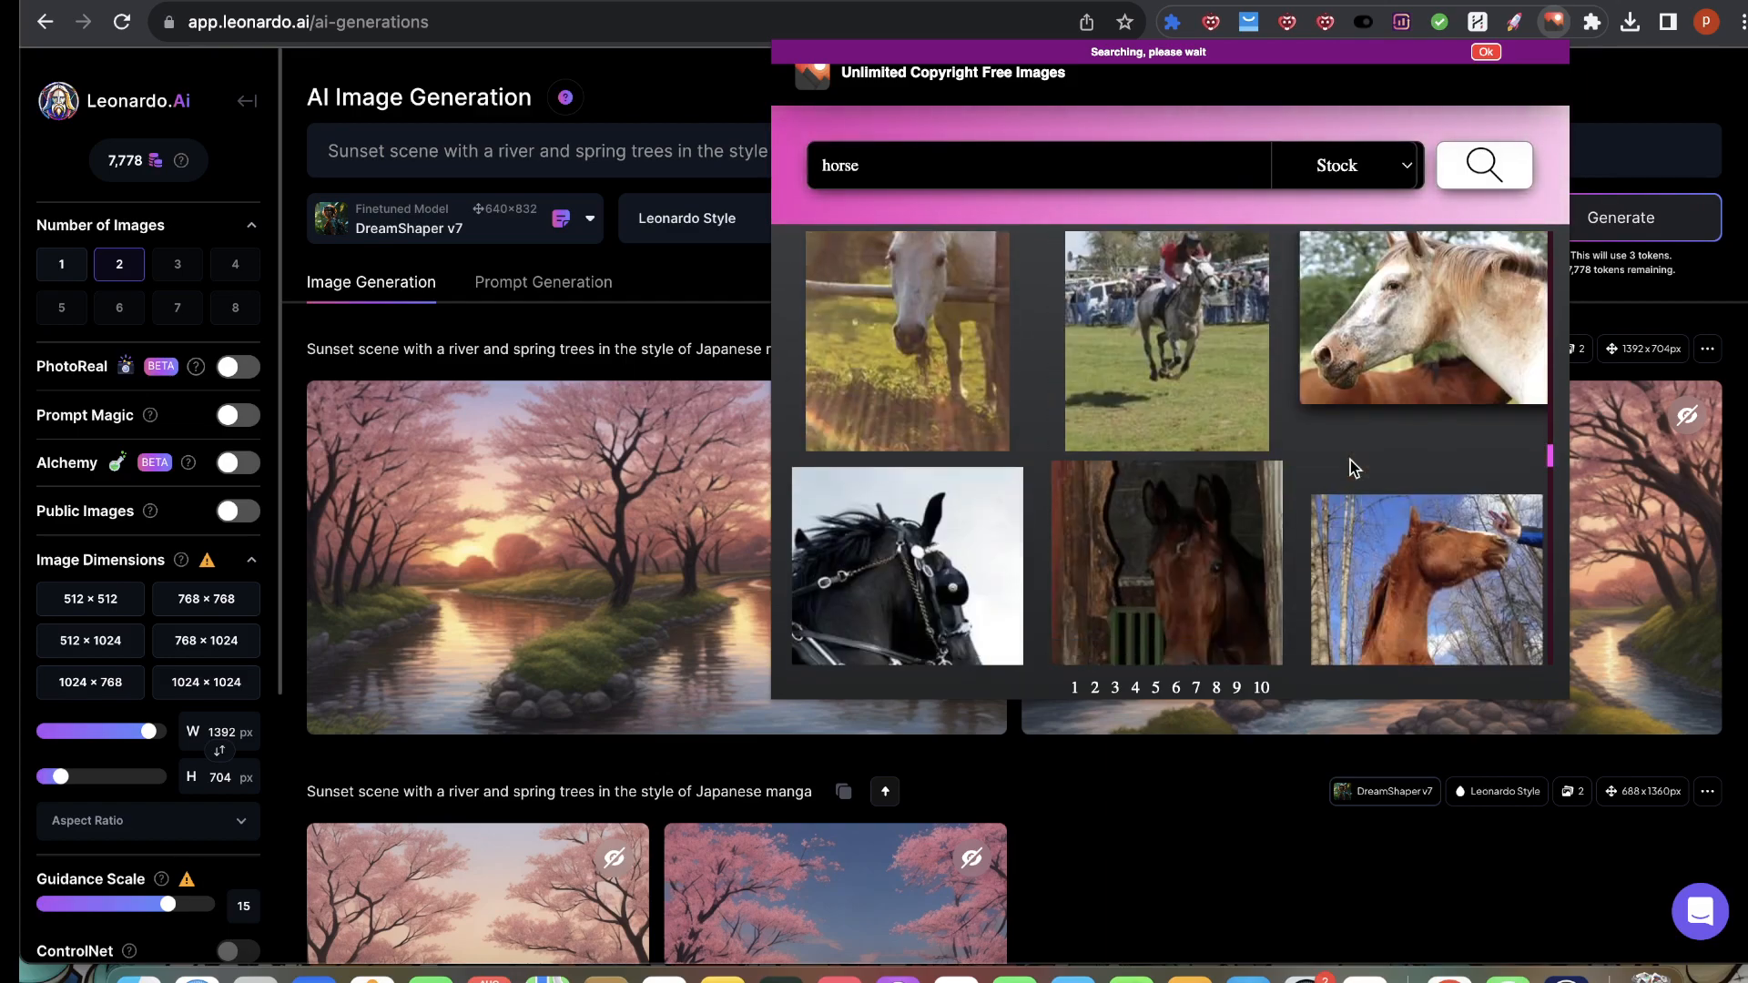
{"action": "scroll", "coordinate": [1319, 617], "scroll_direction": "down", "scroll_amount": 5}
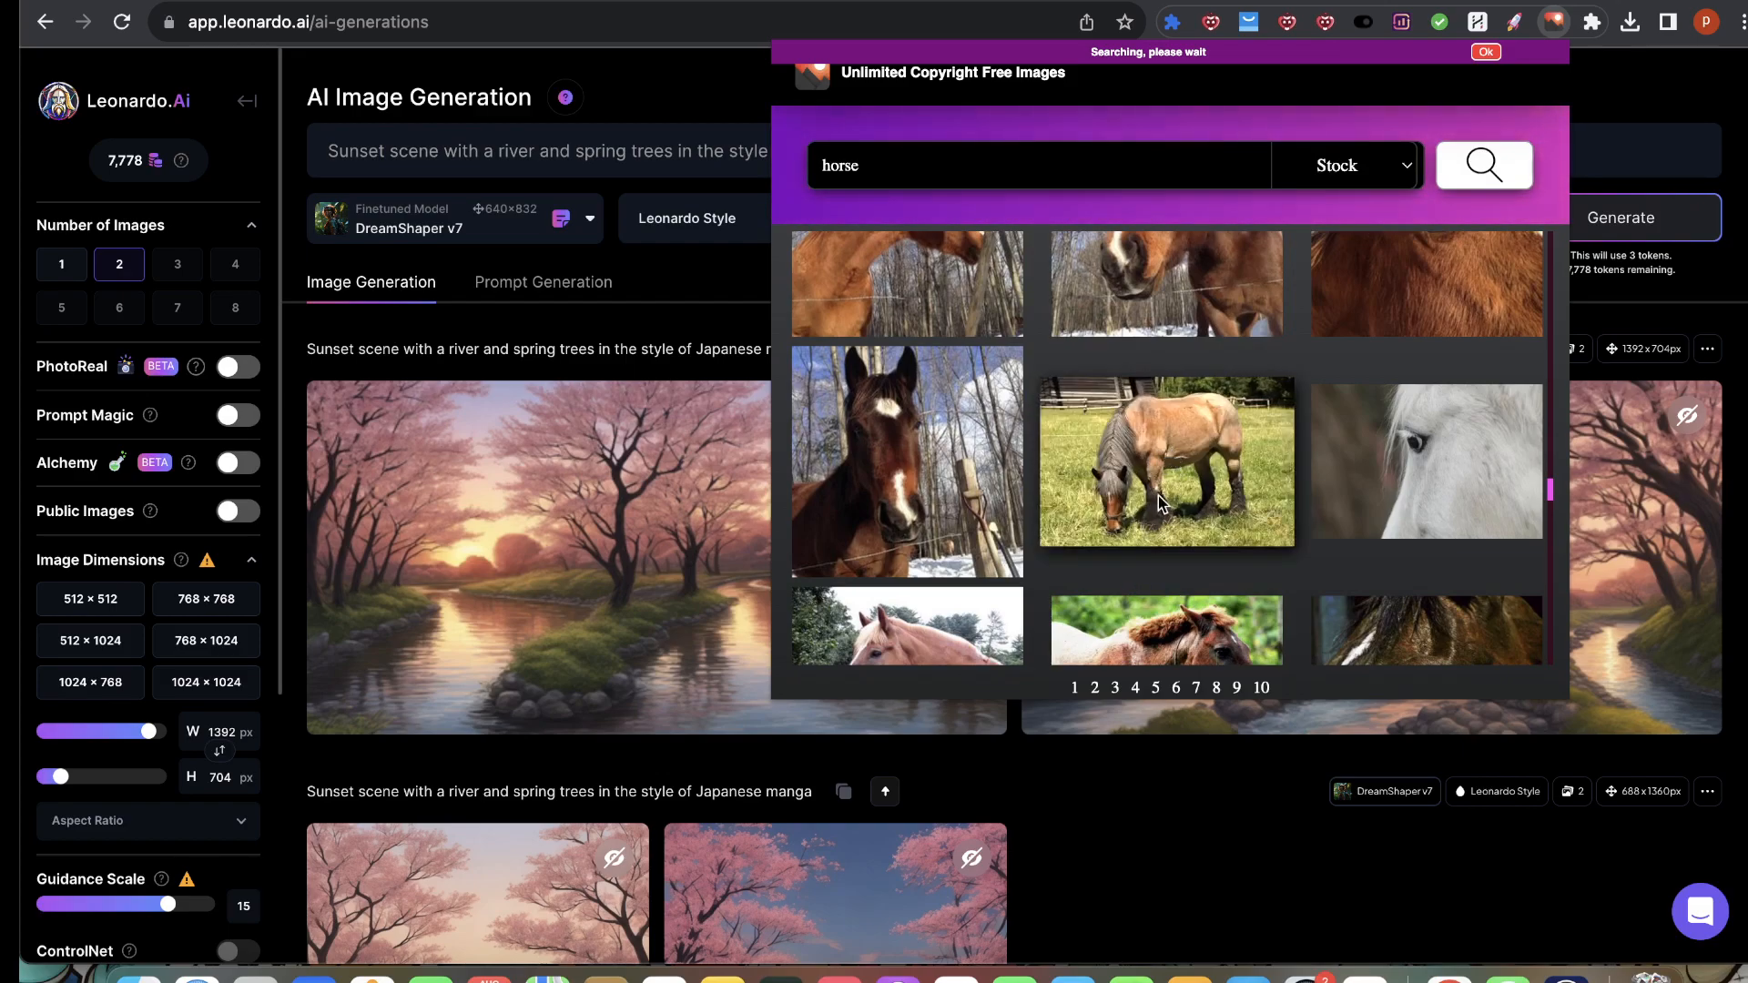
{"action": "scroll", "coordinate": [1215, 487], "scroll_direction": "down", "scroll_amount": 1}
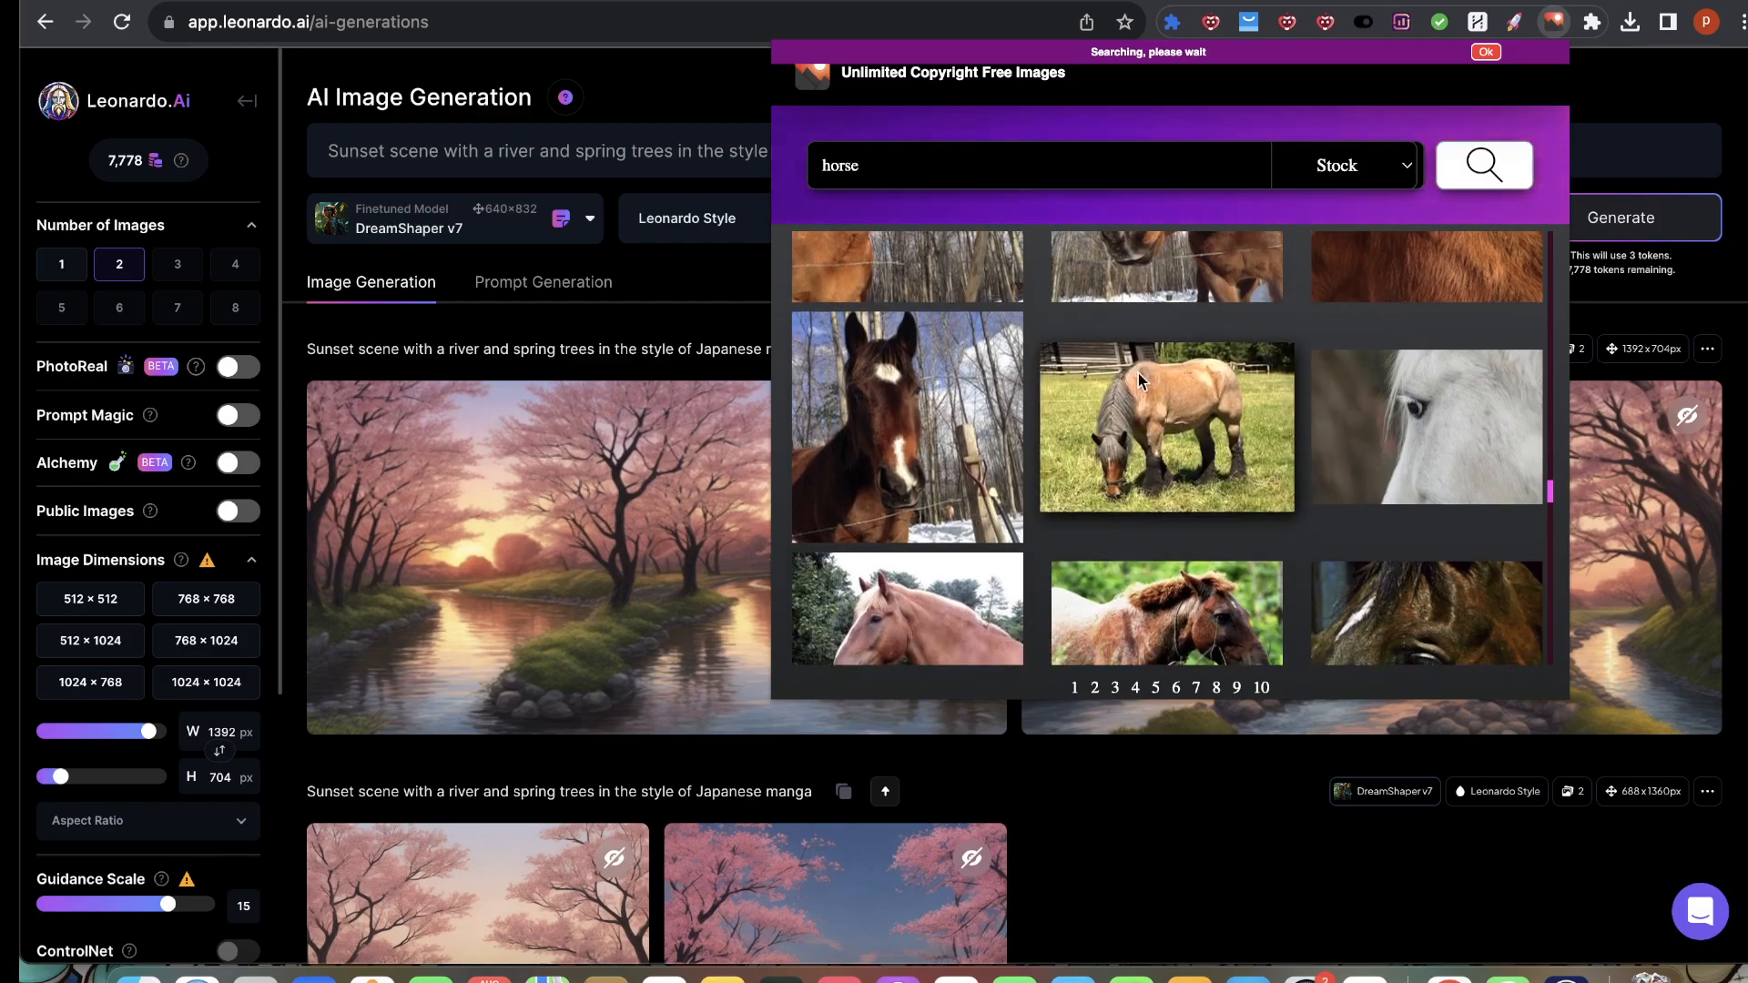
{"action": "left_click", "coordinate": [1162, 432]}
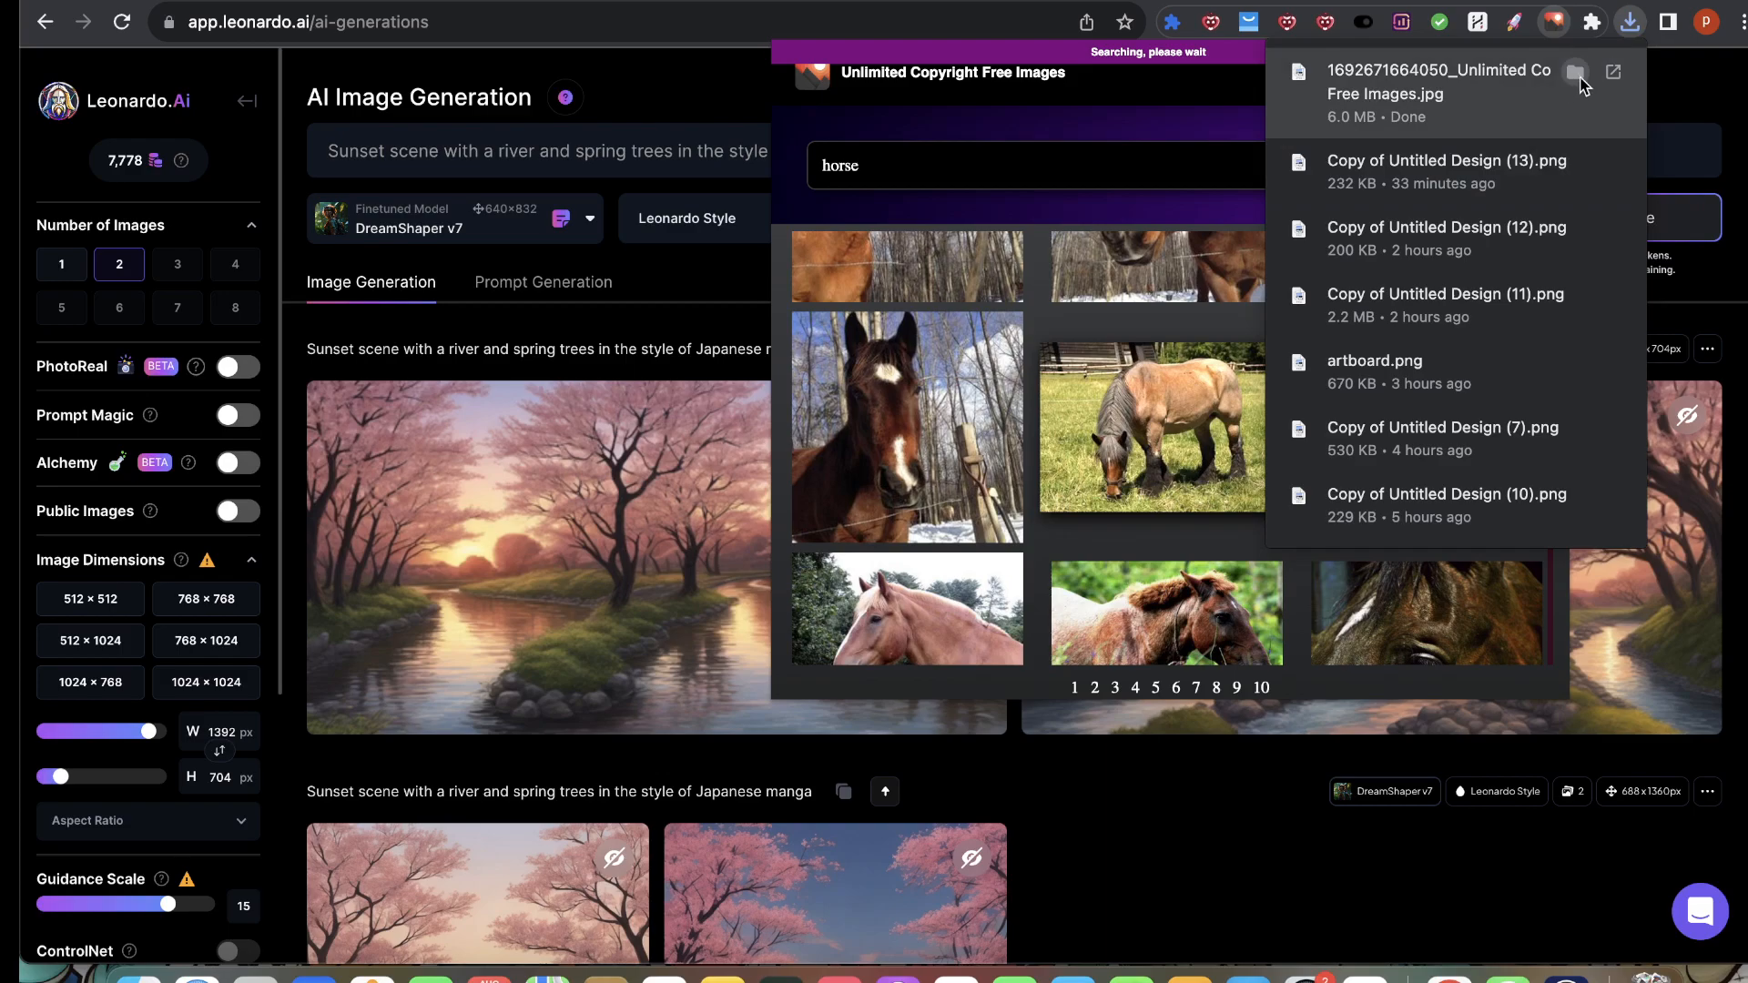
Step: Open the downloaded horse photo in Preview and check its image dimensions without changing them
{"action": "left_click", "coordinate": [1451, 84]}
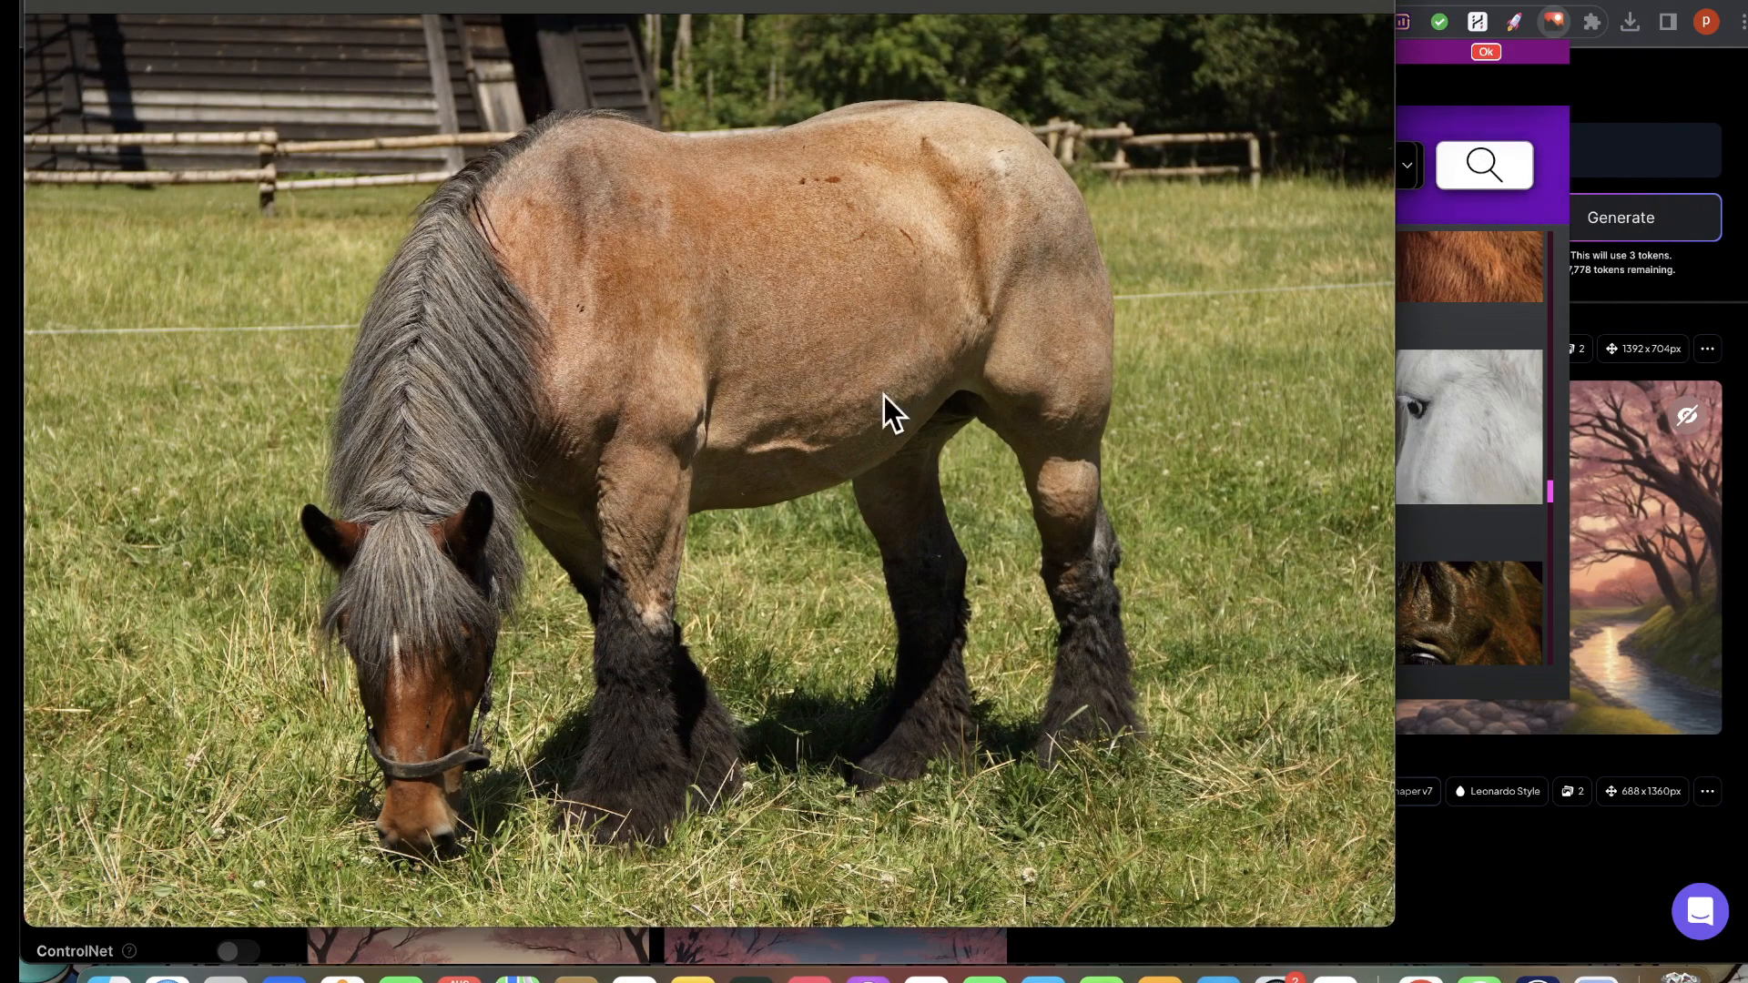
{"action": "left_click", "coordinate": [955, 1]}
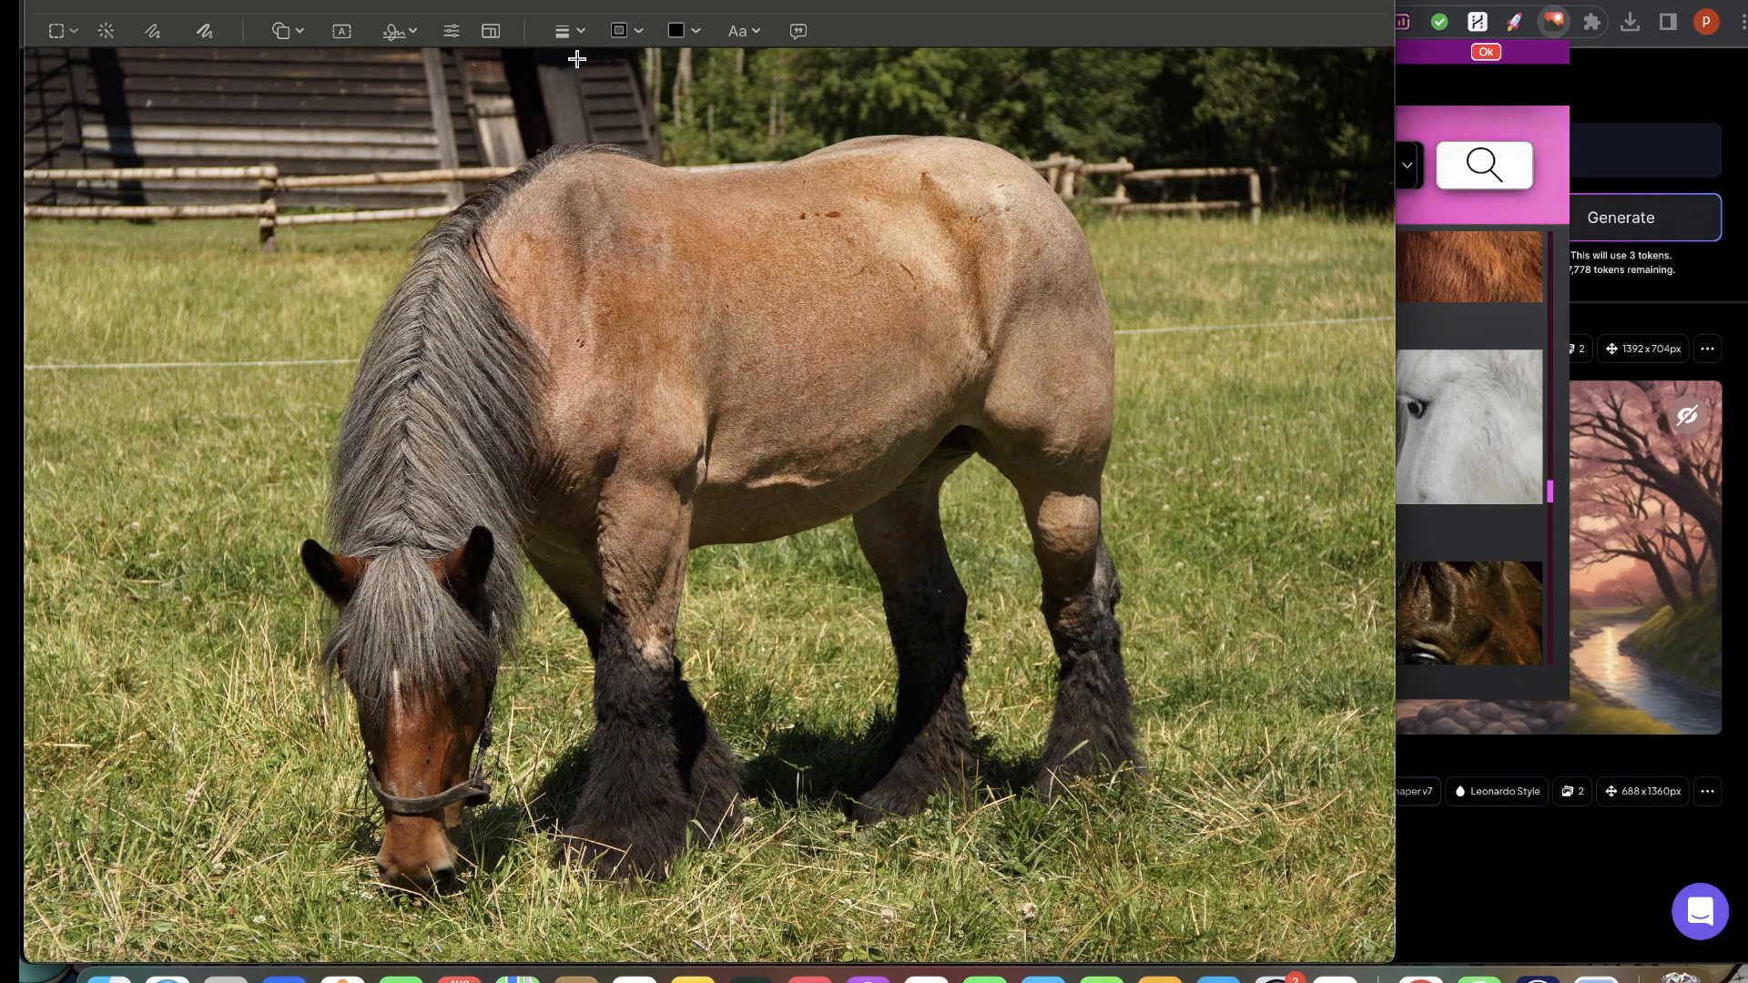
{"action": "left_click", "coordinate": [499, 31]}
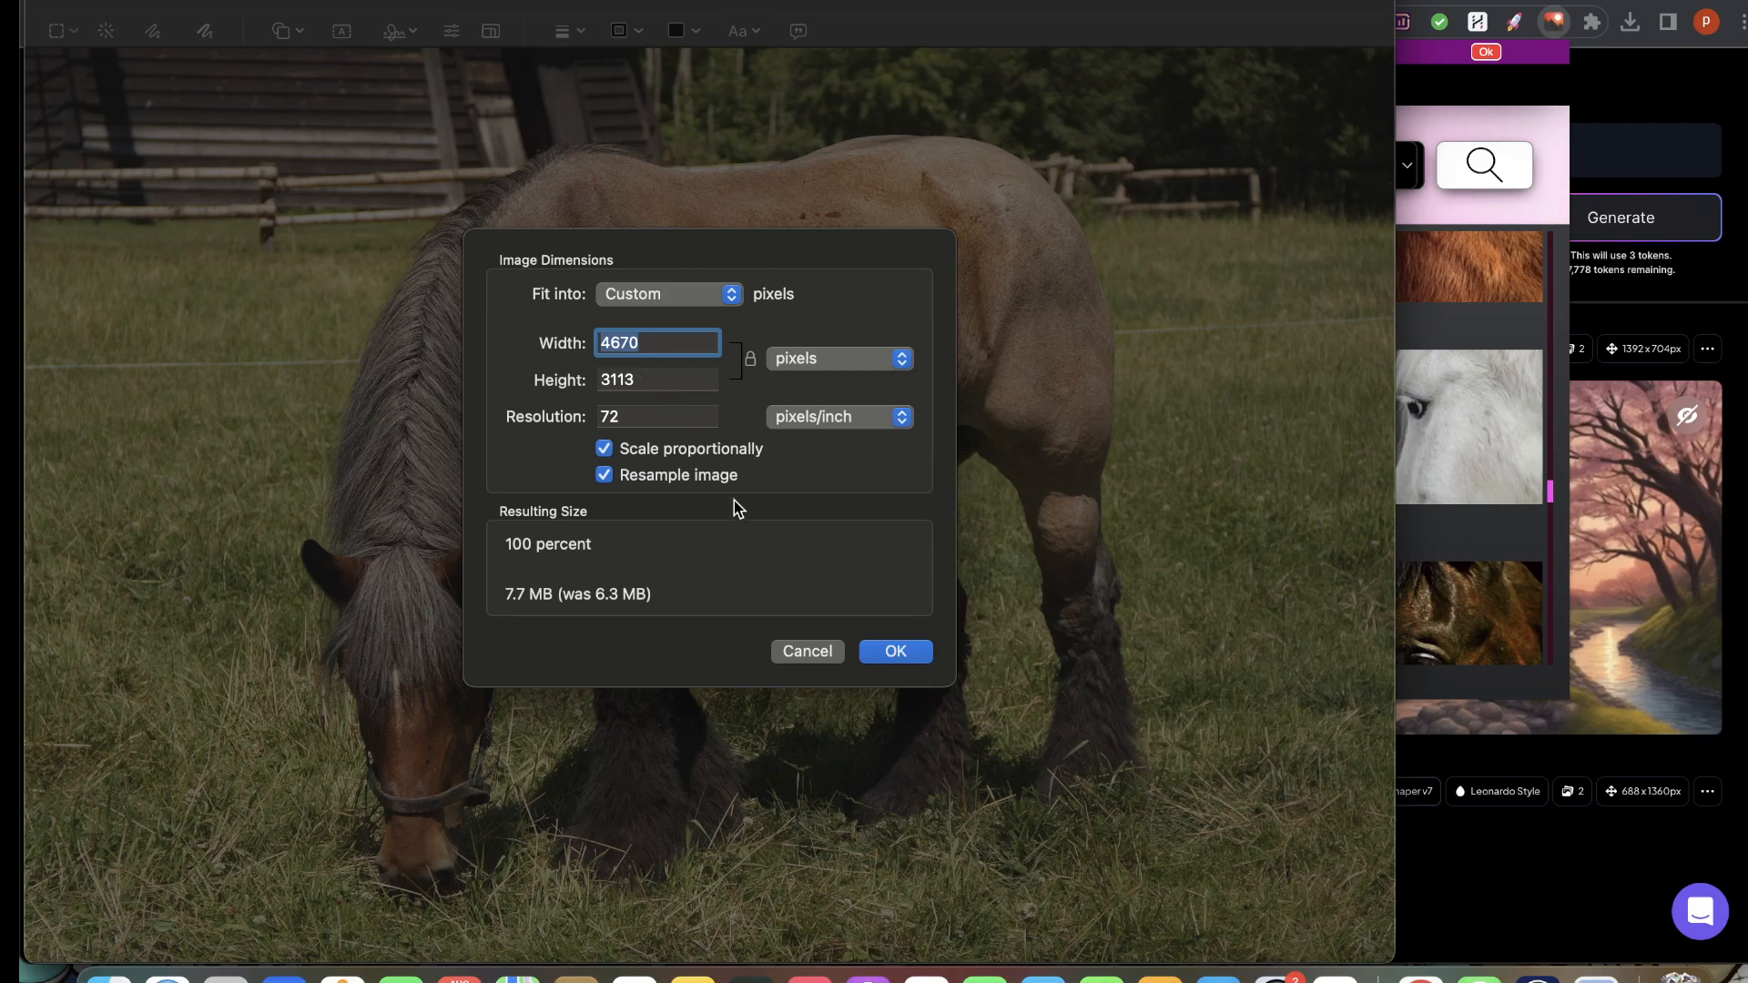
{"action": "left_click", "coordinate": [807, 652]}
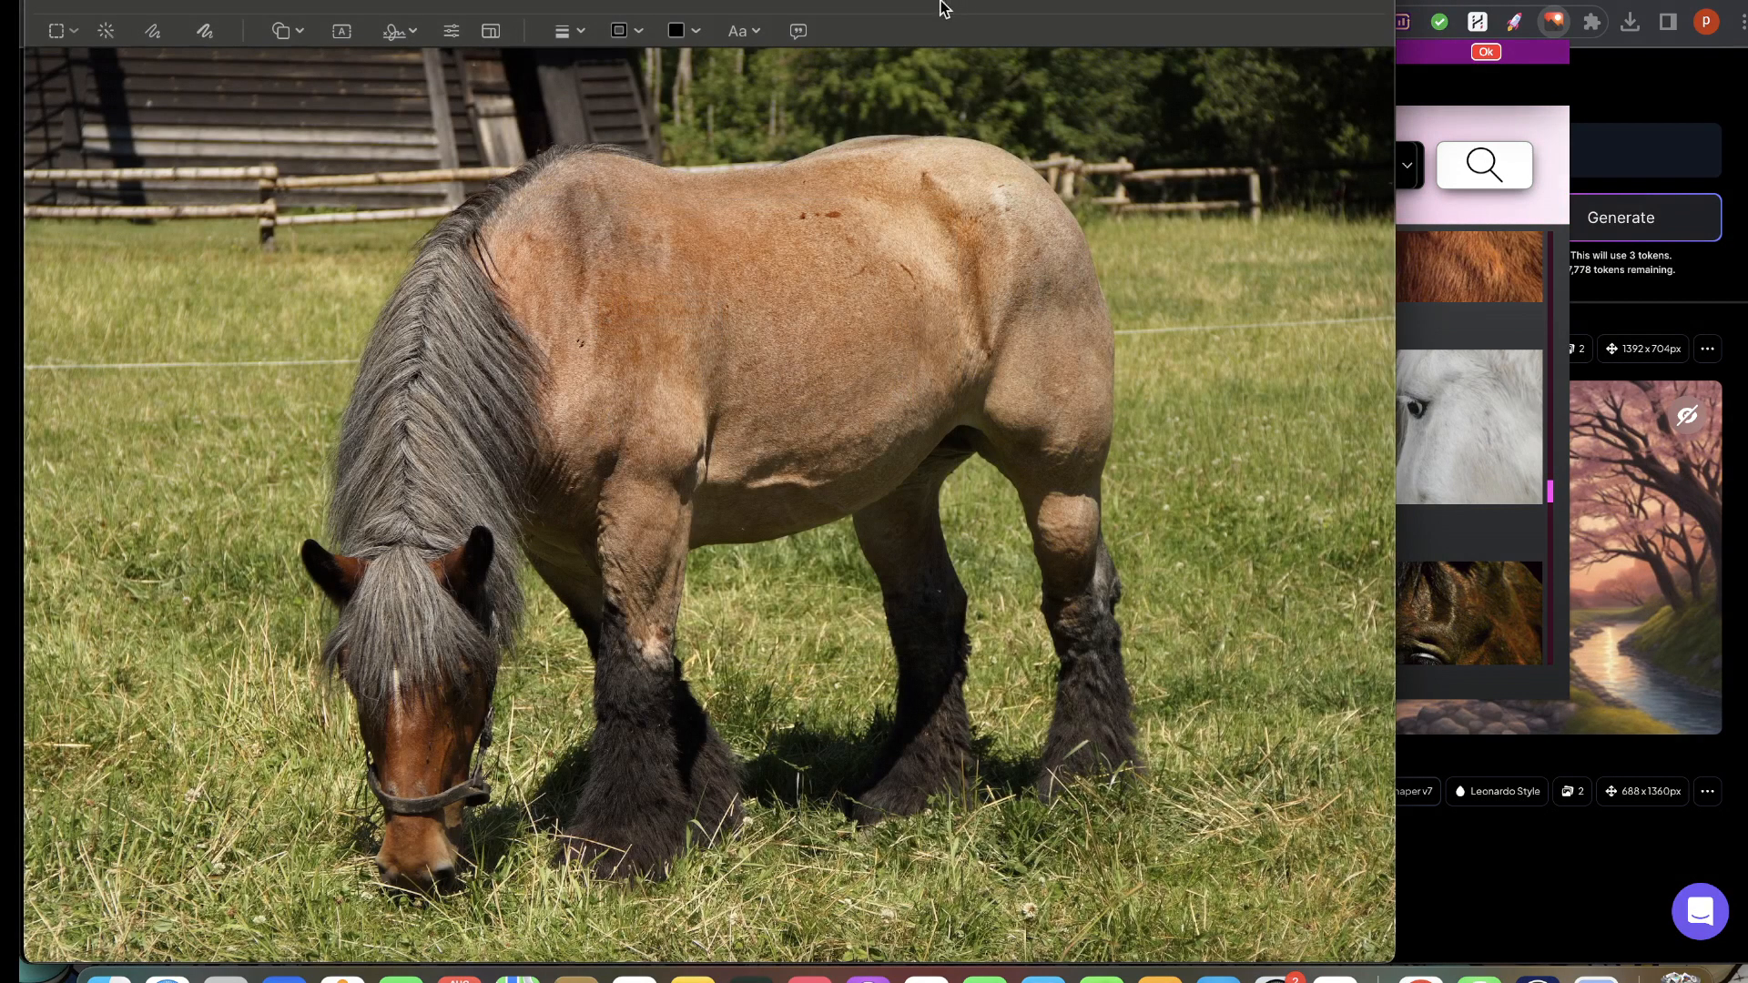
Step: Resize the downloaded horse photo in Preview to a width of 700 pixels, scaled proportionally
{"action": "left_click", "coordinate": [785, 2]}
{"action": "left_click", "coordinate": [915, 263]}
{"action": "left_click_drag", "start_coordinate": [371, 2], "coordinate": [849, 56]}
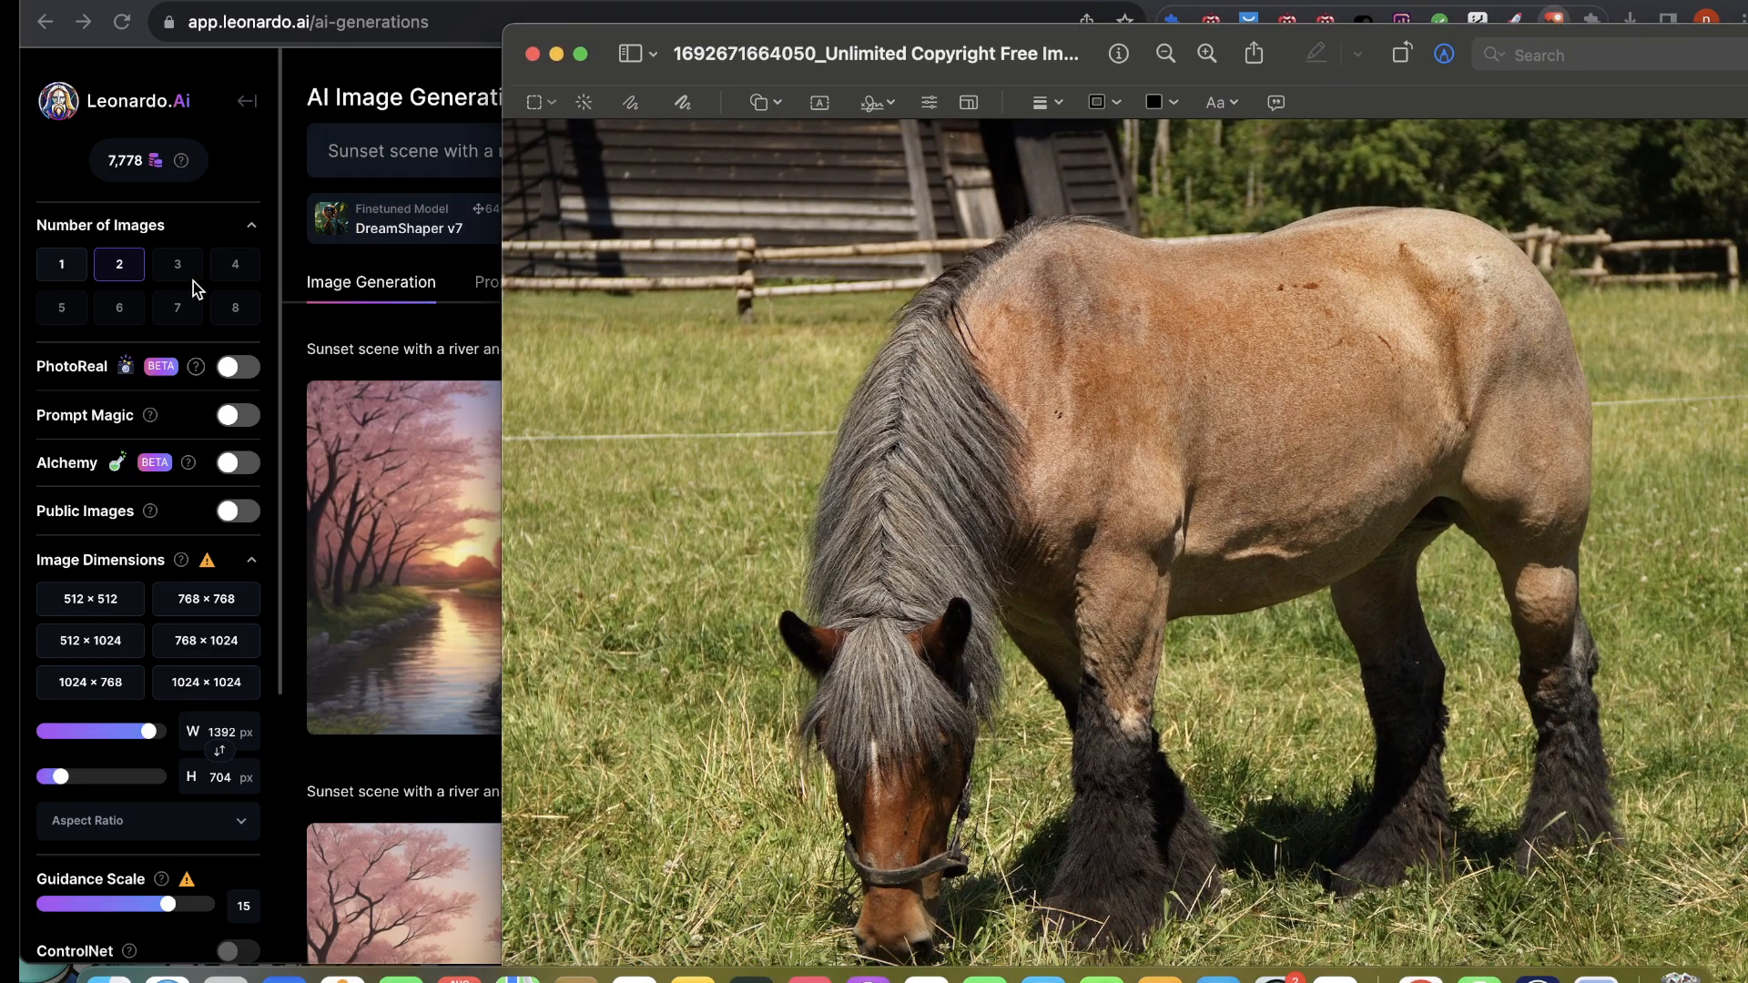
{"action": "left_click_drag", "start_coordinate": [972, 72], "coordinate": [803, 43]}
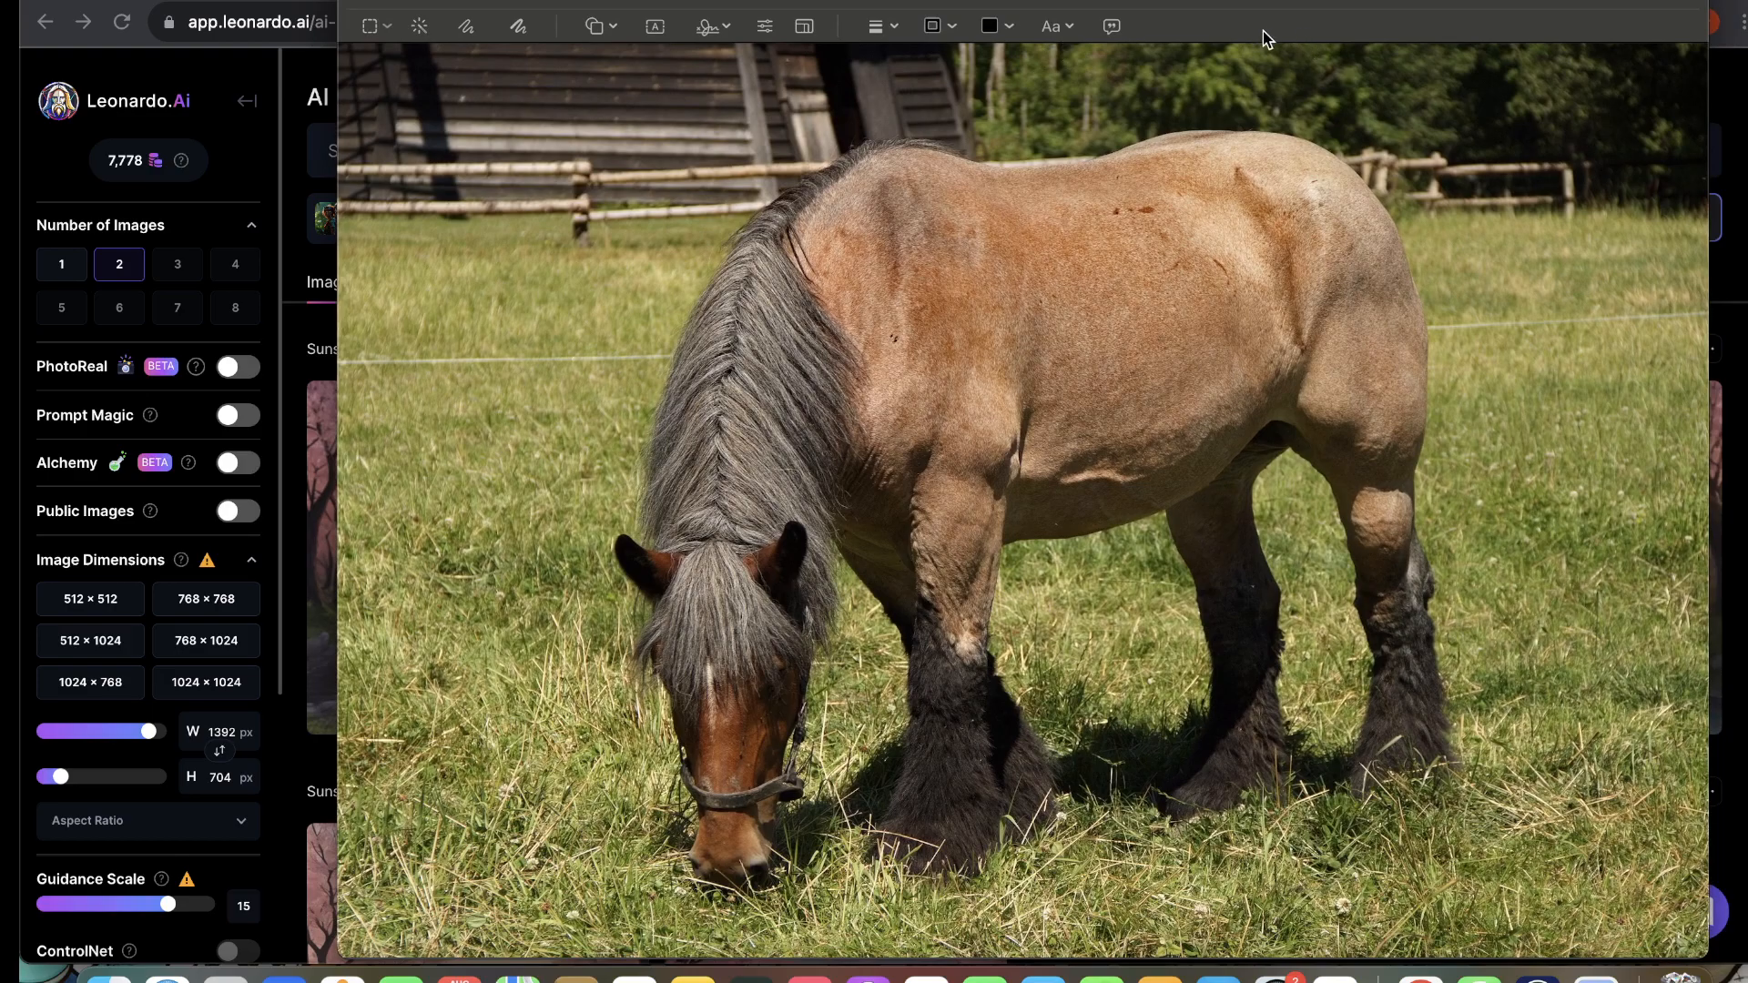
{"action": "left_click", "coordinate": [804, 26]}
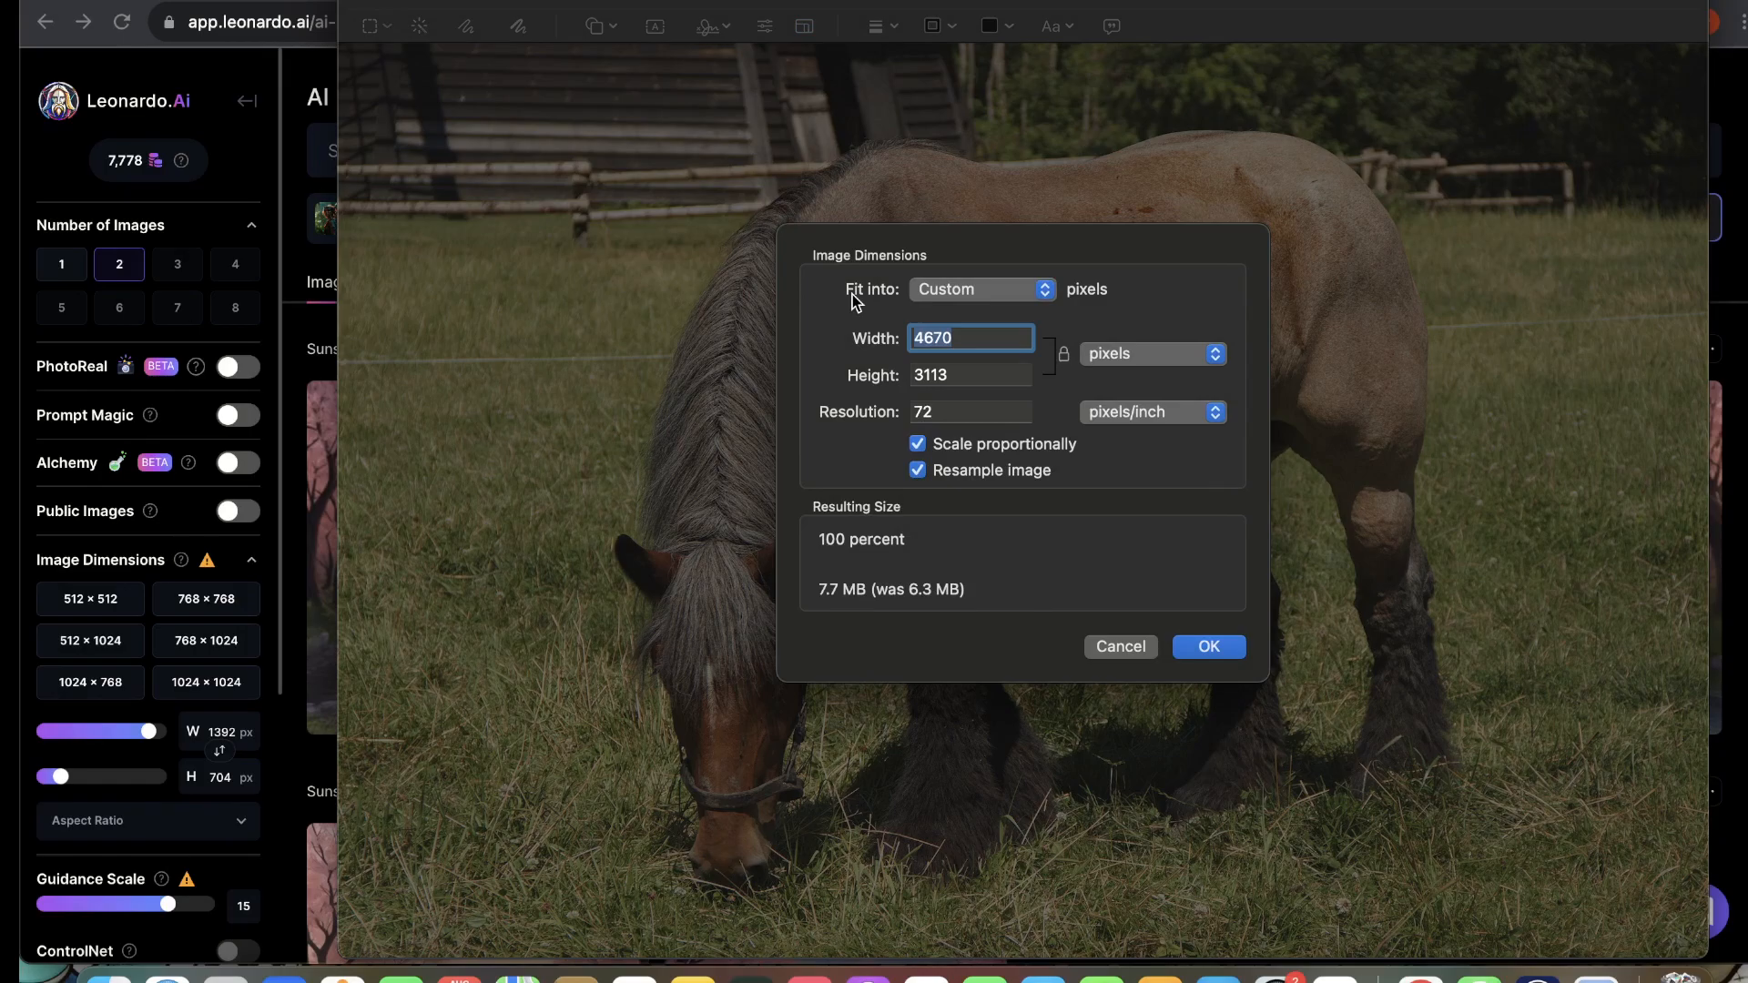
{"action": "key", "text": "BackSpace"}
{"action": "type", "text": "7000"}
{"action": "key", "text": "BackSpace"}
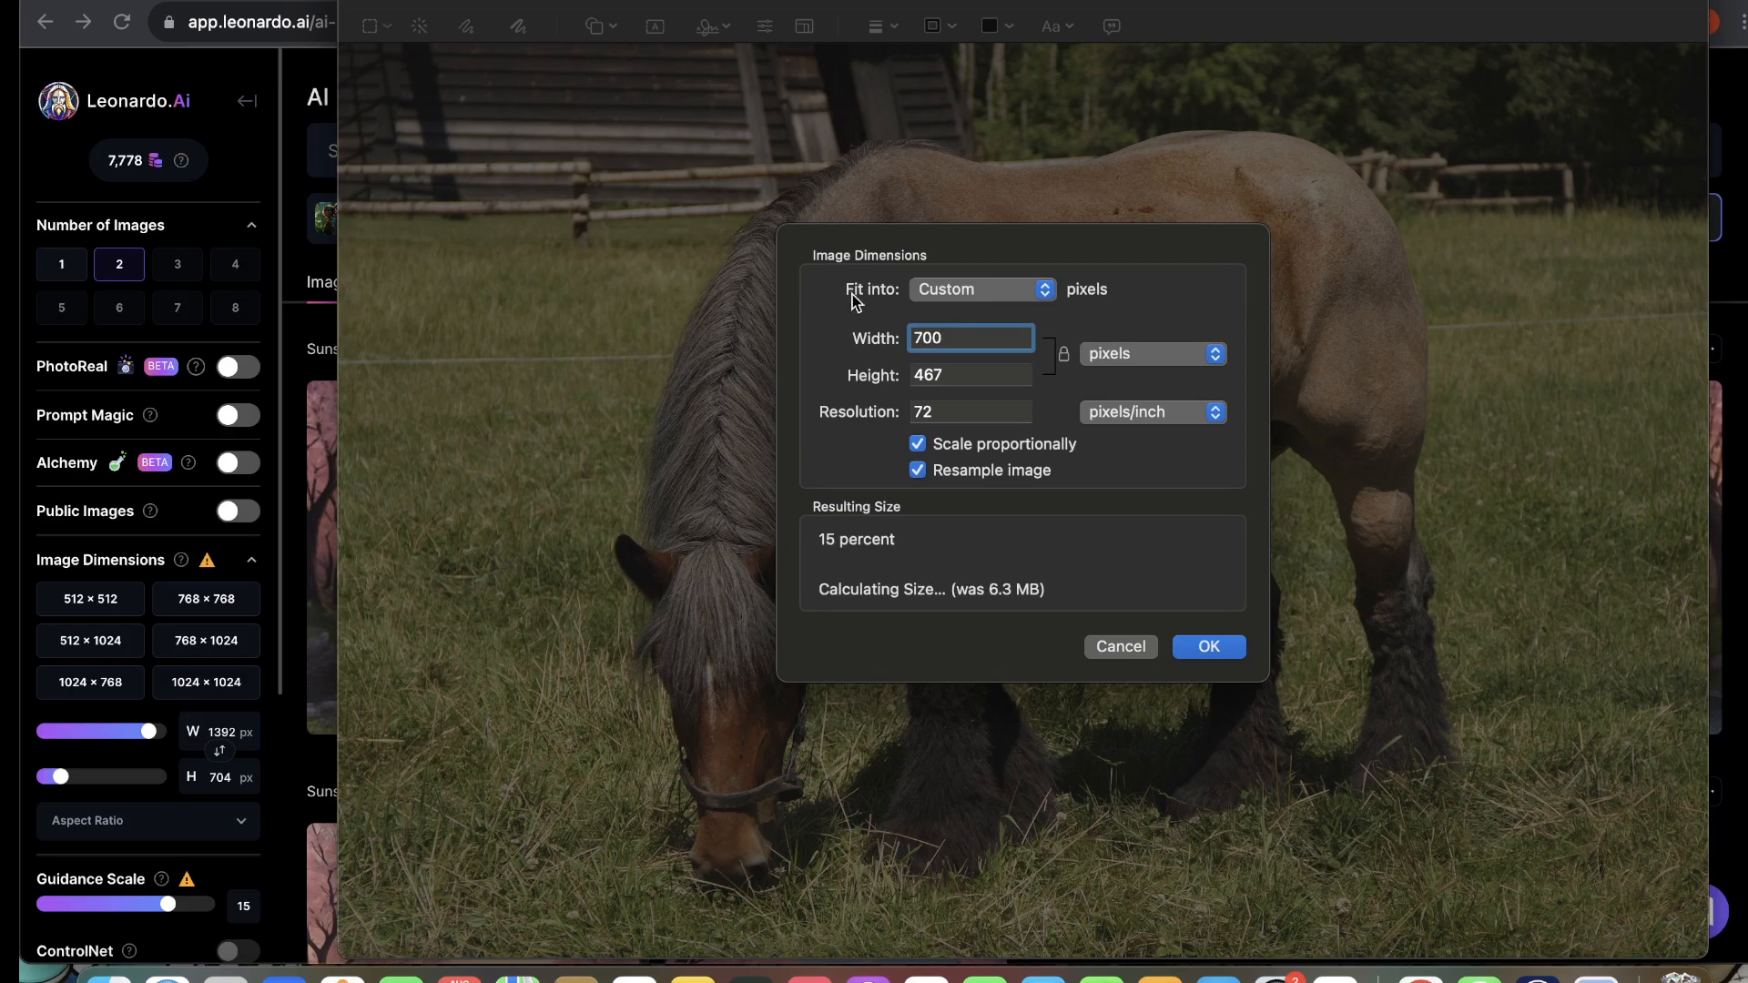
{"action": "left_click", "coordinate": [1224, 645]}
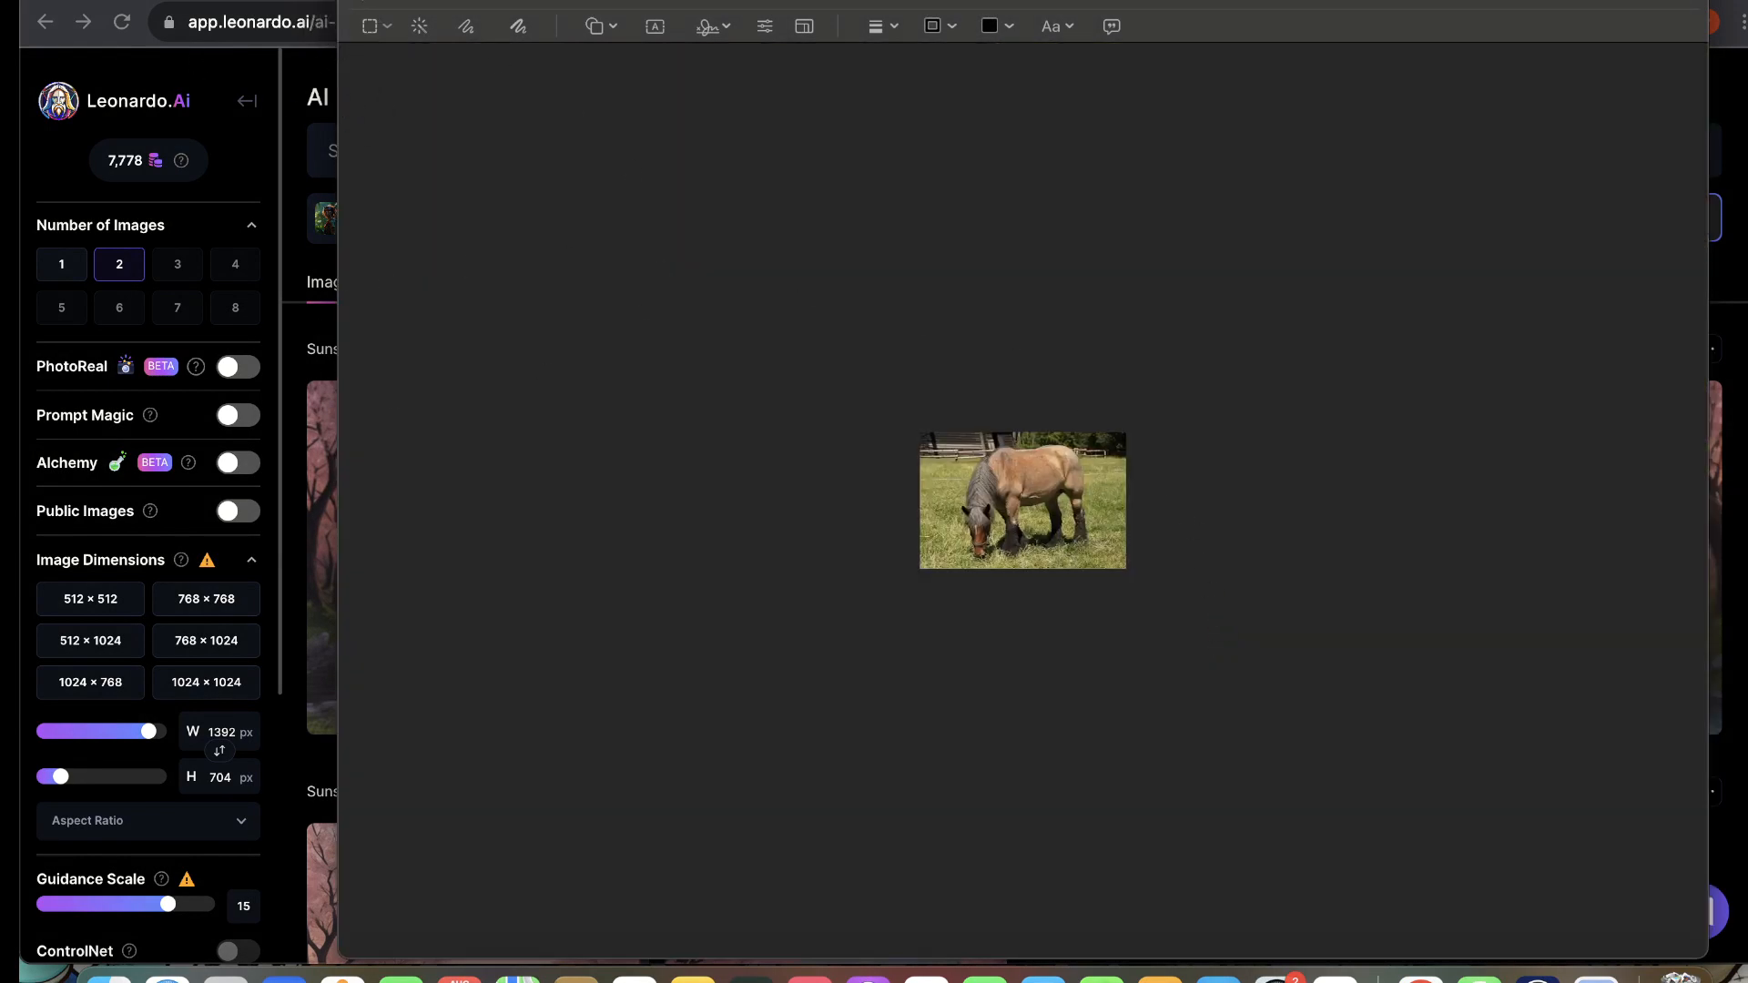
Step: Close the resized horse photo and the image search extension, and return to the Leonardo.Ai Image to Image upload area
{"action": "left_click", "coordinate": [355, 2]}
{"action": "scroll", "coordinate": [262, 681], "scroll_direction": "down", "scroll_amount": 1}
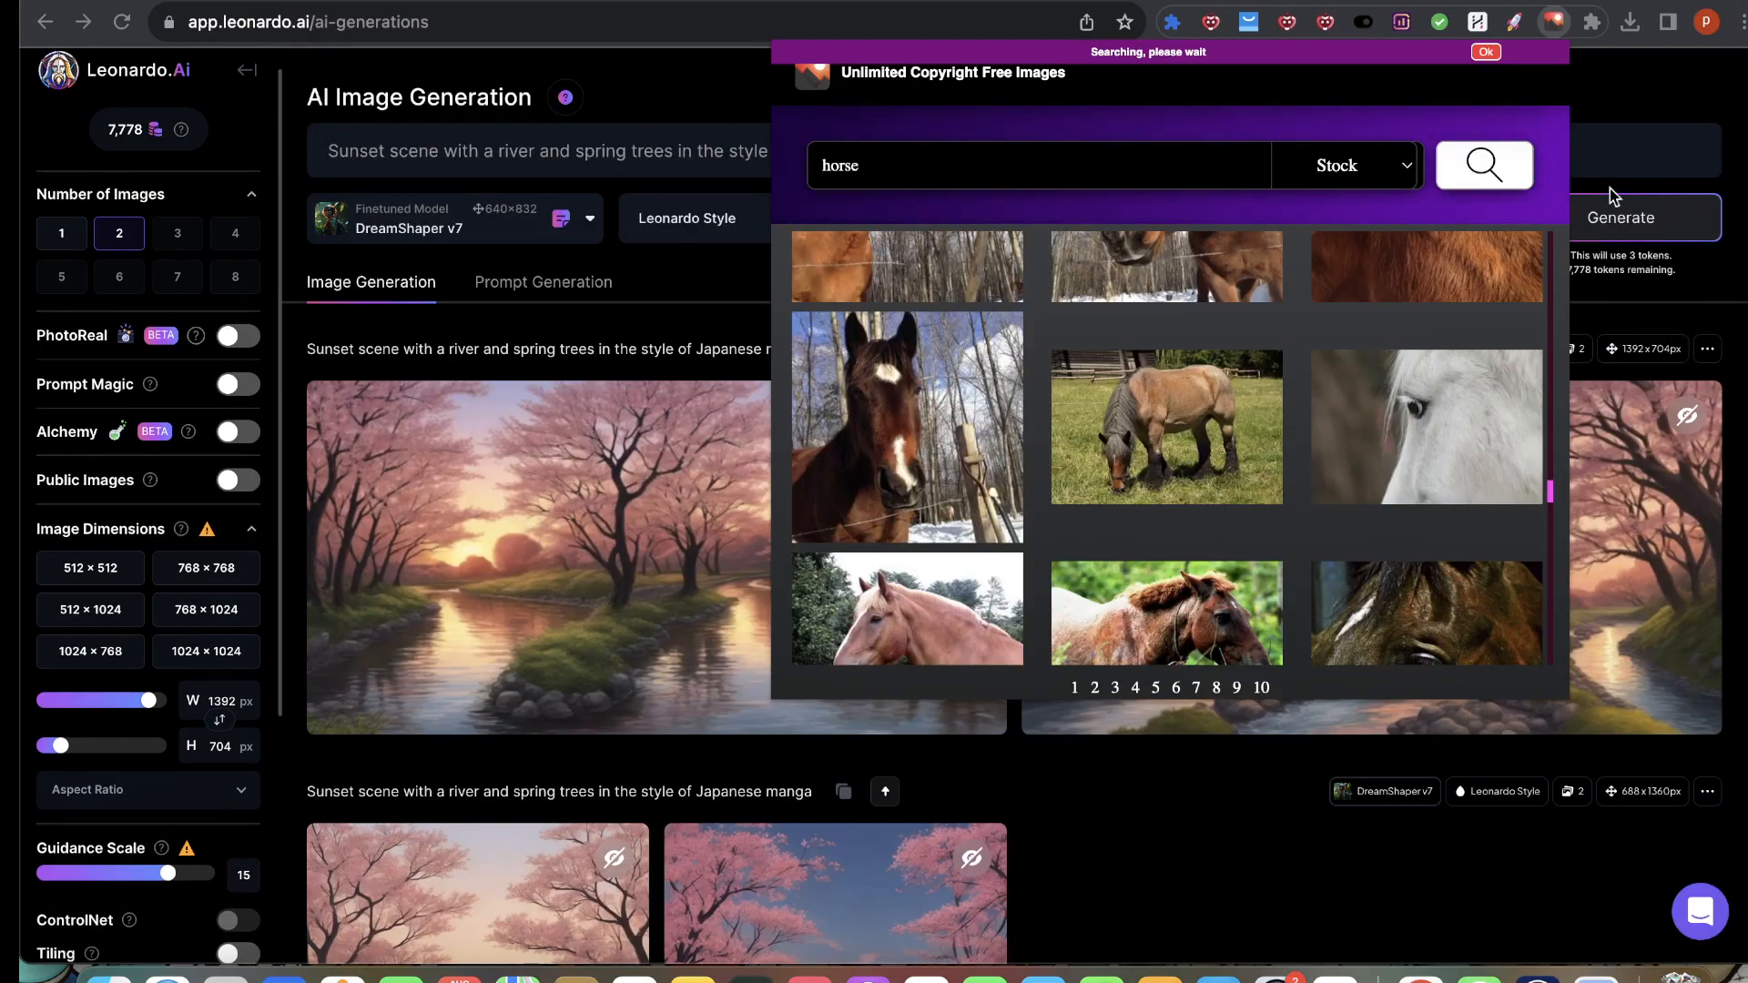
{"action": "left_click", "coordinate": [1653, 108]}
{"action": "scroll", "coordinate": [137, 774], "scroll_direction": "down", "scroll_amount": 4}
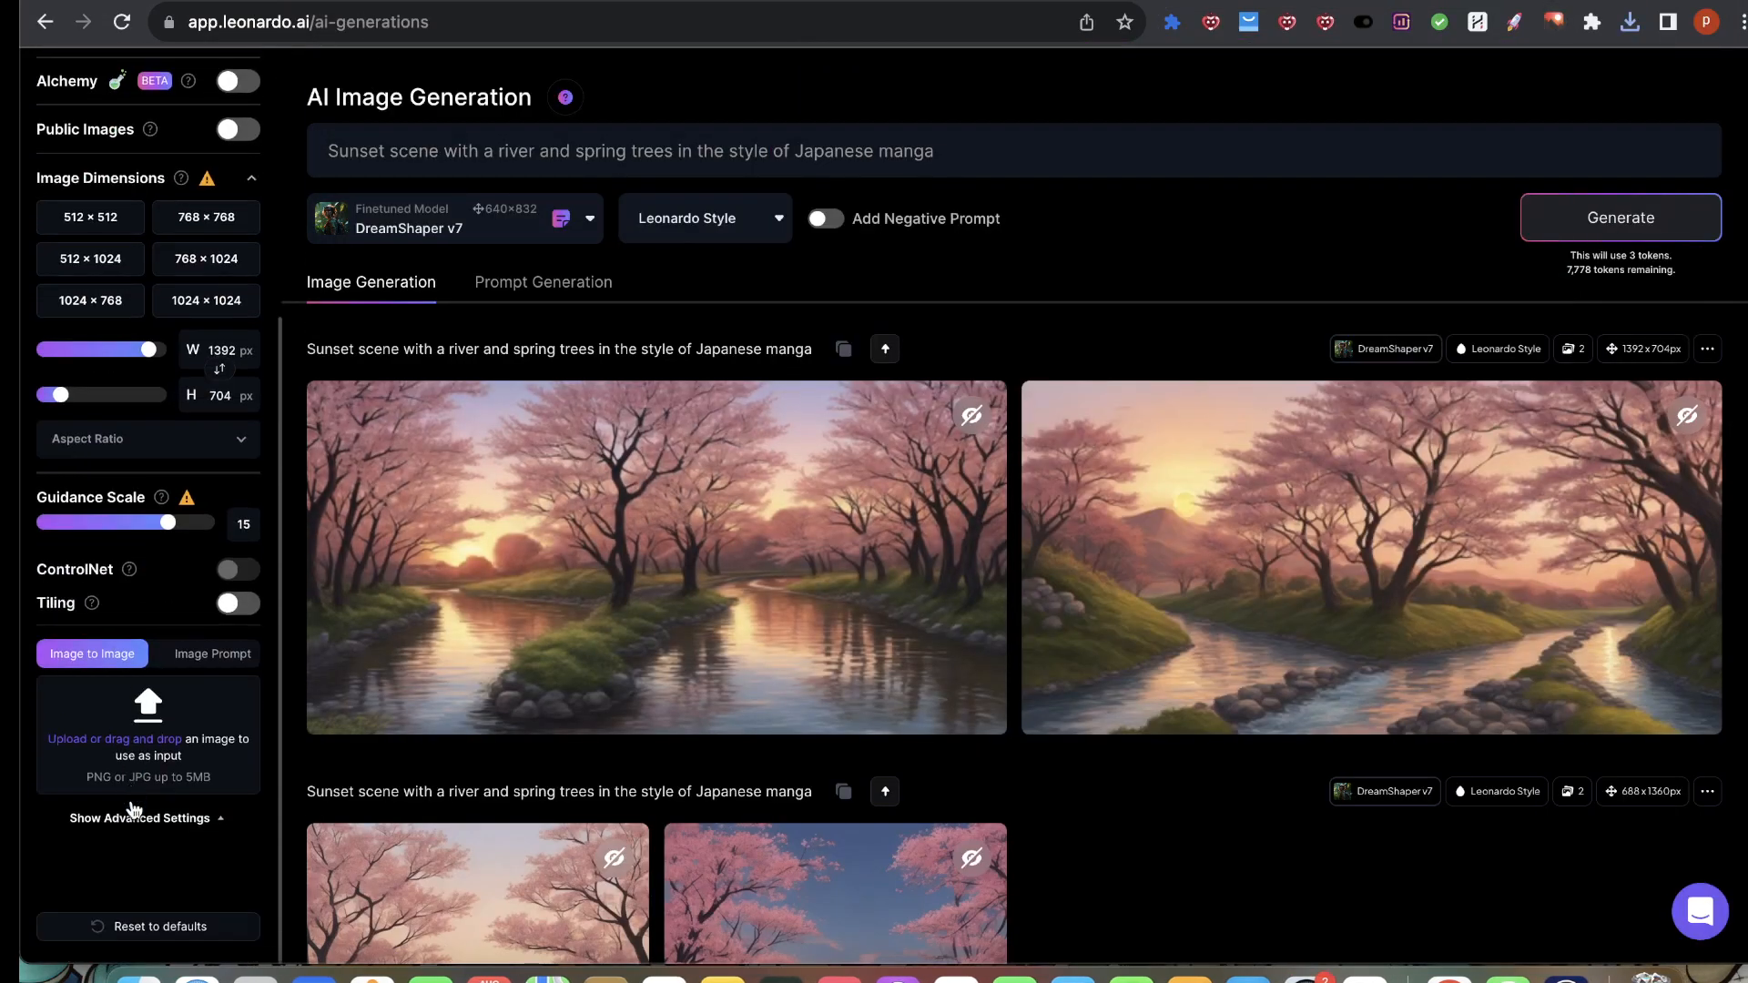
Step: Compare the full-size and resized horse photos by loading each from Downloads as the Image to Image input
{"action": "left_click", "coordinate": [138, 972]}
{"action": "left_click_drag", "start_coordinate": [688, 405], "coordinate": [162, 726]}
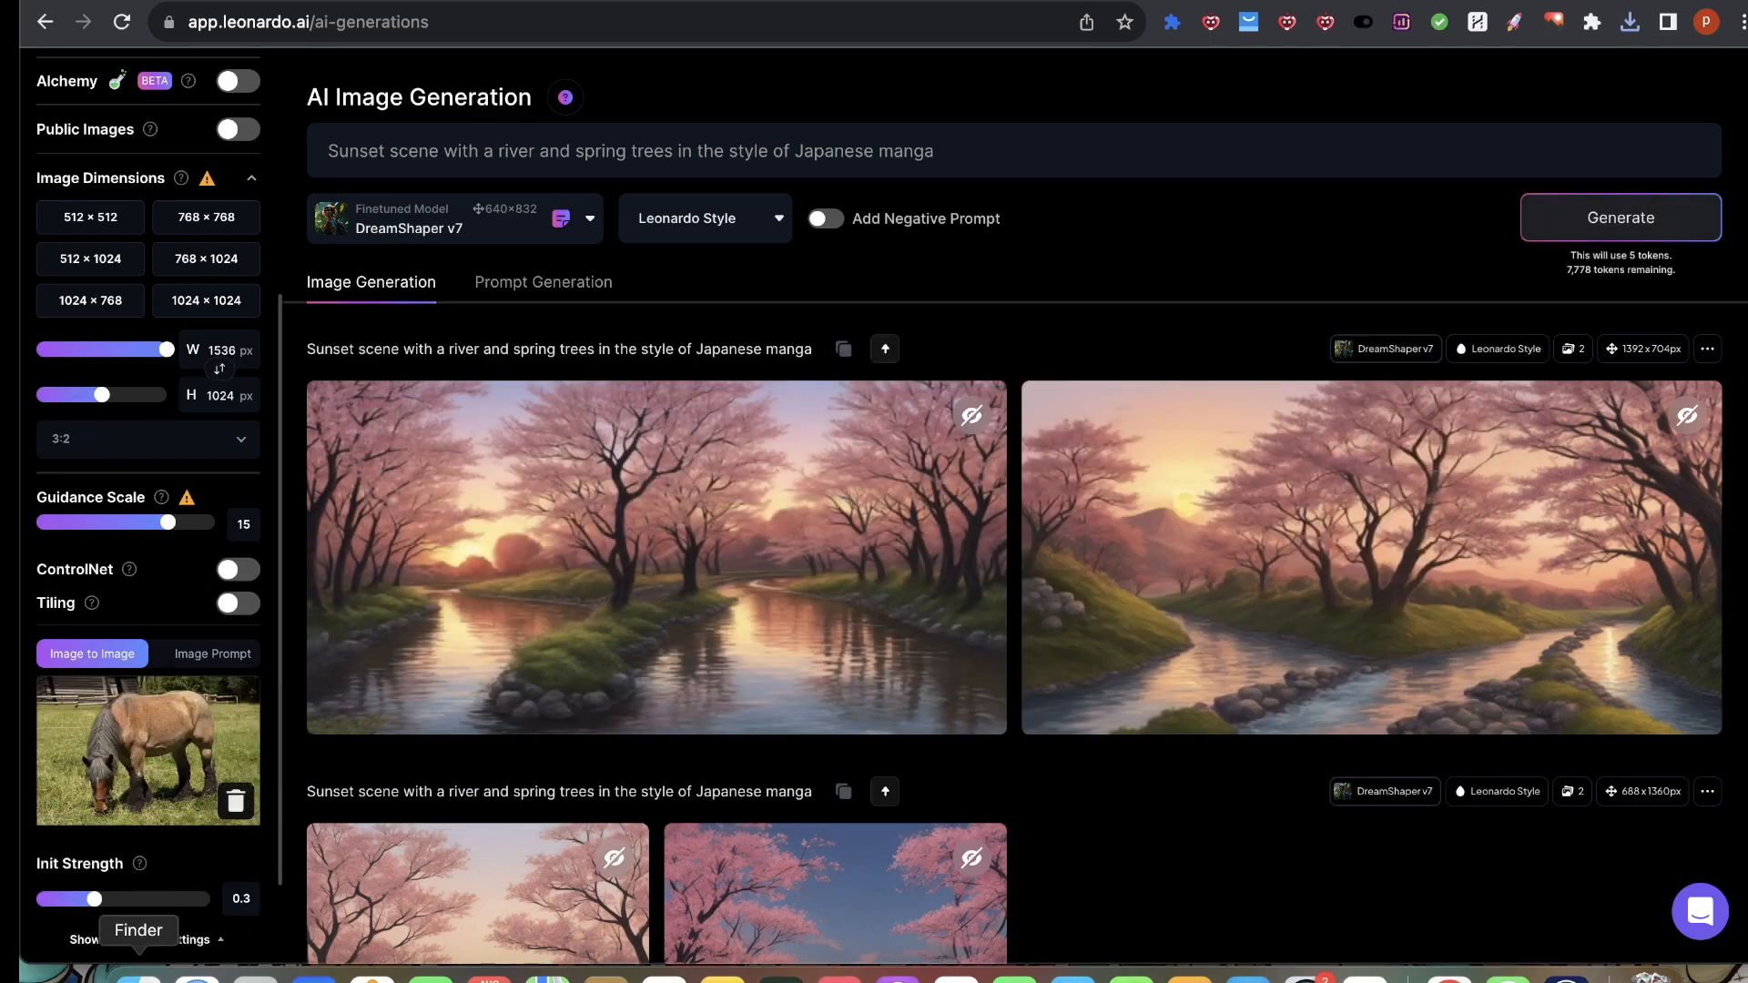
{"action": "left_click", "coordinate": [236, 801]}
{"action": "left_click", "coordinate": [138, 972]}
{"action": "left_click_drag", "start_coordinate": [826, 401], "coordinate": [150, 728]}
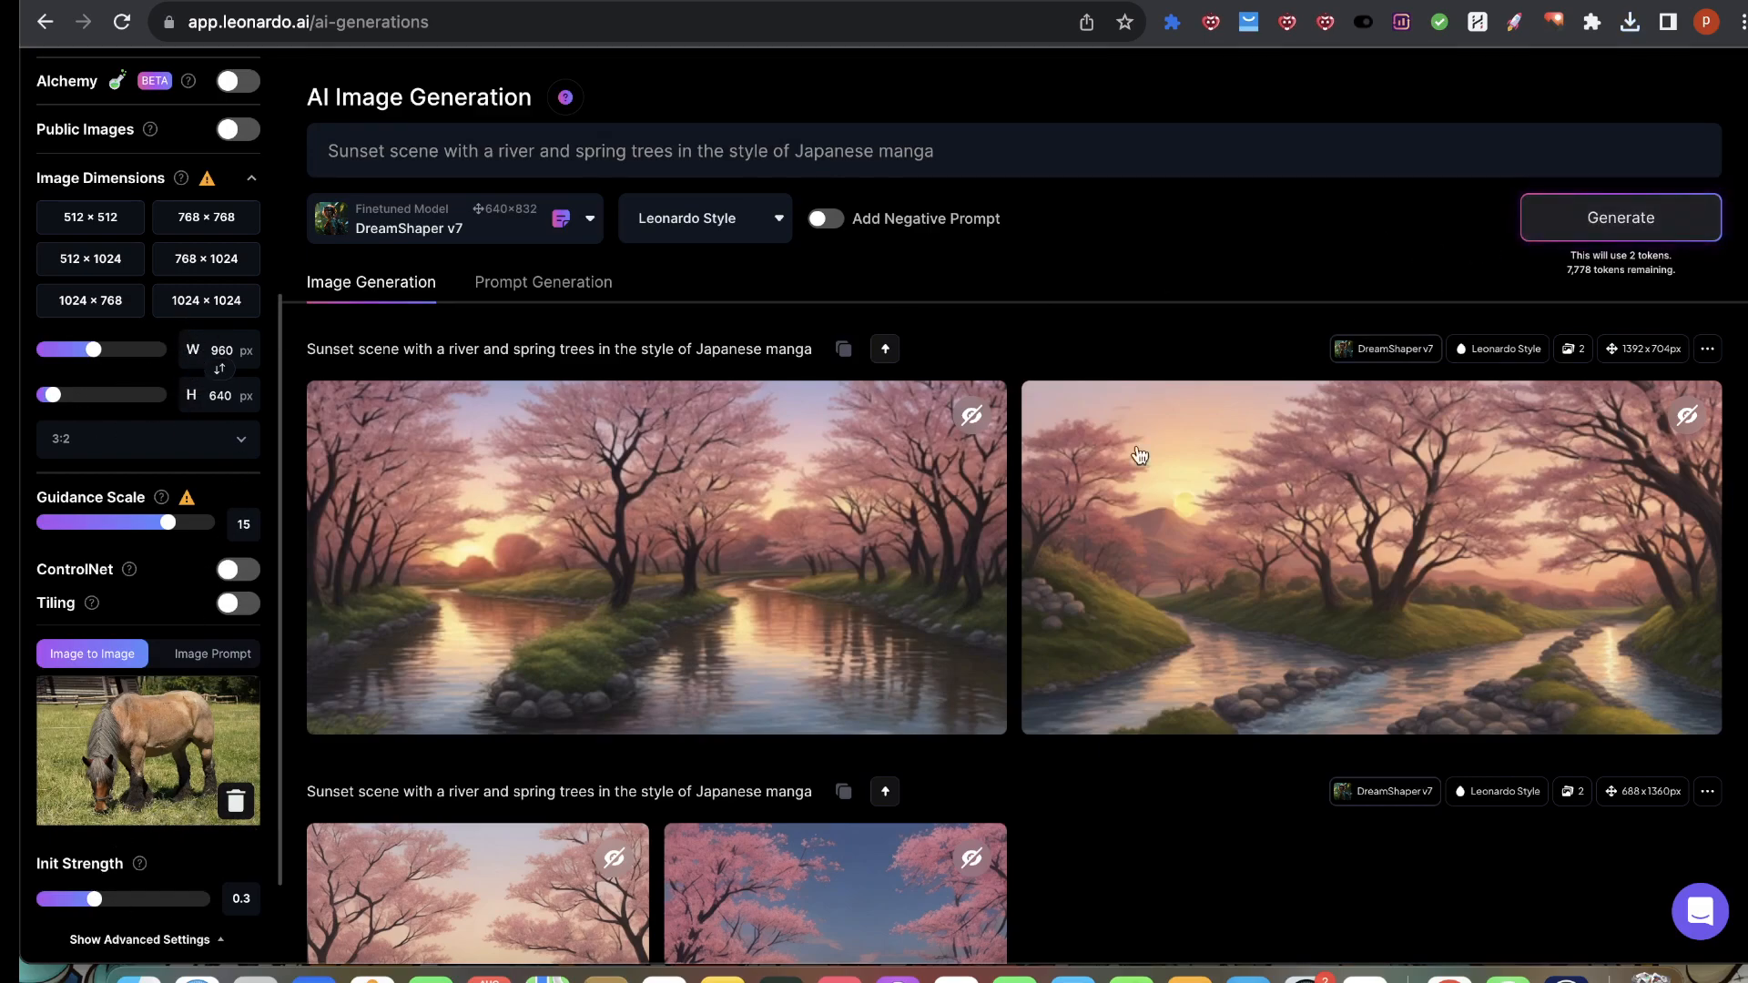
{"action": "left_click", "coordinate": [138, 976]}
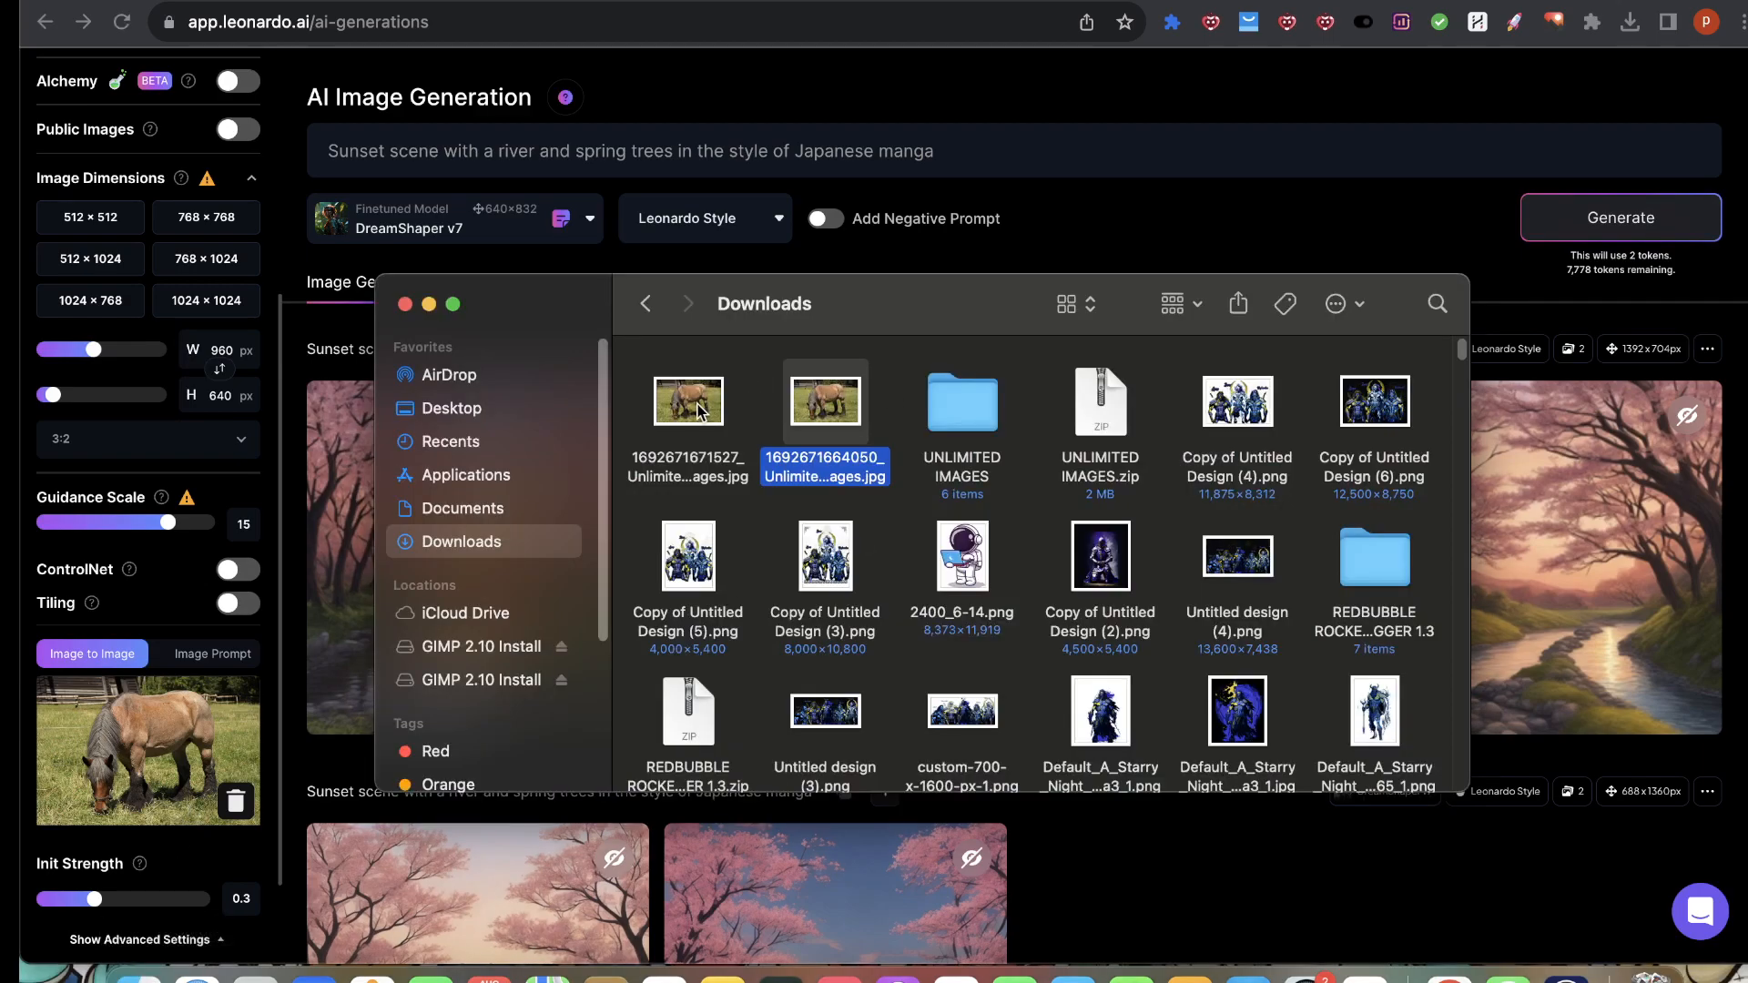
{"action": "left_click_drag", "start_coordinate": [697, 409], "coordinate": [205, 748]}
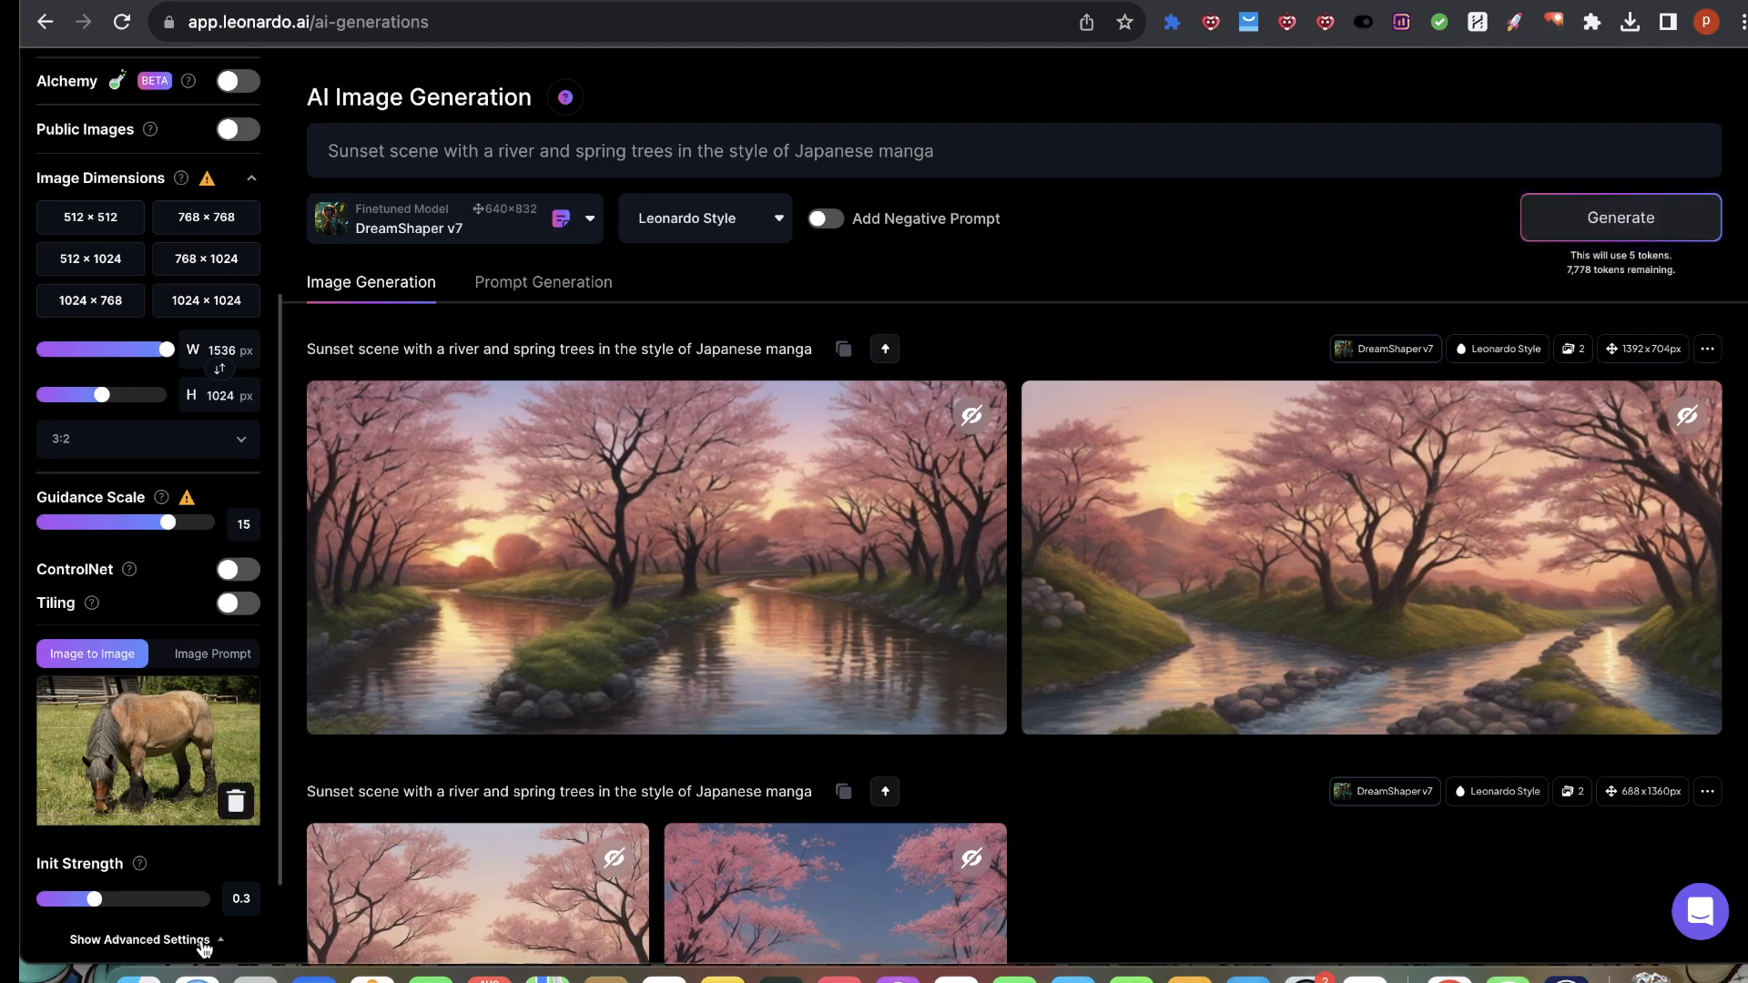
{"action": "left_click", "coordinate": [139, 979]}
{"action": "left_click_drag", "start_coordinate": [825, 401], "coordinate": [220, 741]}
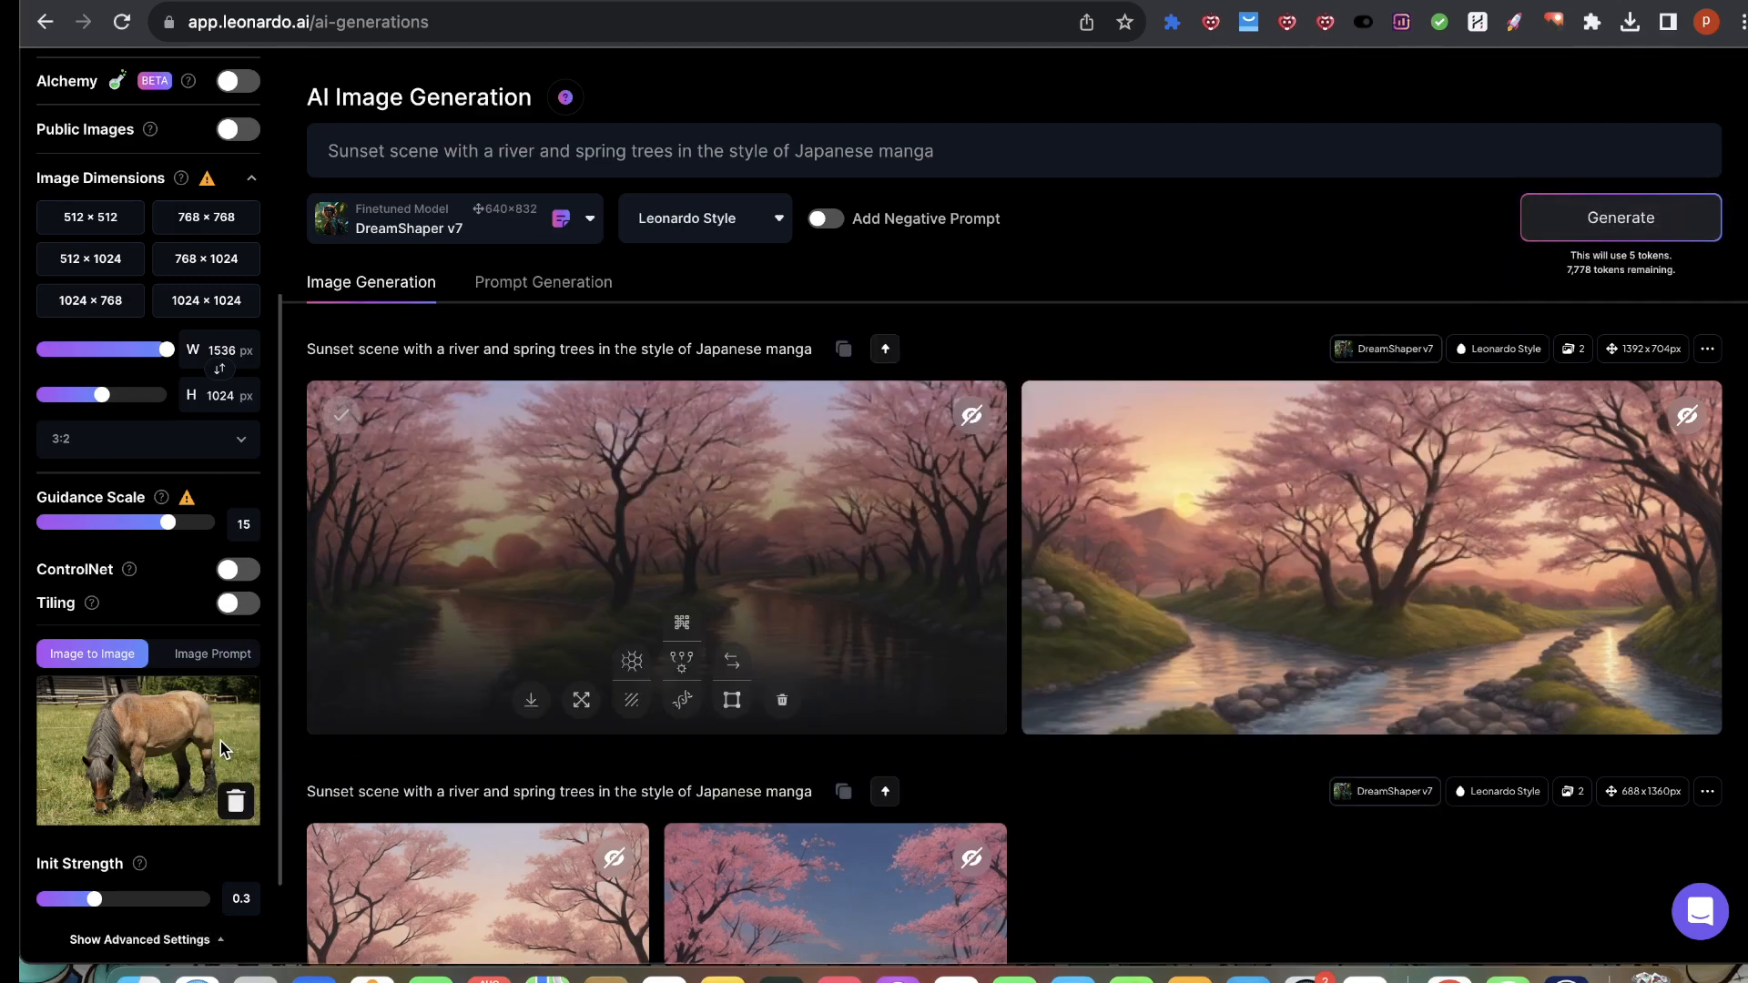
{"action": "scroll", "coordinate": [59, 681], "scroll_direction": "up", "scroll_amount": 5}
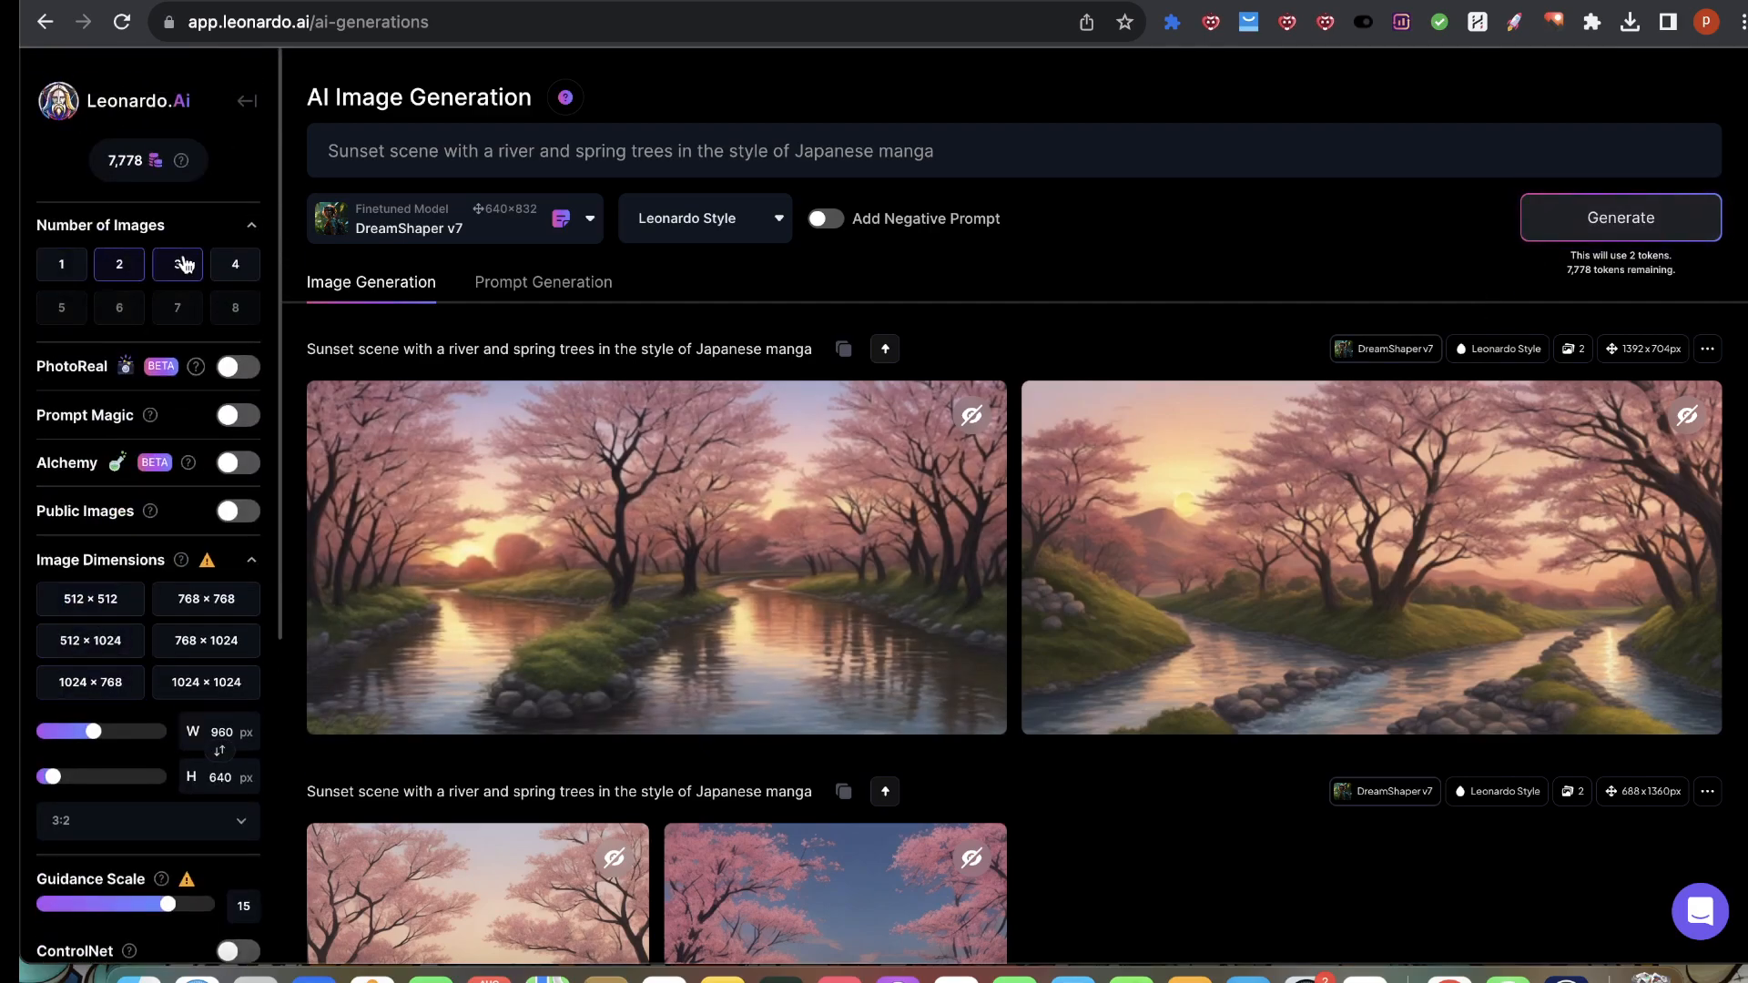
{"action": "left_click", "coordinate": [220, 265]}
{"action": "scroll", "coordinate": [136, 559], "scroll_direction": "down", "scroll_amount": 5}
{"action": "scroll", "coordinate": [141, 557], "scroll_direction": "up", "scroll_amount": 2}
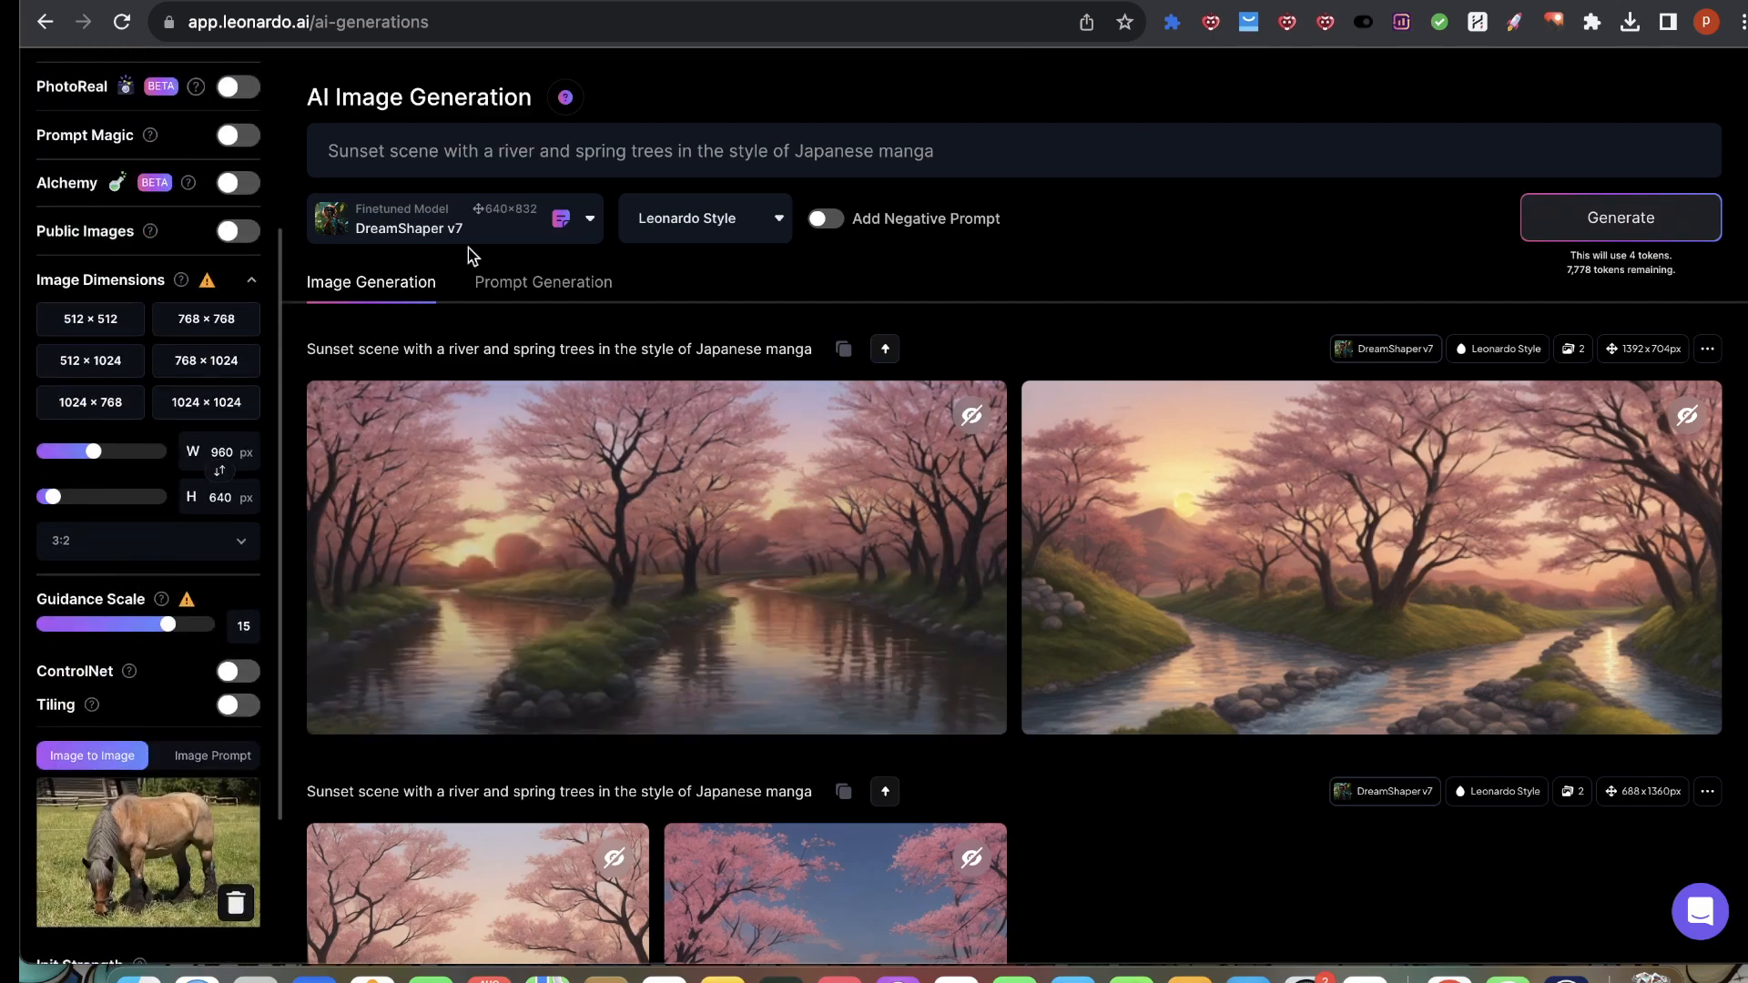
Step: Replace the sunset prompt with "Brown Draft Horse, eating grass in a meadow"
{"action": "left_click_drag", "start_coordinate": [349, 151], "coordinate": [889, 145]}
{"action": "scroll", "coordinate": [242, 779], "scroll_direction": "down", "scroll_amount": 3}
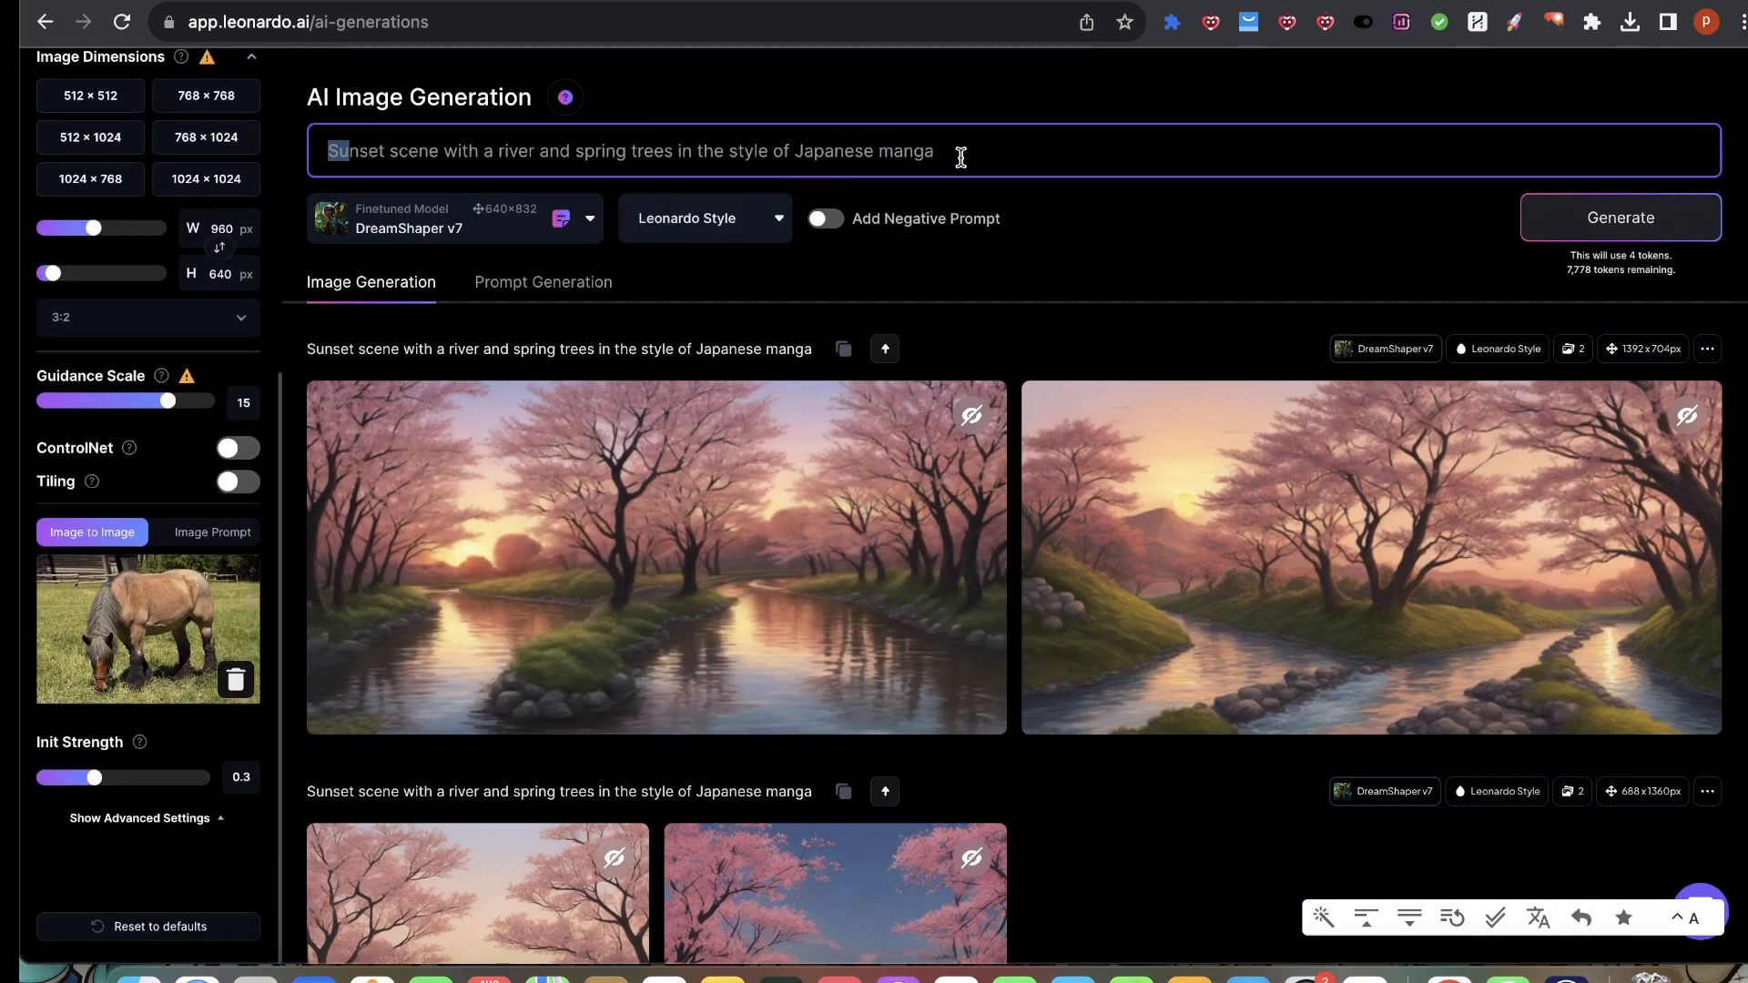
{"action": "left_click_drag", "start_coordinate": [959, 156], "coordinate": [23, 161]}
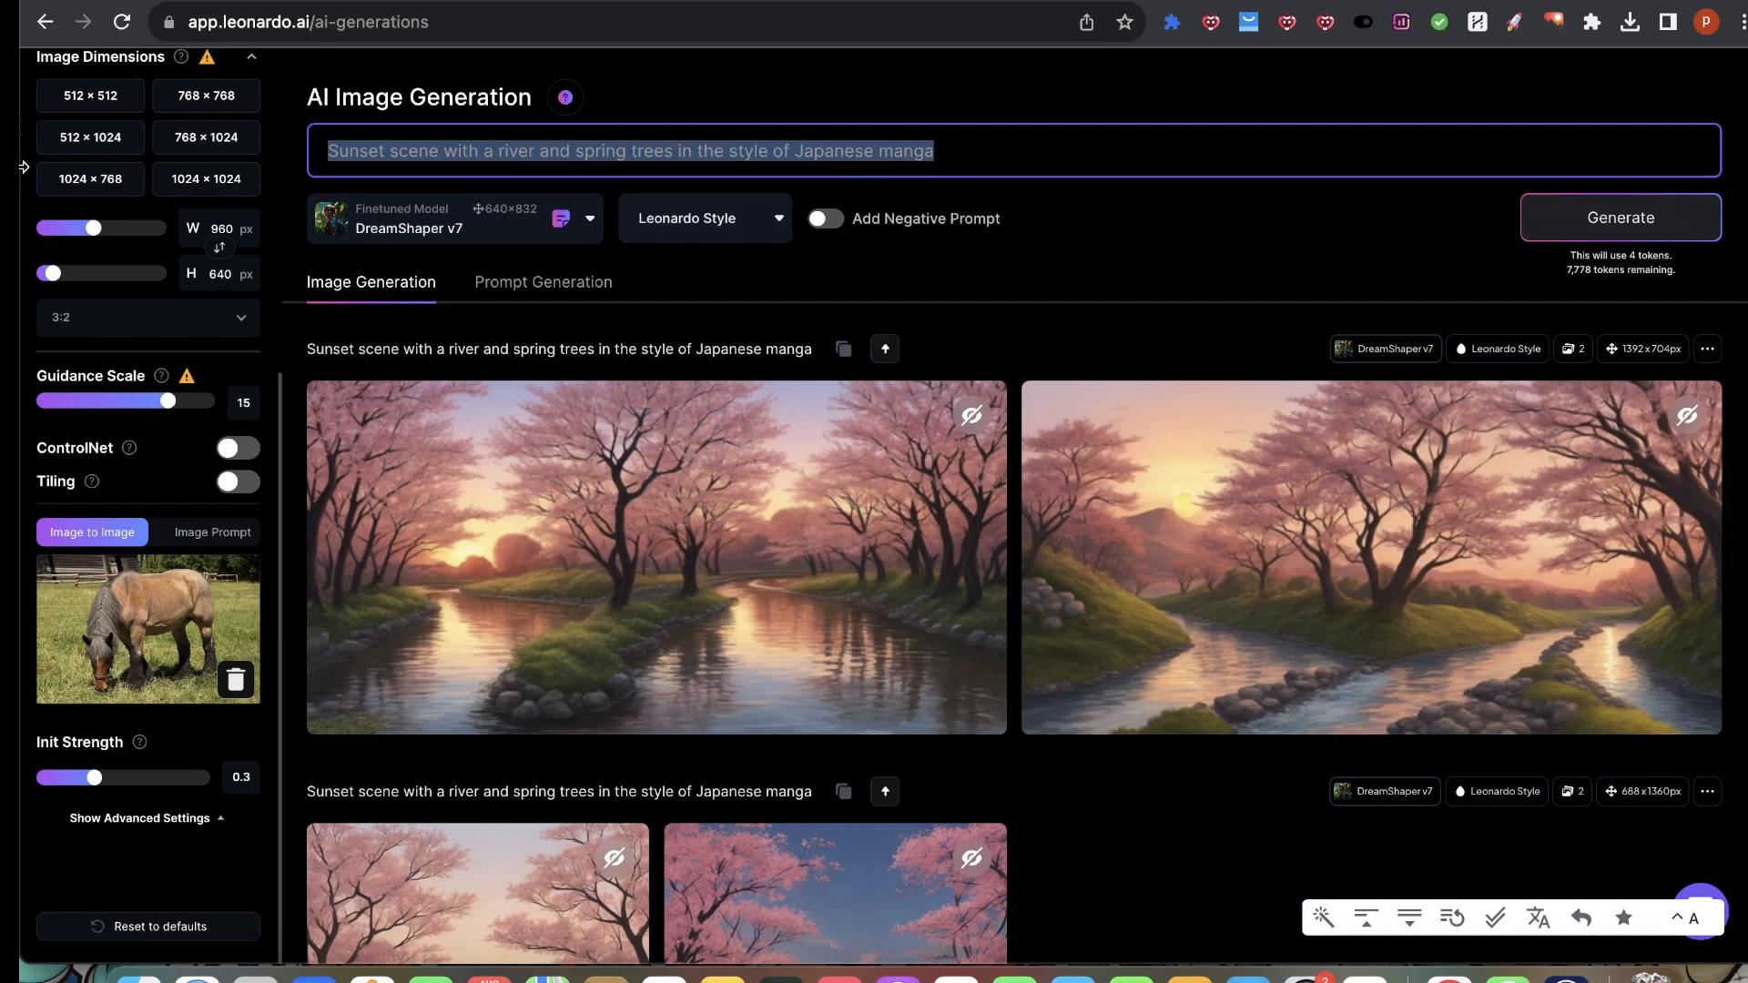
{"action": "key", "text": "BackSpace"}
{"action": "type", "text": "DD"}
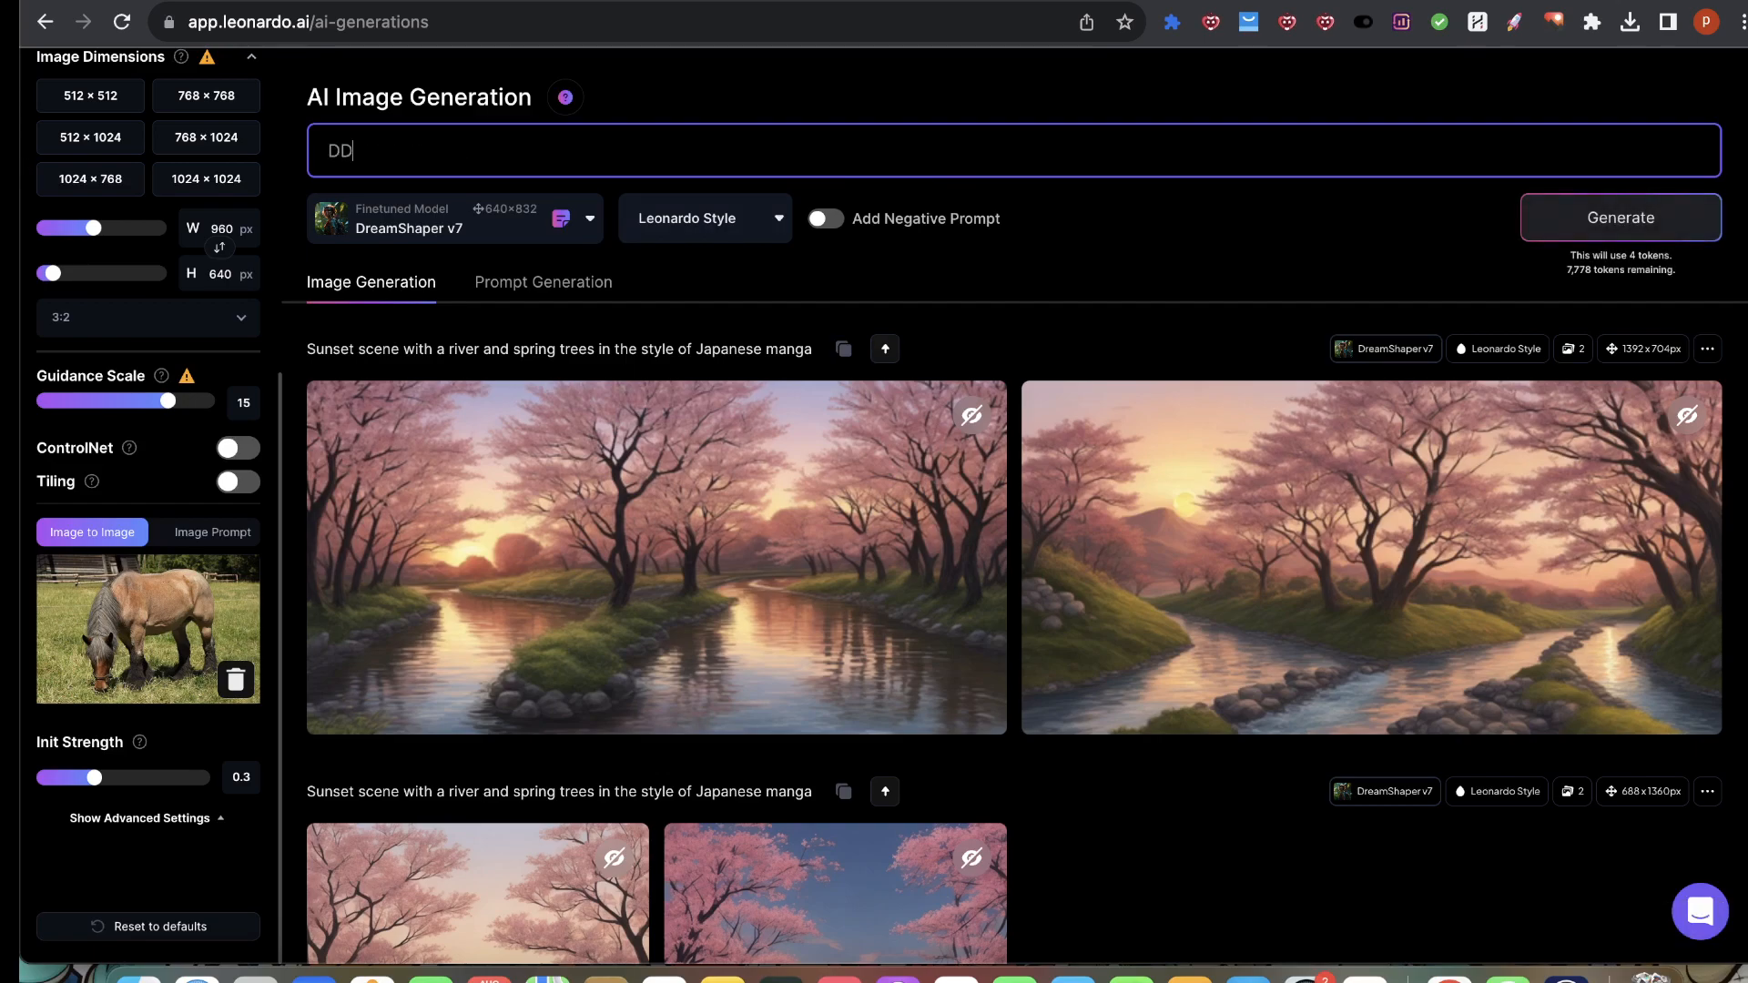
{"action": "key", "text": "BackSpace"}
{"action": "type", "text": "Brown Draft Horse, eating grass in a meadow"}
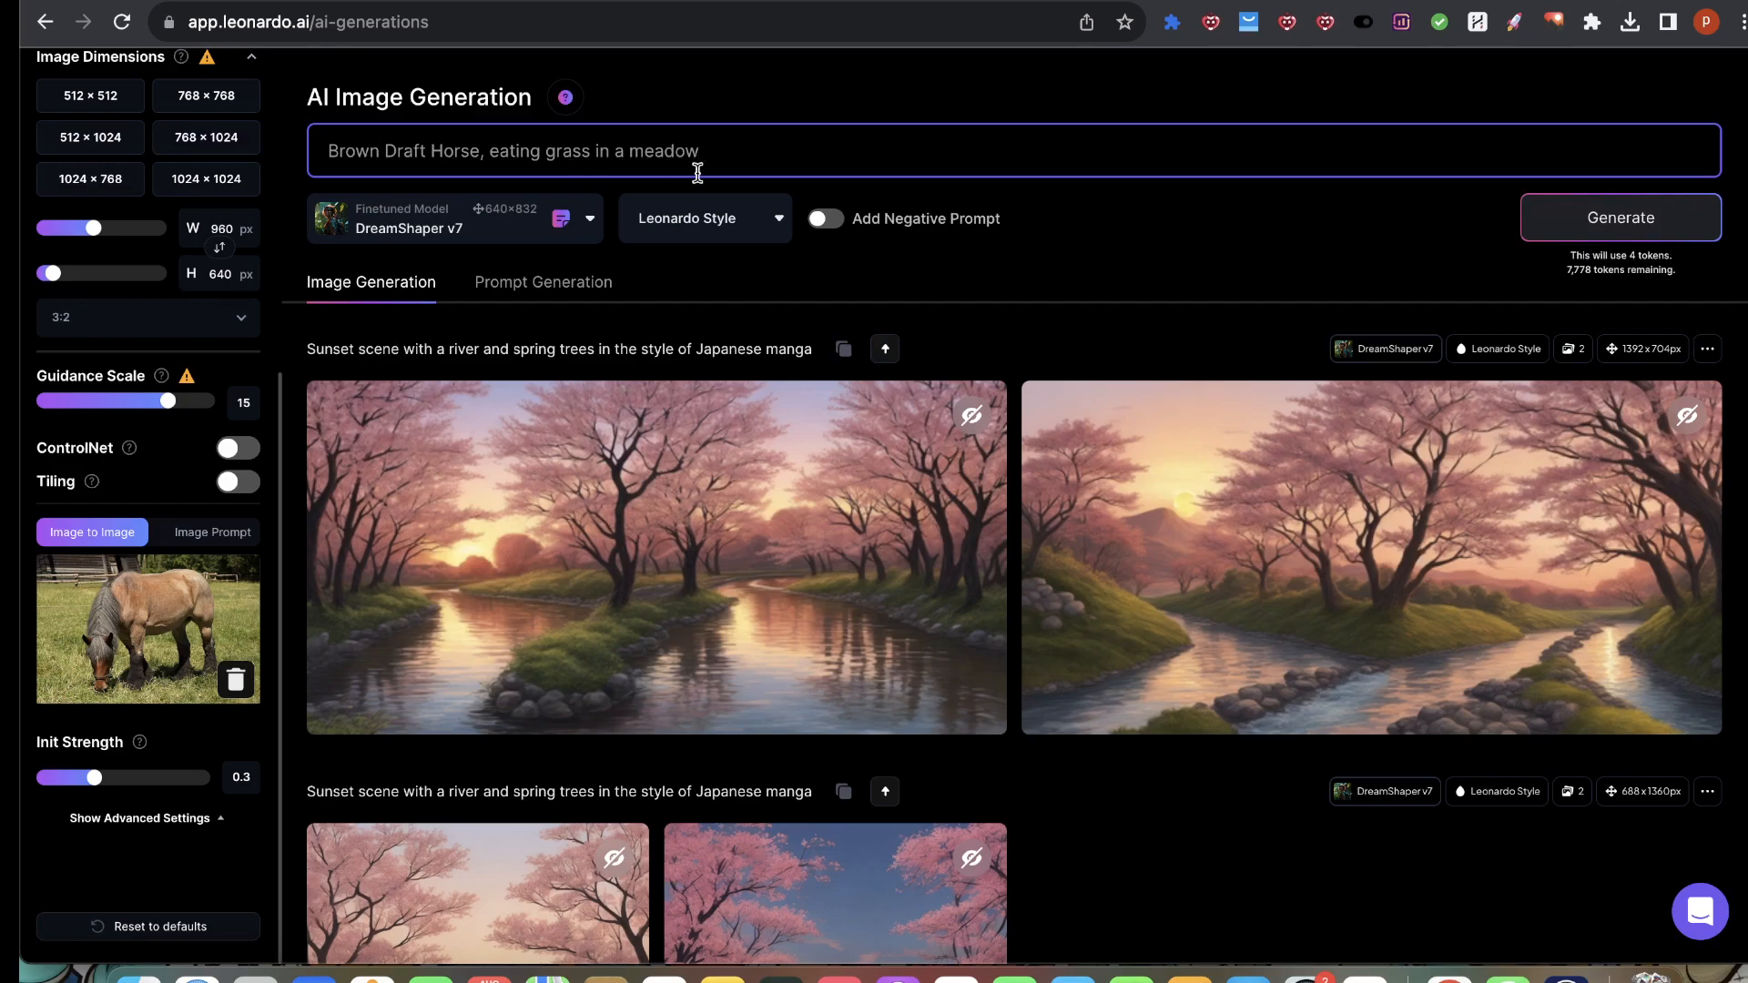
Step: Extend the horse prompt with ", painting style, watercolor, bright color emphasis"
{"action": "scroll", "coordinate": [195, 669], "scroll_direction": "up", "scroll_amount": 1}
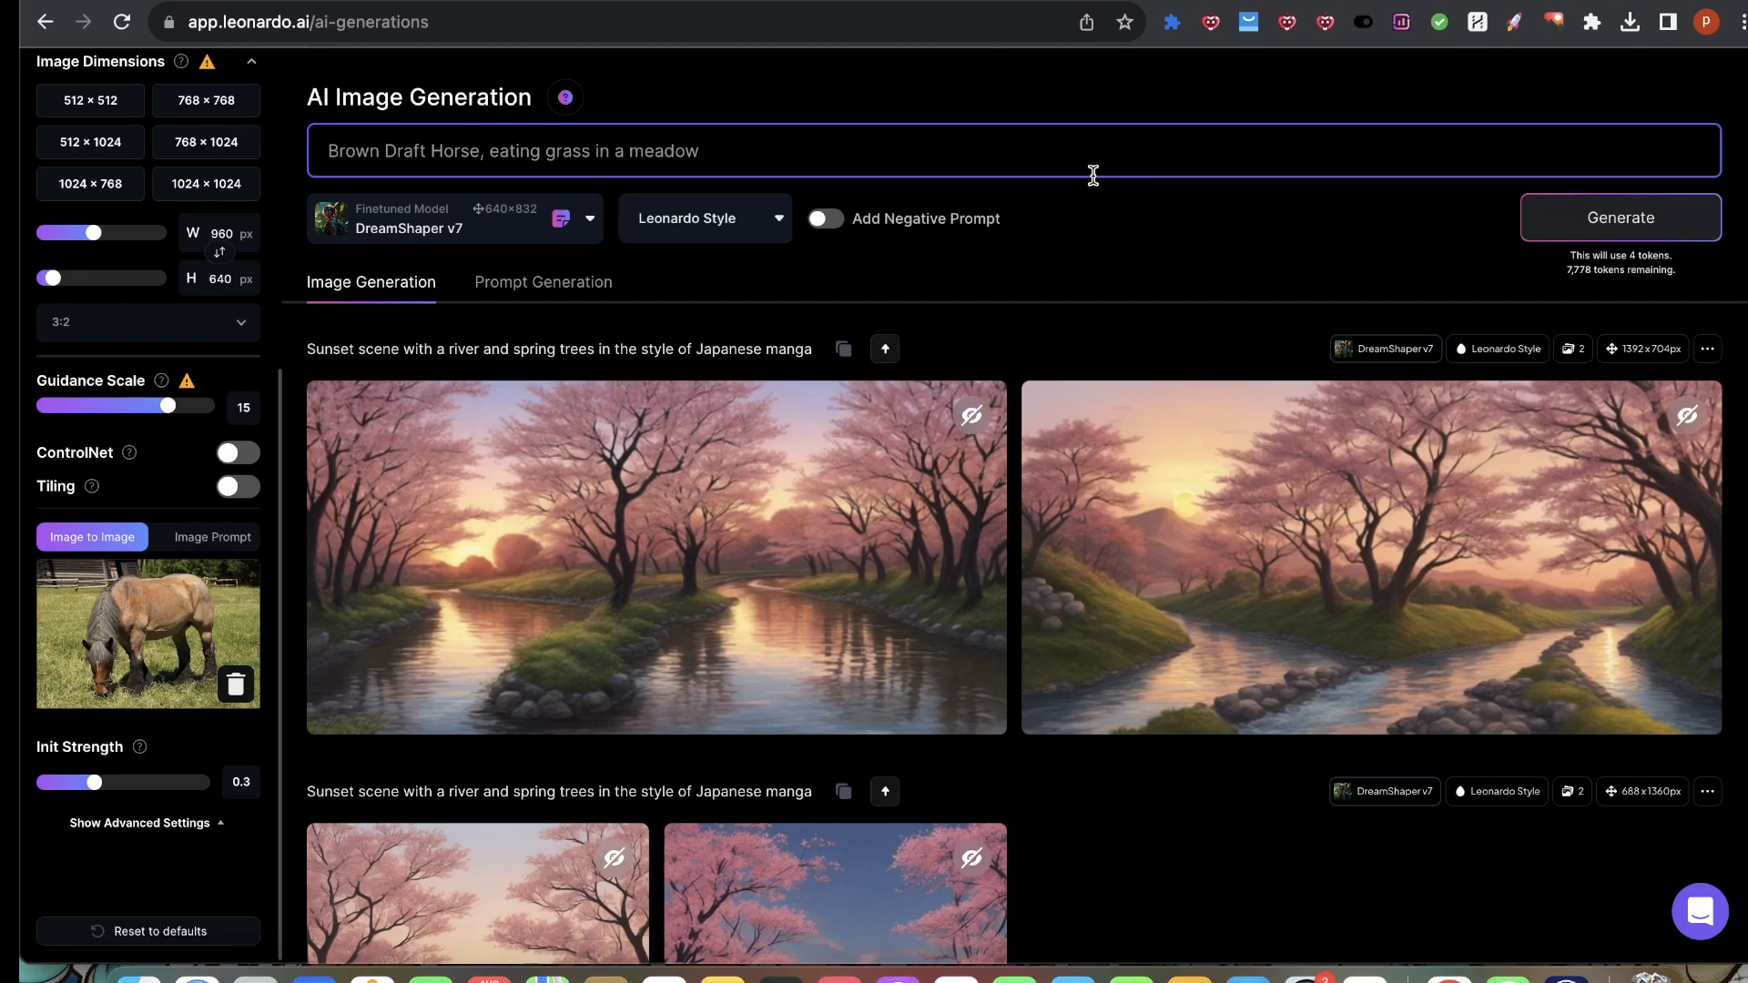
{"action": "type", "text": "ainting style, watercolor, bright col"}
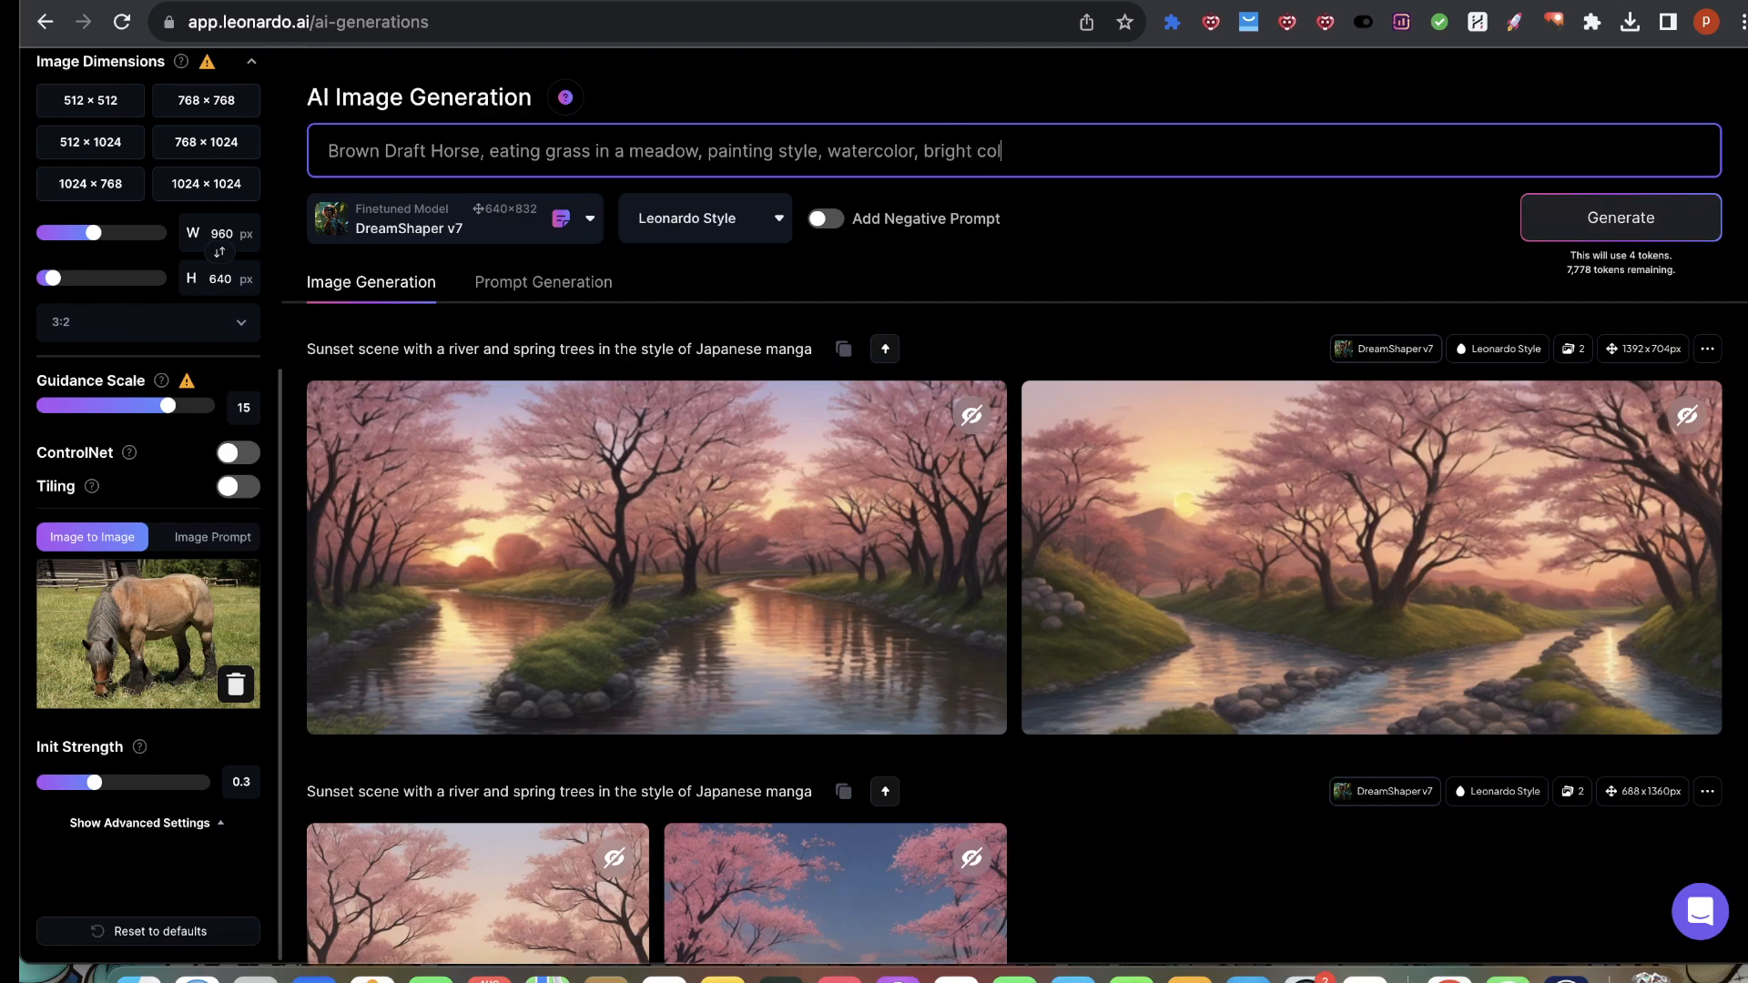
{"action": "type", "text": "hasis"}
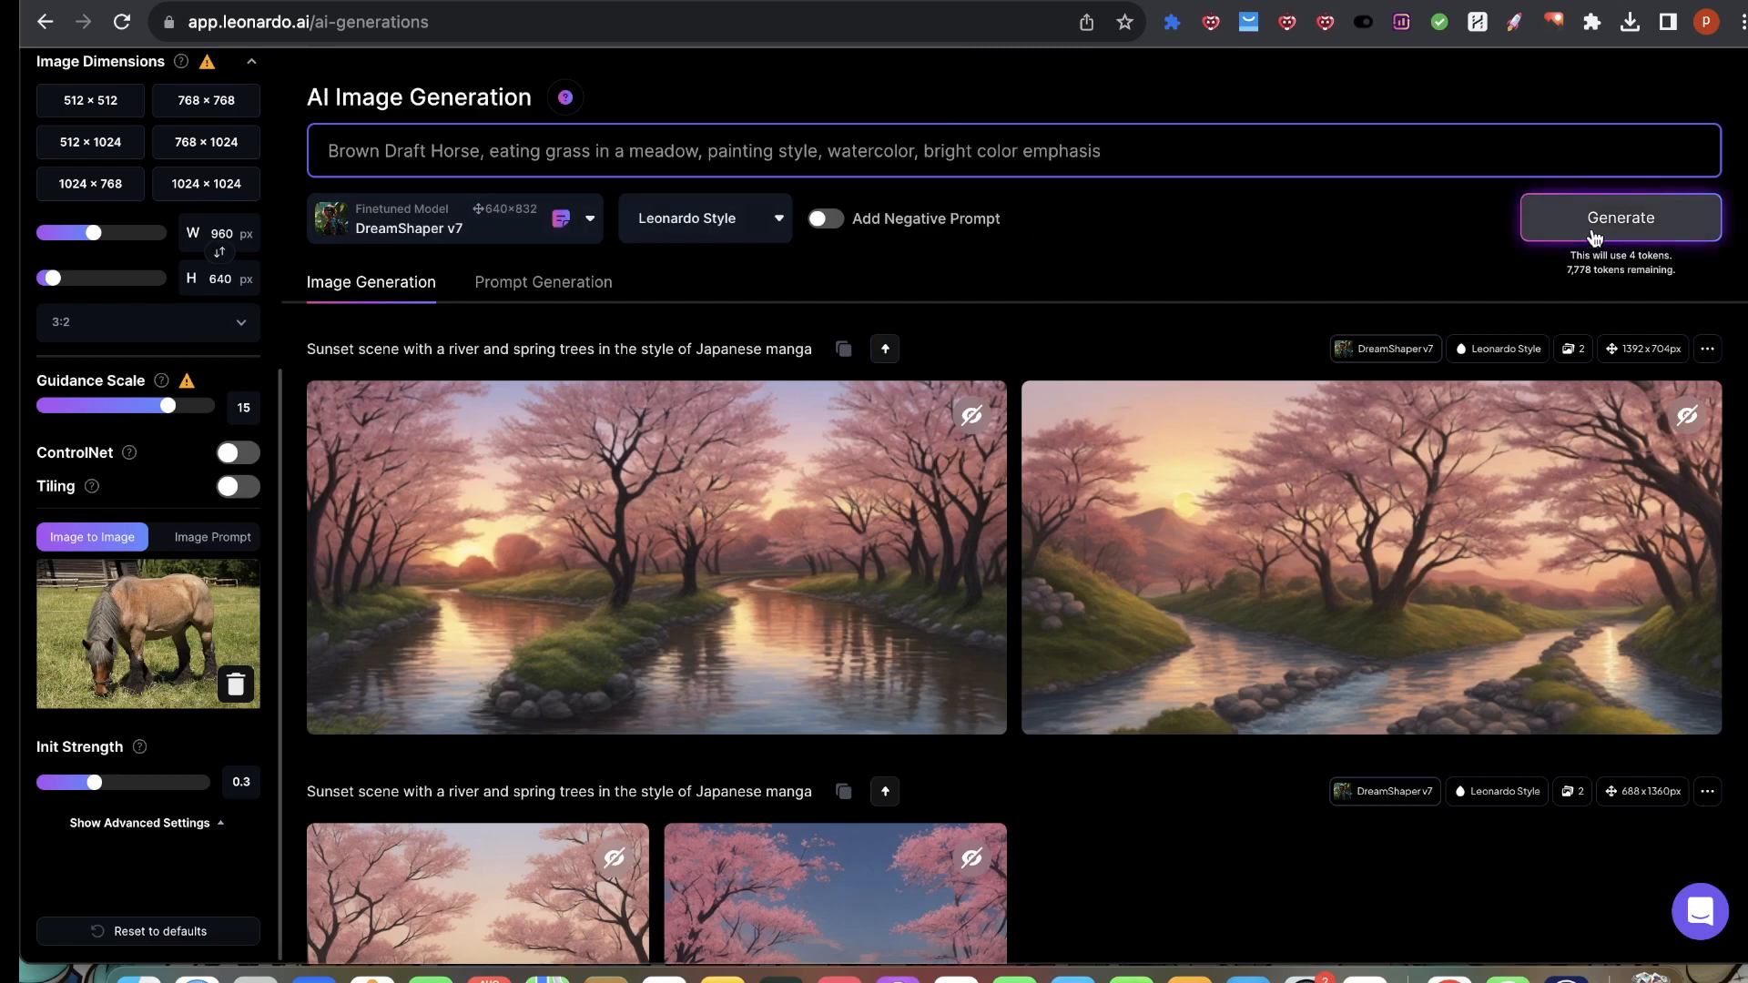
Step: Set the horse photo's Init Strength to 0.35 and generate the images
{"action": "left_click_drag", "start_coordinate": [94, 786], "coordinate": [104, 794]}
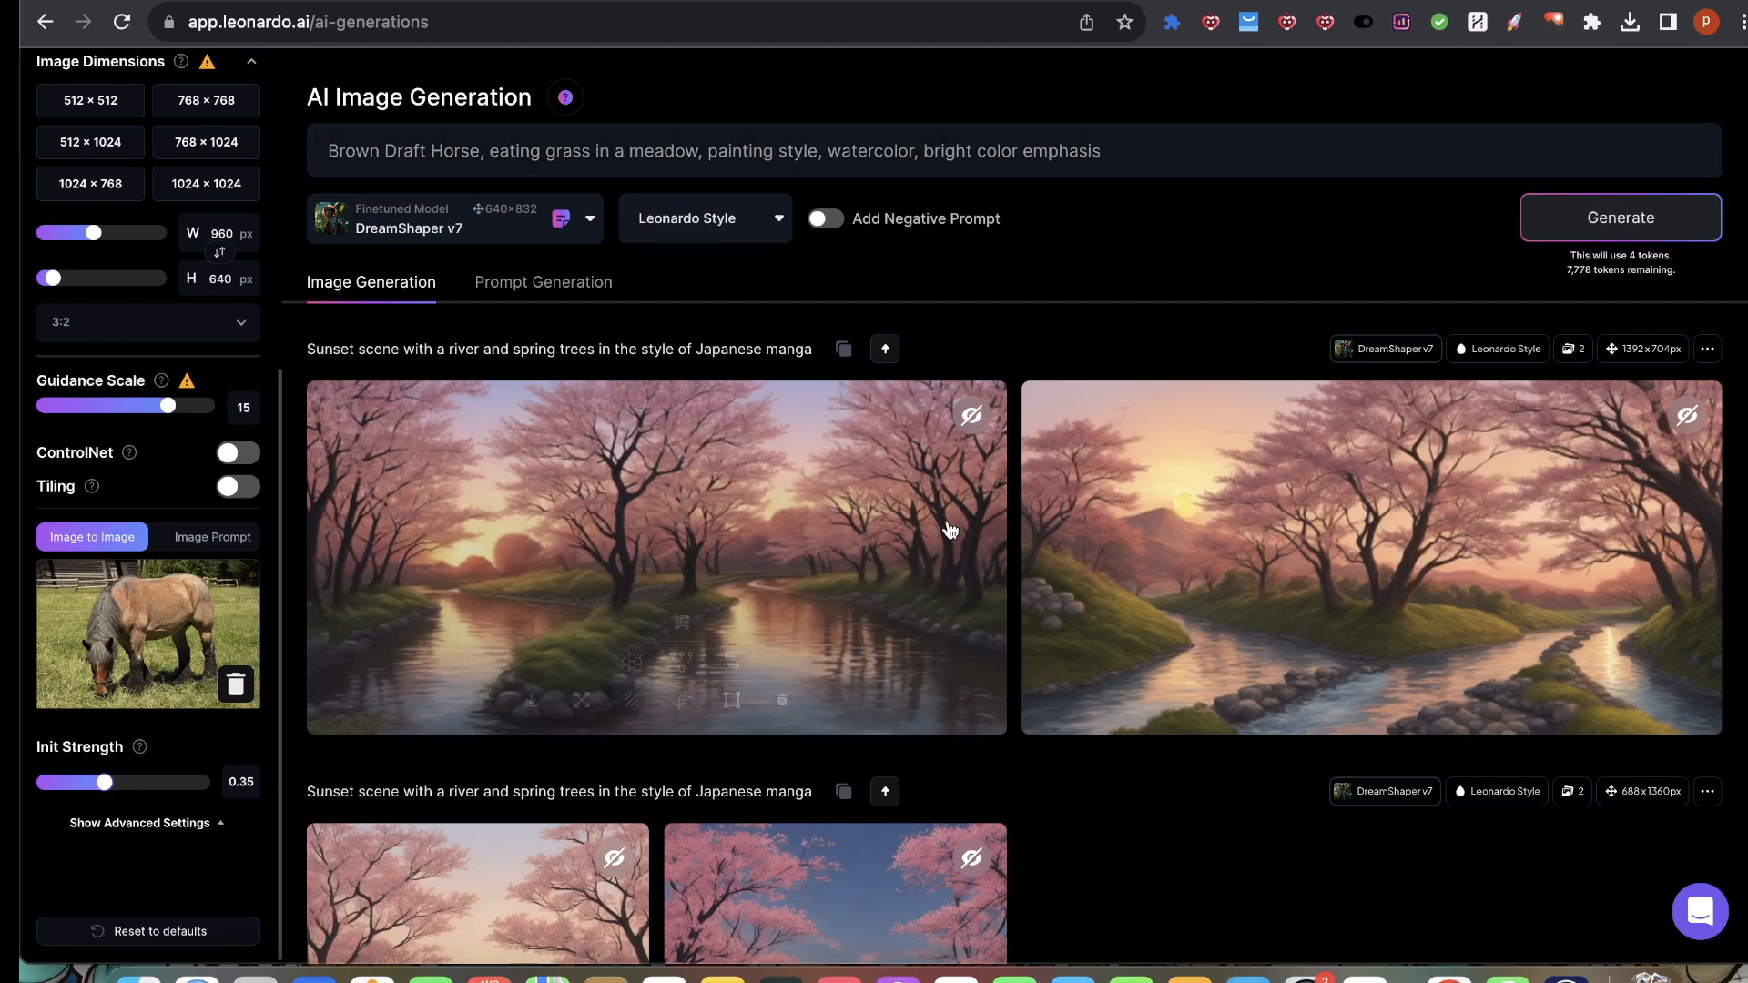
{"action": "left_click", "coordinate": [1604, 225]}
{"action": "scroll", "coordinate": [694, 777], "scroll_direction": "down", "scroll_amount": 2}
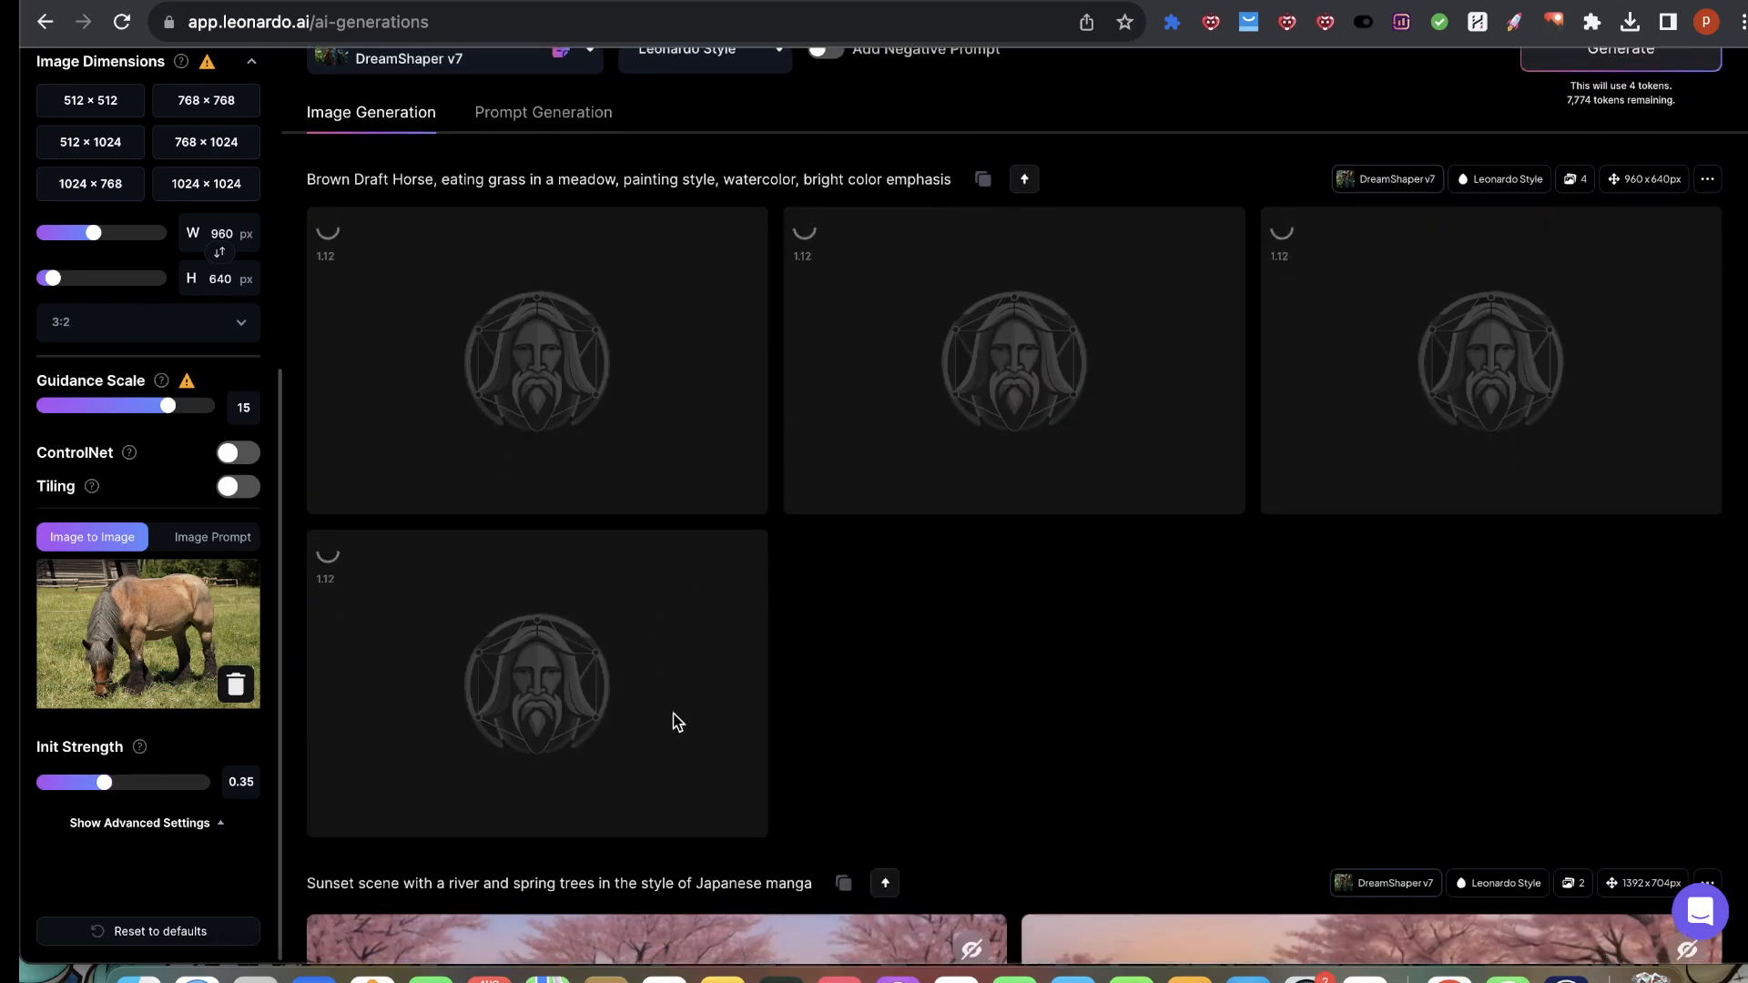
{"action": "scroll", "coordinate": [741, 563], "scroll_direction": "up", "scroll_amount": 2}
{"action": "scroll", "coordinate": [115, 419], "scroll_direction": "up", "scroll_amount": 5}
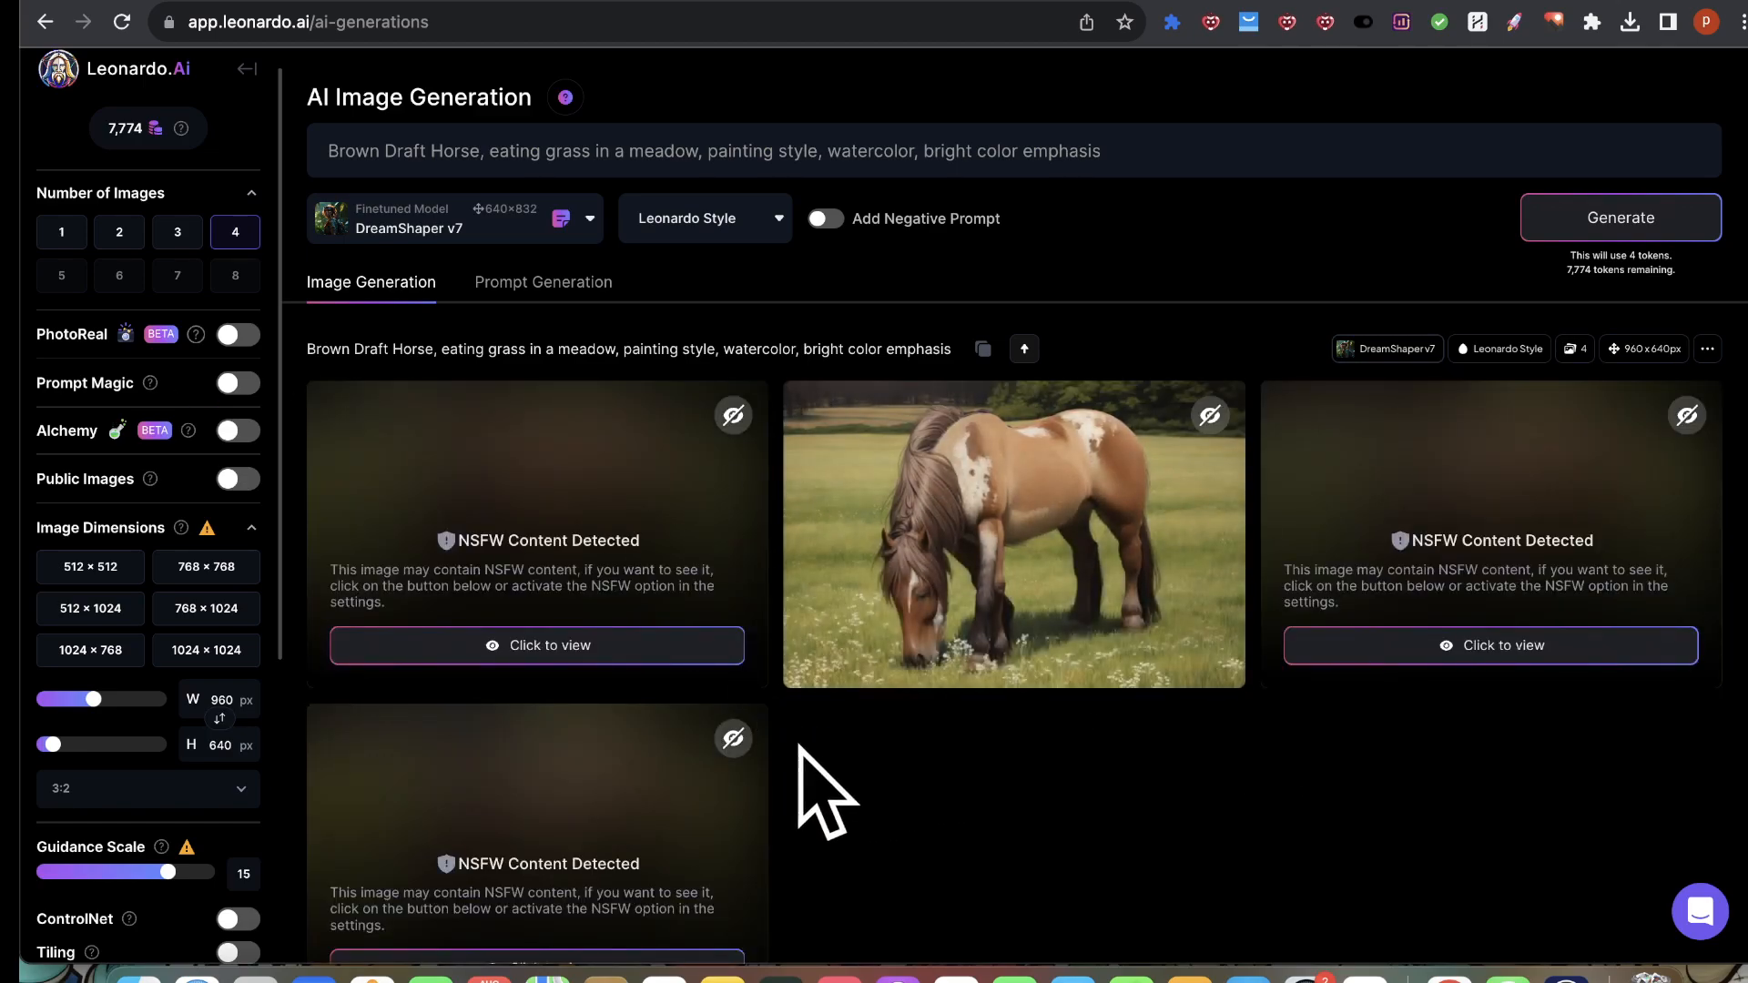
Step: Reveal the generated horse images that are hidden behind the NSFW notice
{"action": "left_click", "coordinate": [599, 649]}
{"action": "scroll", "coordinate": [565, 851], "scroll_direction": "down", "scroll_amount": 3}
{"action": "left_click", "coordinate": [566, 642]}
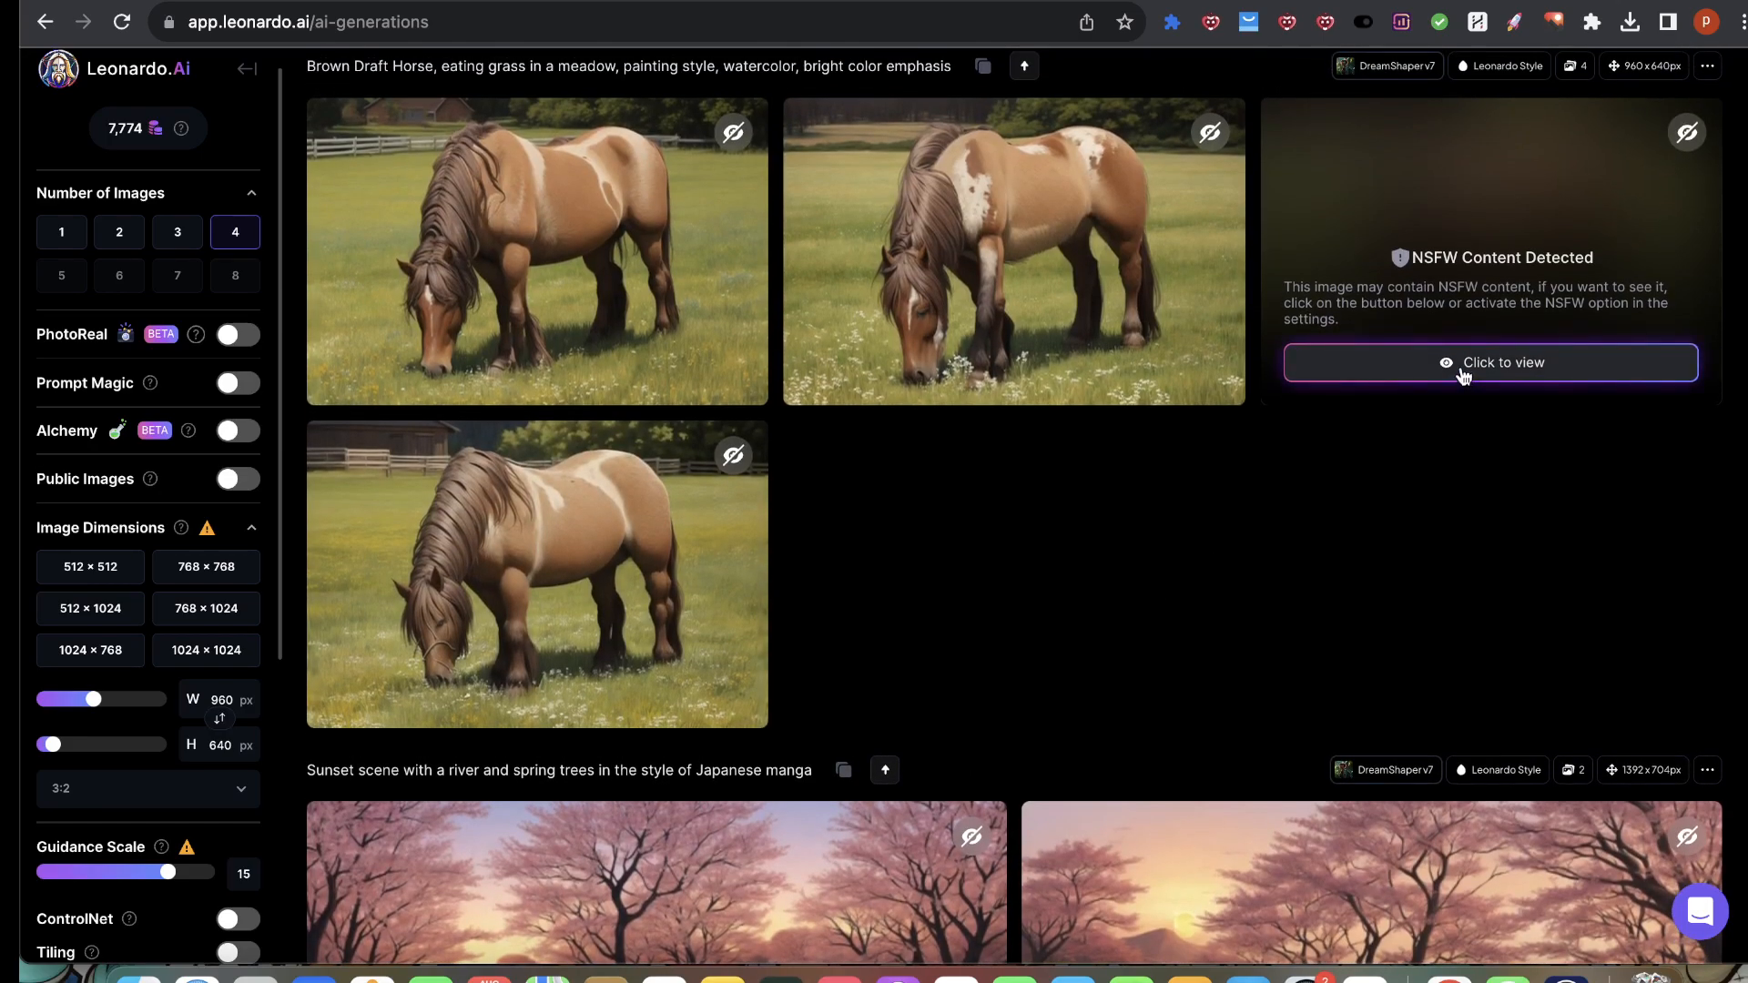
{"action": "left_click", "coordinate": [1504, 342]}
{"action": "scroll", "coordinate": [1220, 701], "scroll_direction": "up", "scroll_amount": 1}
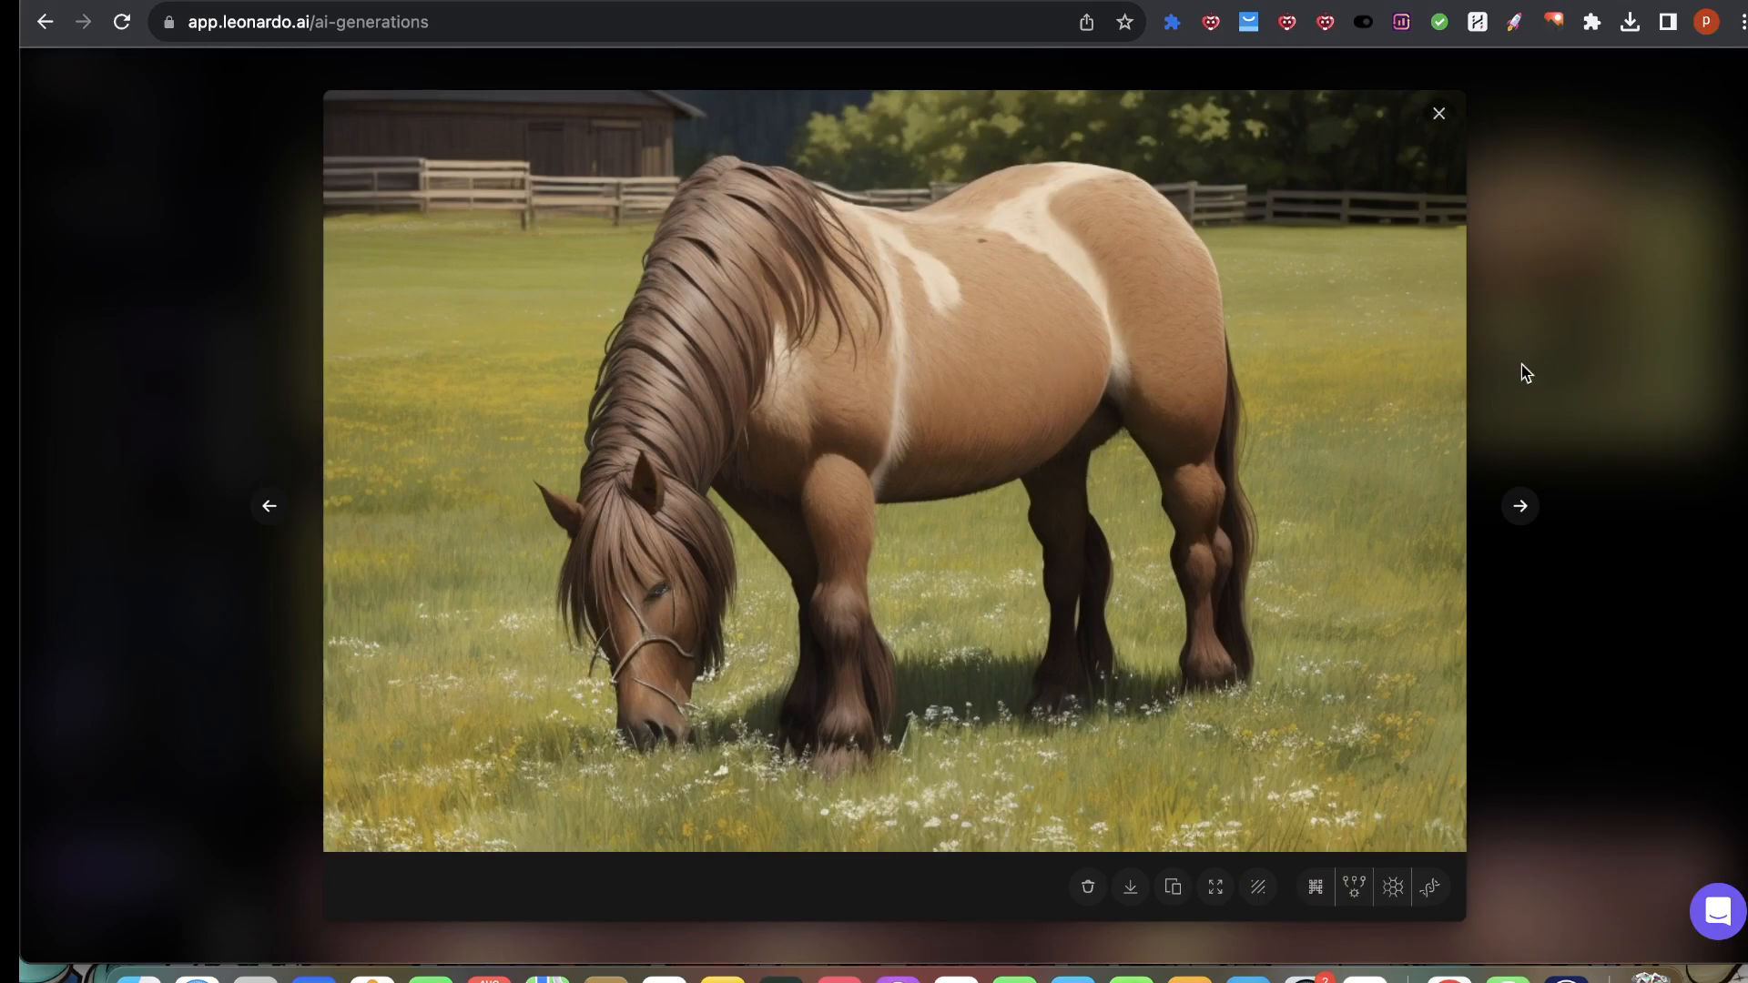
Step: Examine the generated horse images at enlarged size and return to the results
{"action": "left_click", "coordinate": [1604, 387]}
{"action": "left_click", "coordinate": [1476, 323]}
{"action": "left_click", "coordinate": [1567, 461]}
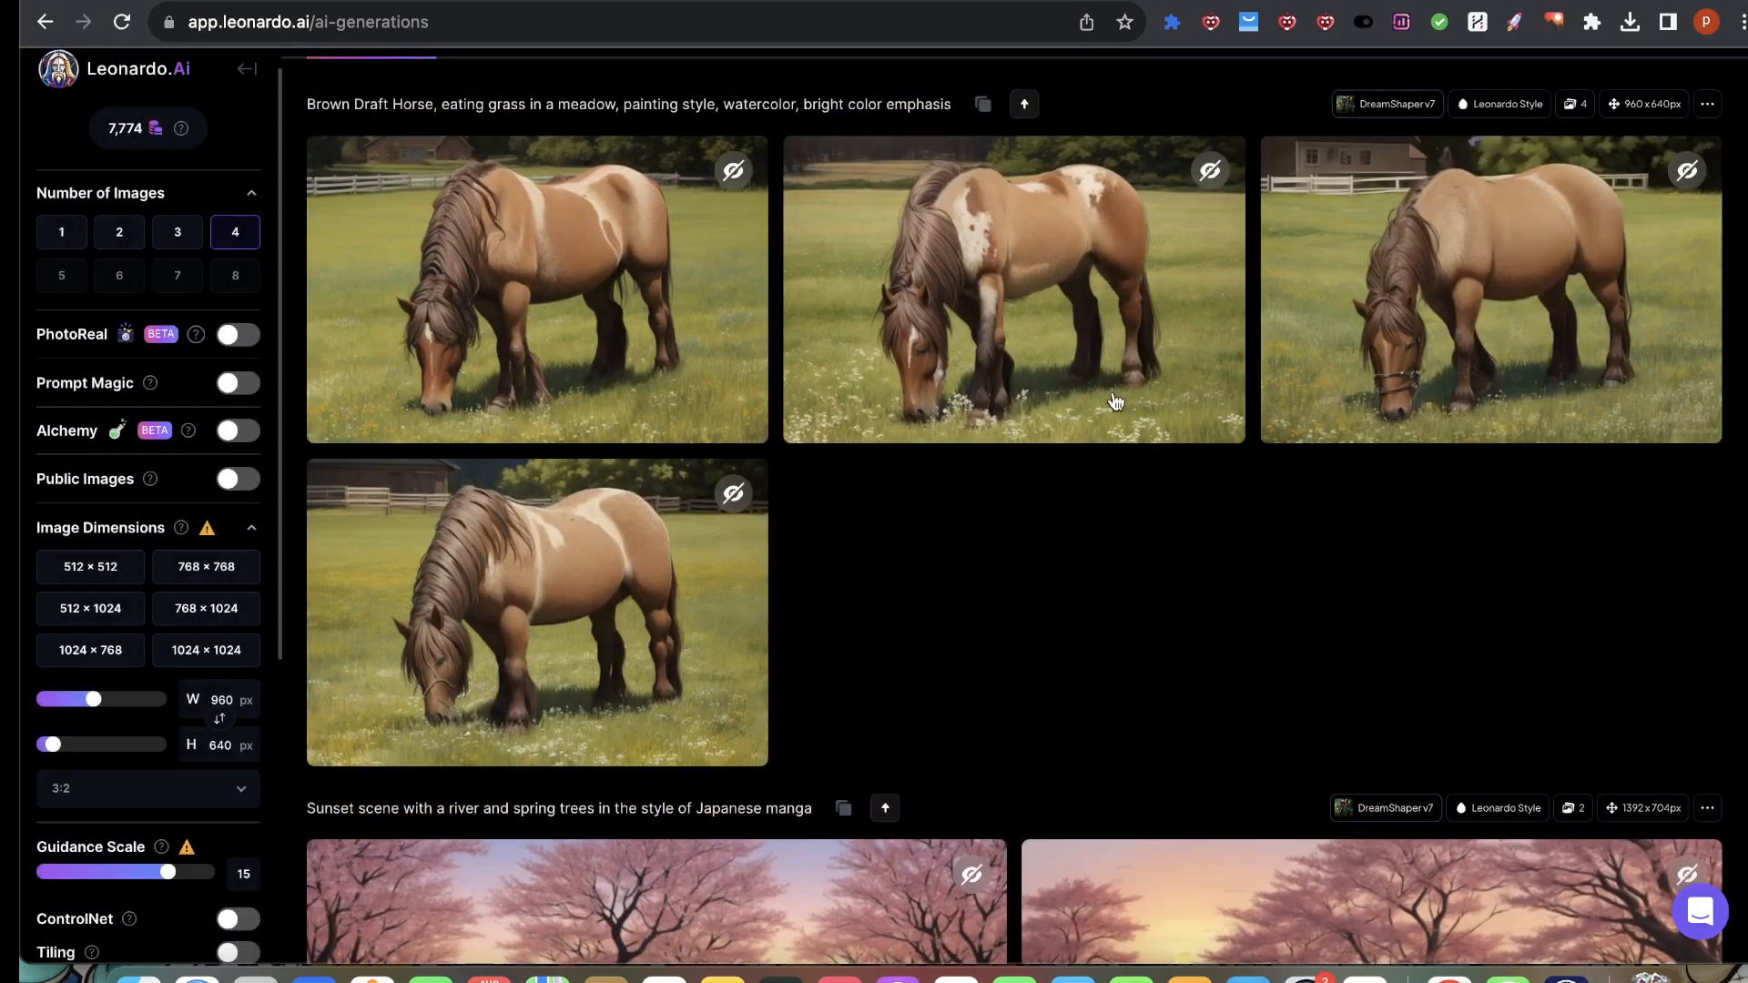
{"action": "left_click", "coordinate": [609, 364]}
{"action": "left_click", "coordinate": [1686, 326]}
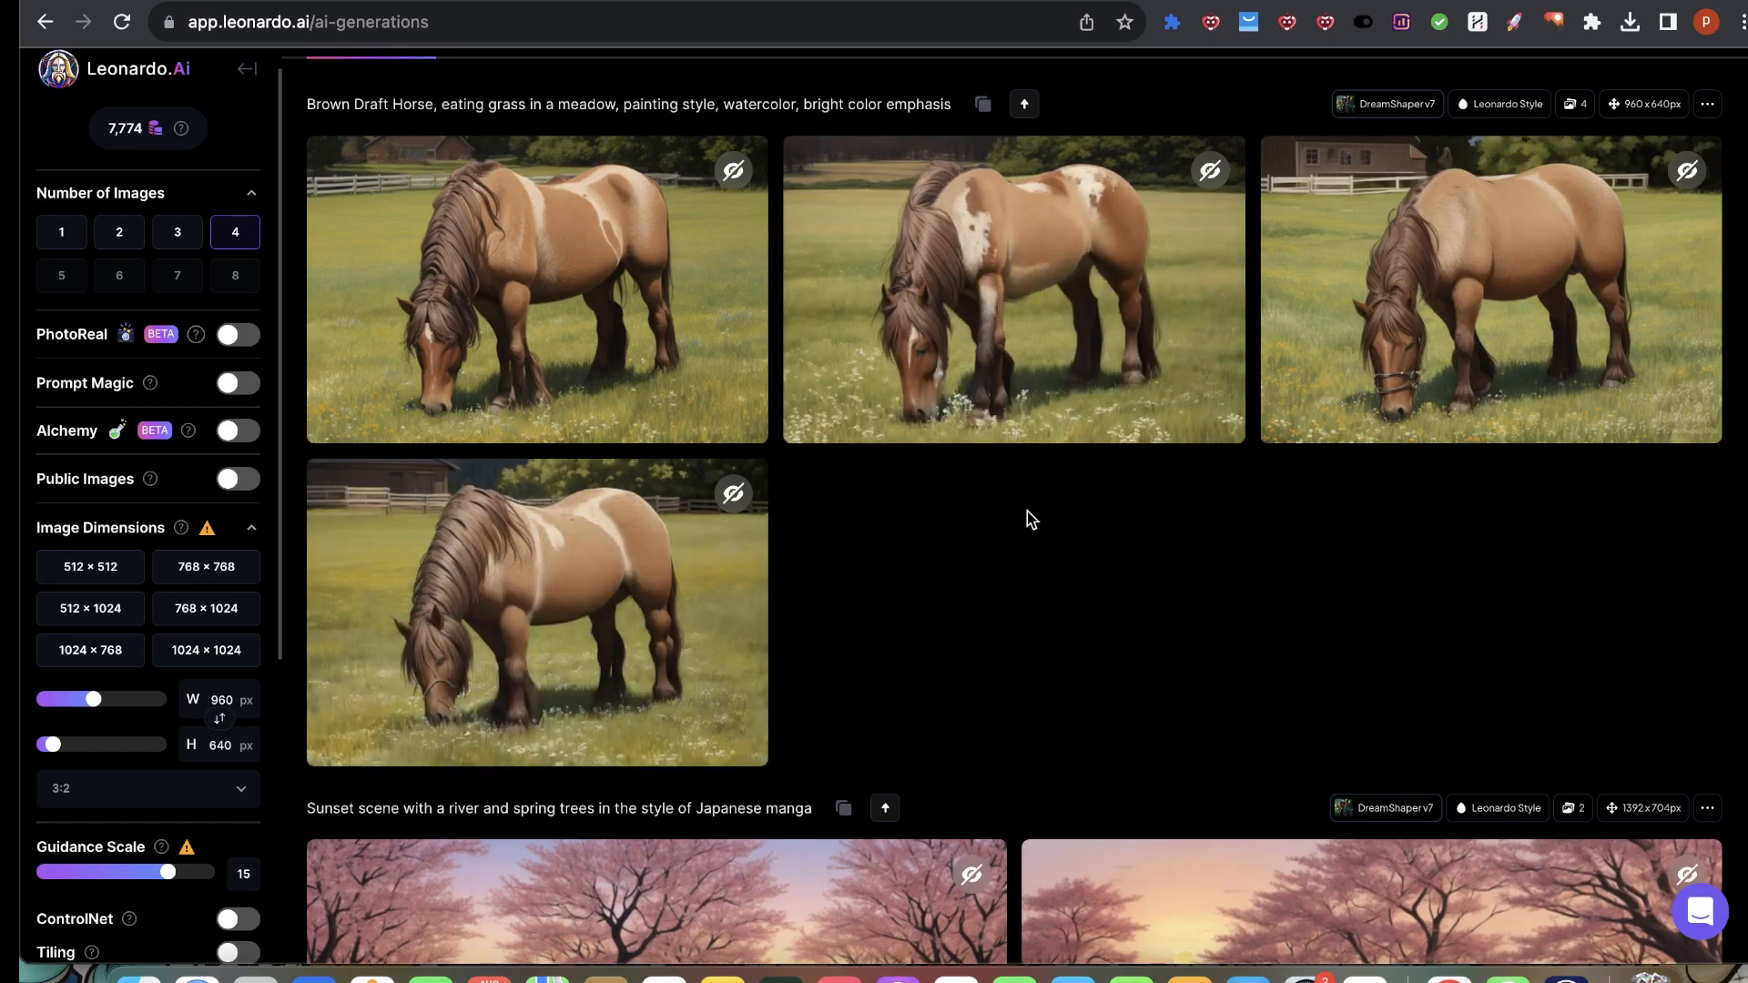
Step: Change the finetuned model to Anime Pastel Dream and remove the horse photo from the Image to Image input
{"action": "scroll", "coordinate": [566, 610], "scroll_direction": "up", "scroll_amount": 3}
{"action": "left_click", "coordinate": [464, 229]}
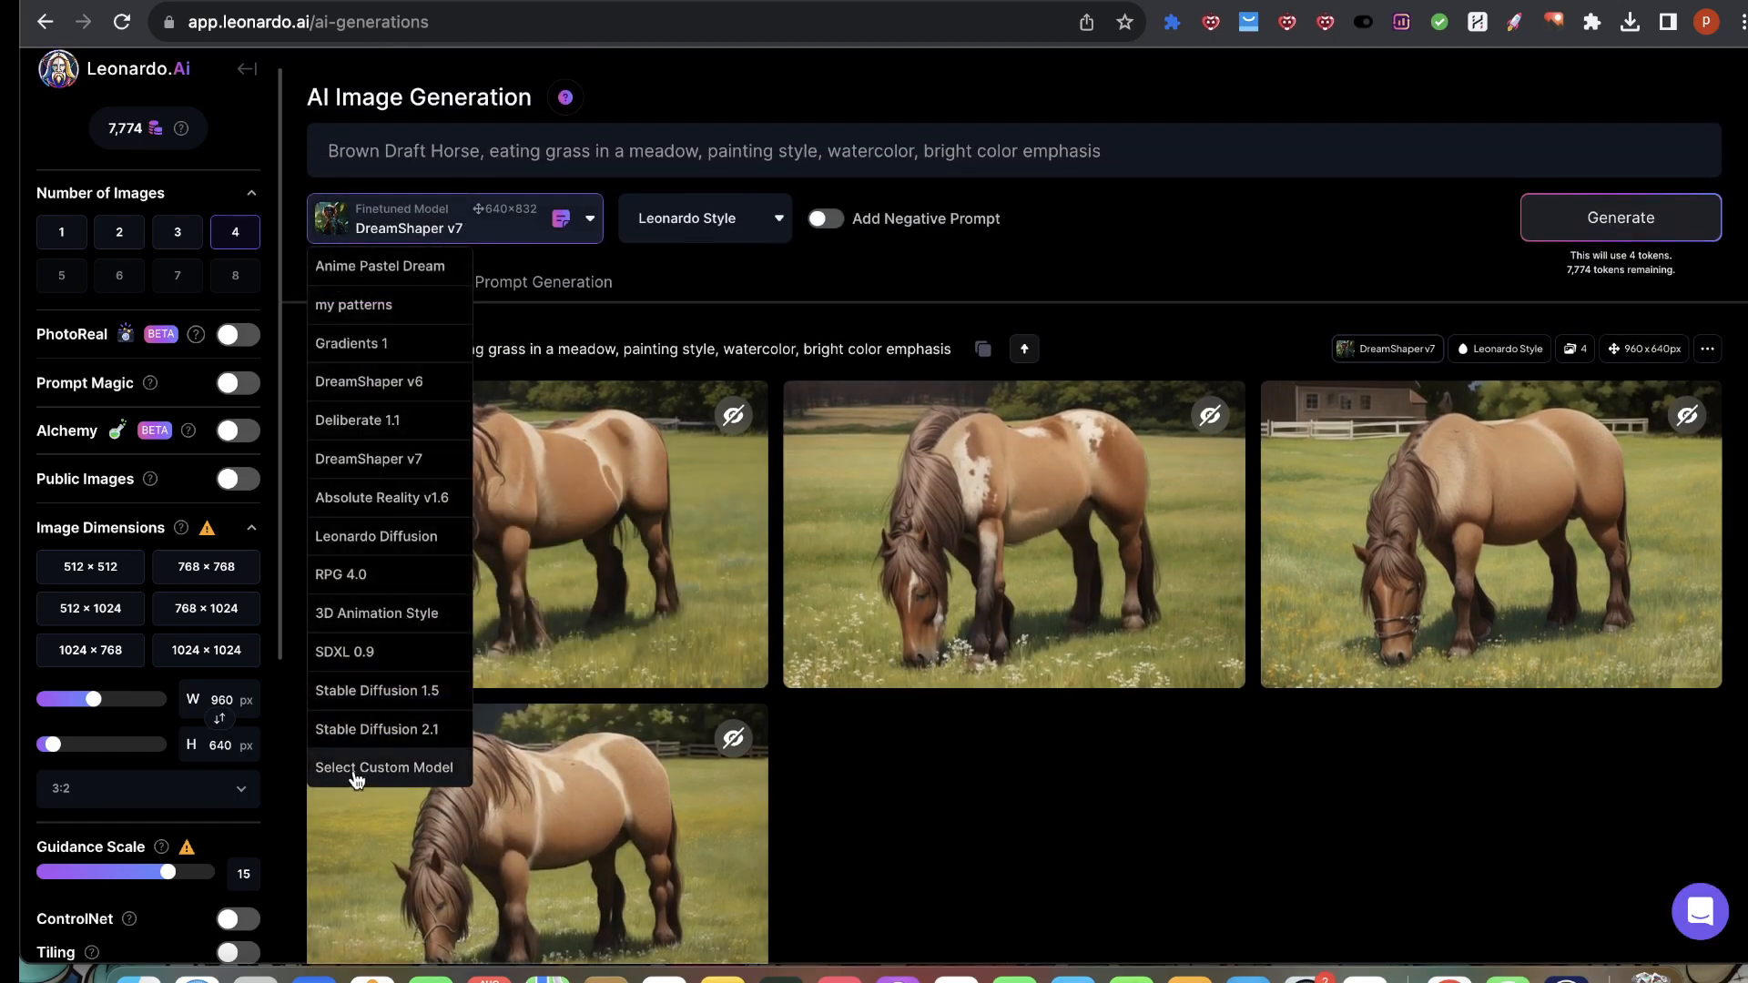
{"action": "left_click", "coordinate": [378, 269]}
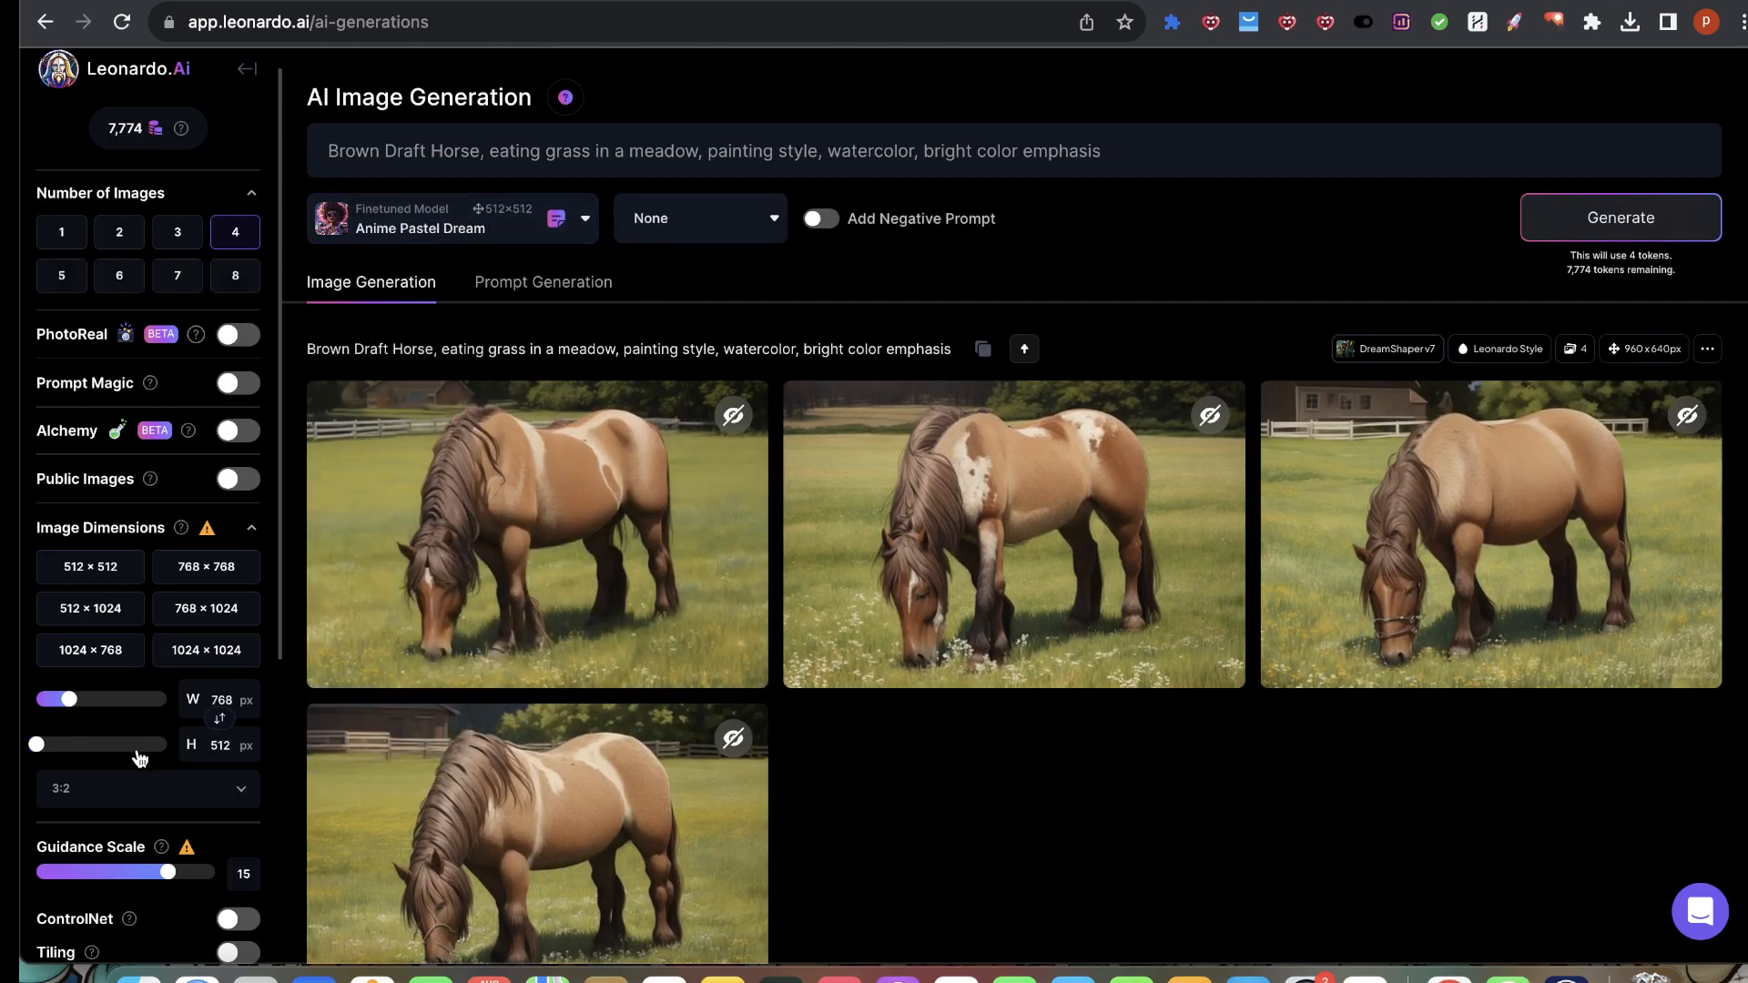
{"action": "scroll", "coordinate": [160, 726], "scroll_direction": "down", "scroll_amount": 5}
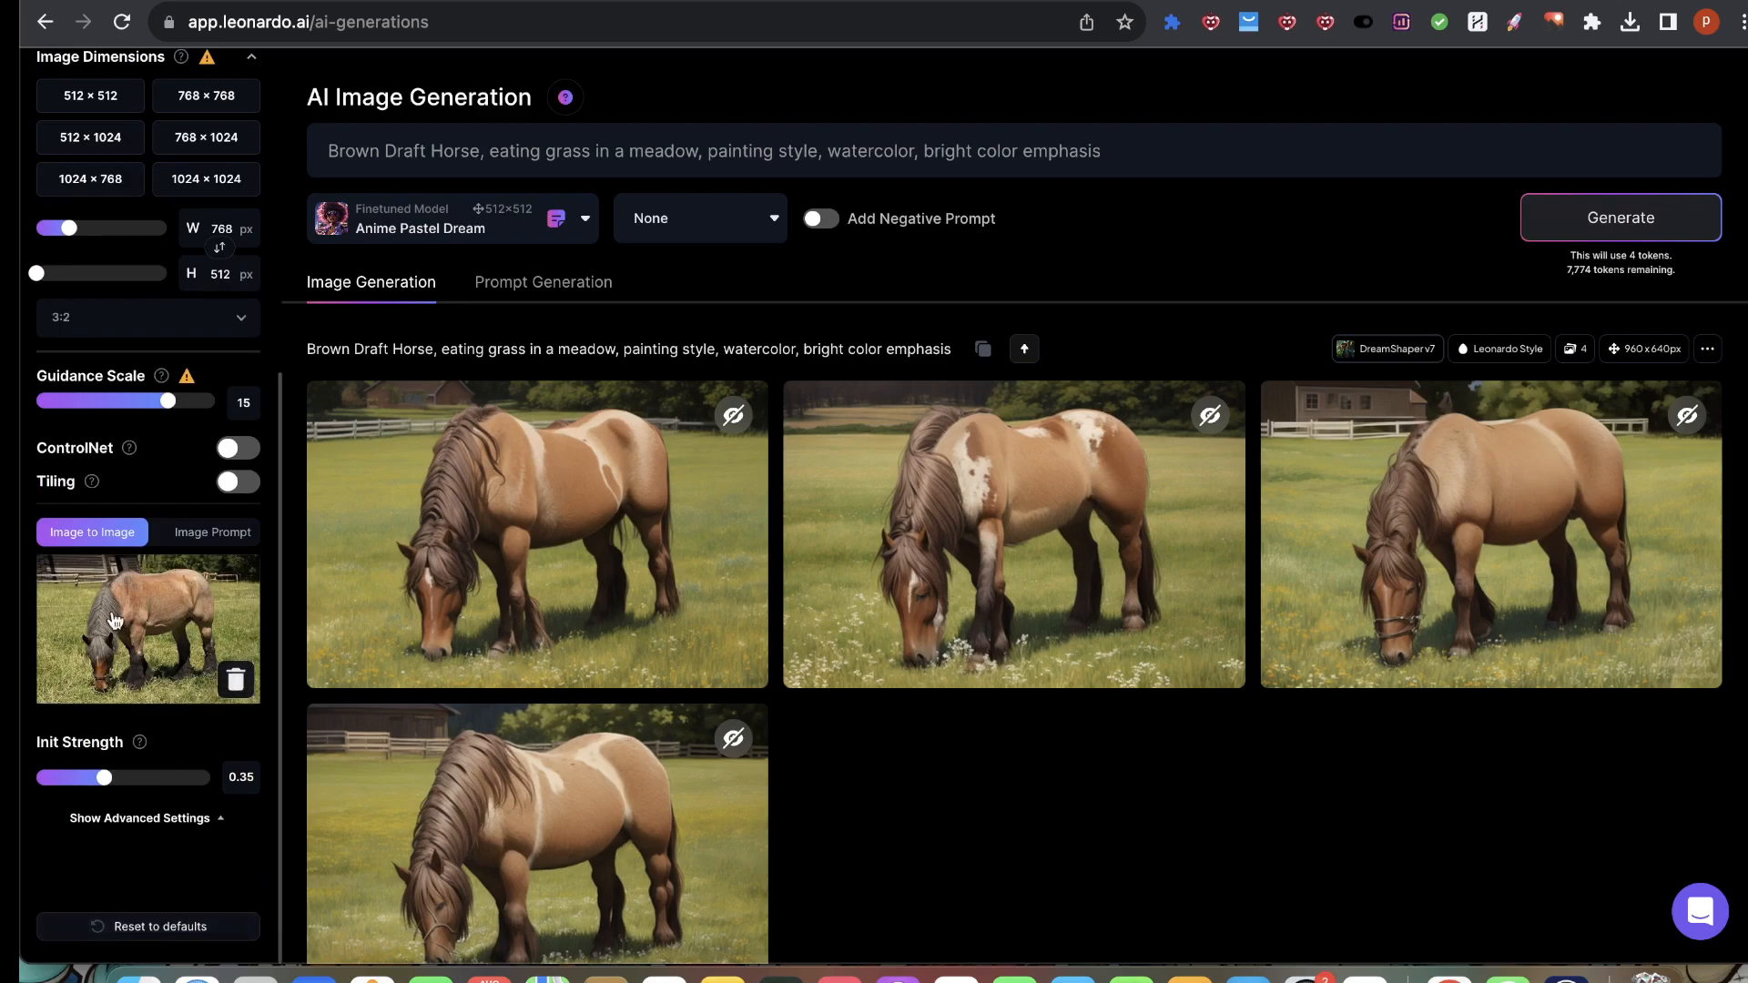
{"action": "left_click", "coordinate": [236, 679]}
Step: Search the Unlimited Copyright Free Images extension for stock images of "chicken"
{"action": "left_click", "coordinate": [1555, 26]}
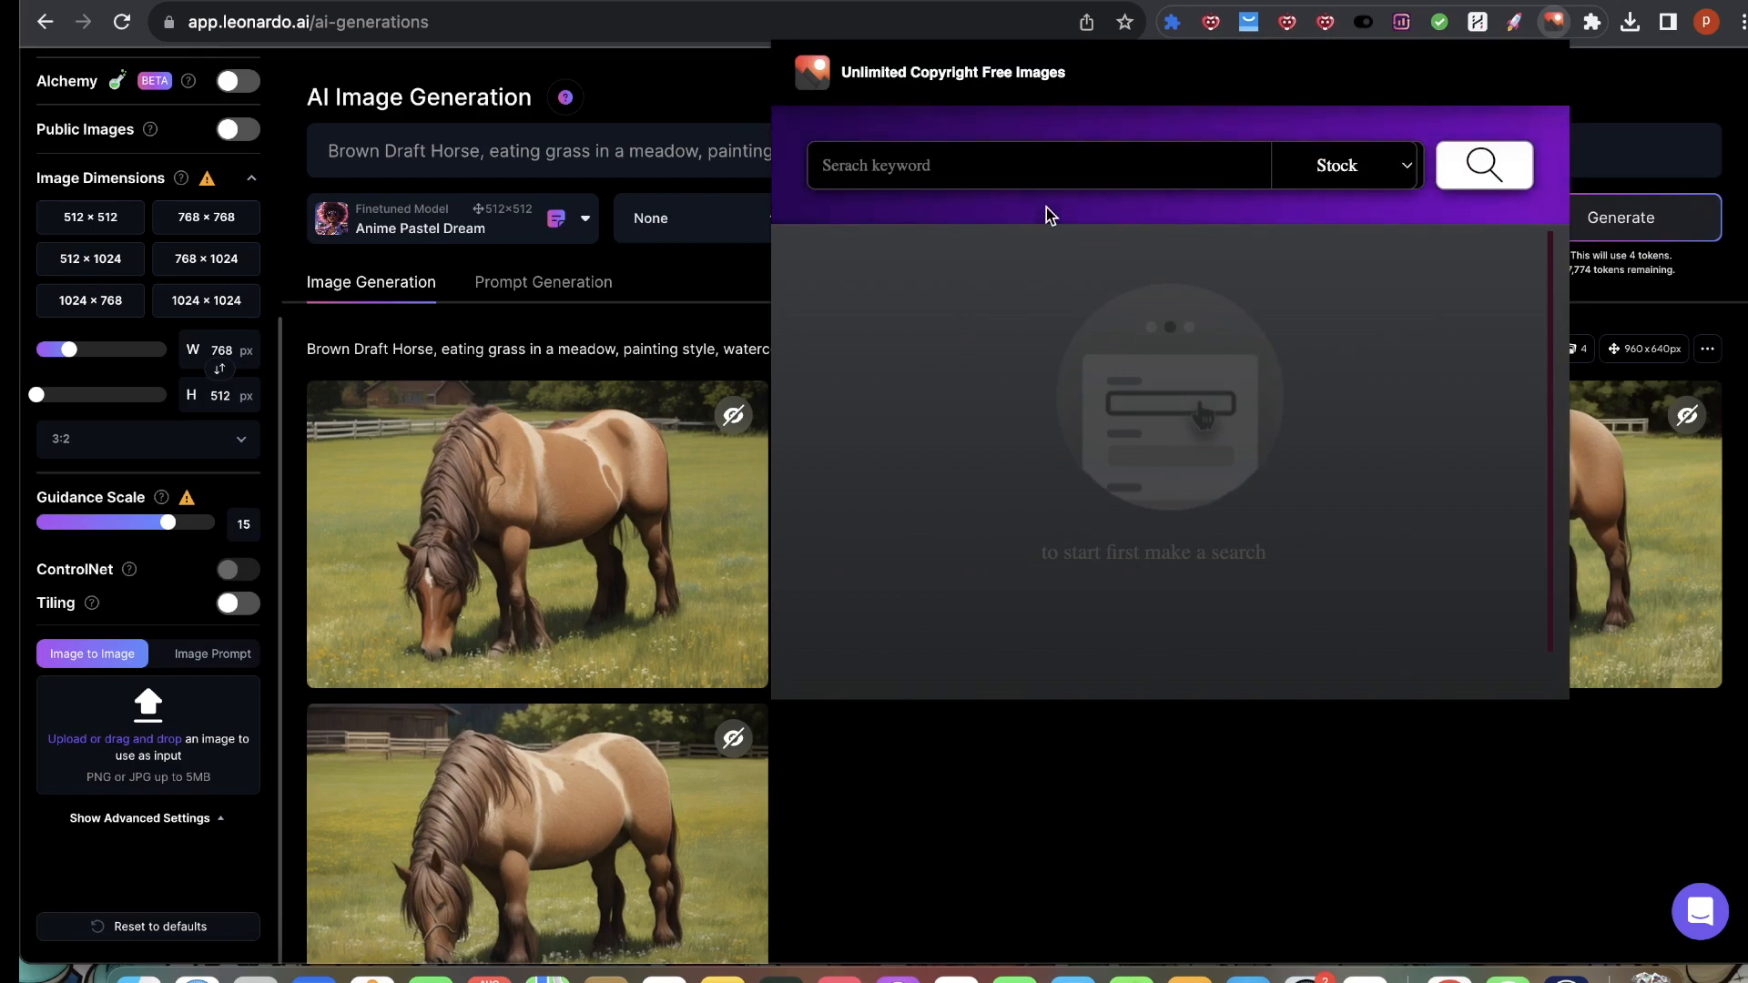
{"action": "left_click", "coordinate": [964, 157]}
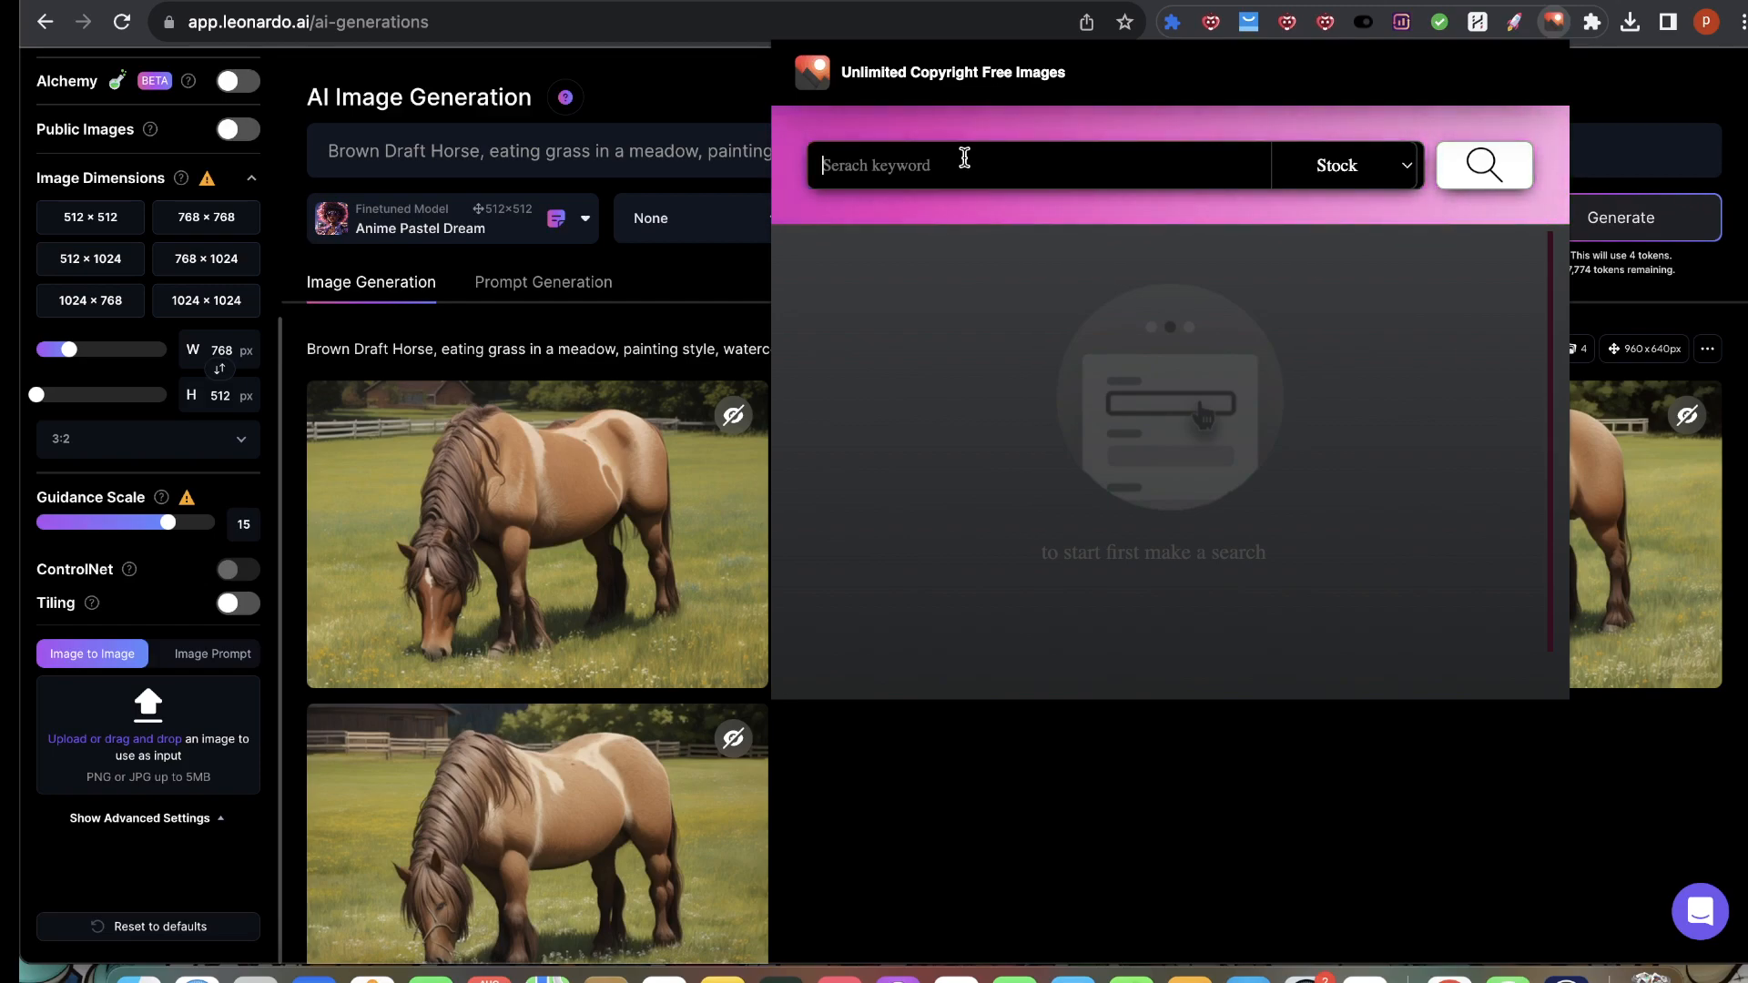
{"action": "type", "text": "chick"}
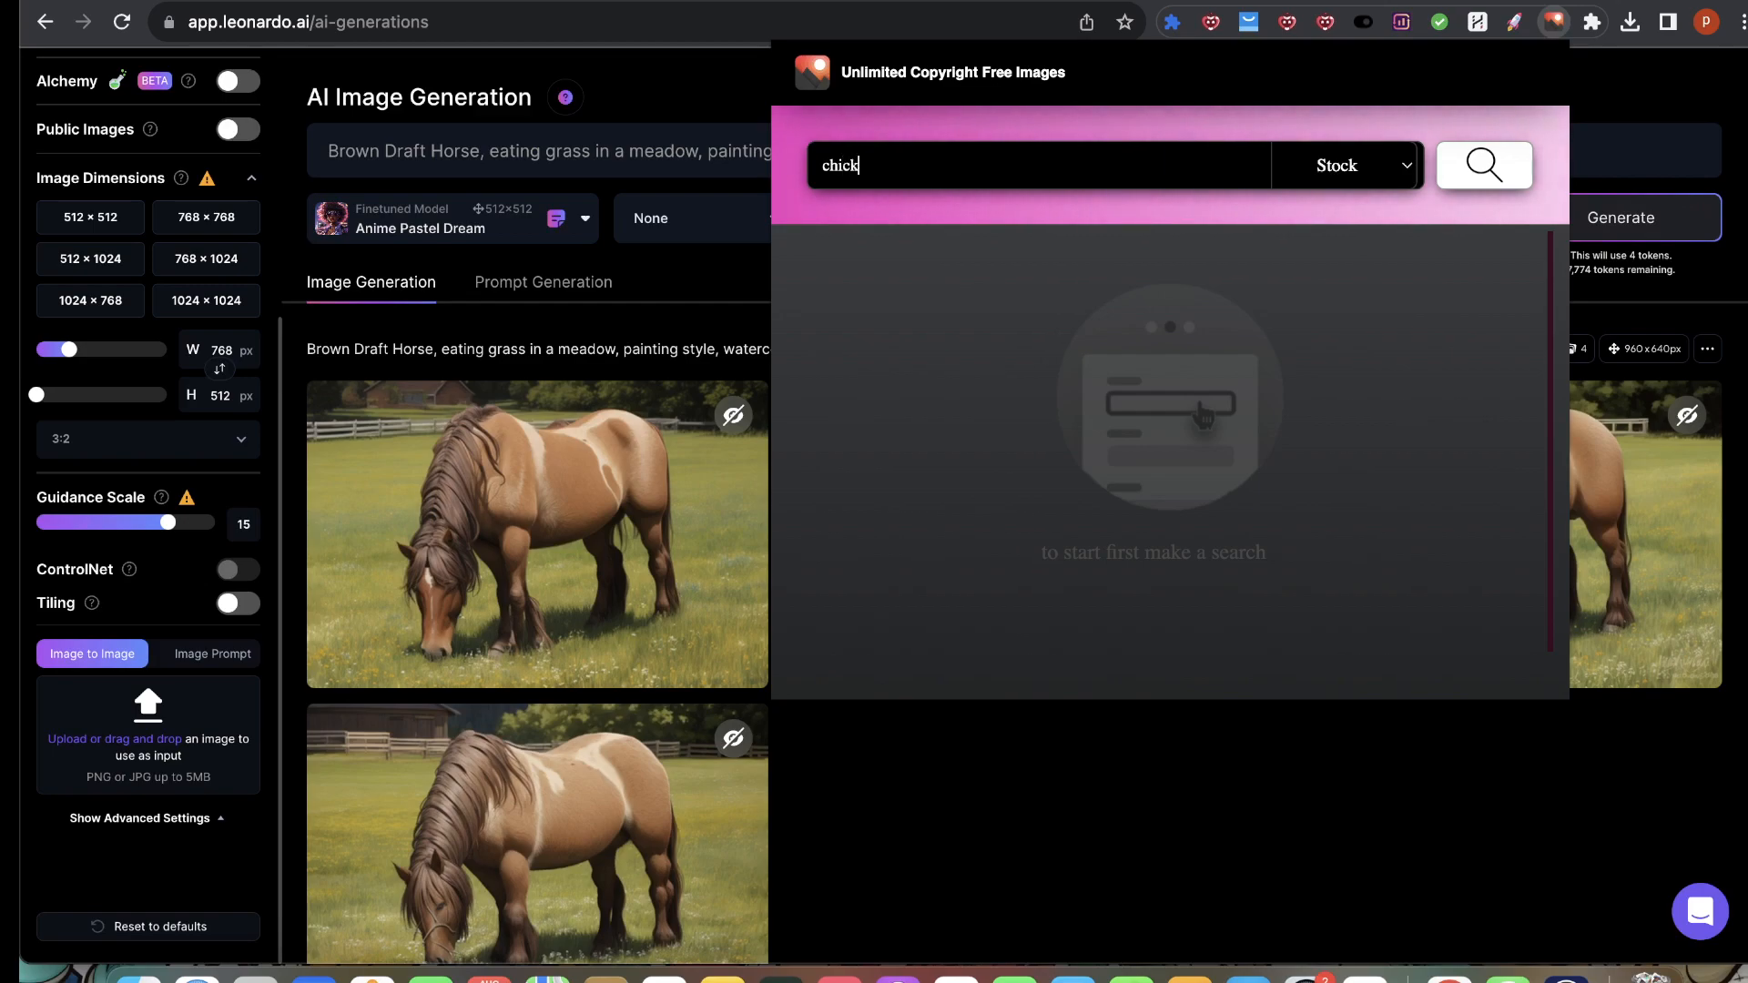
{"action": "type", "text": "en"}
{"action": "left_click", "coordinate": [1480, 165]}
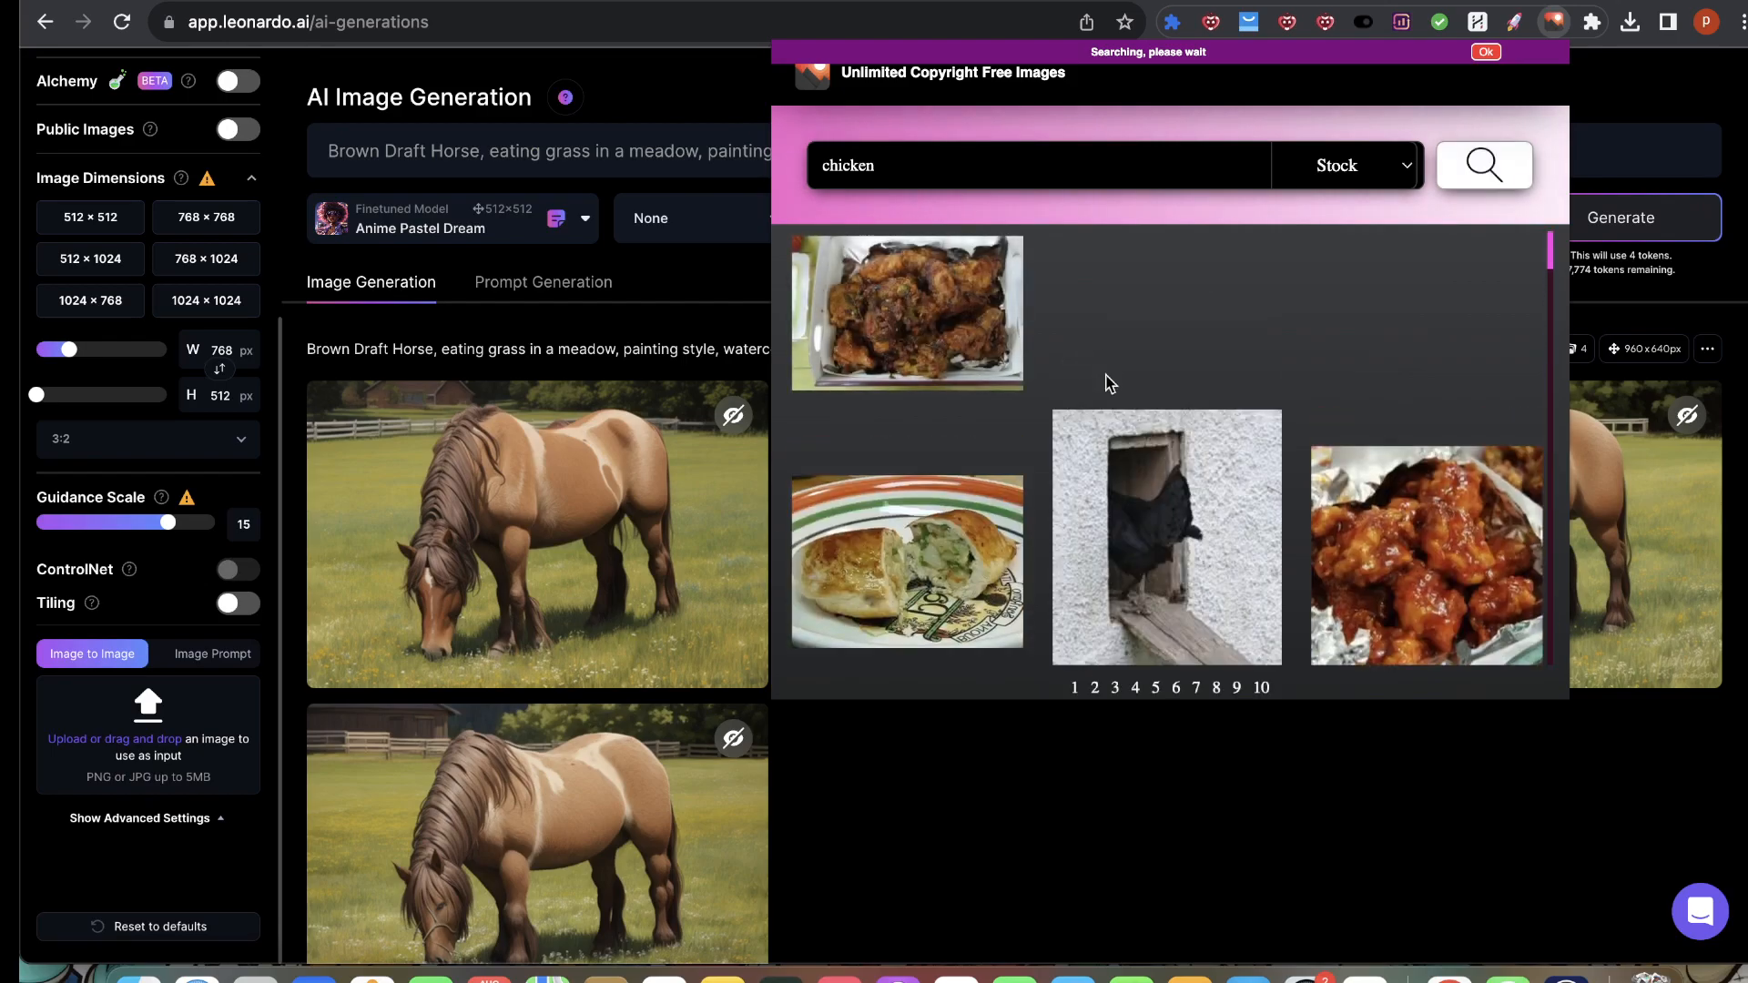
Step: Look through the chicken stock photos and advance through results page 10 to page 14
{"action": "scroll", "coordinate": [1169, 407], "scroll_direction": "down", "scroll_amount": 10}
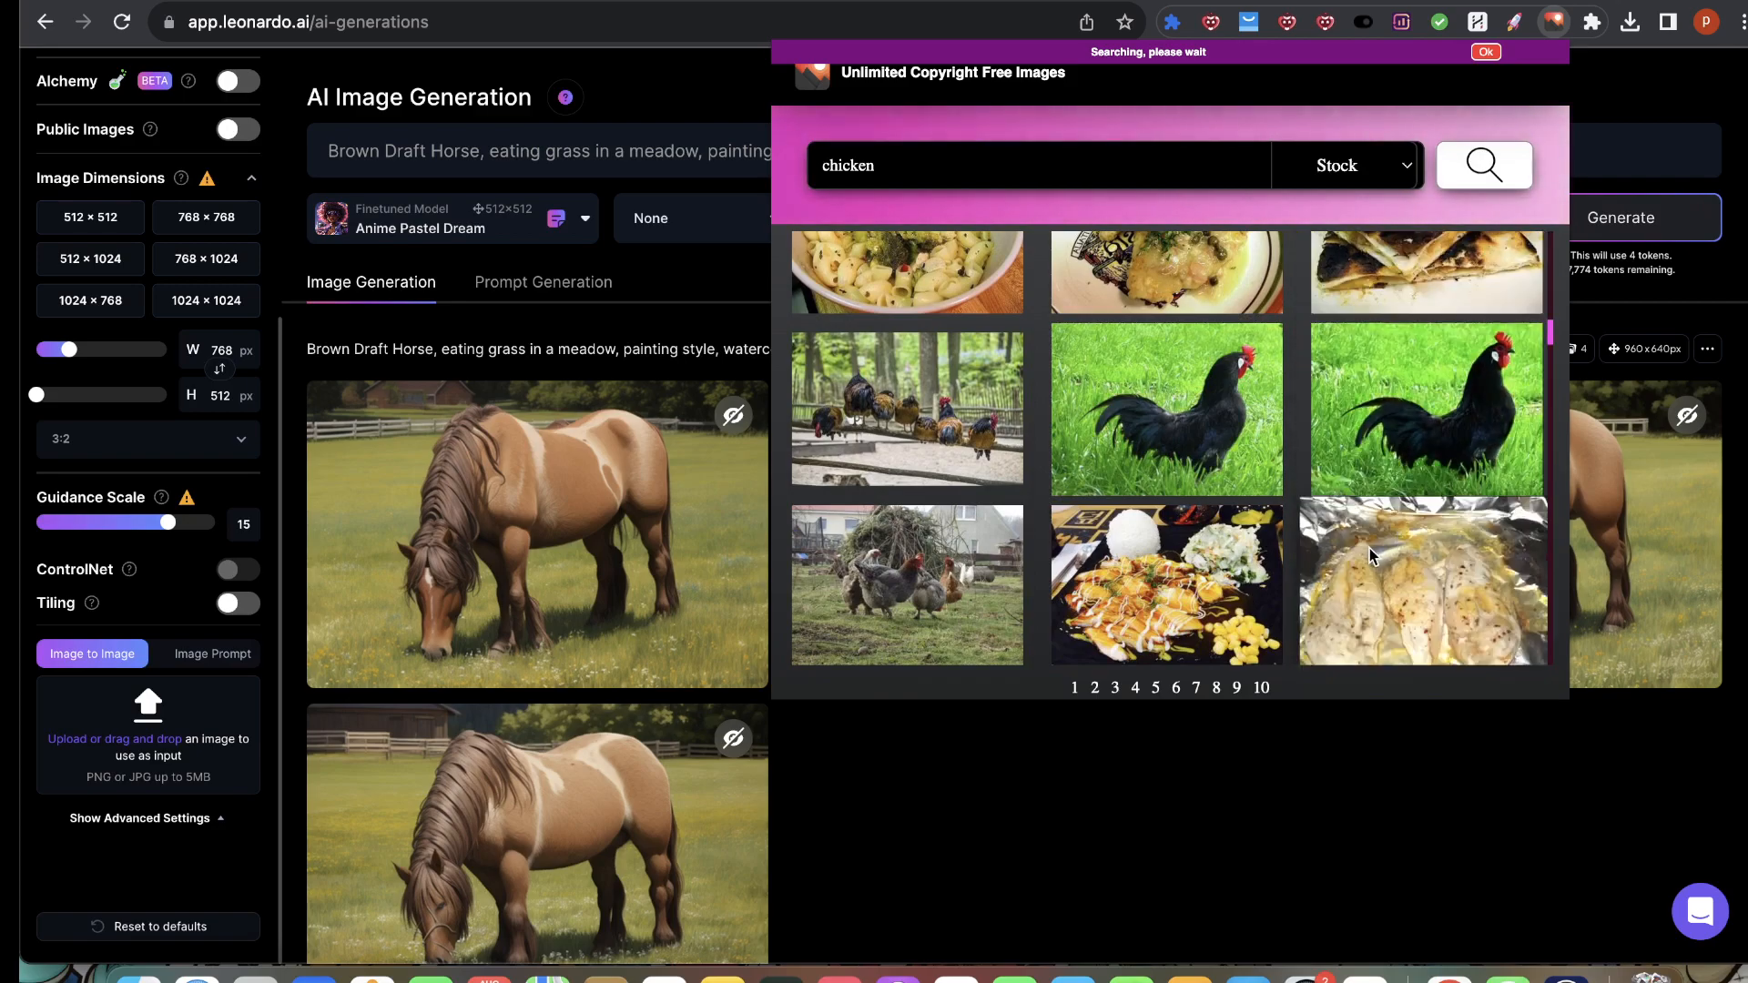
{"action": "scroll", "coordinate": [1366, 546], "scroll_direction": "down", "scroll_amount": 5}
{"action": "scroll", "coordinate": [1366, 547], "scroll_direction": "down", "scroll_amount": 5}
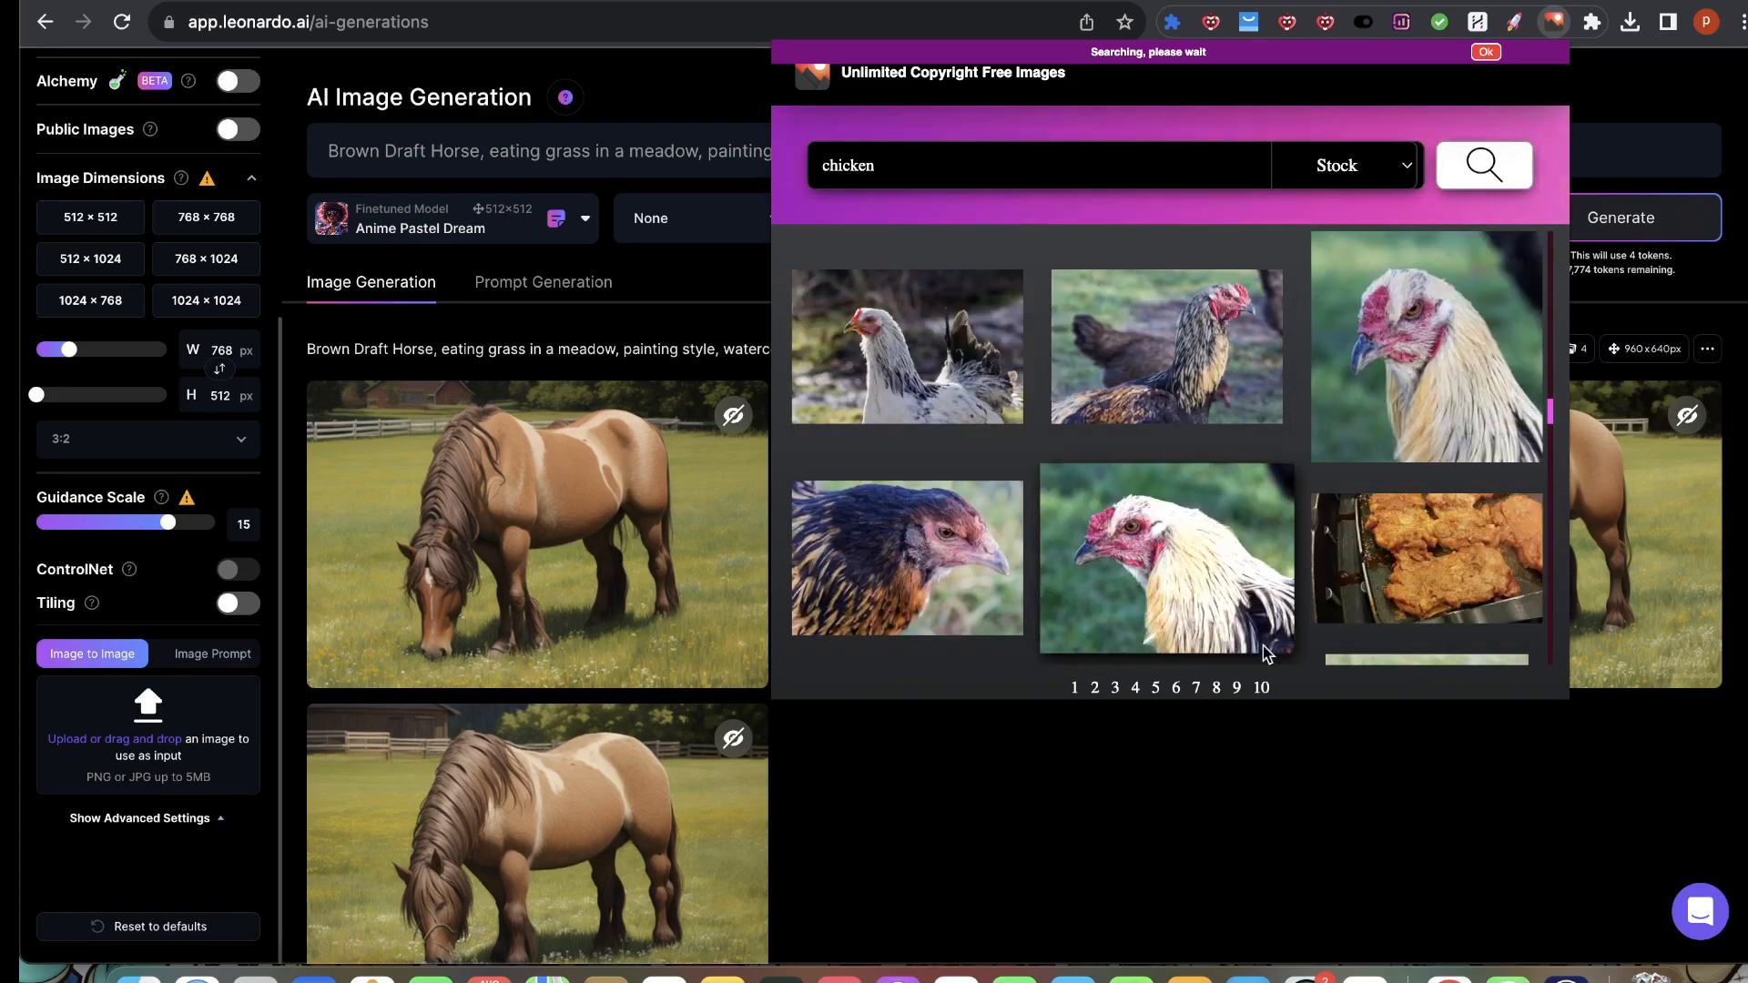
{"action": "scroll", "coordinate": [1194, 518], "scroll_direction": "down", "scroll_amount": 10}
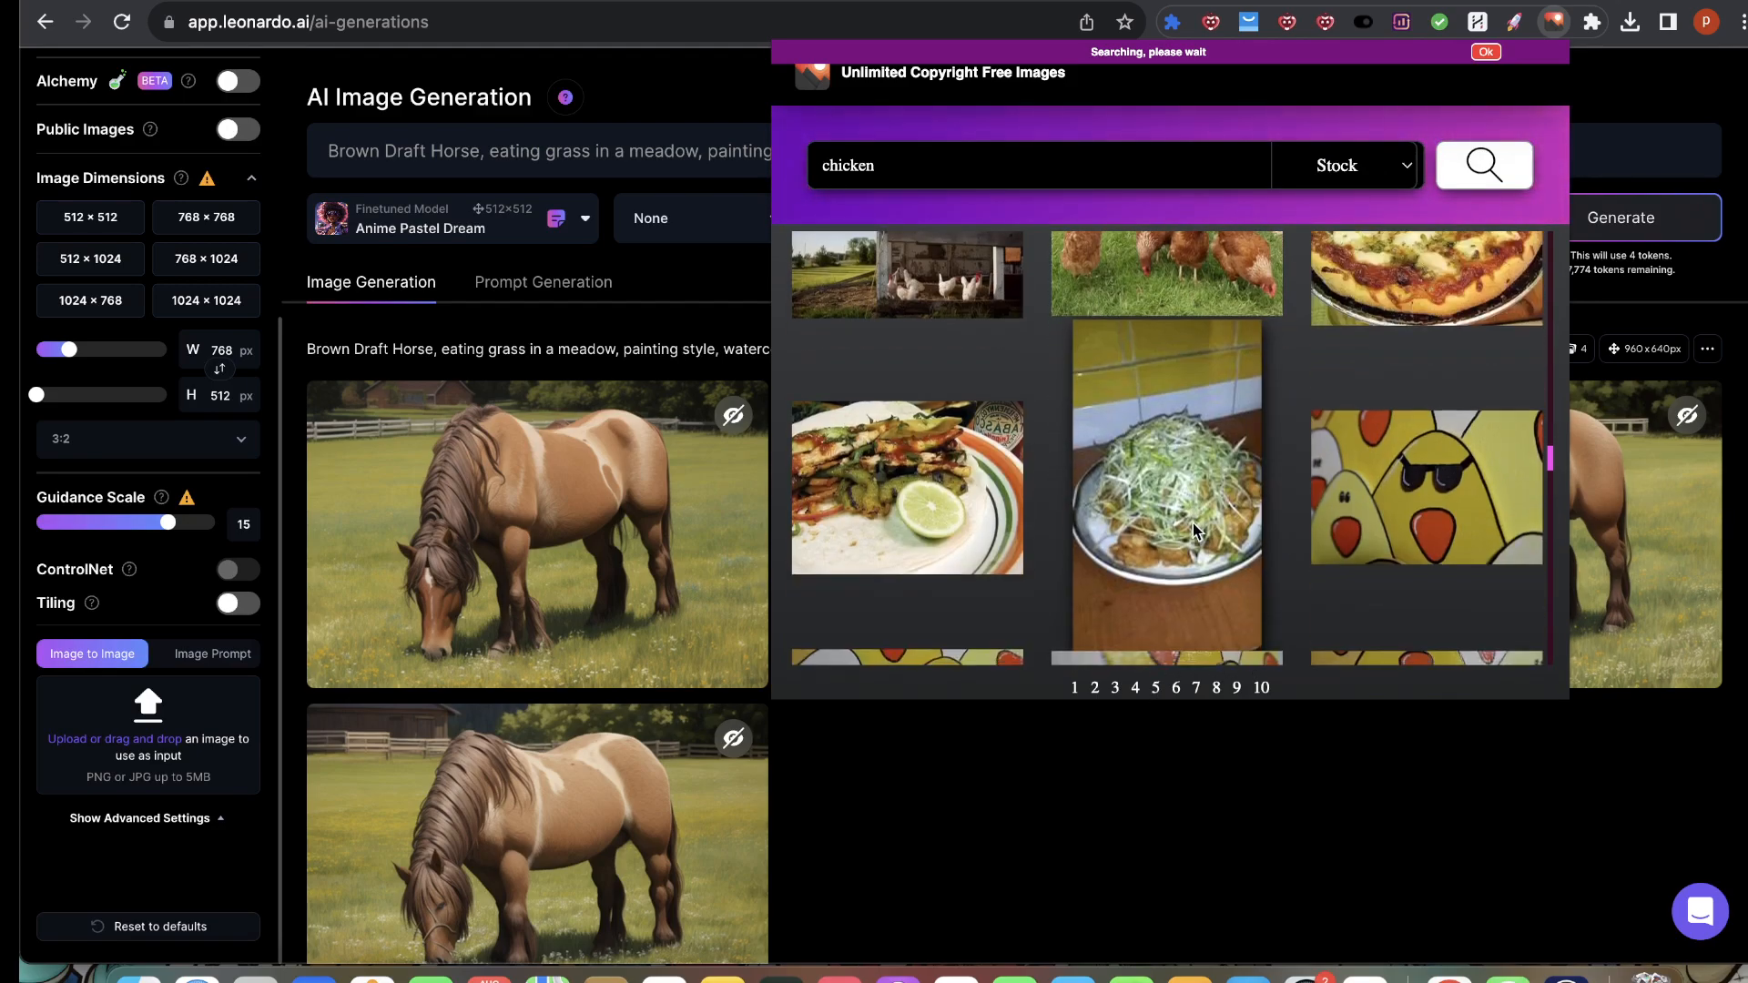
{"action": "scroll", "coordinate": [1293, 529], "scroll_direction": "down", "scroll_amount": 5}
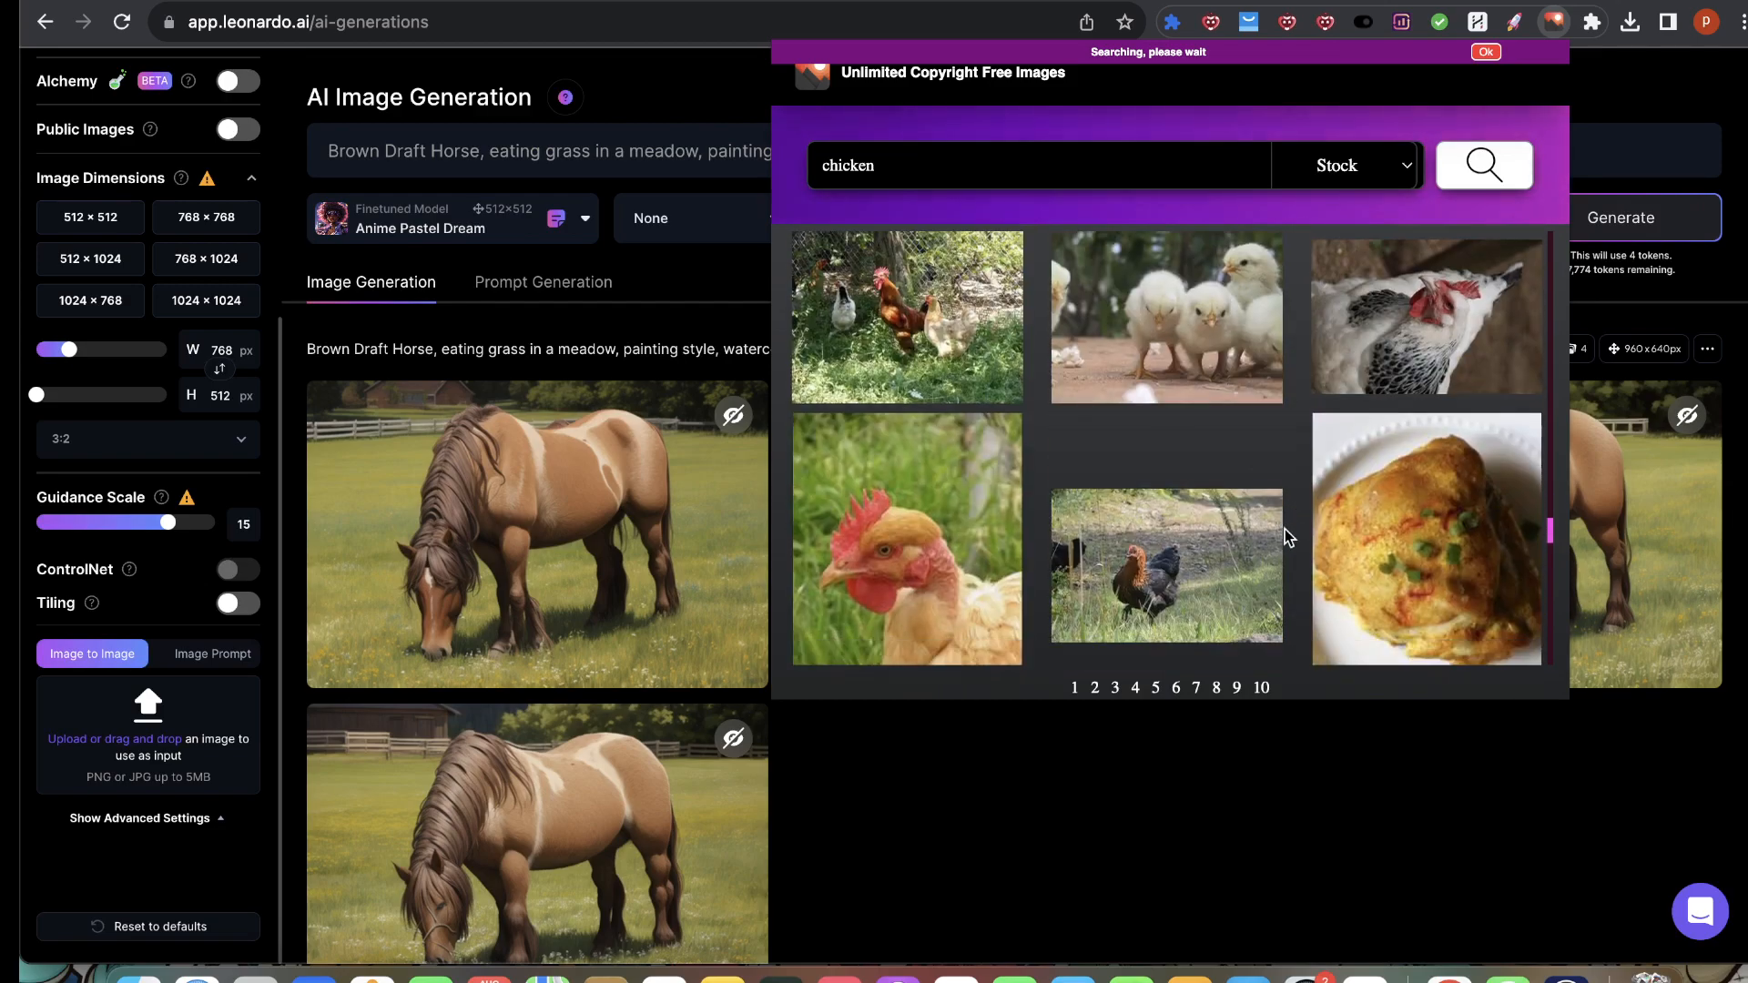
{"action": "left_click", "coordinate": [1261, 688]}
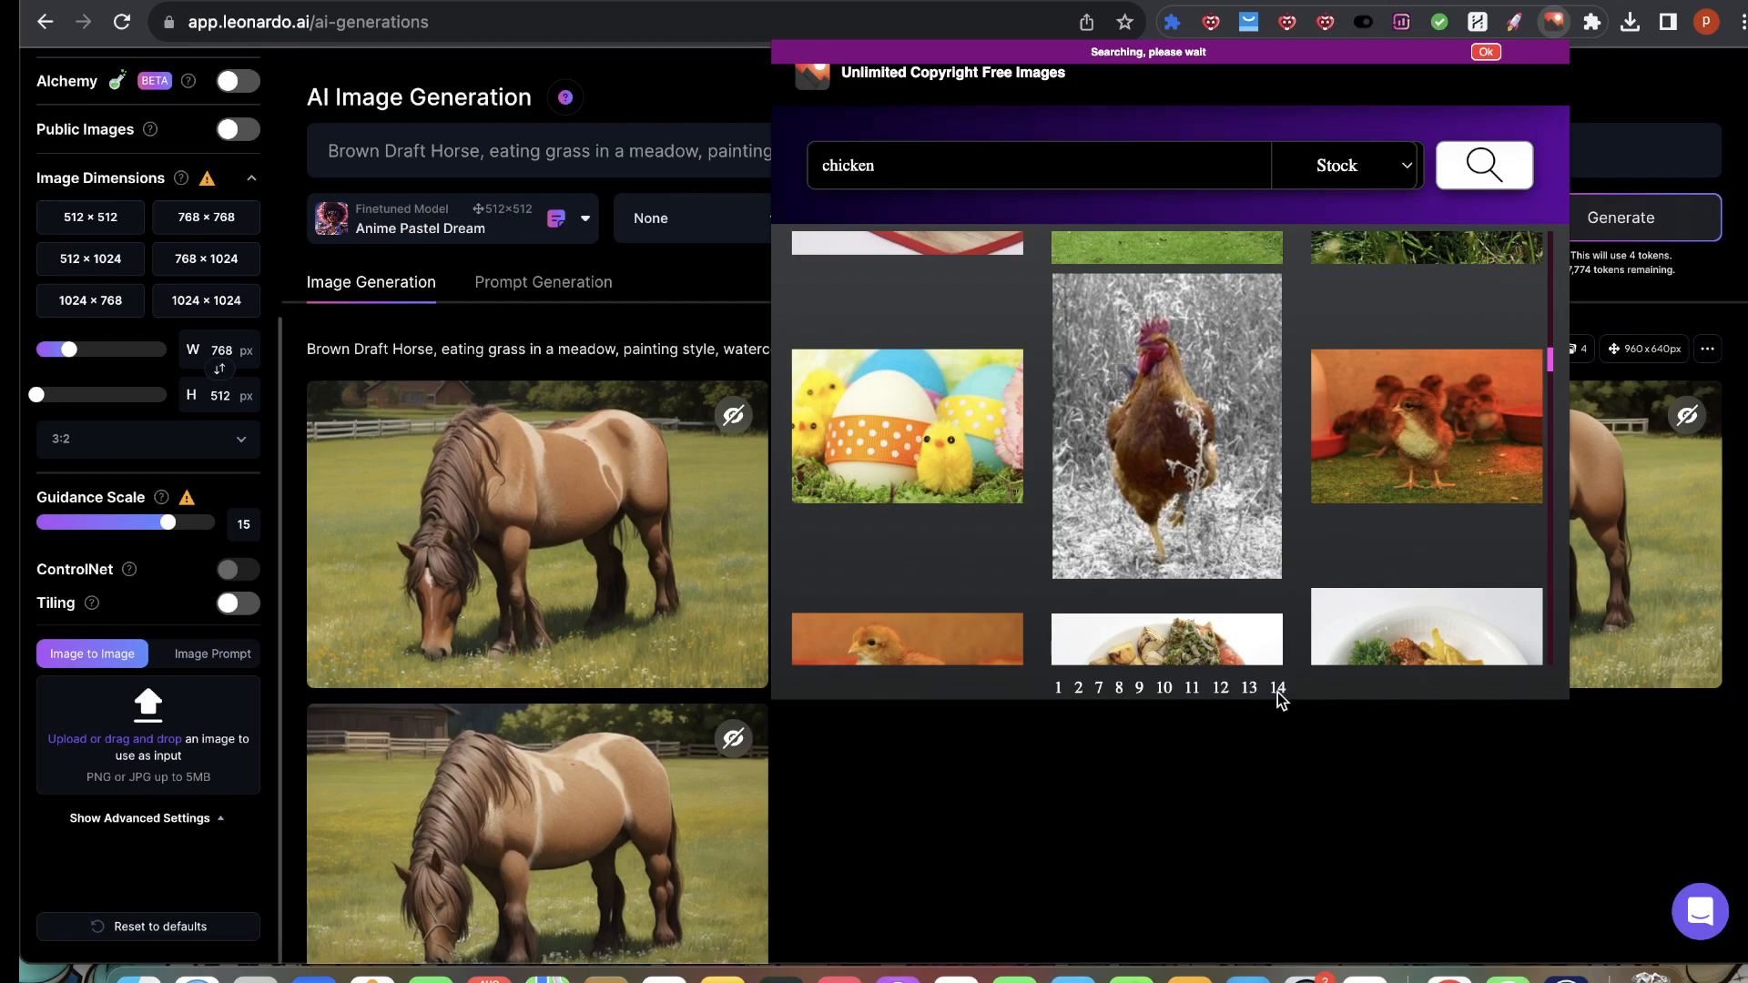
{"action": "scroll", "coordinate": [1198, 568], "scroll_direction": "down", "scroll_amount": 1}
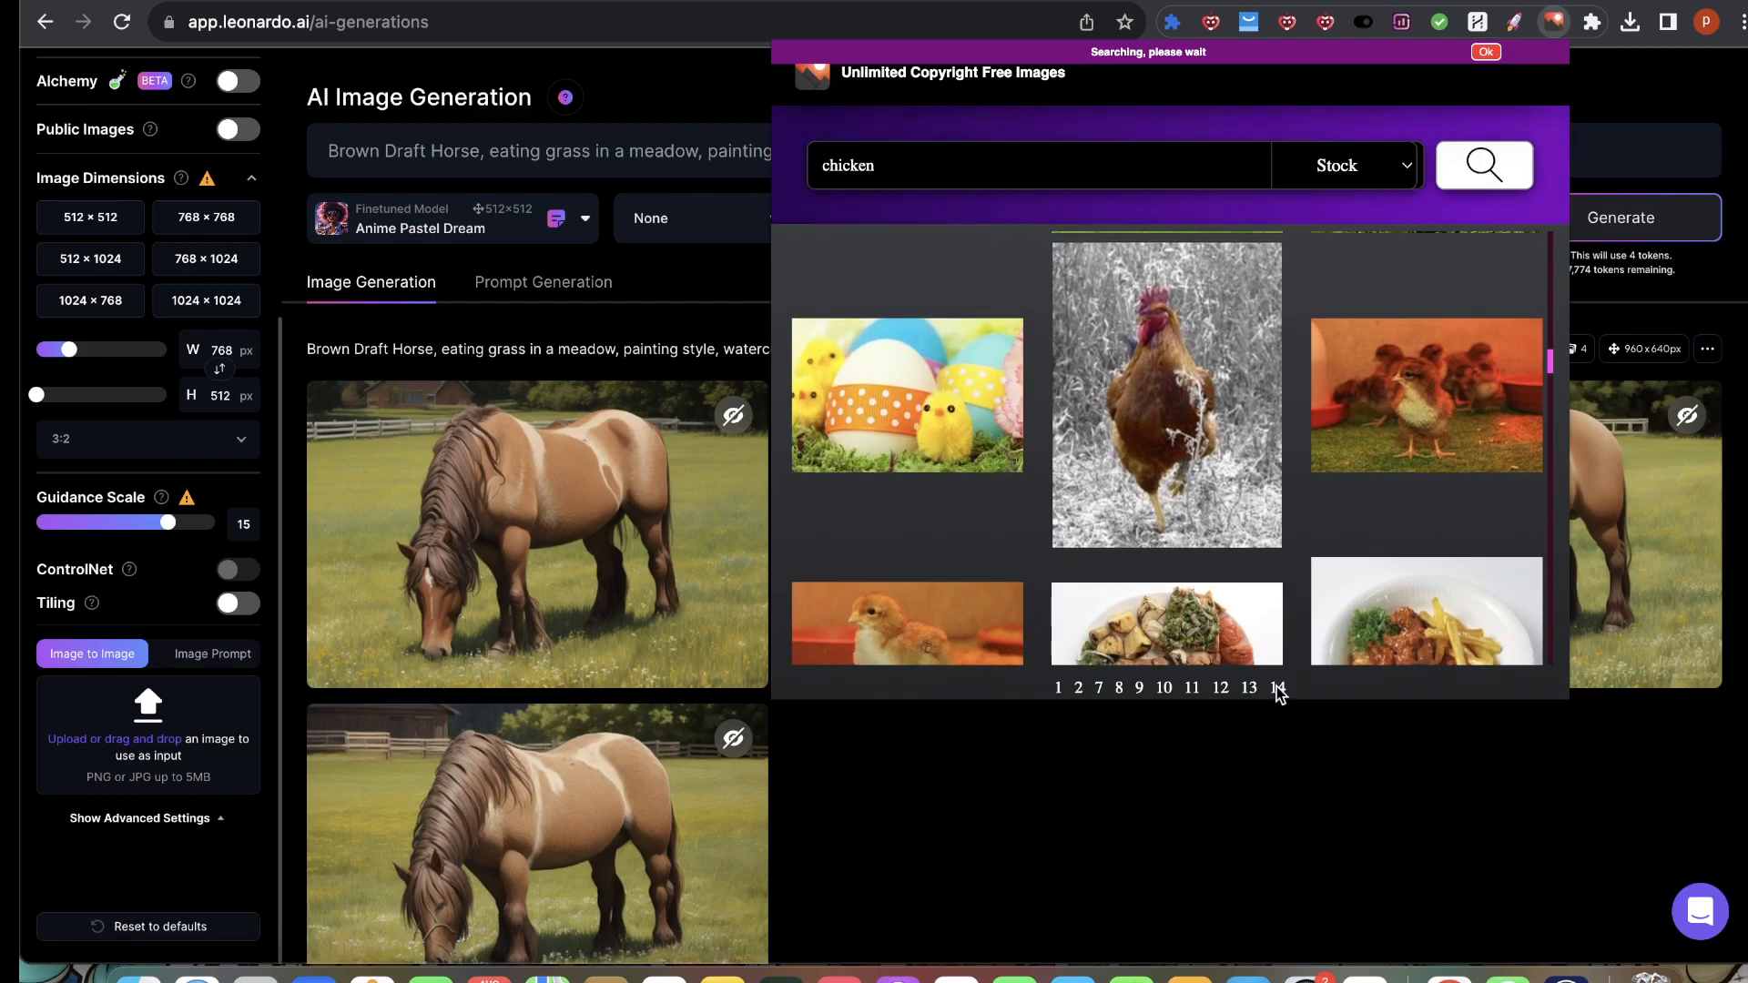
{"action": "left_click", "coordinate": [1277, 688]}
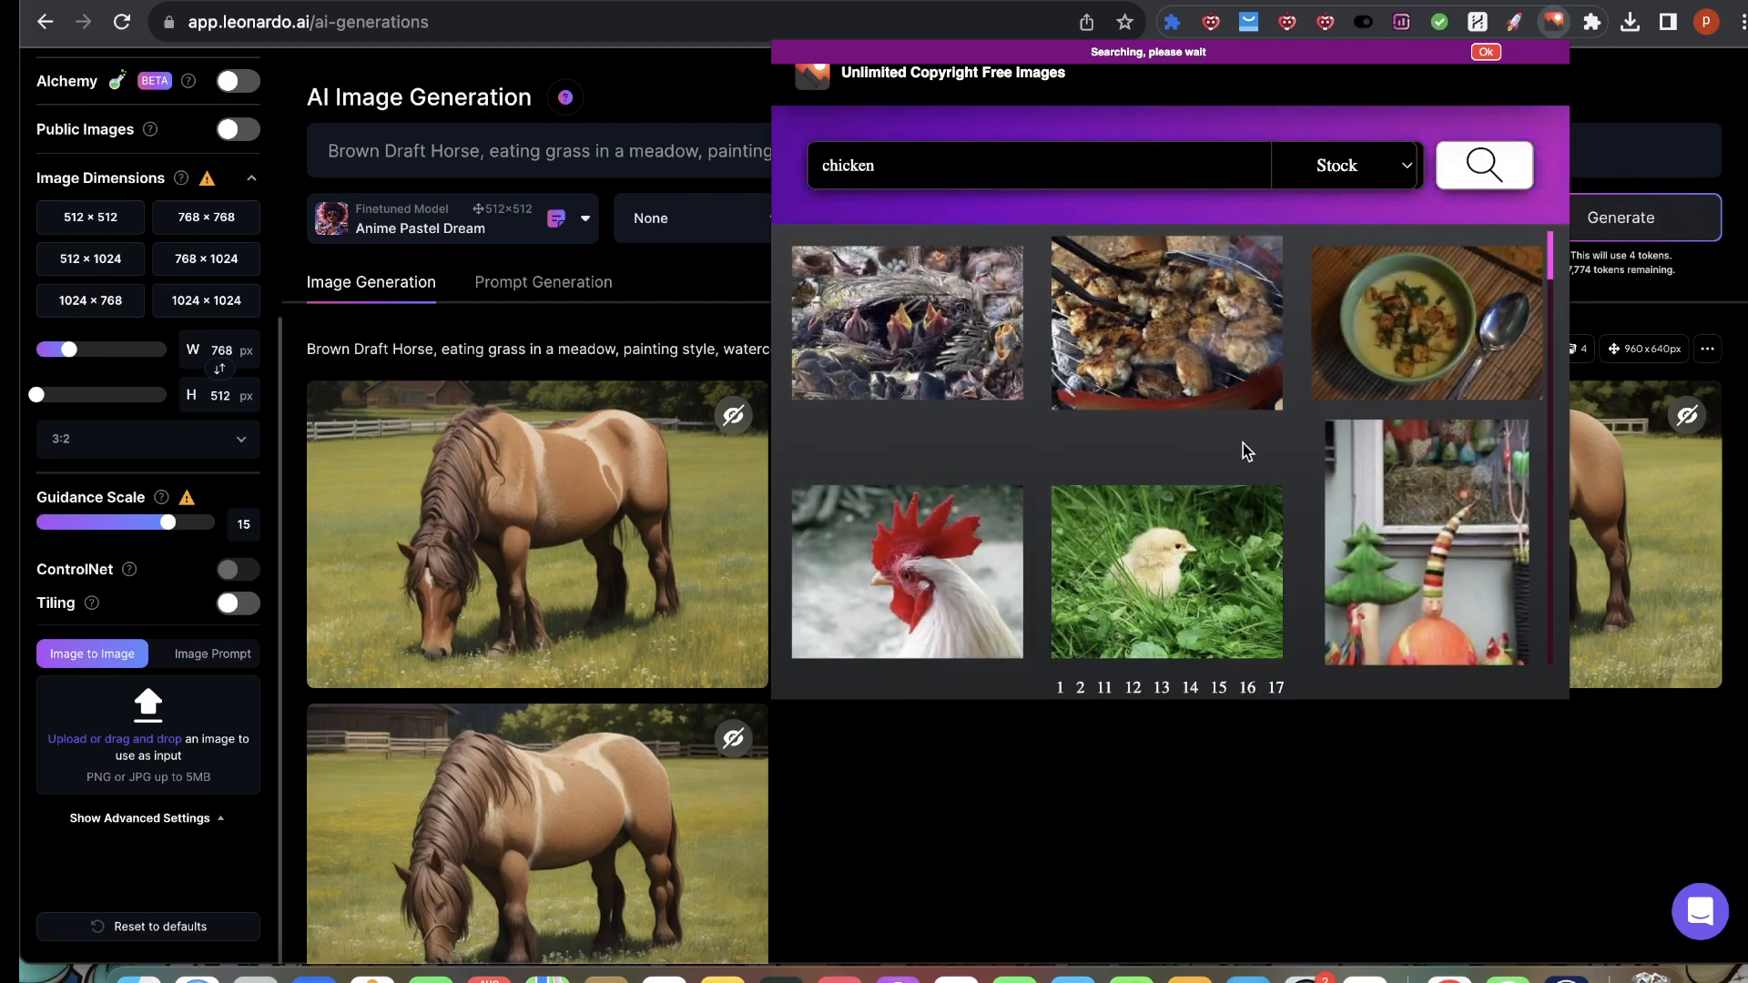
Step: Find and download the portrait photo of a white speckled chicken standing on grass in front of trees
{"action": "scroll", "coordinate": [1152, 692], "scroll_direction": "down", "scroll_amount": 5}
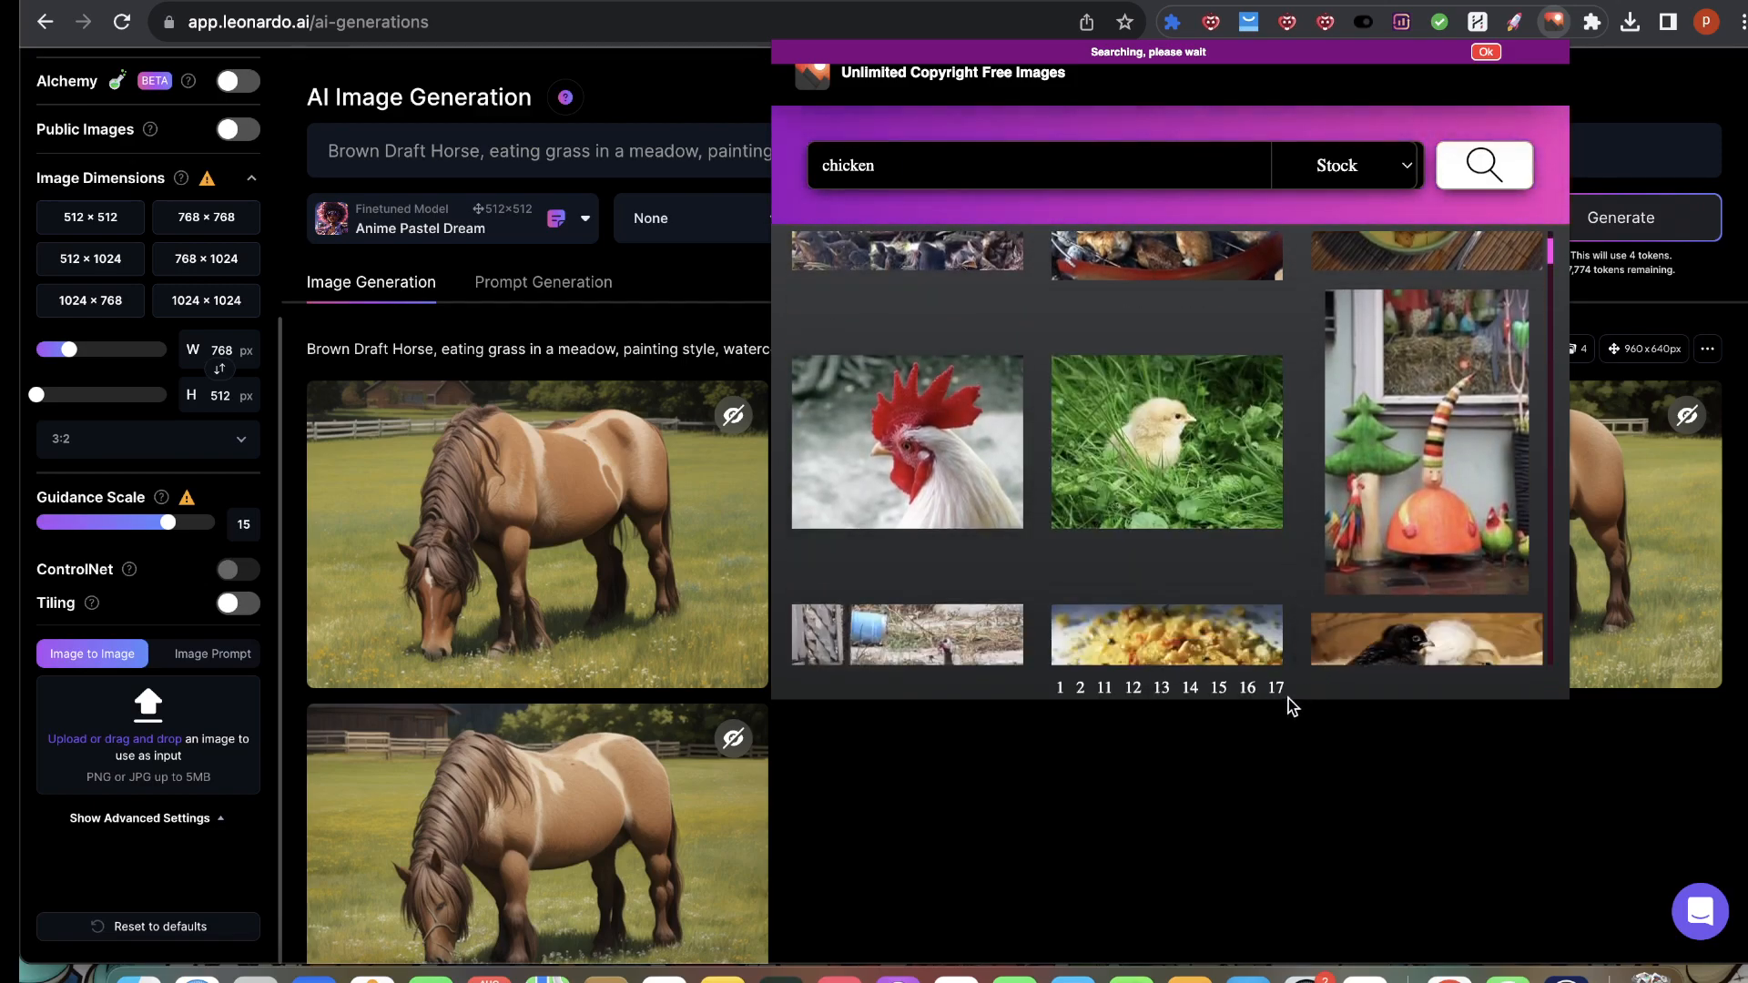
{"action": "scroll", "coordinate": [1131, 425], "scroll_direction": "down", "scroll_amount": 10}
{"action": "scroll", "coordinate": [1211, 440], "scroll_direction": "up", "scroll_amount": 8}
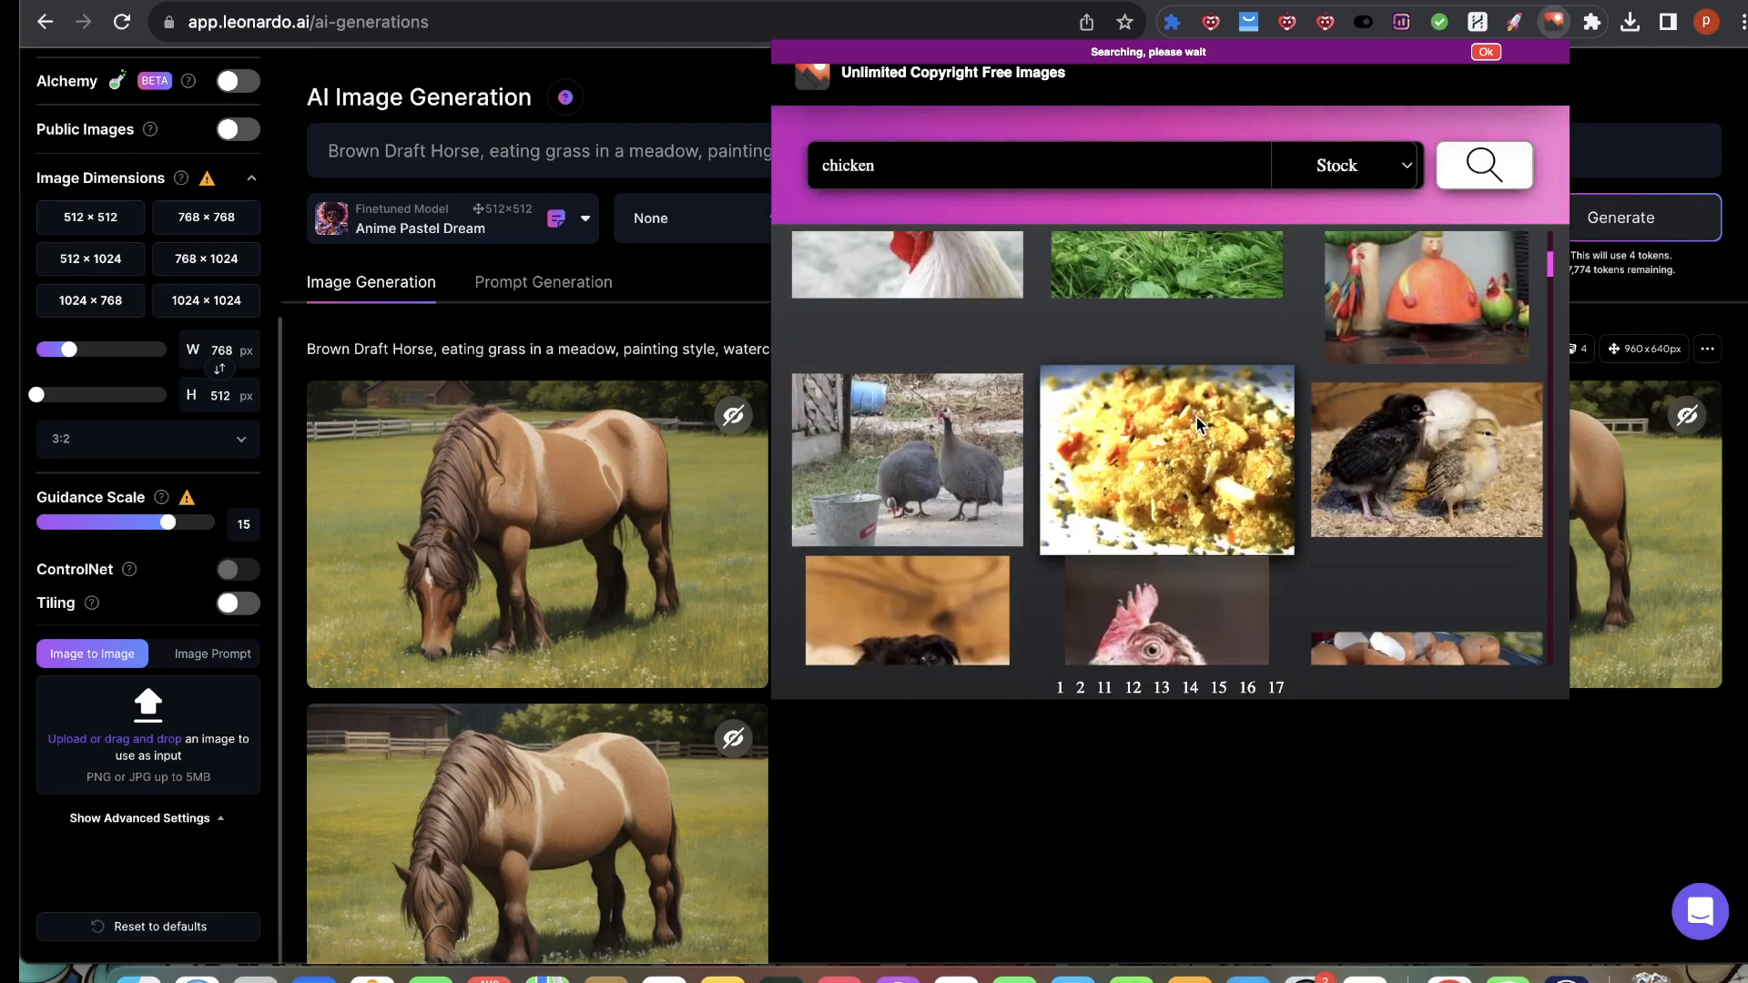
{"action": "scroll", "coordinate": [1184, 430], "scroll_direction": "down", "scroll_amount": 10}
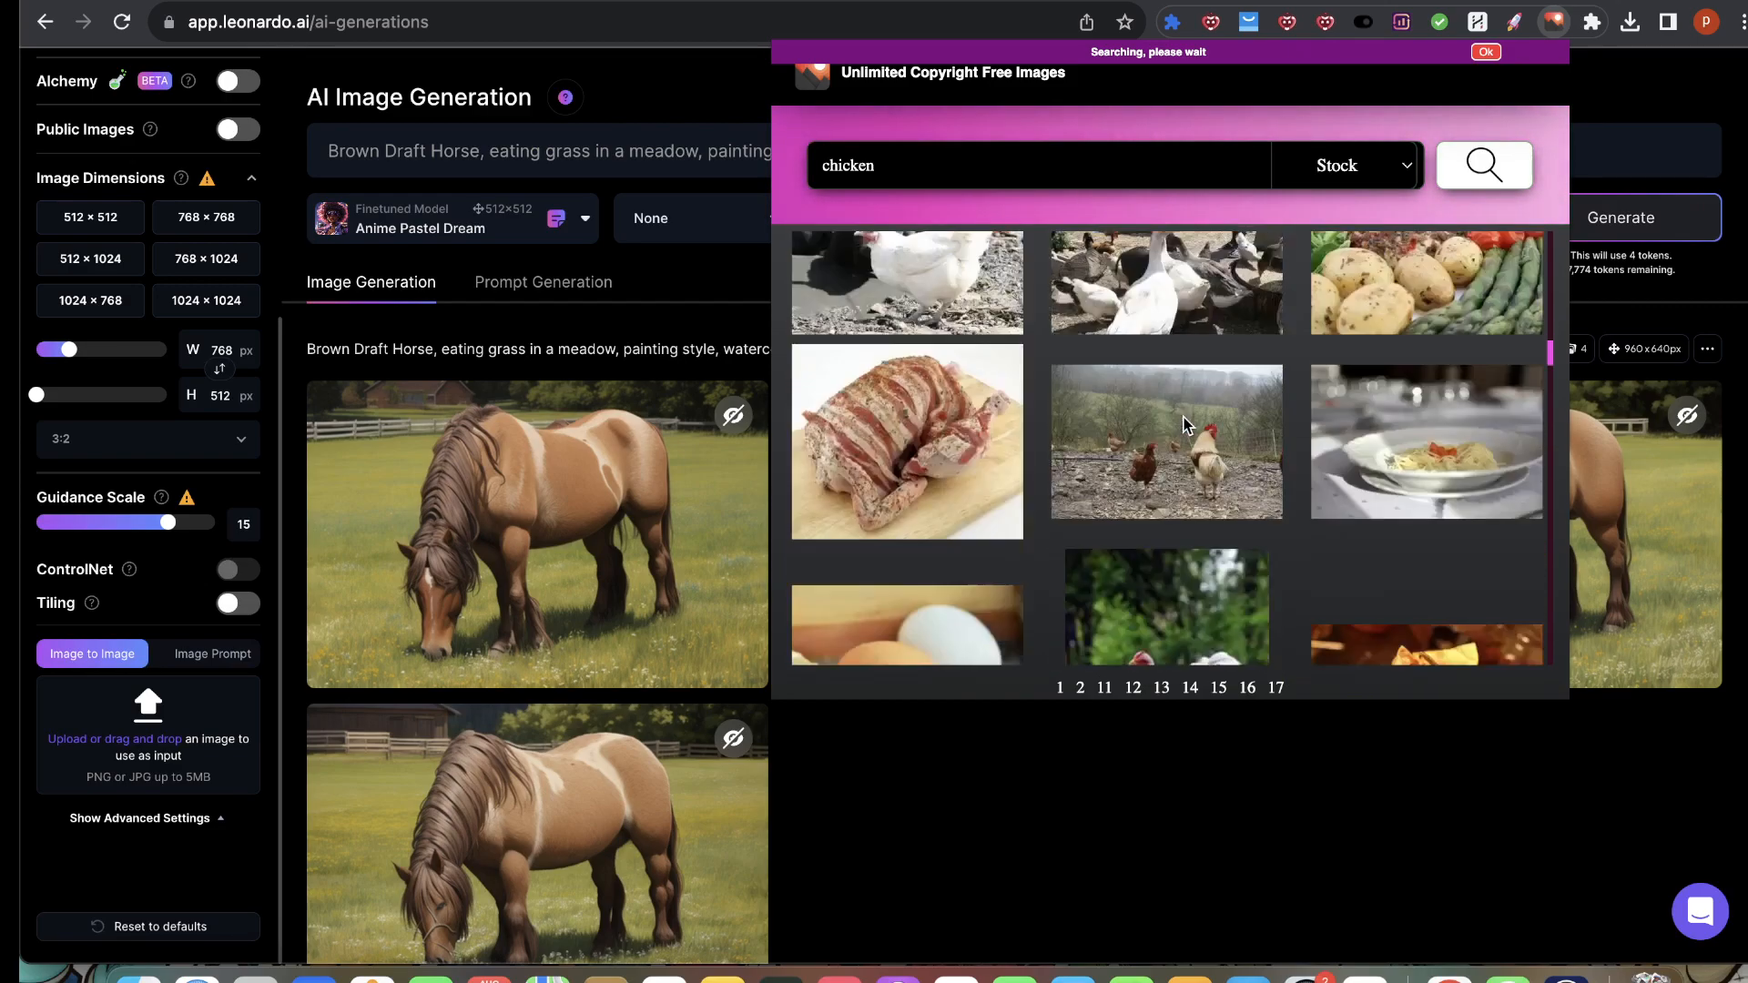
{"action": "scroll", "coordinate": [1118, 464], "scroll_direction": "down", "scroll_amount": 5}
{"action": "scroll", "coordinate": [1119, 455], "scroll_direction": "up", "scroll_amount": 8}
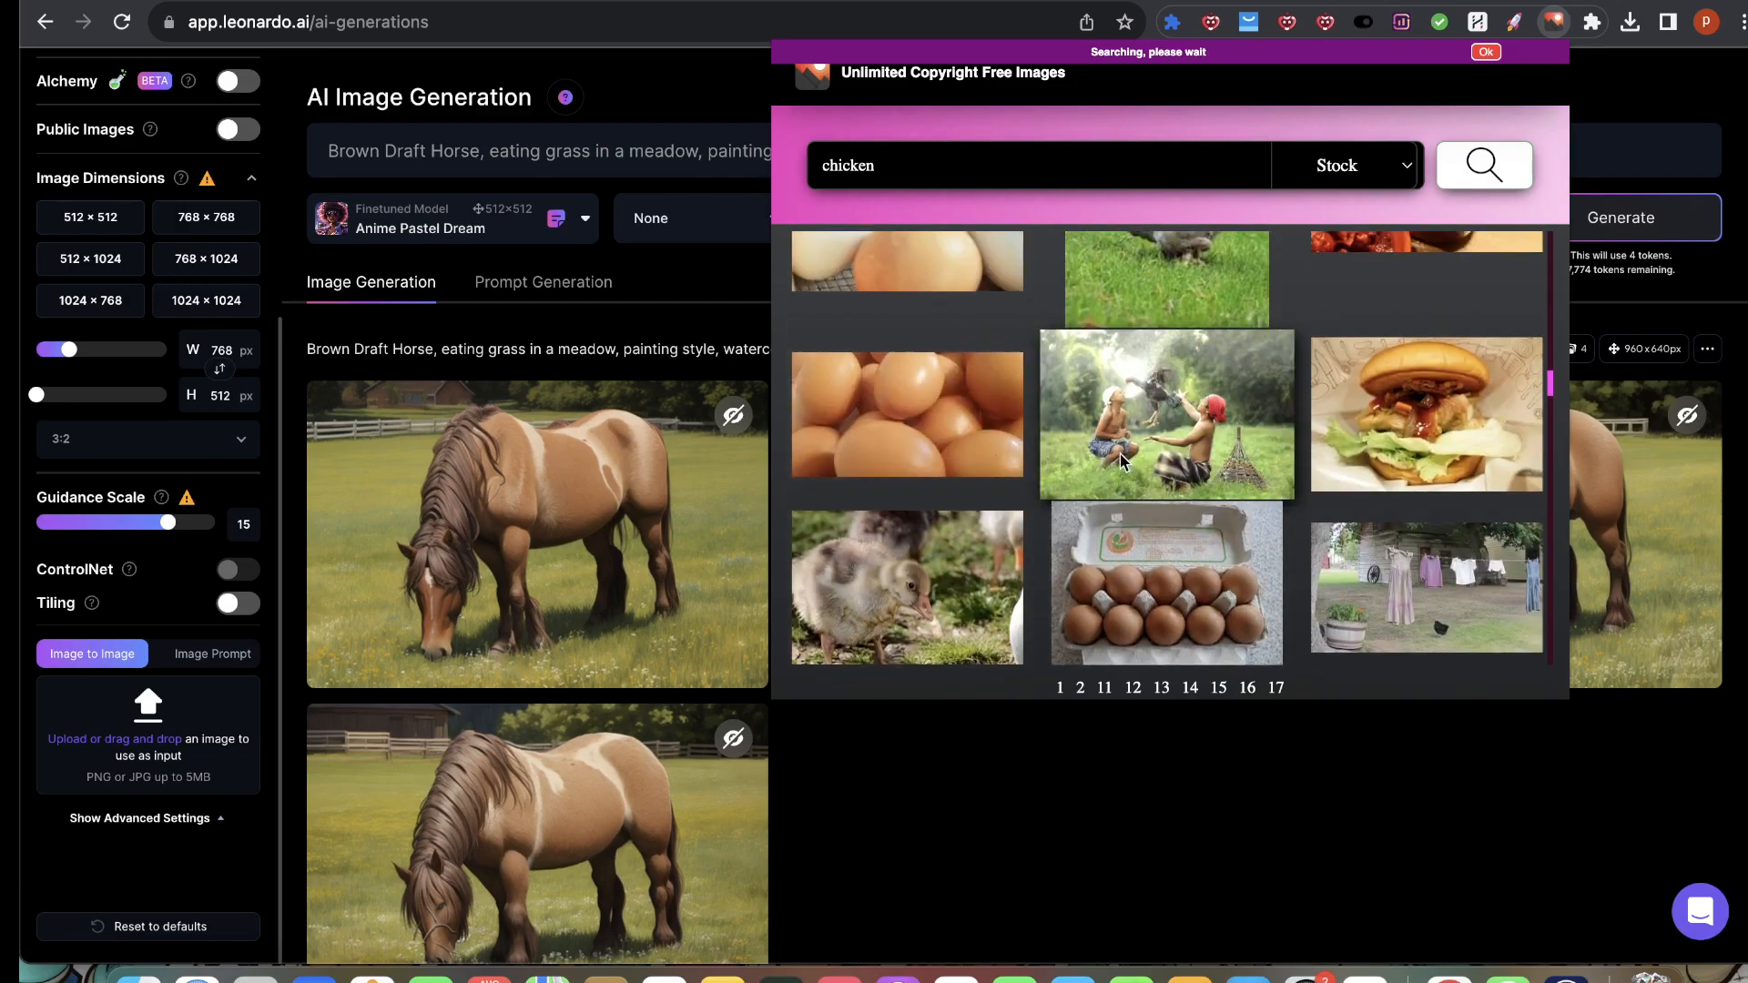
{"action": "scroll", "coordinate": [1251, 505], "scroll_direction": "down", "scroll_amount": 3}
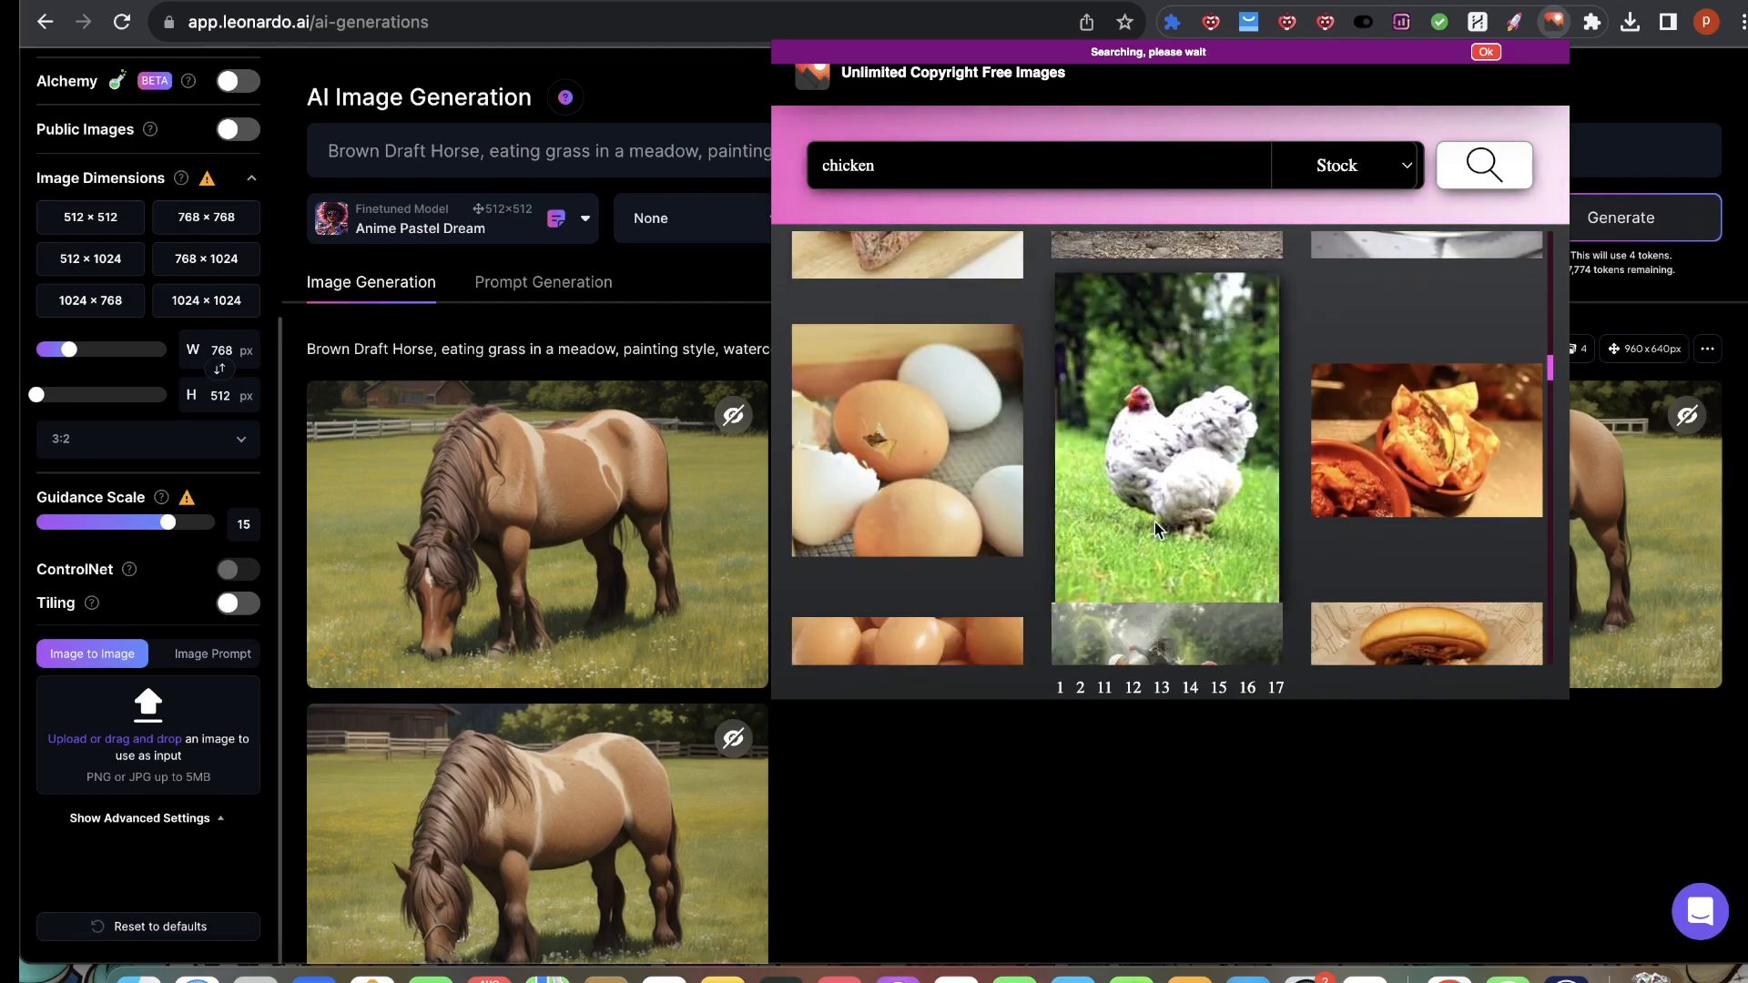
{"action": "left_click", "coordinate": [1175, 445]}
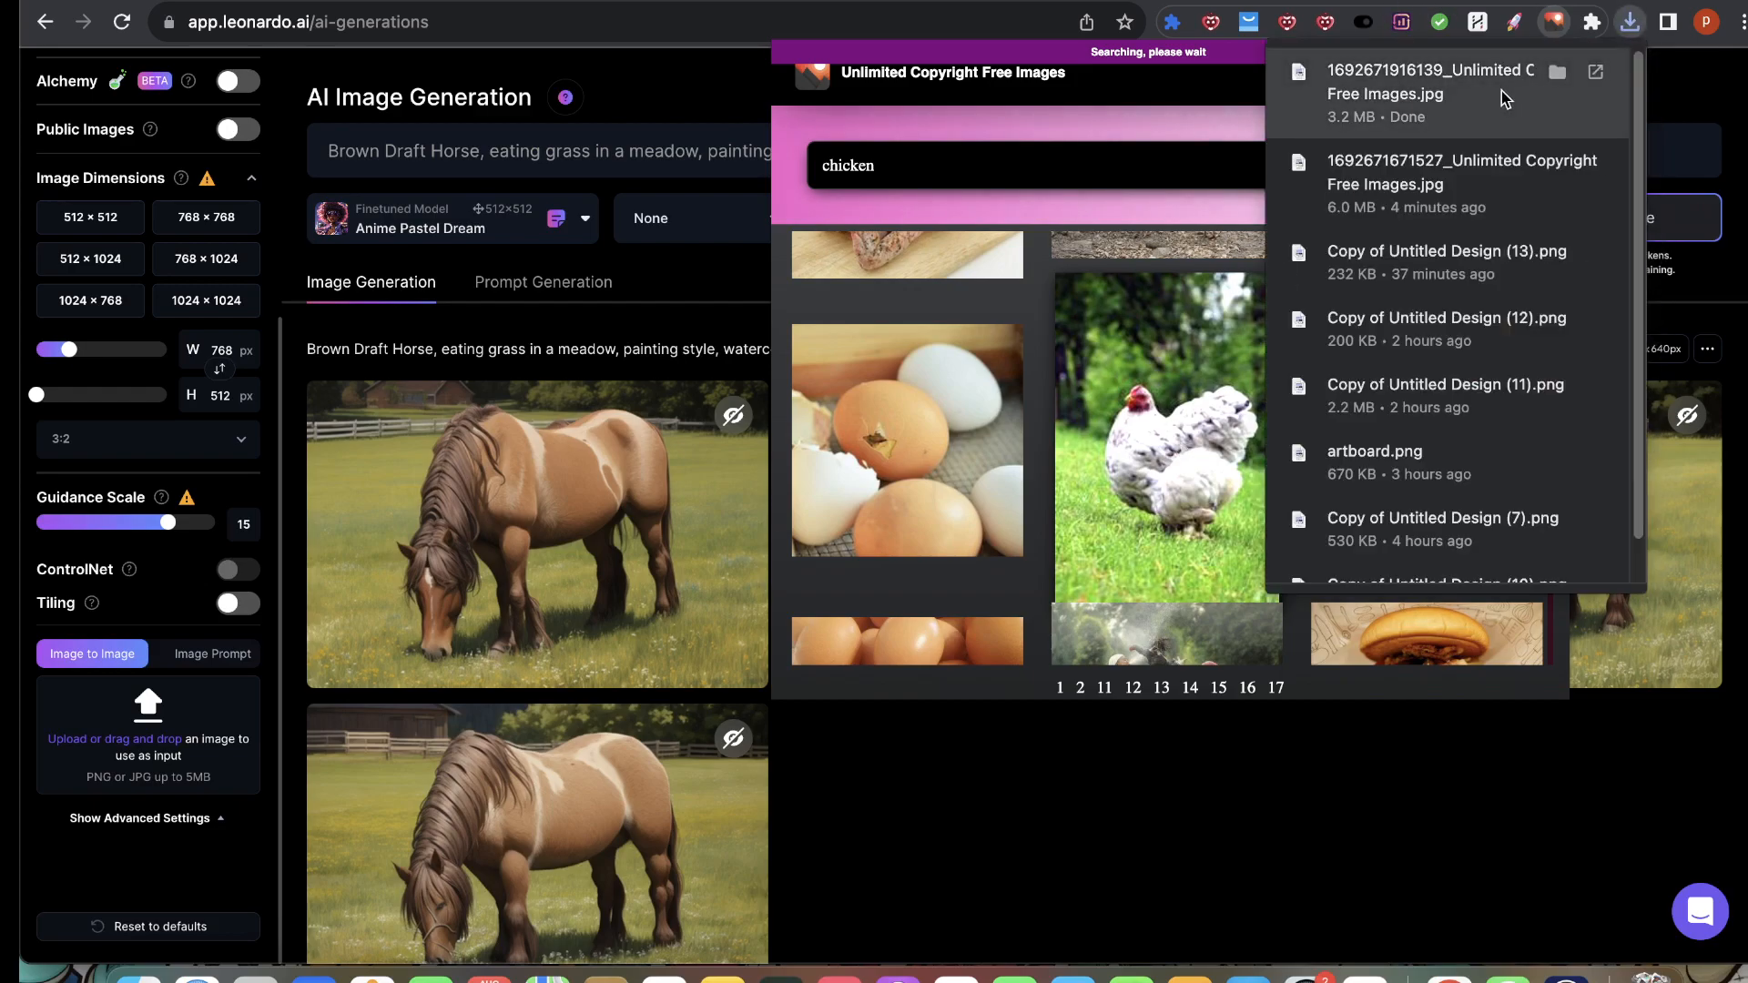
Step: Open the downloaded chicken photo in the image viewer, resize it proportionally to a height of 700 pixels and close it
{"action": "left_click", "coordinate": [1407, 107]}
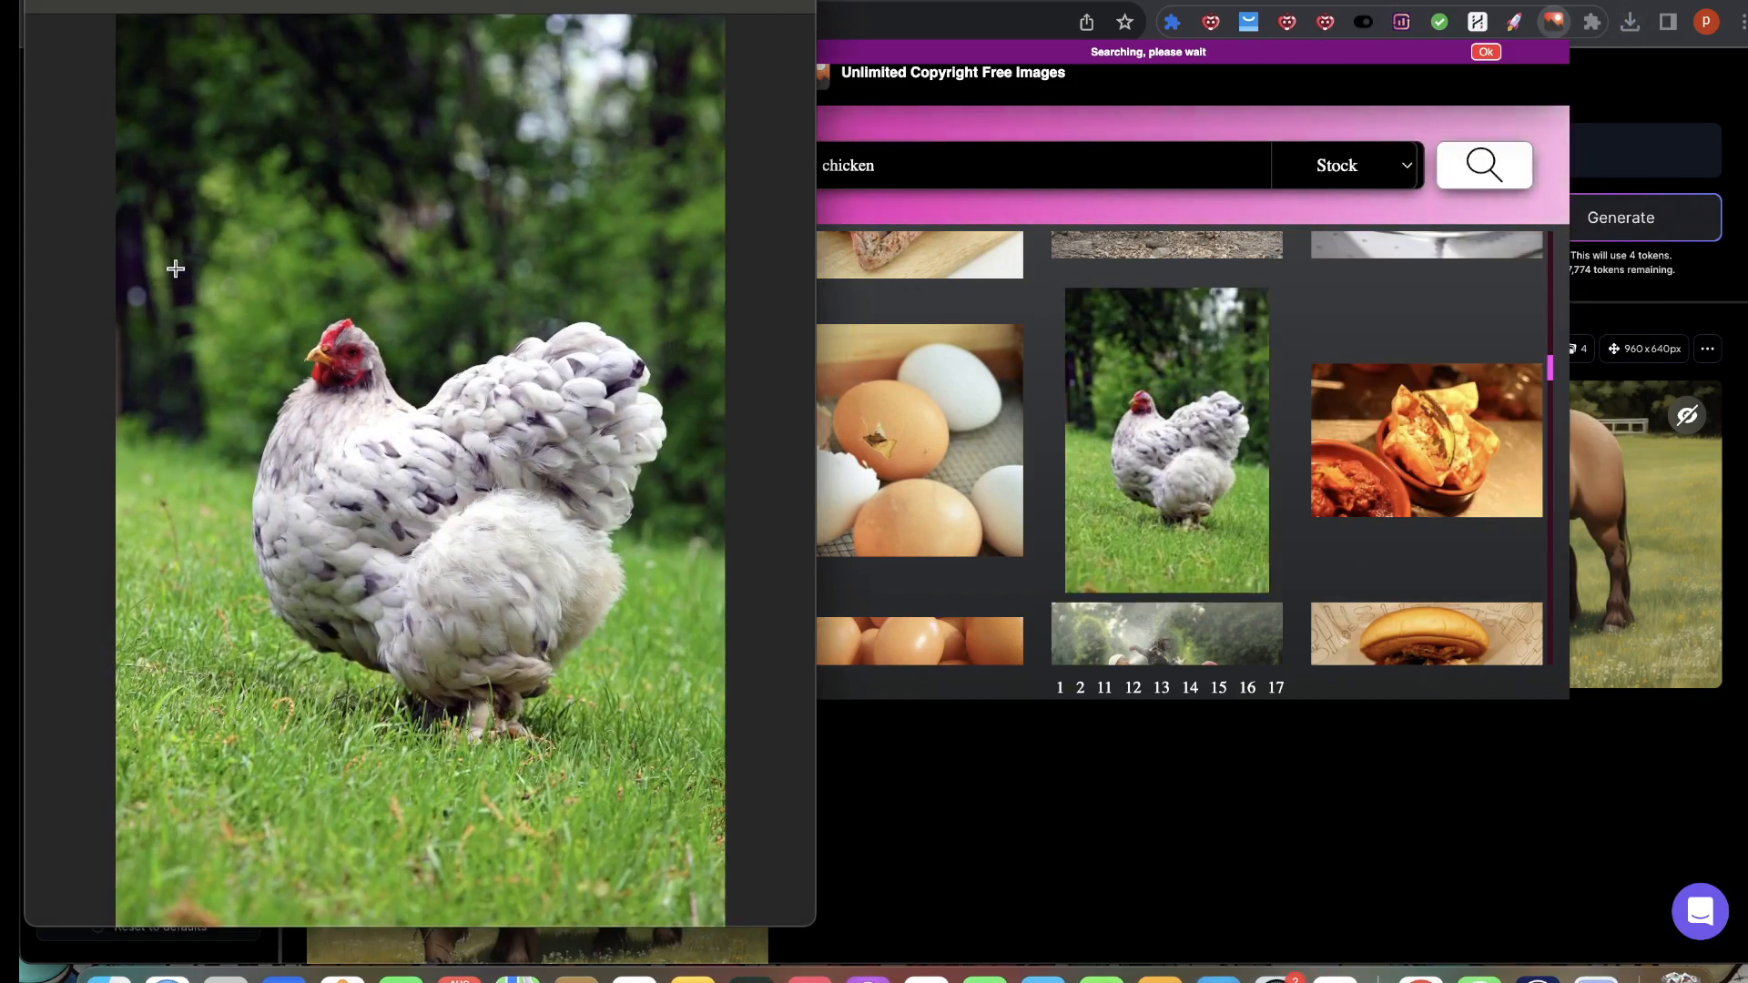
{"action": "left_click_drag", "start_coordinate": [351, 6], "coordinate": [901, 5]}
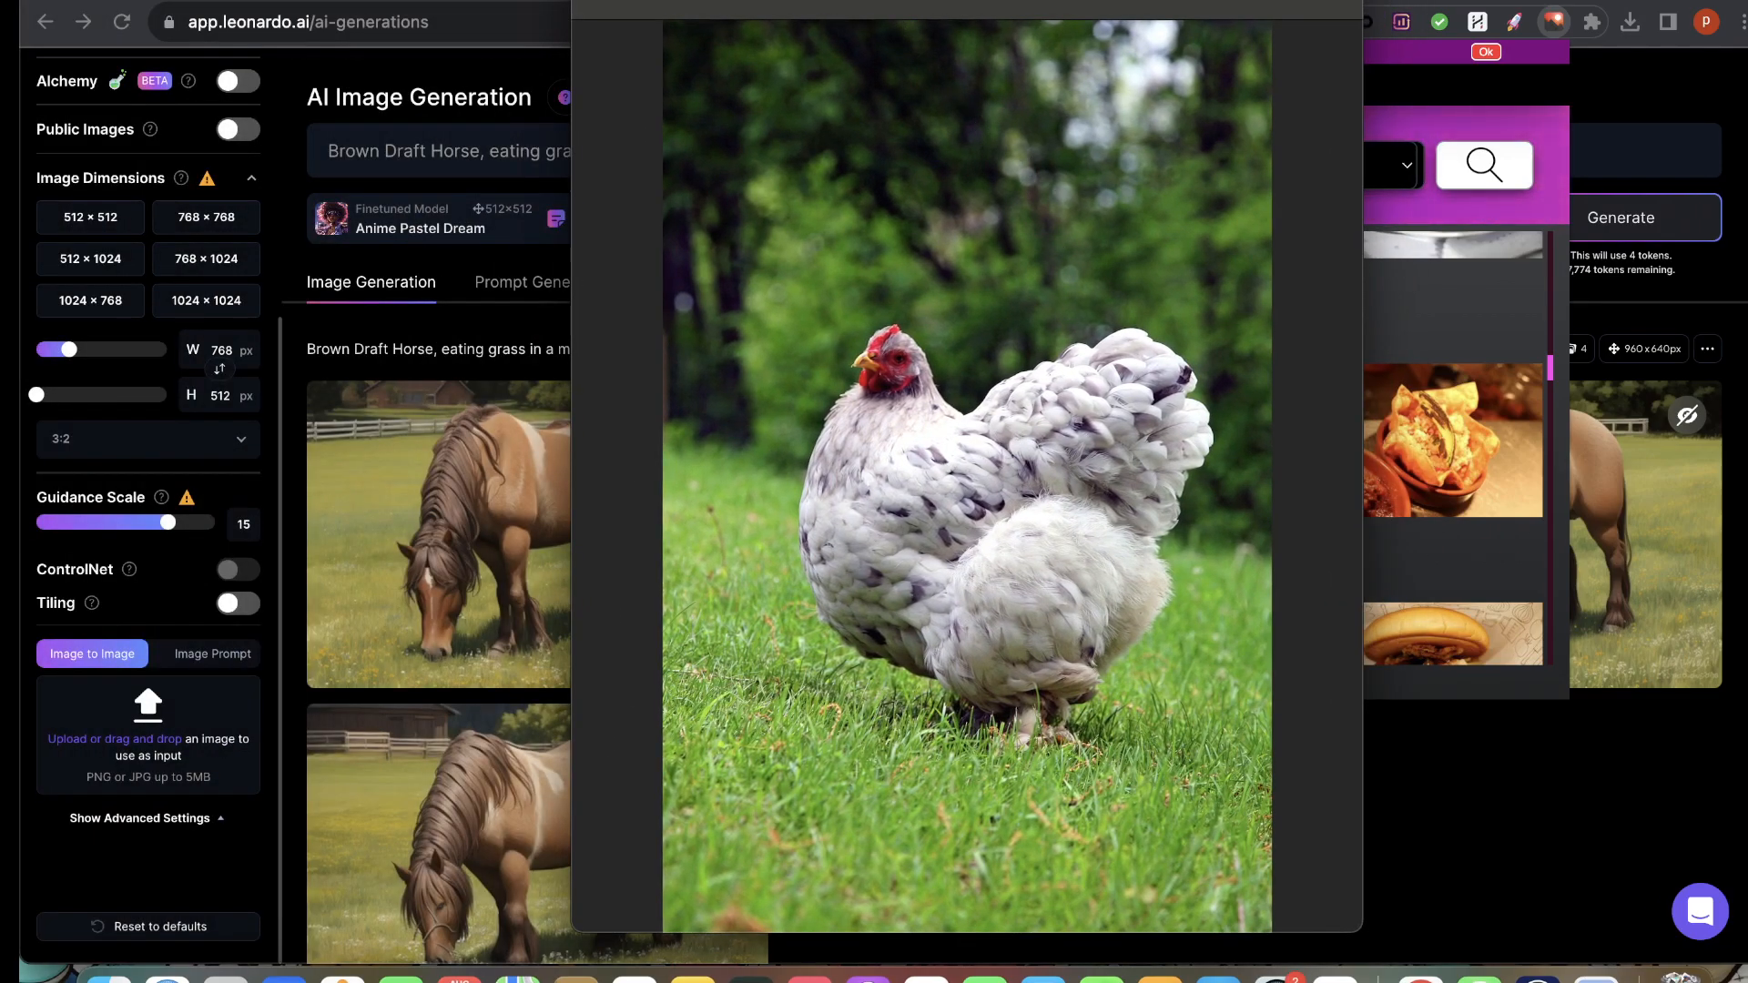
{"action": "left_click", "coordinate": [1284, 1]}
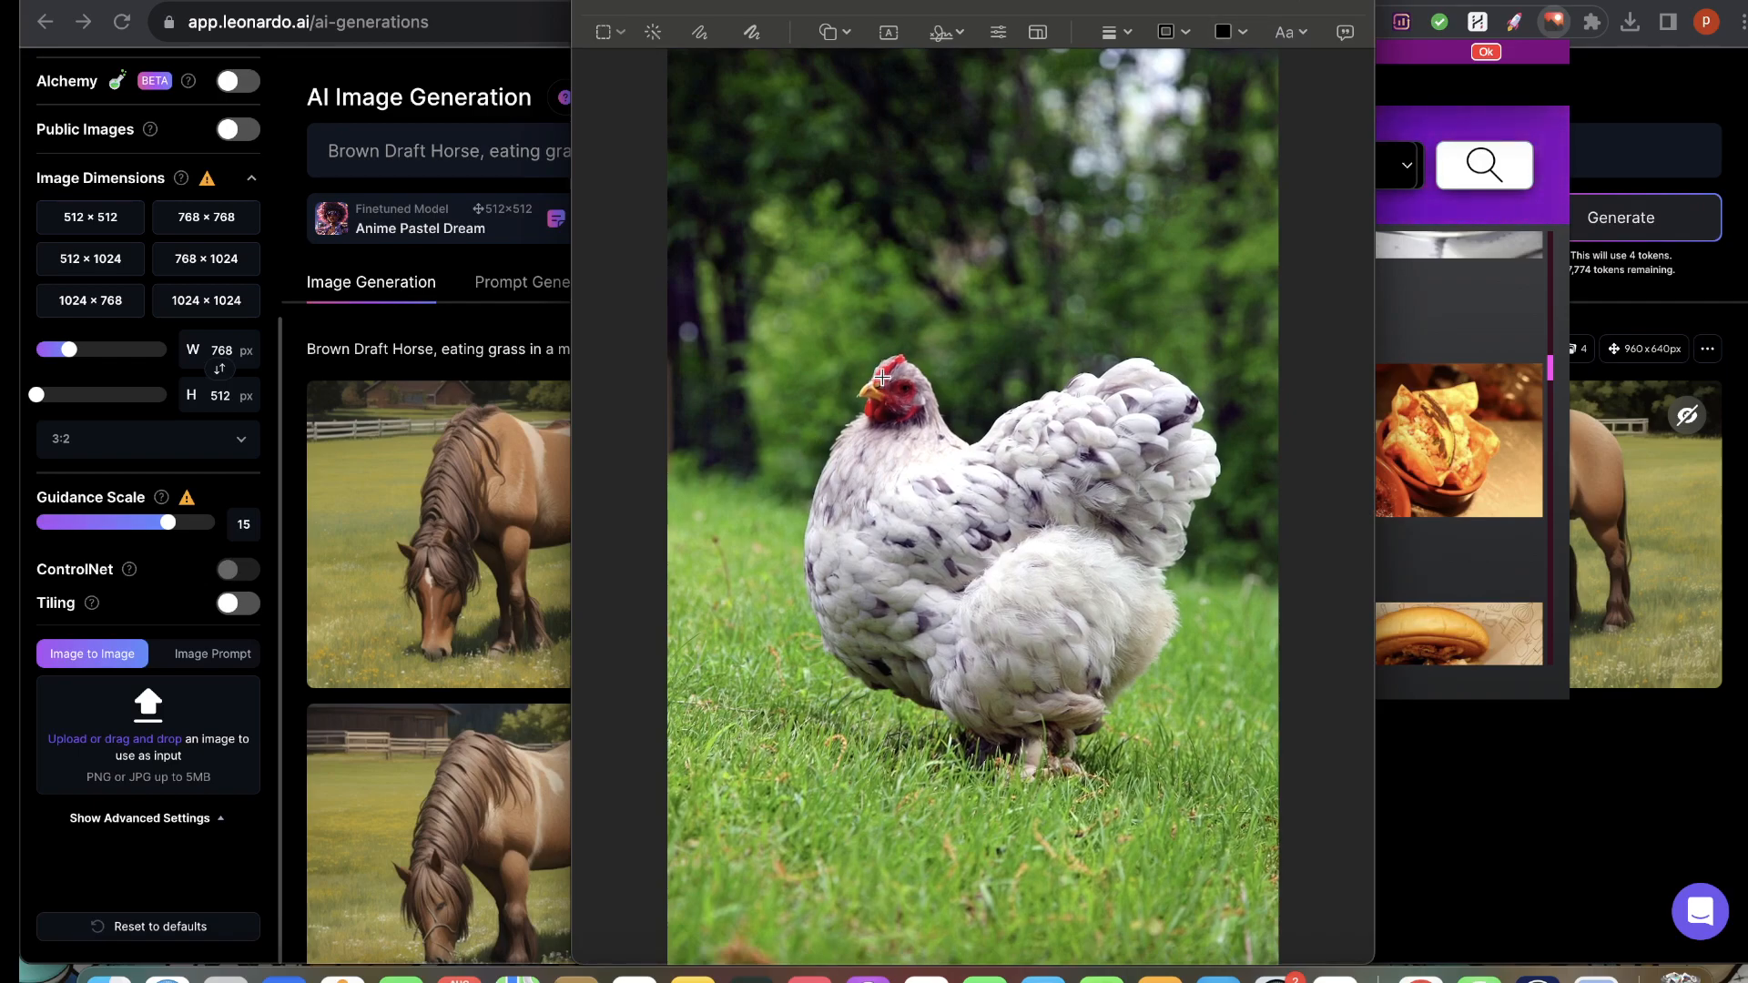
{"action": "left_click", "coordinate": [1037, 32]}
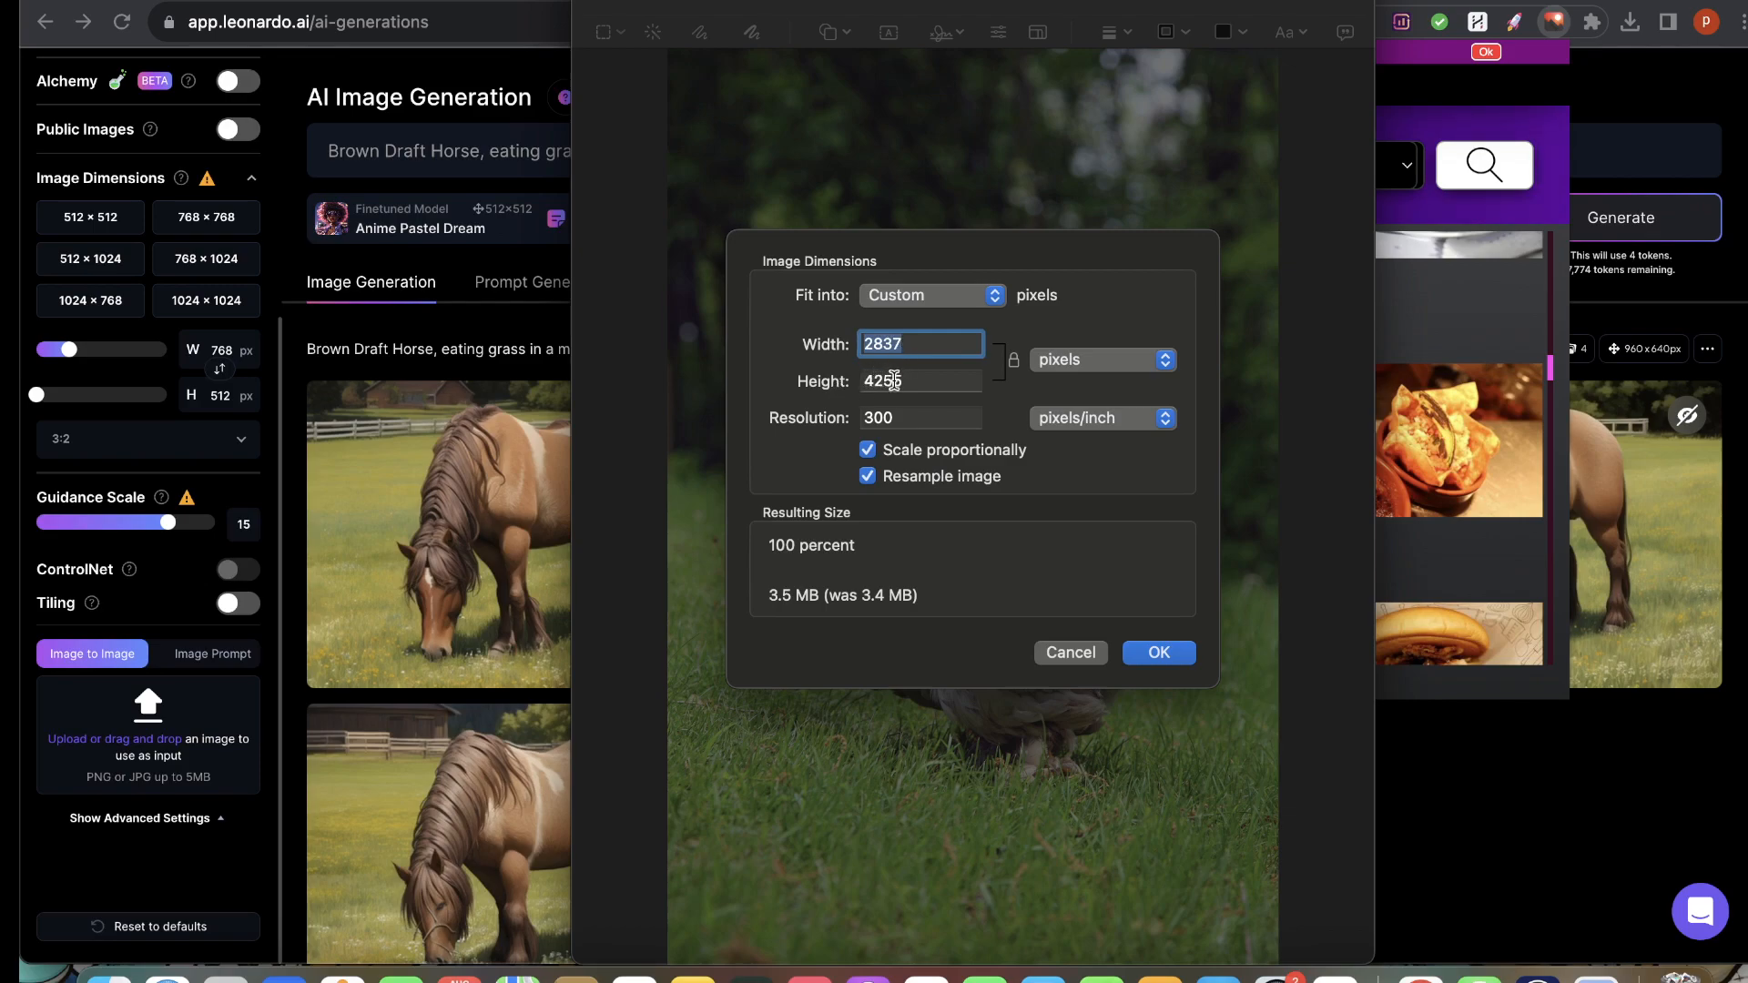
{"action": "key", "text": "Tab"}
{"action": "type", "text": "700"}
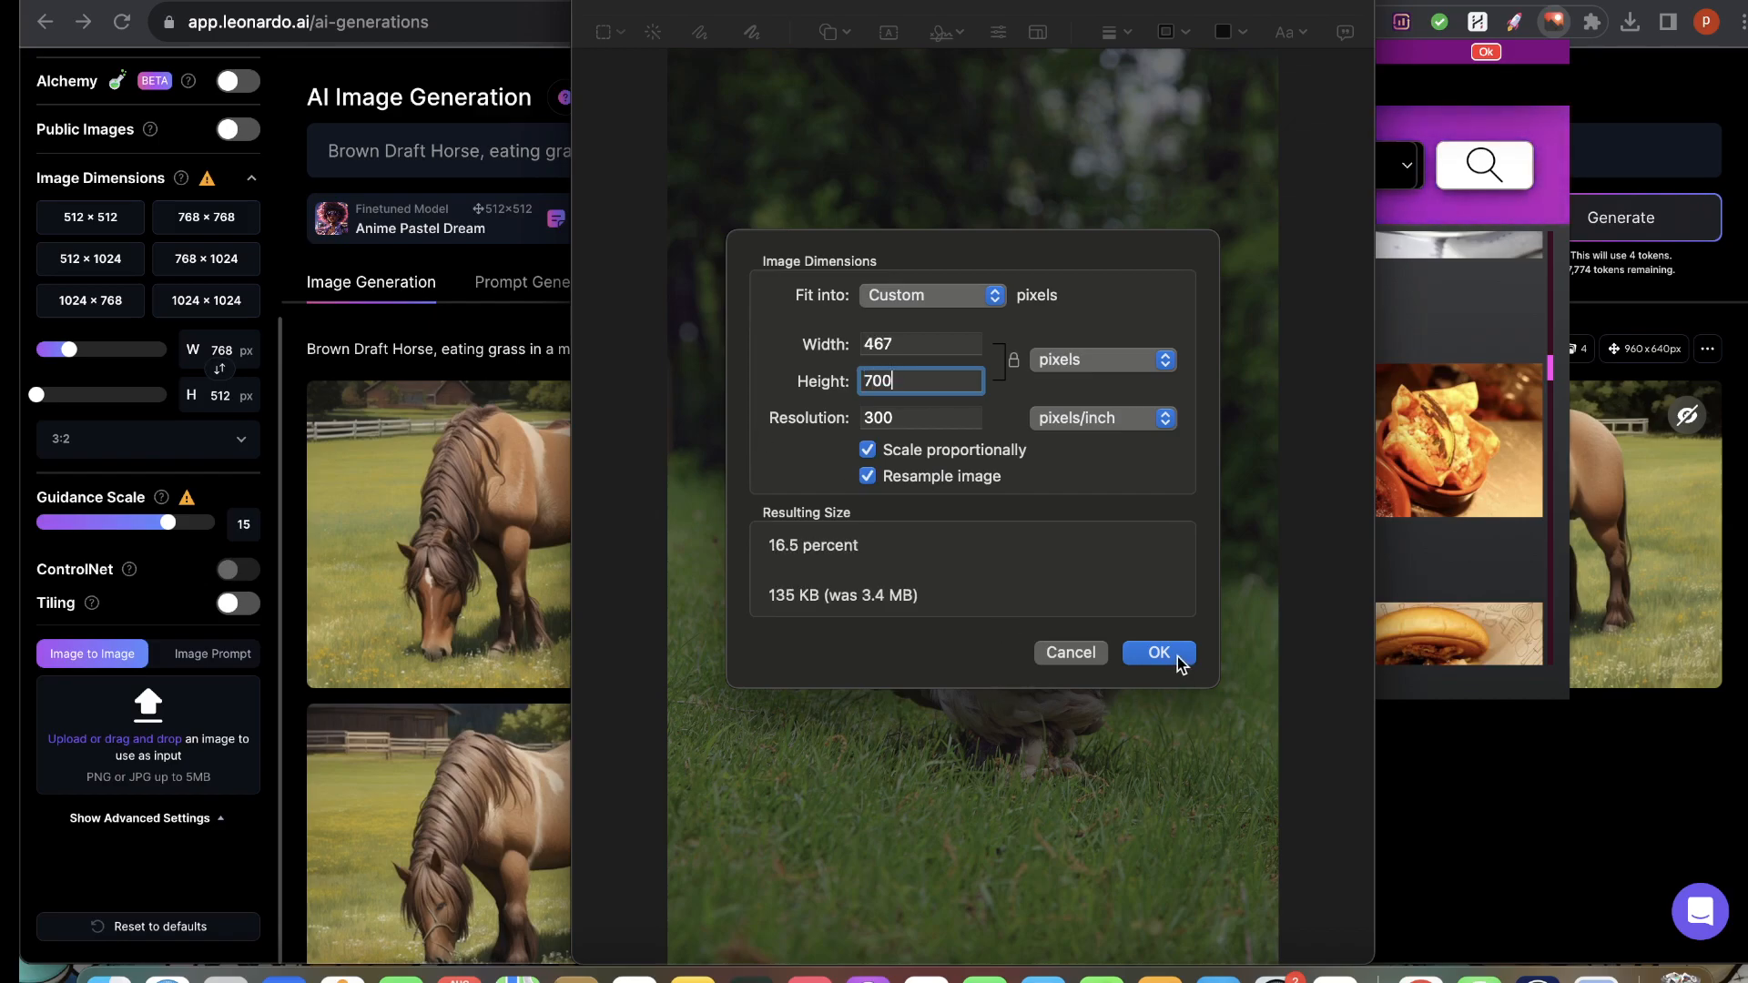
{"action": "left_click", "coordinate": [1156, 652]}
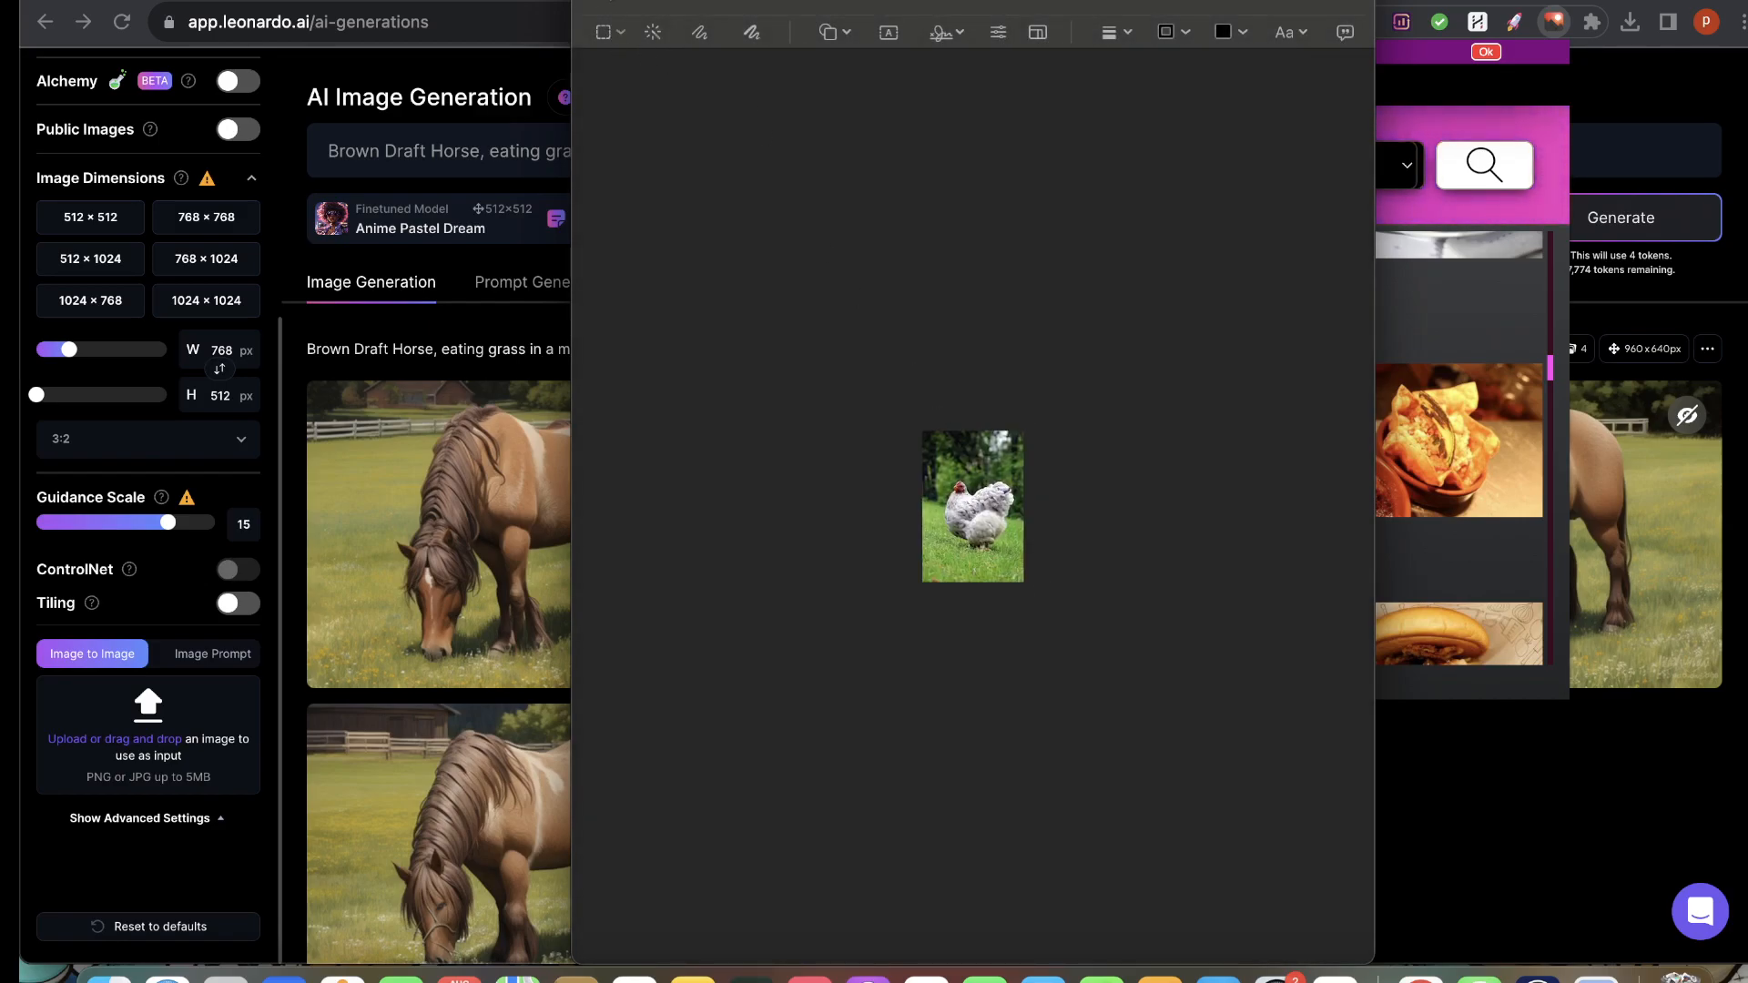
{"action": "key", "text": "super+w"}
Step: Add the resized chicken photo from the Downloads folder as the Image to Image input
{"action": "left_click", "coordinate": [118, 976]}
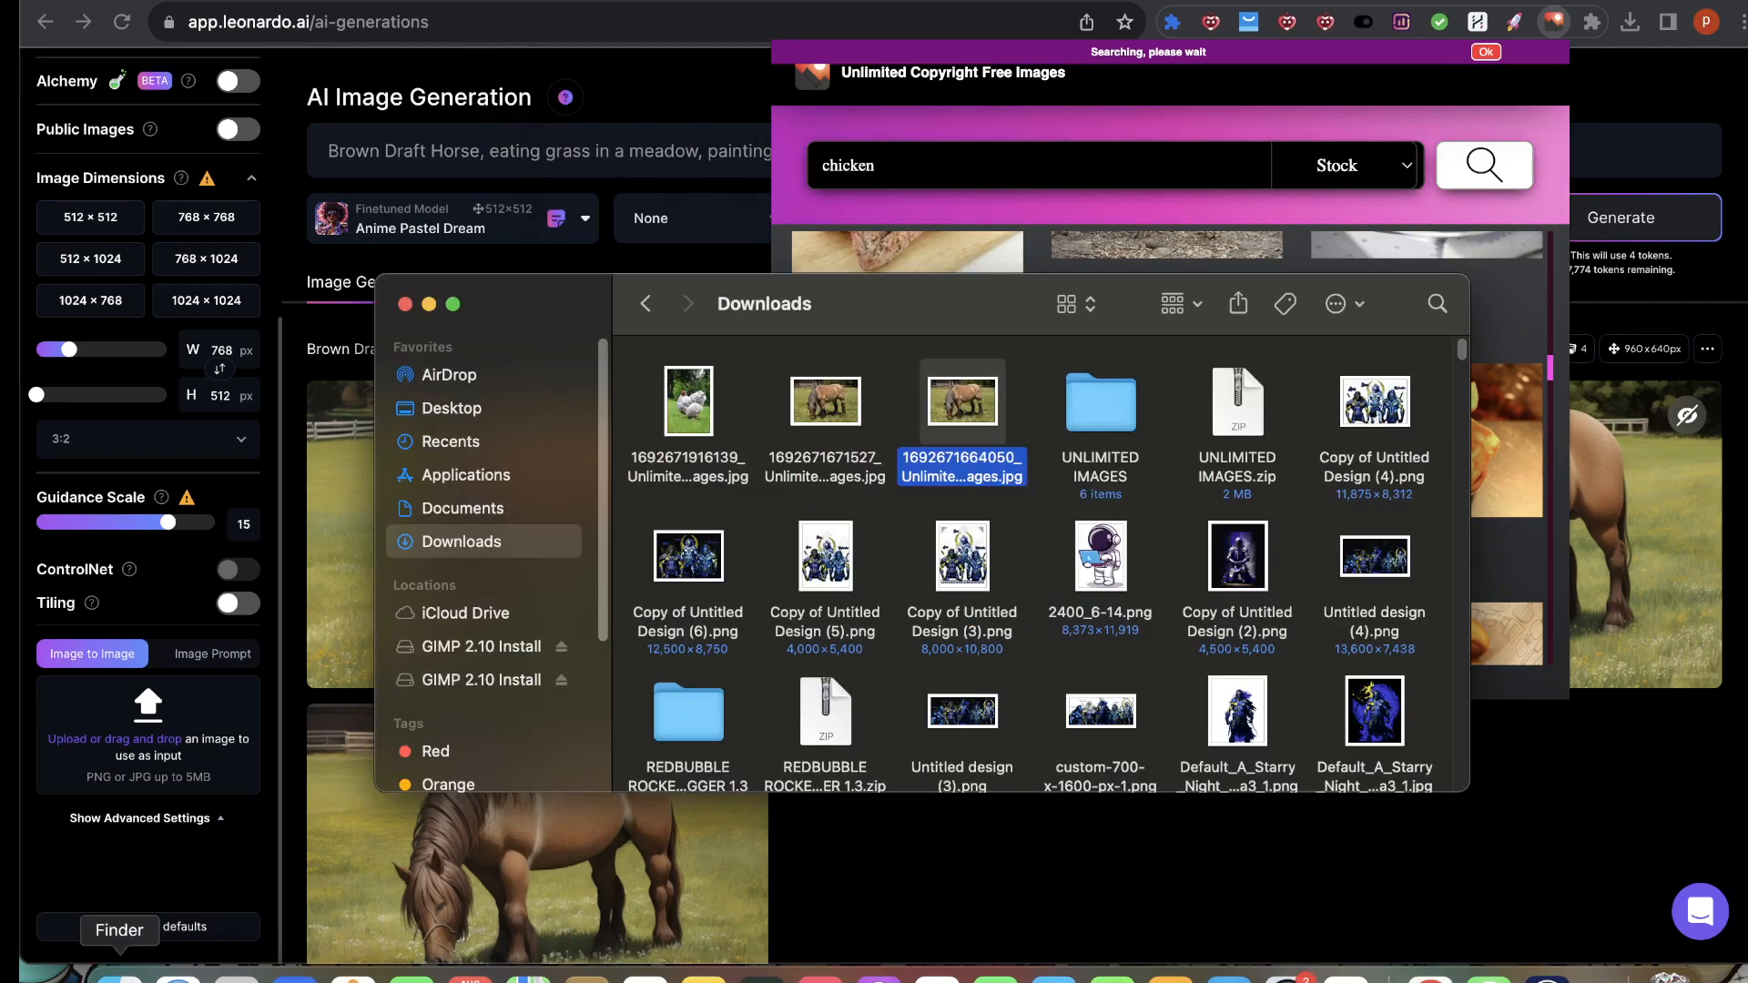
{"action": "left_click_drag", "start_coordinate": [688, 400], "coordinate": [148, 746]}
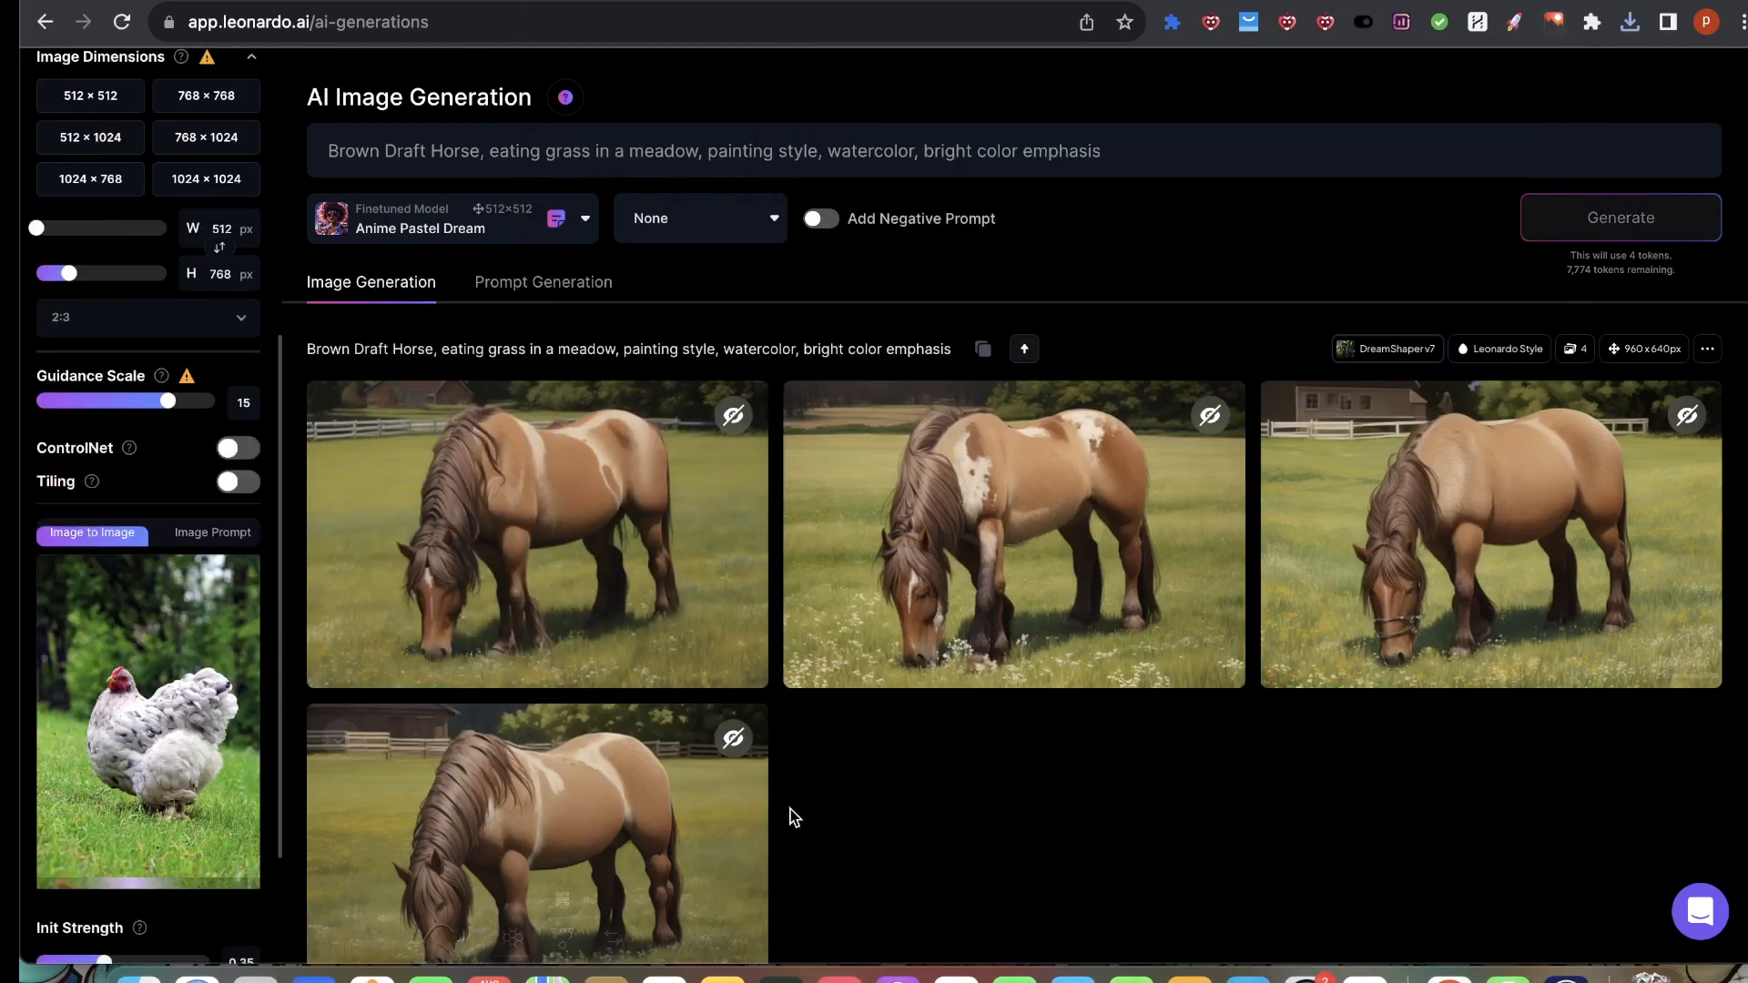
{"action": "scroll", "coordinate": [182, 728], "scroll_direction": "down", "scroll_amount": 3}
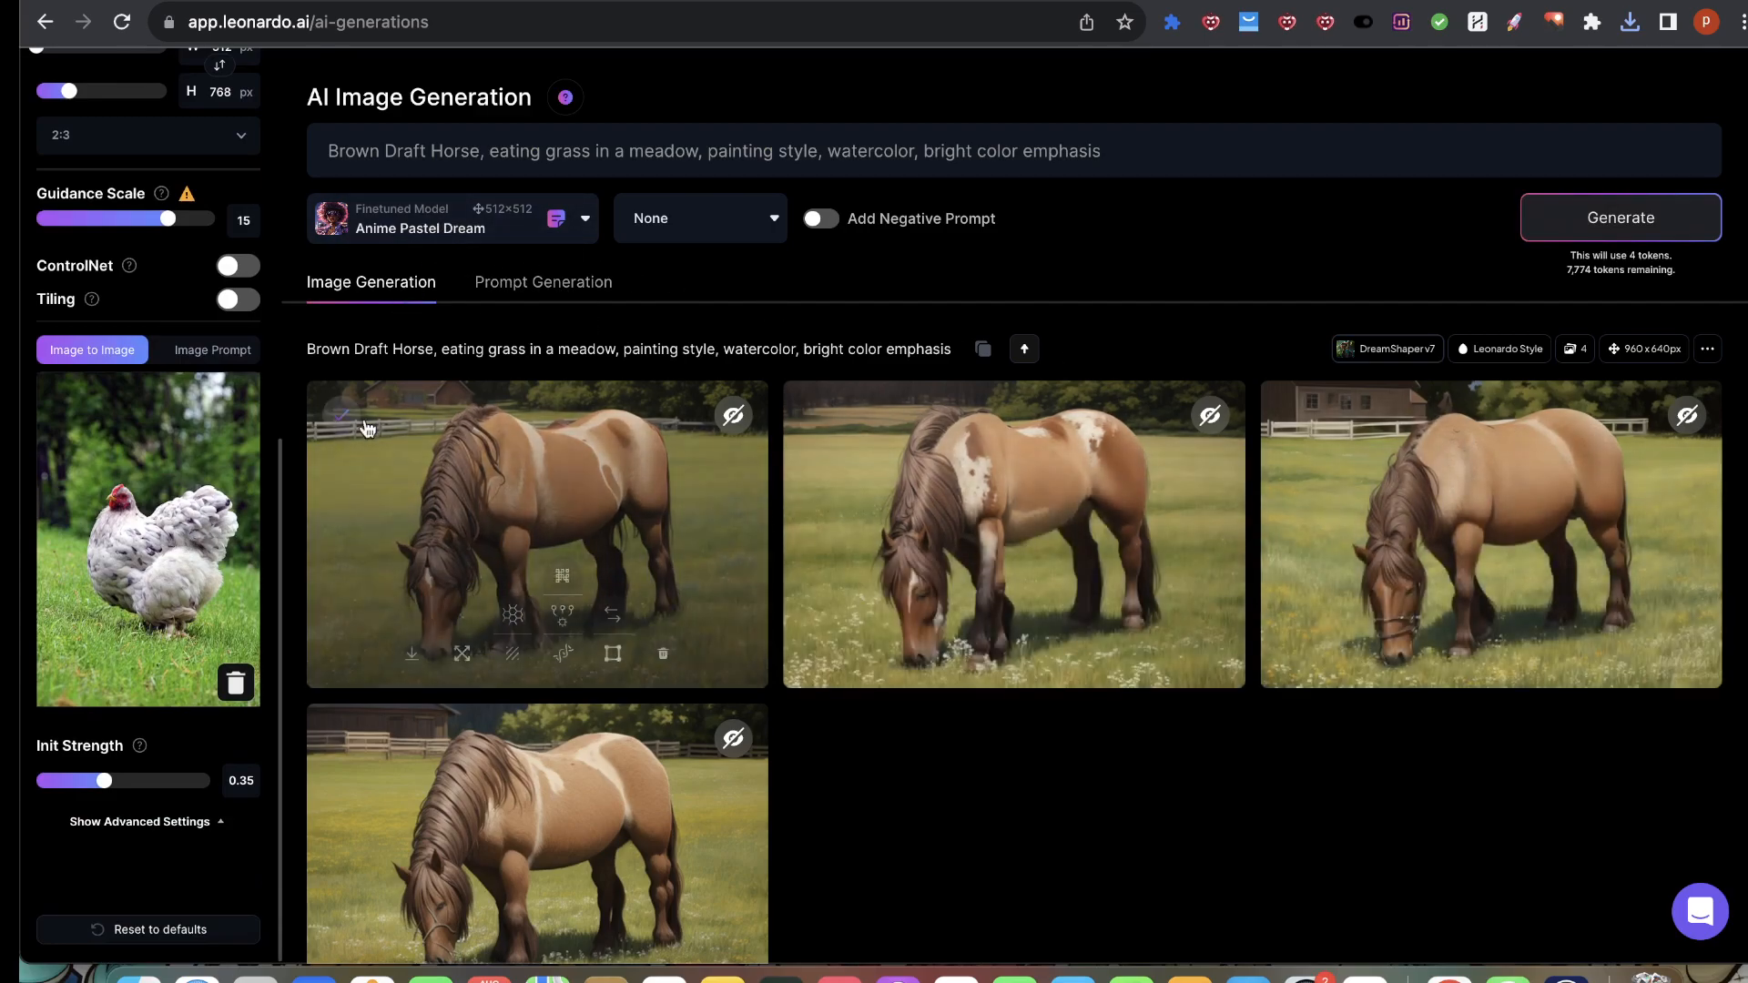
Step: Change the prompt to "white feathered chicken in a grassy pasture, painting style, watercolor, bright color emphasis, starry night stlye"
{"action": "left_click_drag", "start_coordinate": [327, 151], "coordinate": [732, 177]}
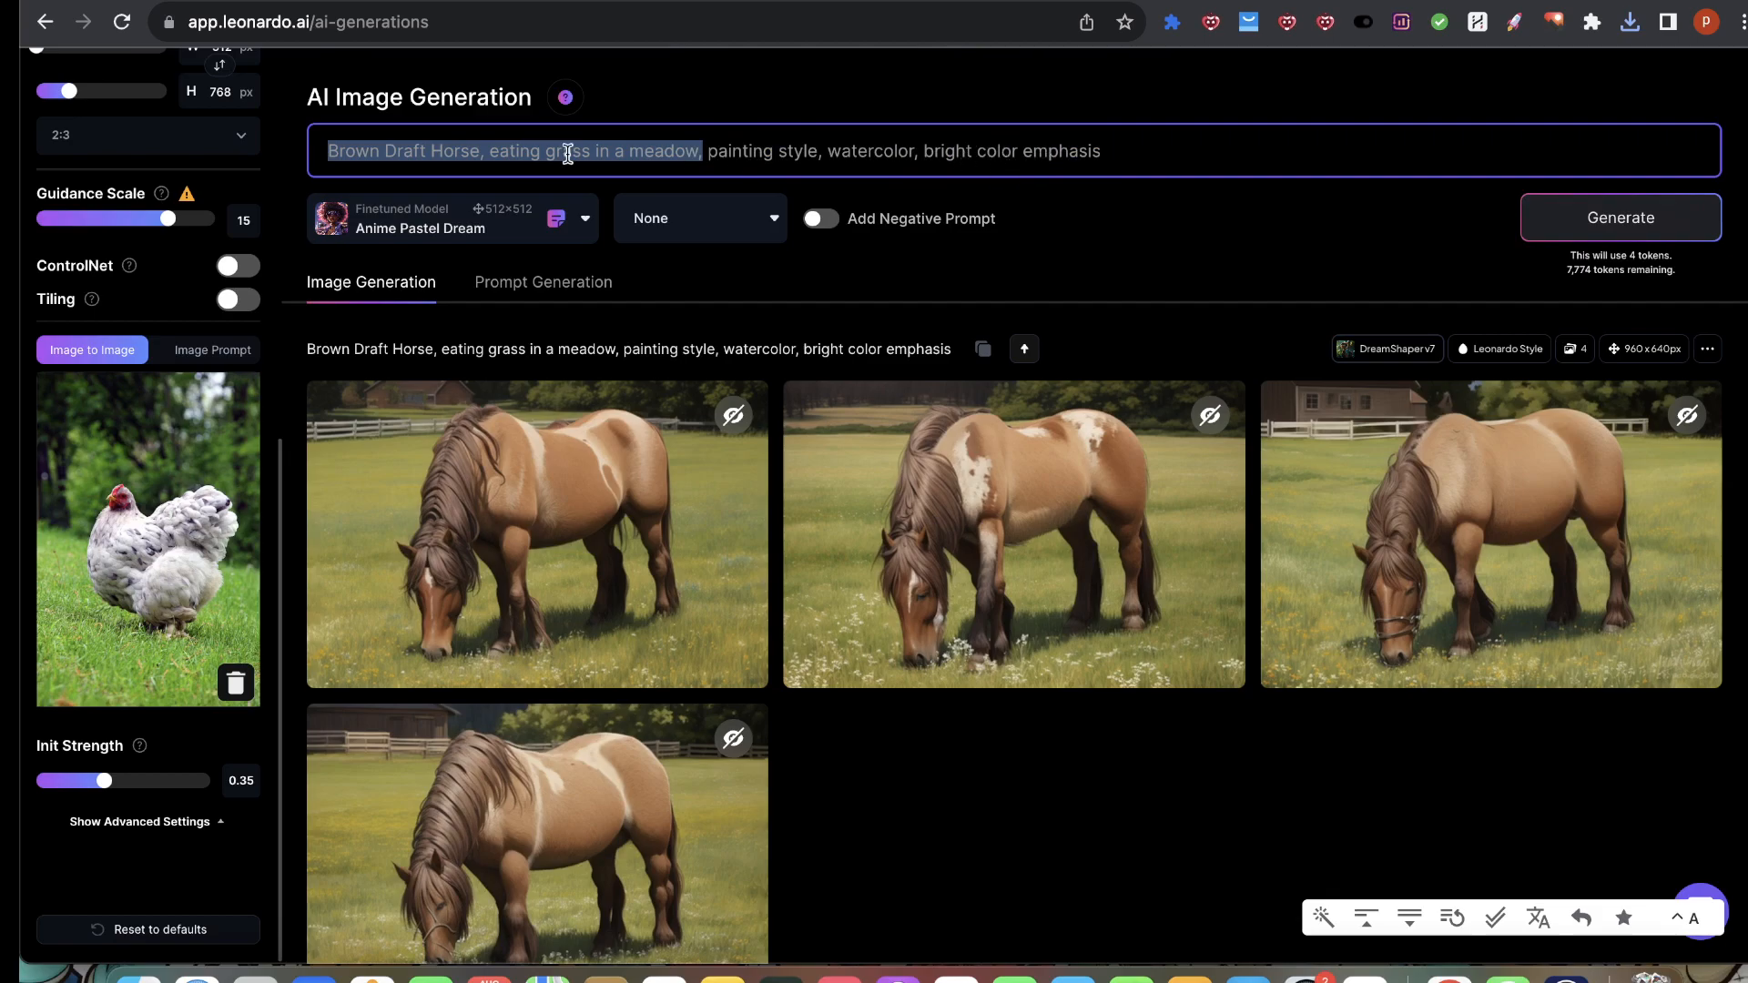
{"action": "key", "text": "BackSpace"}
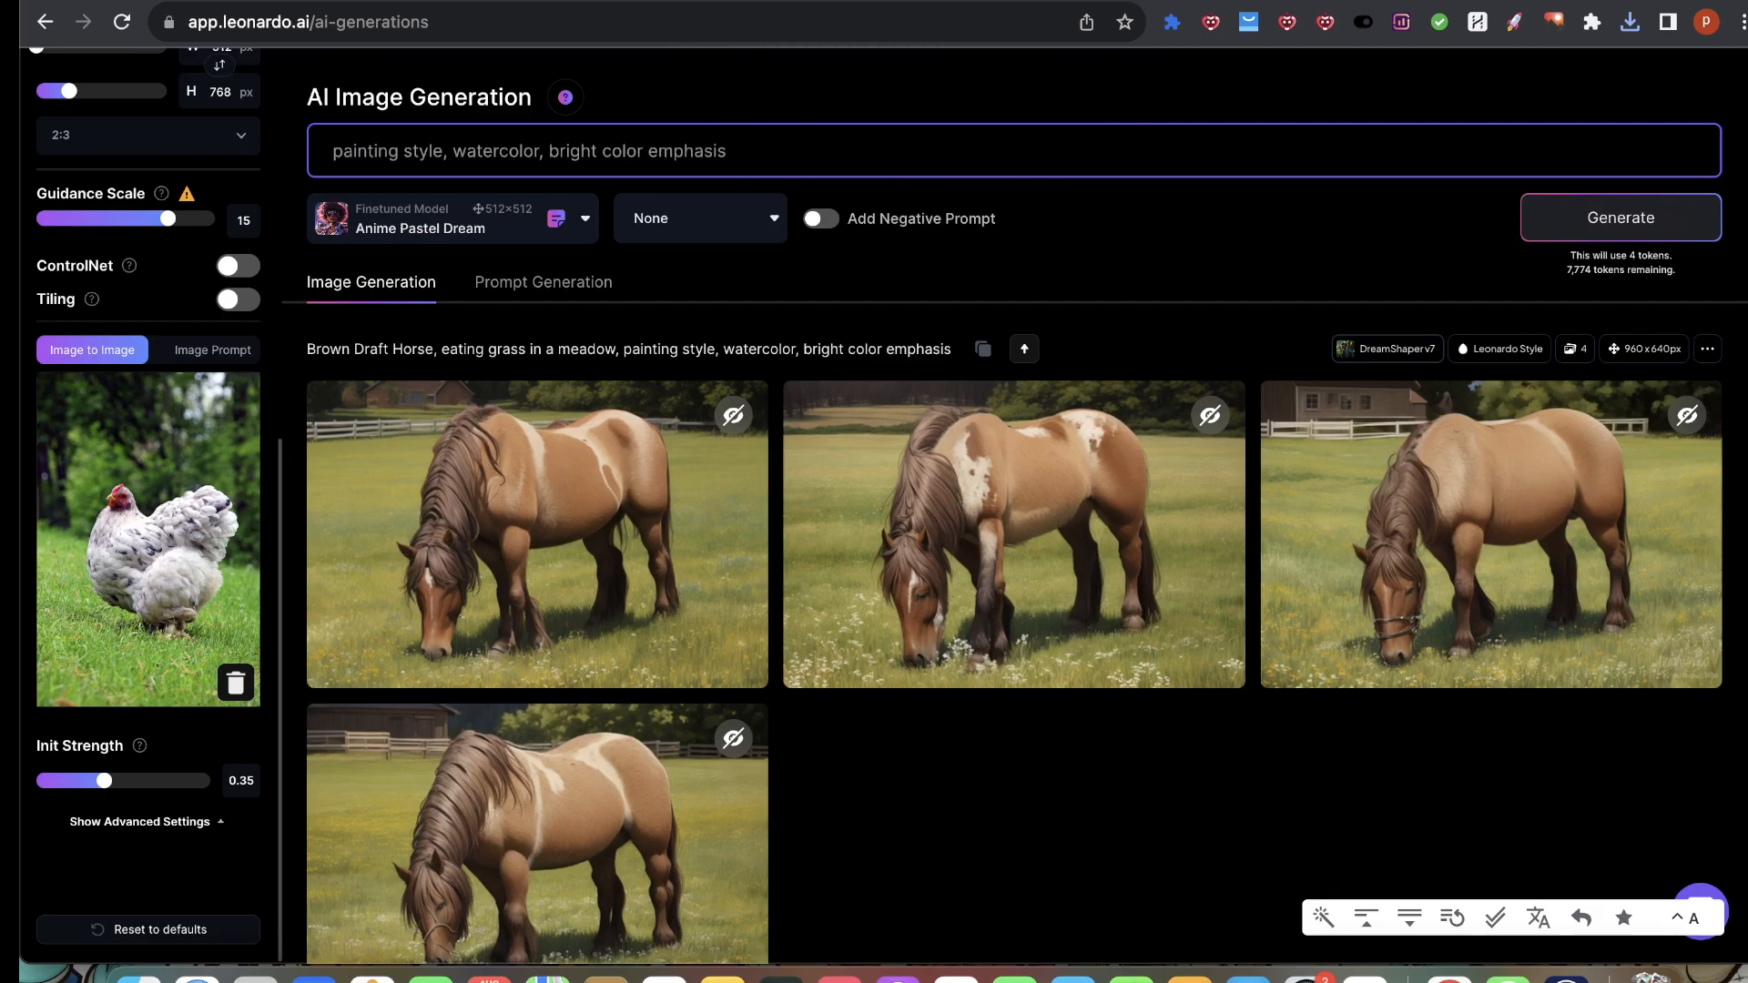
{"action": "type", "text": "white  feathered chicken in a grassy pasture,"}
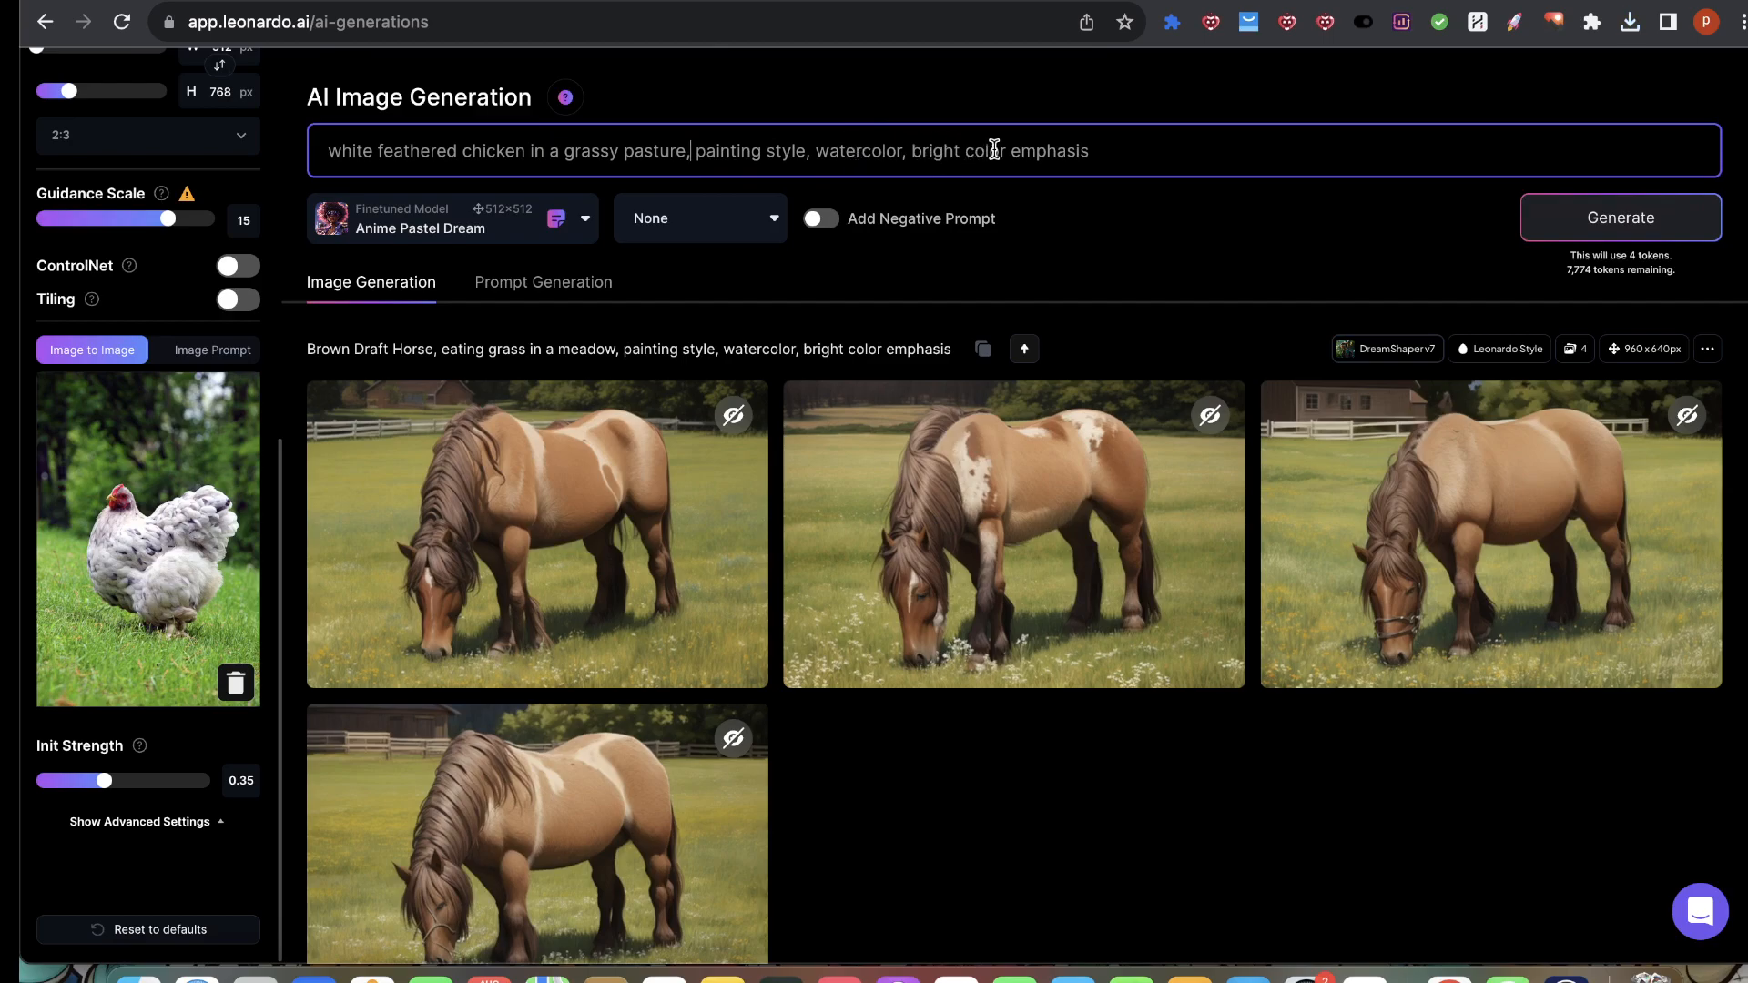
{"action": "left_click", "coordinate": [1109, 143]}
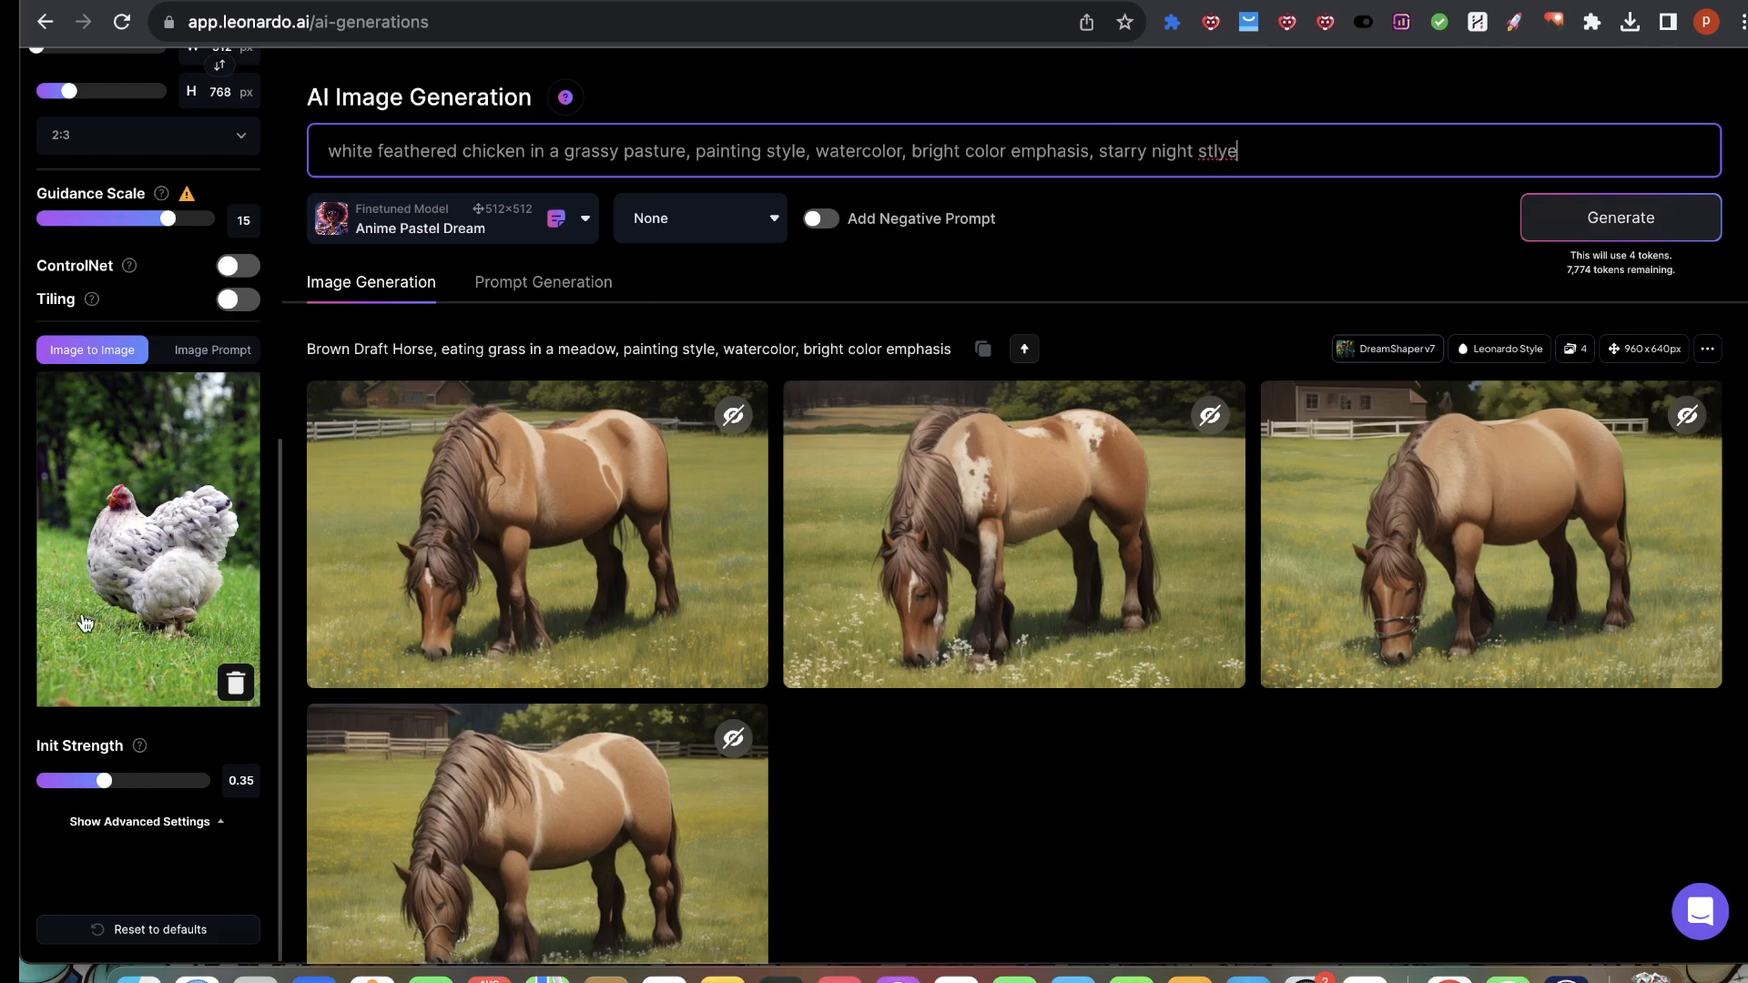
Step: Set the Init Strength to 0.26 and generate four images from the chicken photo
{"action": "left_click_drag", "start_coordinate": [94, 792], "coordinate": [88, 790]}
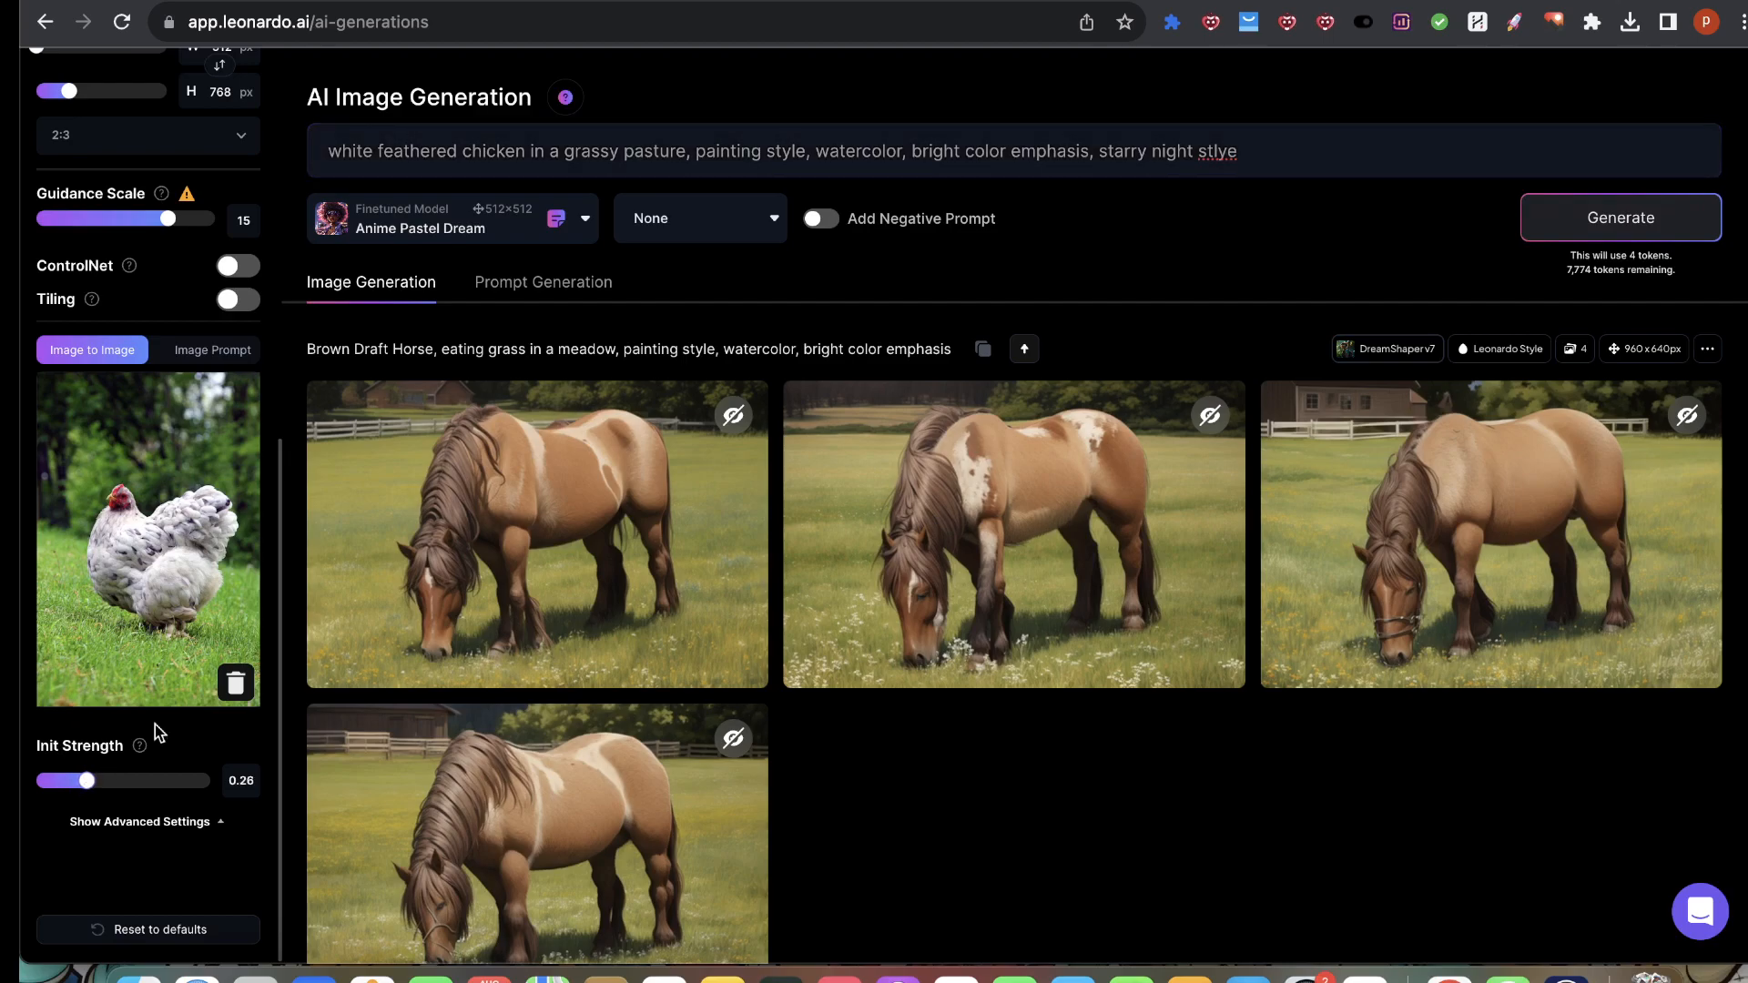
{"action": "scroll", "coordinate": [137, 728], "scroll_direction": "up", "scroll_amount": 10}
{"action": "scroll", "coordinate": [182, 674], "scroll_direction": "down", "scroll_amount": 3}
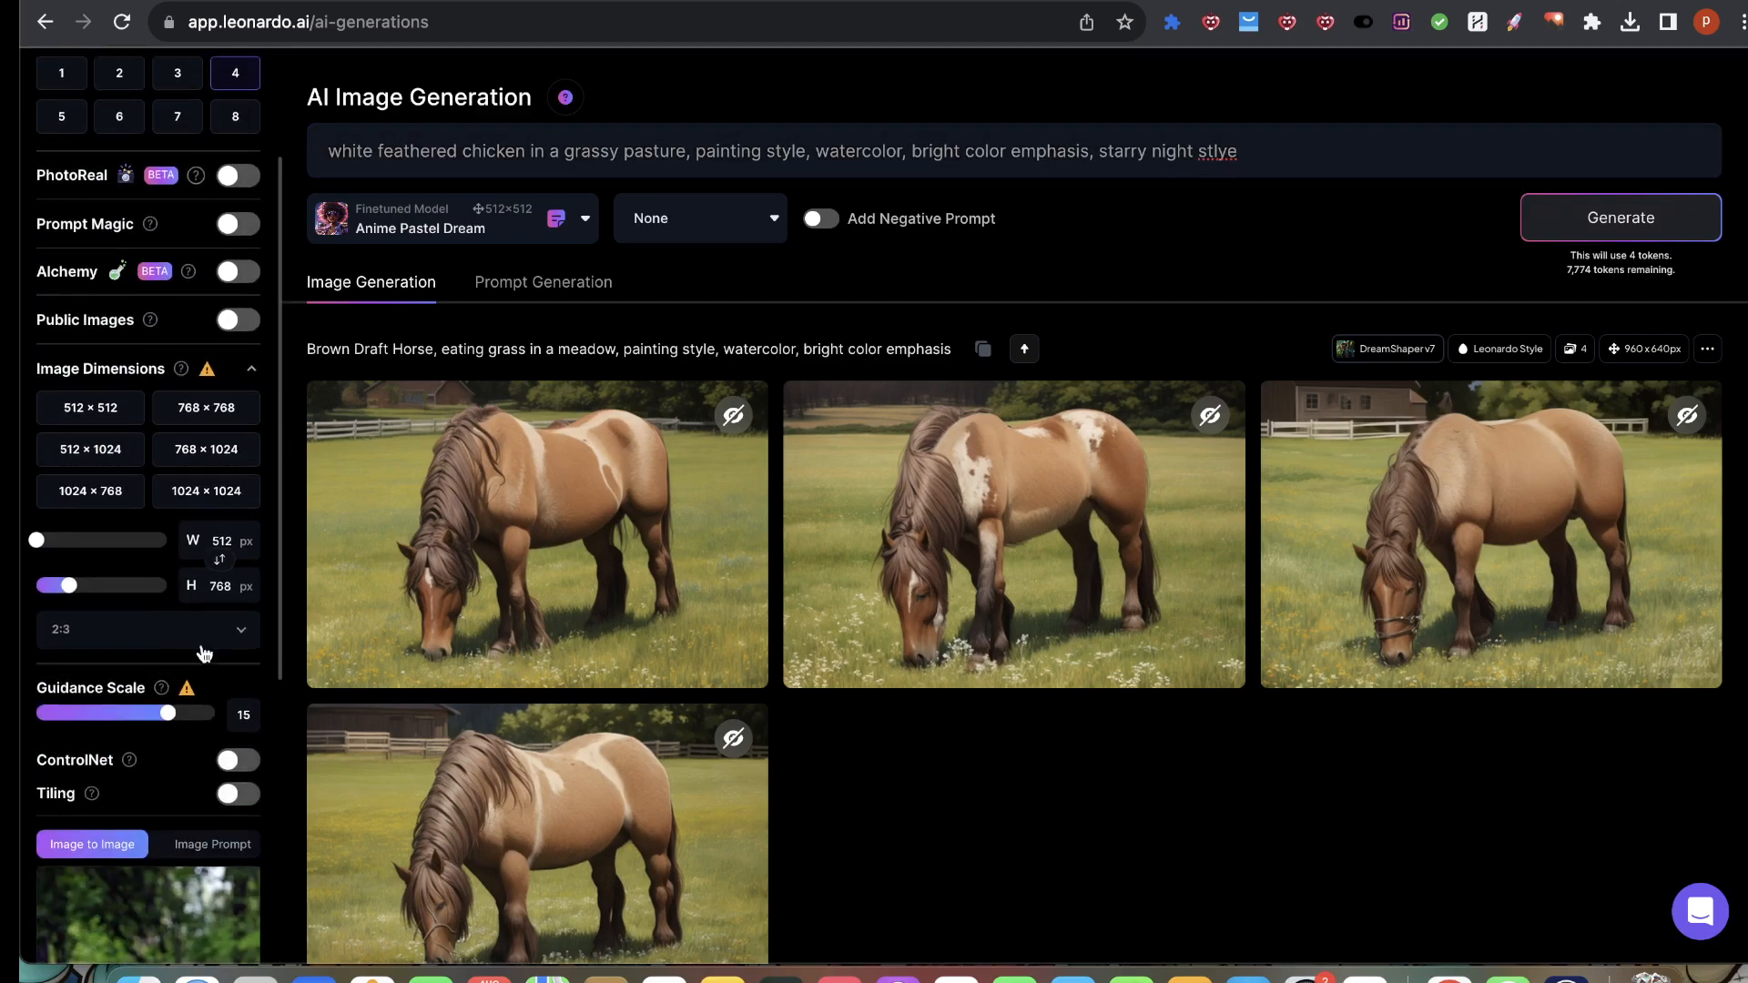
{"action": "left_click", "coordinate": [1654, 231]}
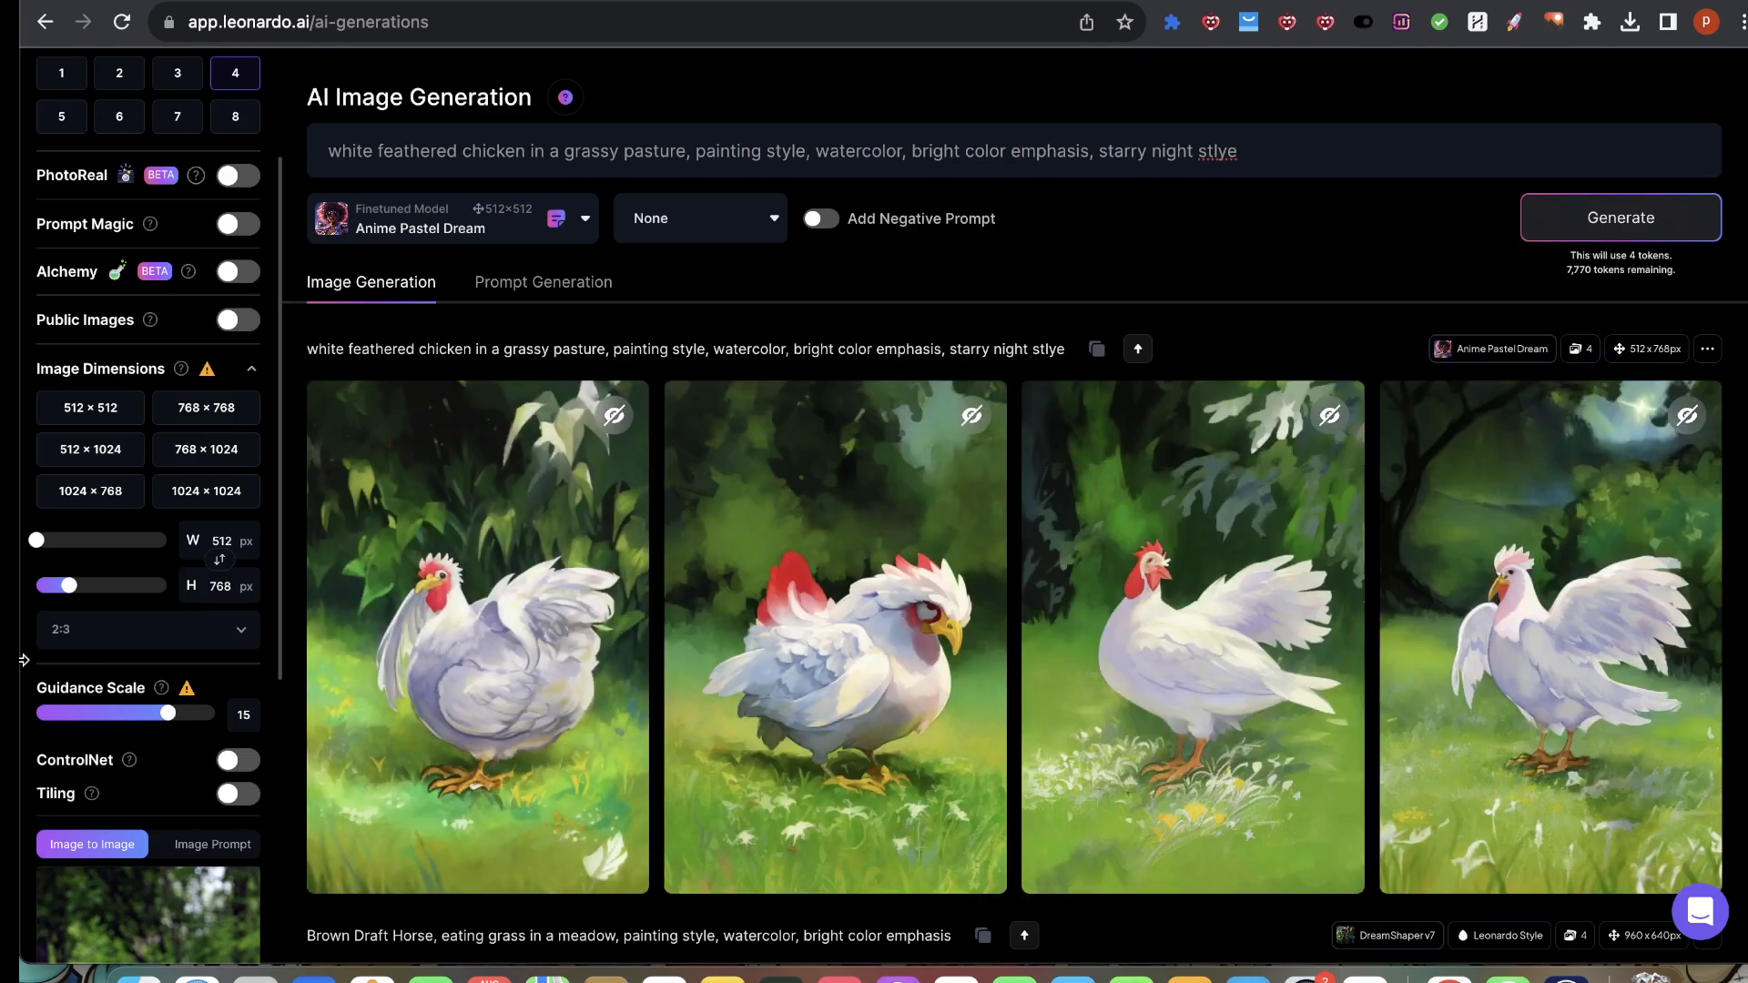
Step: Examine the generated chicken images one by one at enlarged size and return to the results
{"action": "scroll", "coordinate": [73, 591], "scroll_direction": "down", "scroll_amount": 2}
{"action": "scroll", "coordinate": [73, 592], "scroll_direction": "up", "scroll_amount": 5}
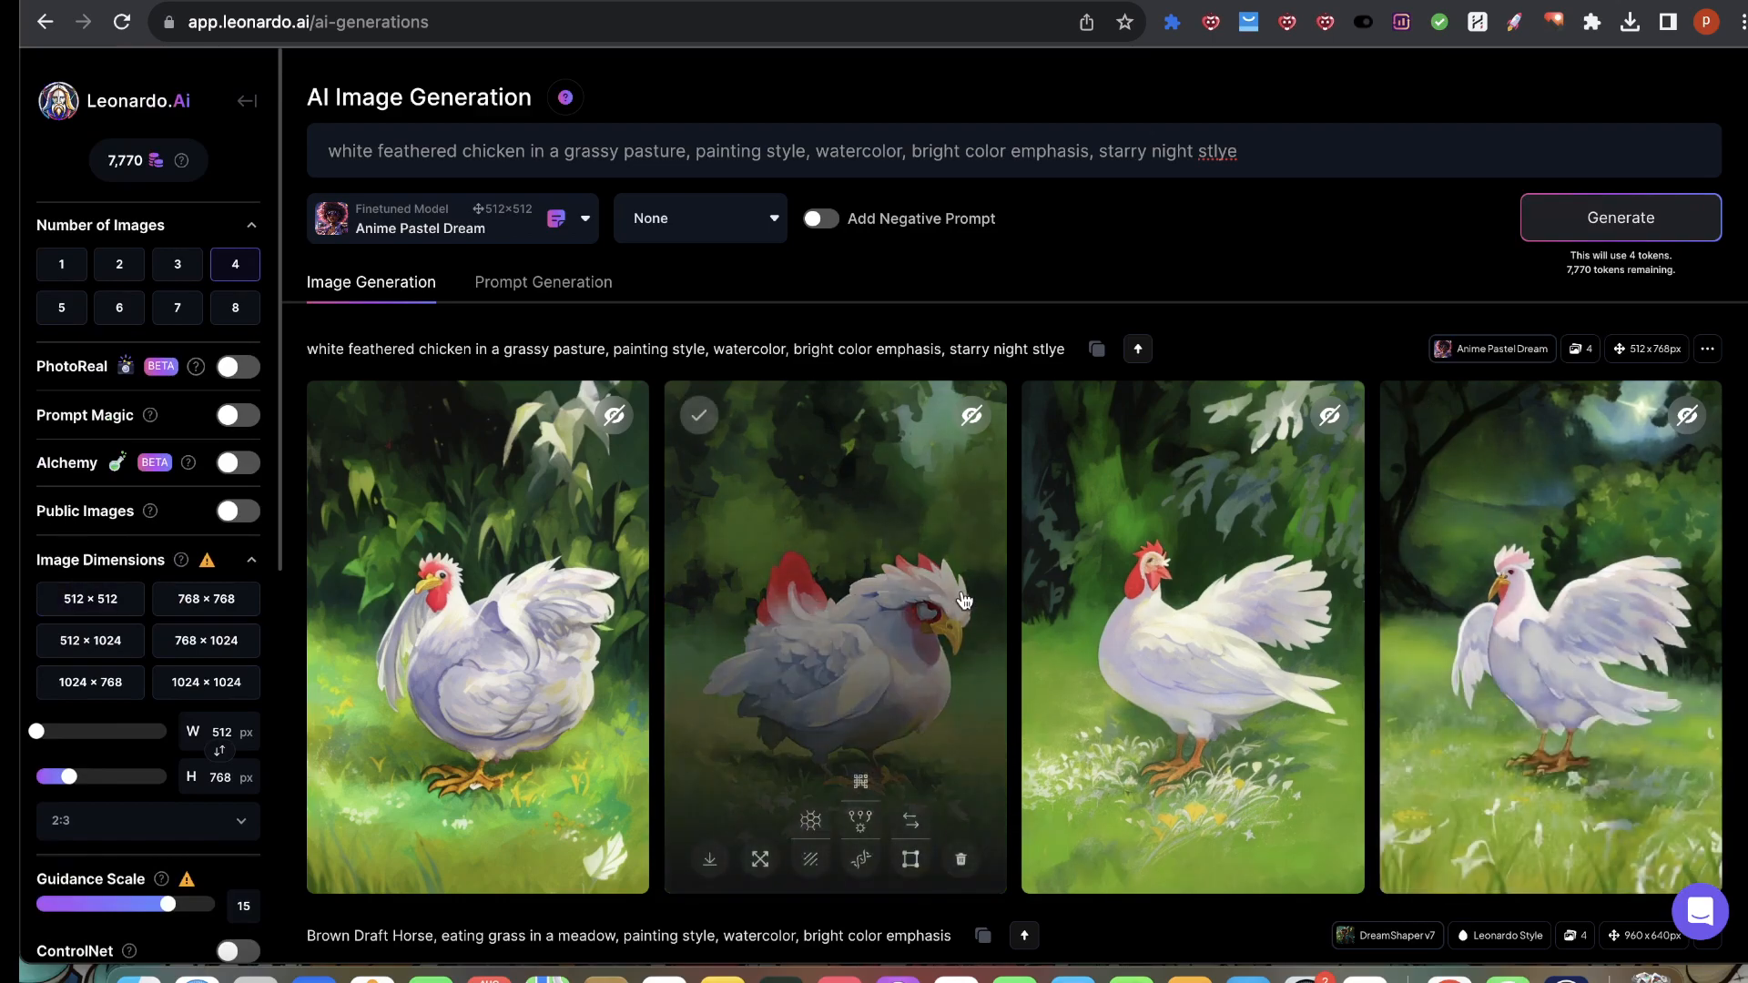
{"action": "left_click", "coordinate": [887, 724]}
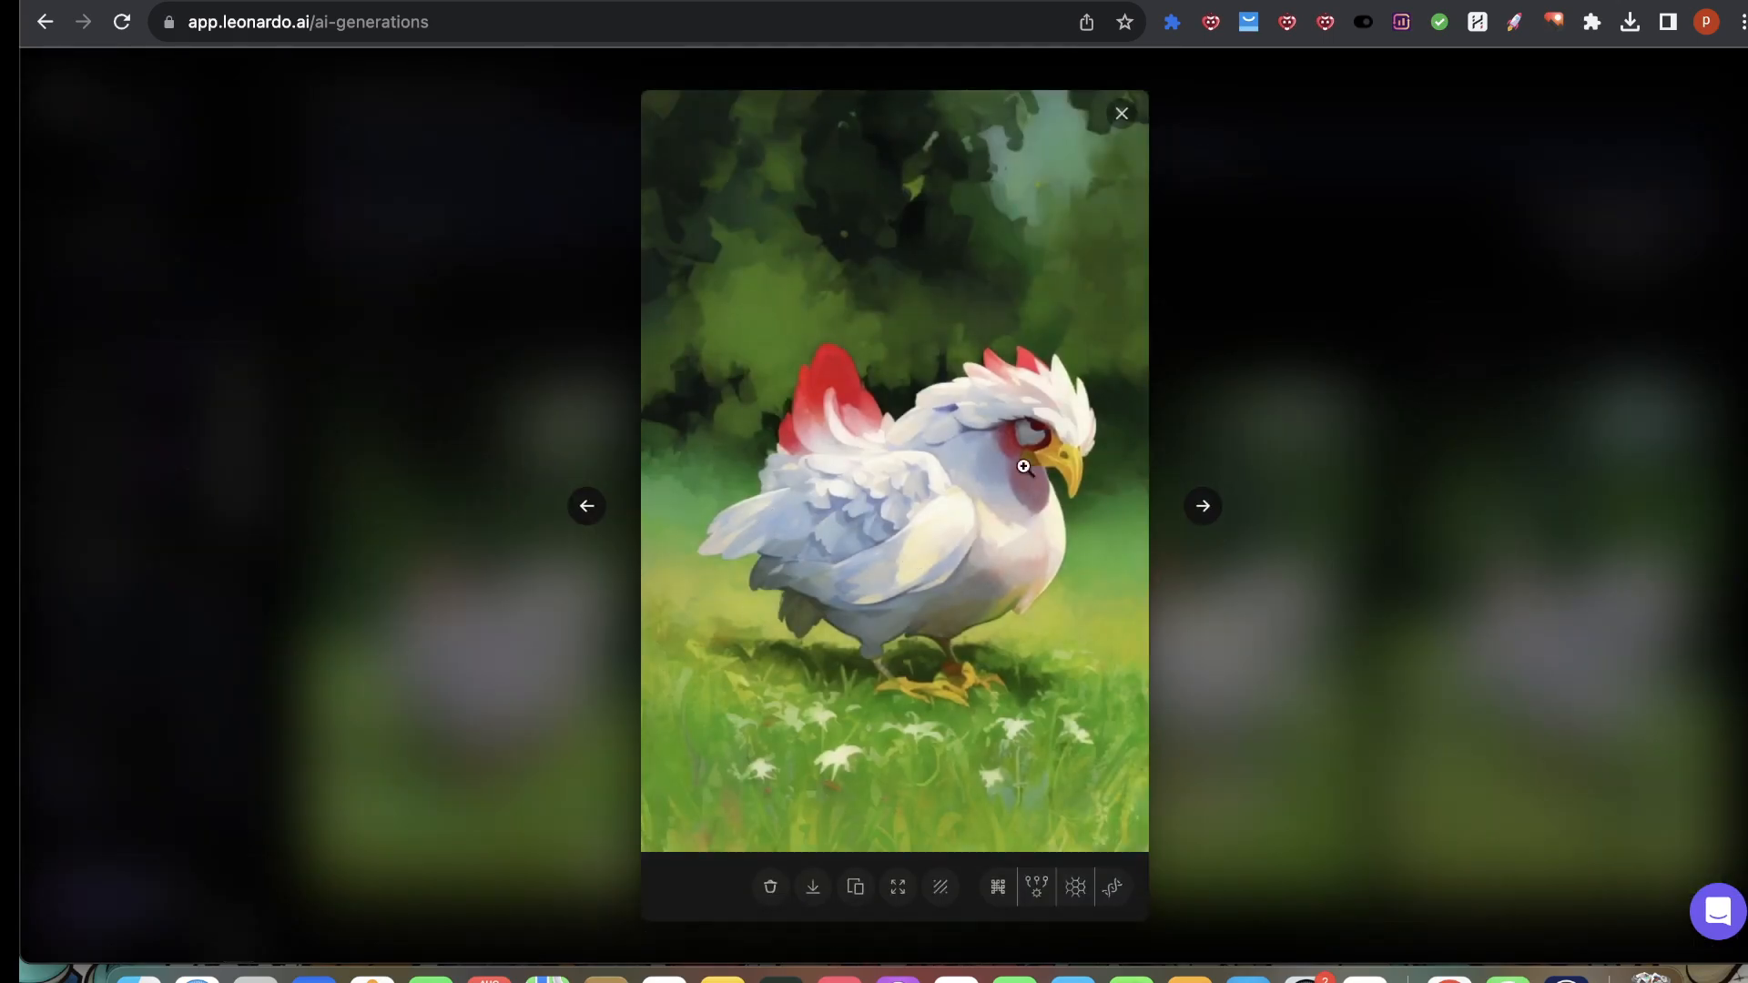
{"action": "left_click", "coordinate": [1327, 353]}
{"action": "left_click", "coordinate": [528, 601]}
{"action": "left_click", "coordinate": [1435, 544]}
{"action": "left_click", "coordinate": [1229, 564]}
{"action": "left_click", "coordinate": [1504, 609]}
{"action": "left_click", "coordinate": [1497, 592]}
{"action": "left_click", "coordinate": [1416, 224]}
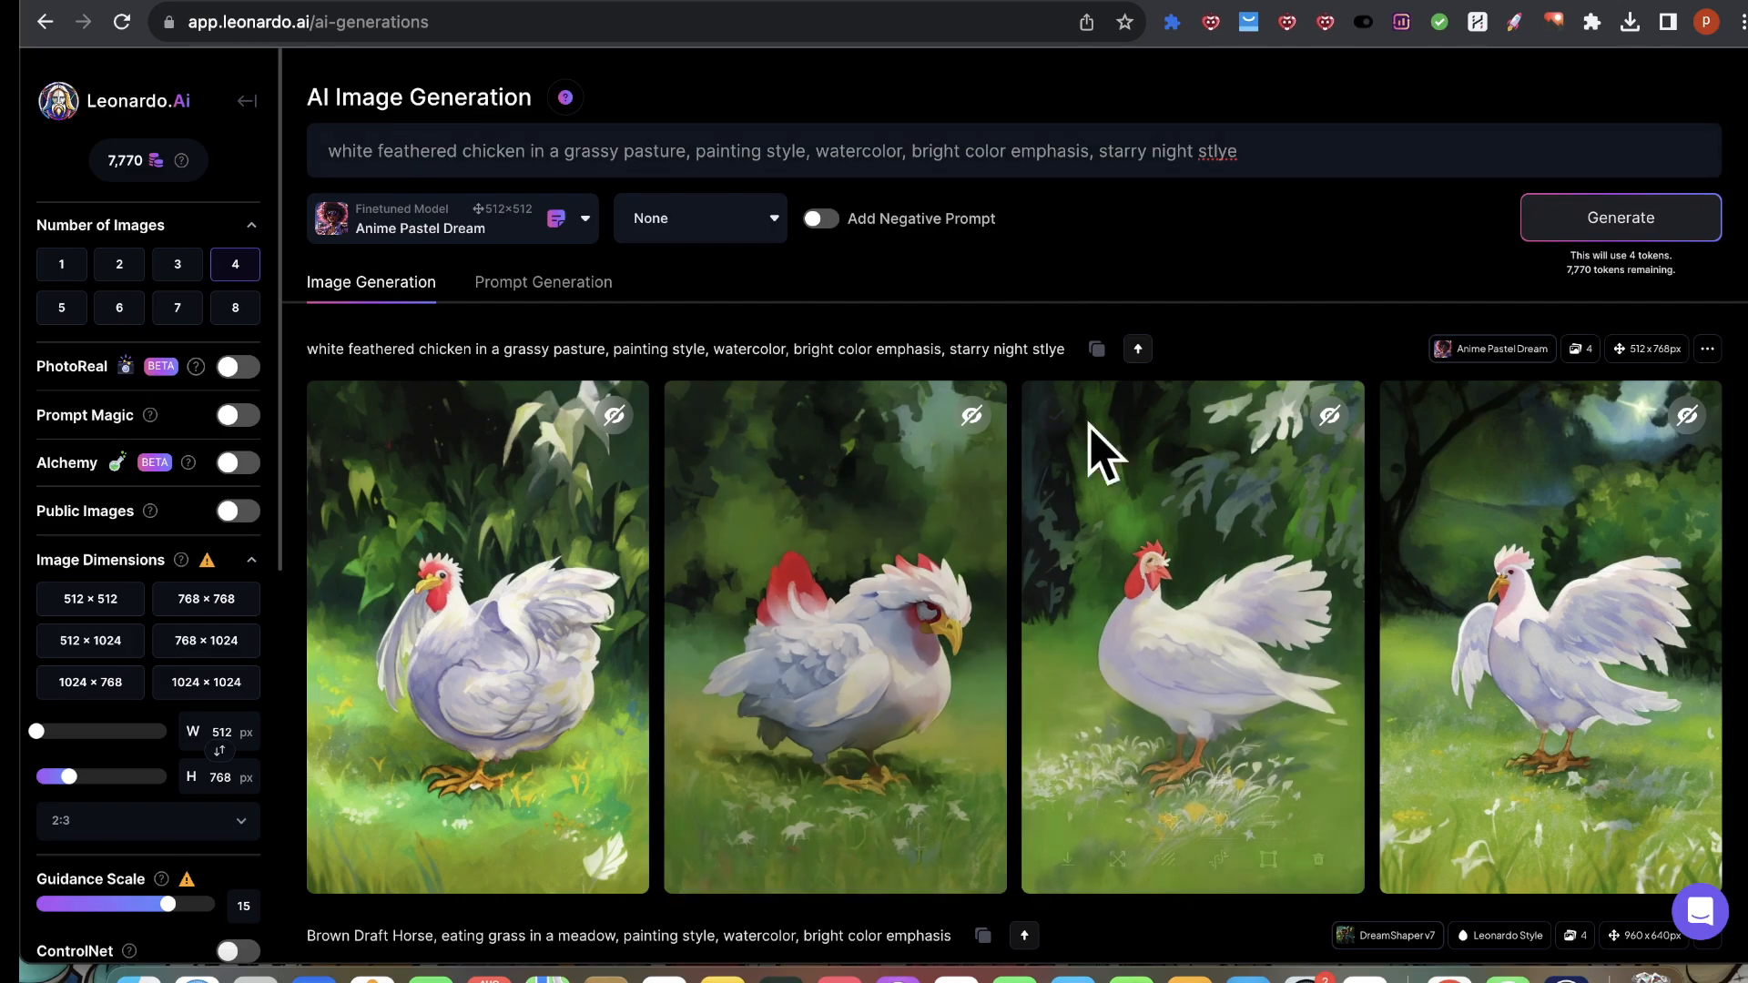
Step: Compare the earlier horse results with the chicken results and enlarge the second chicken image
{"action": "scroll", "coordinate": [971, 690], "scroll_direction": "down", "scroll_amount": 8}
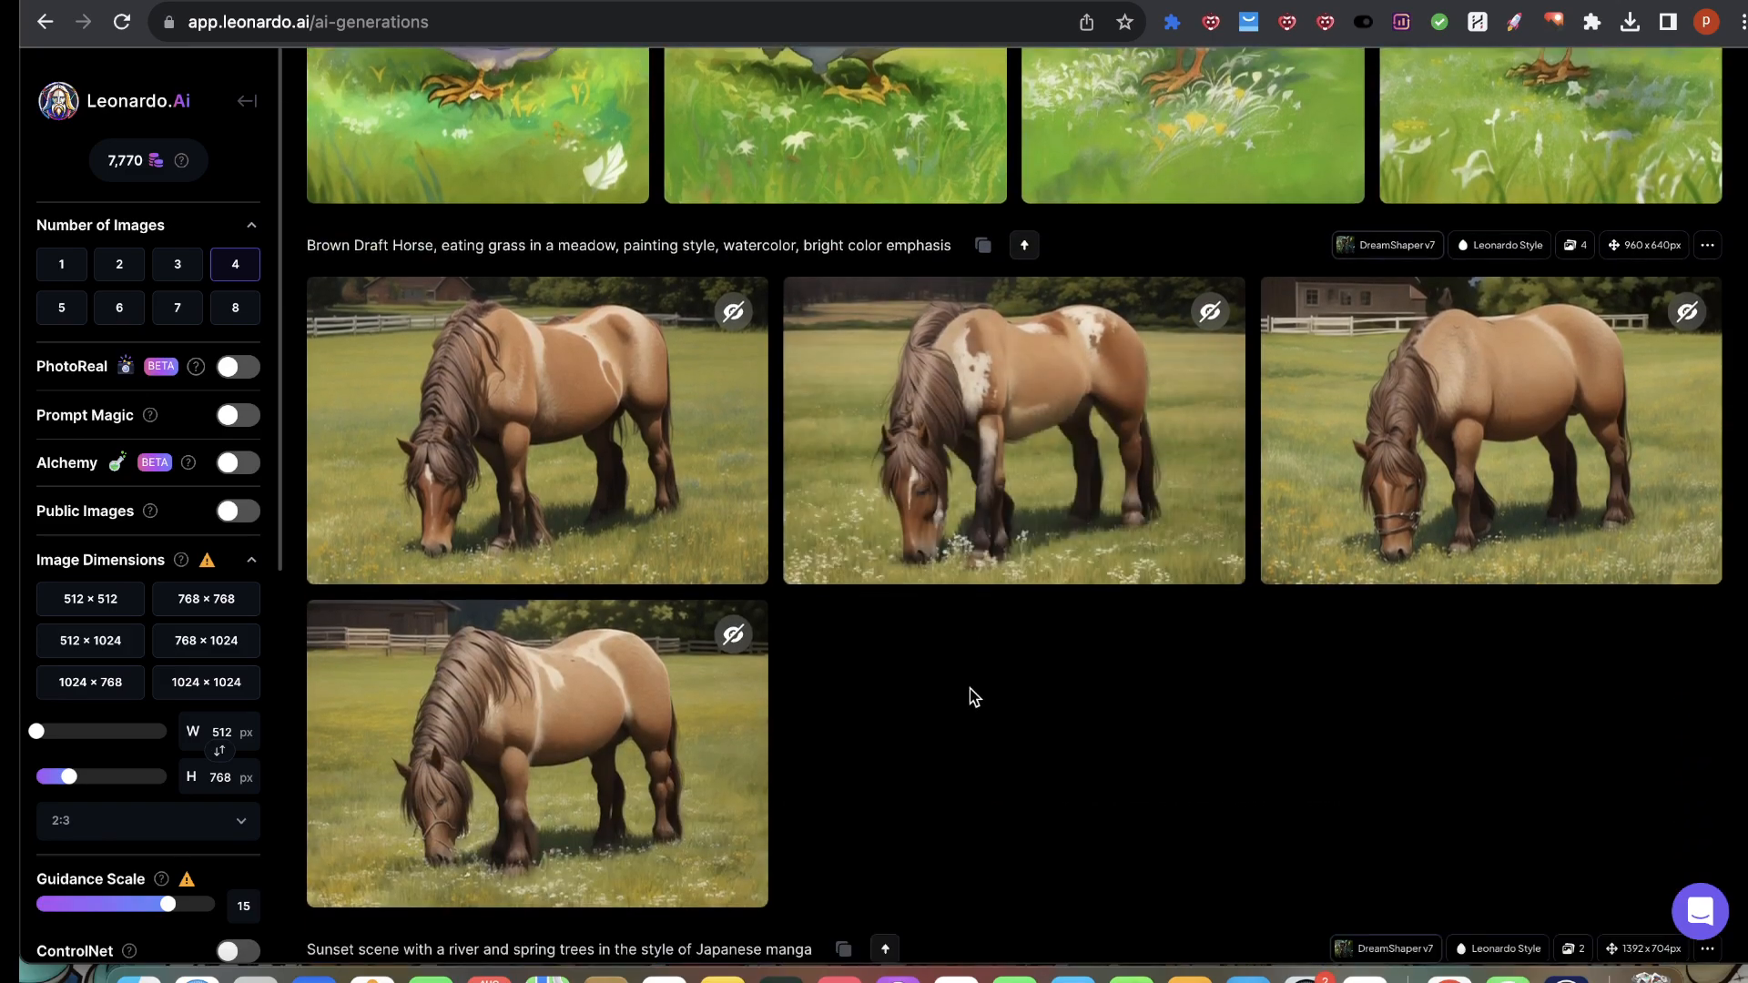
{"action": "scroll", "coordinate": [971, 694], "scroll_direction": "up", "scroll_amount": 8}
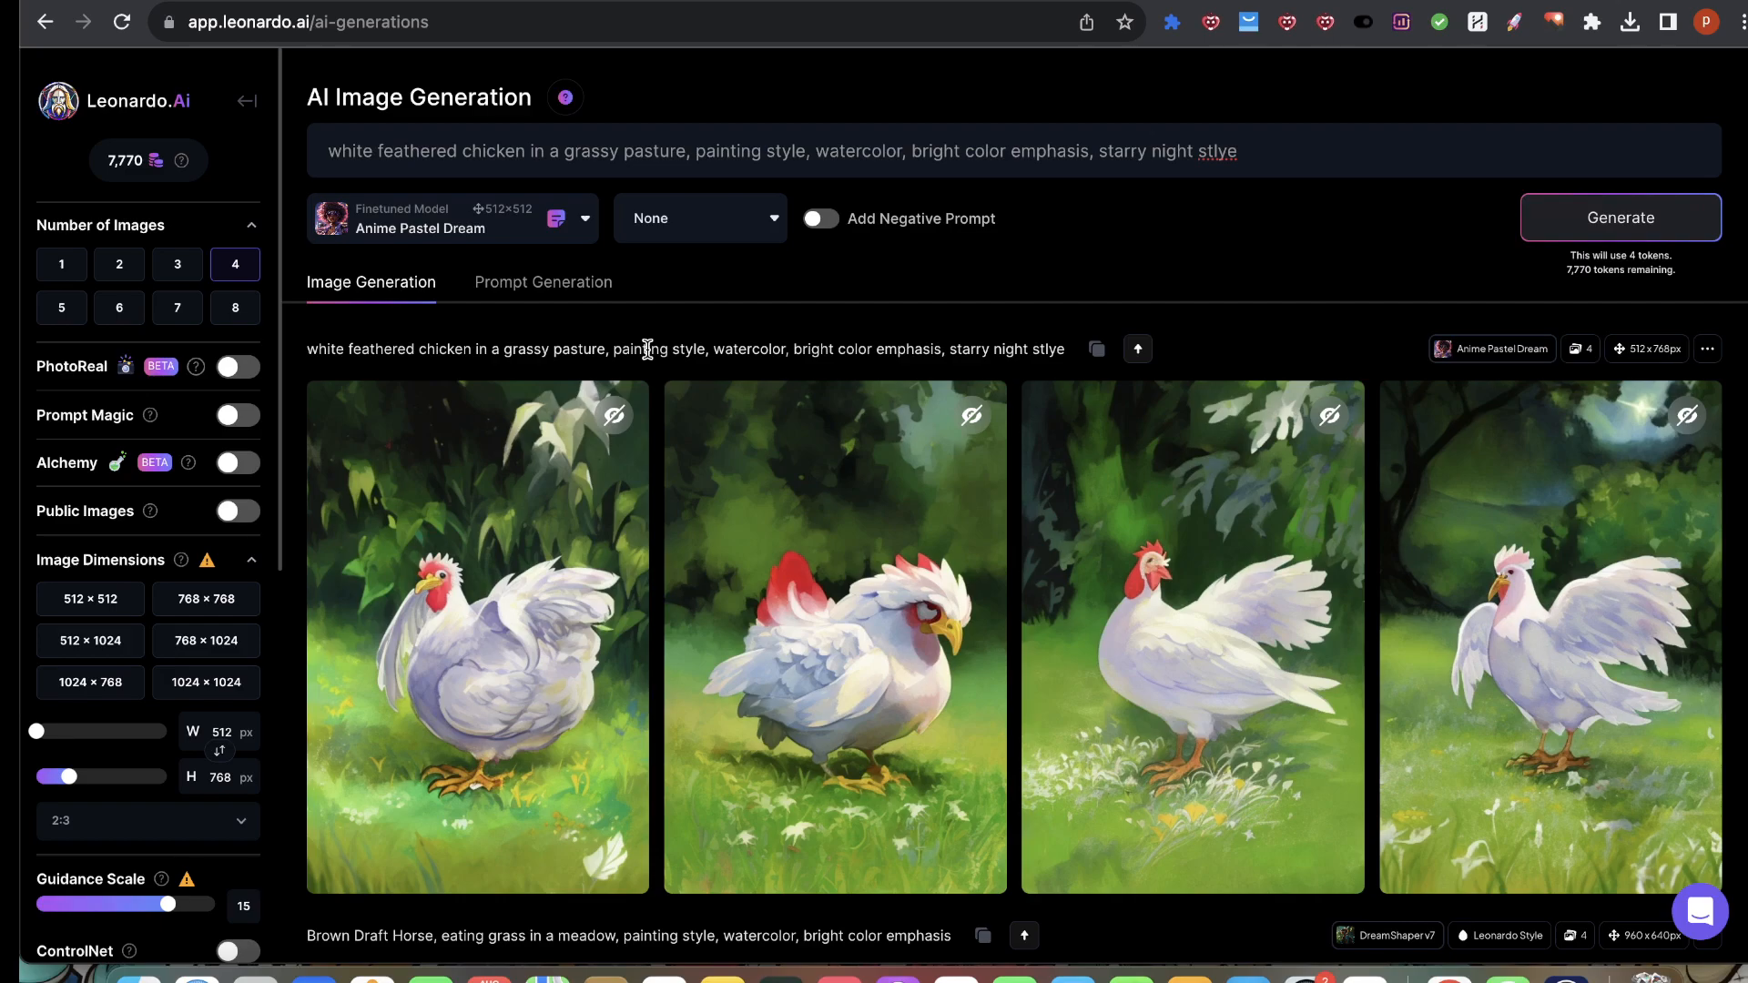
{"action": "left_click", "coordinate": [964, 495]}
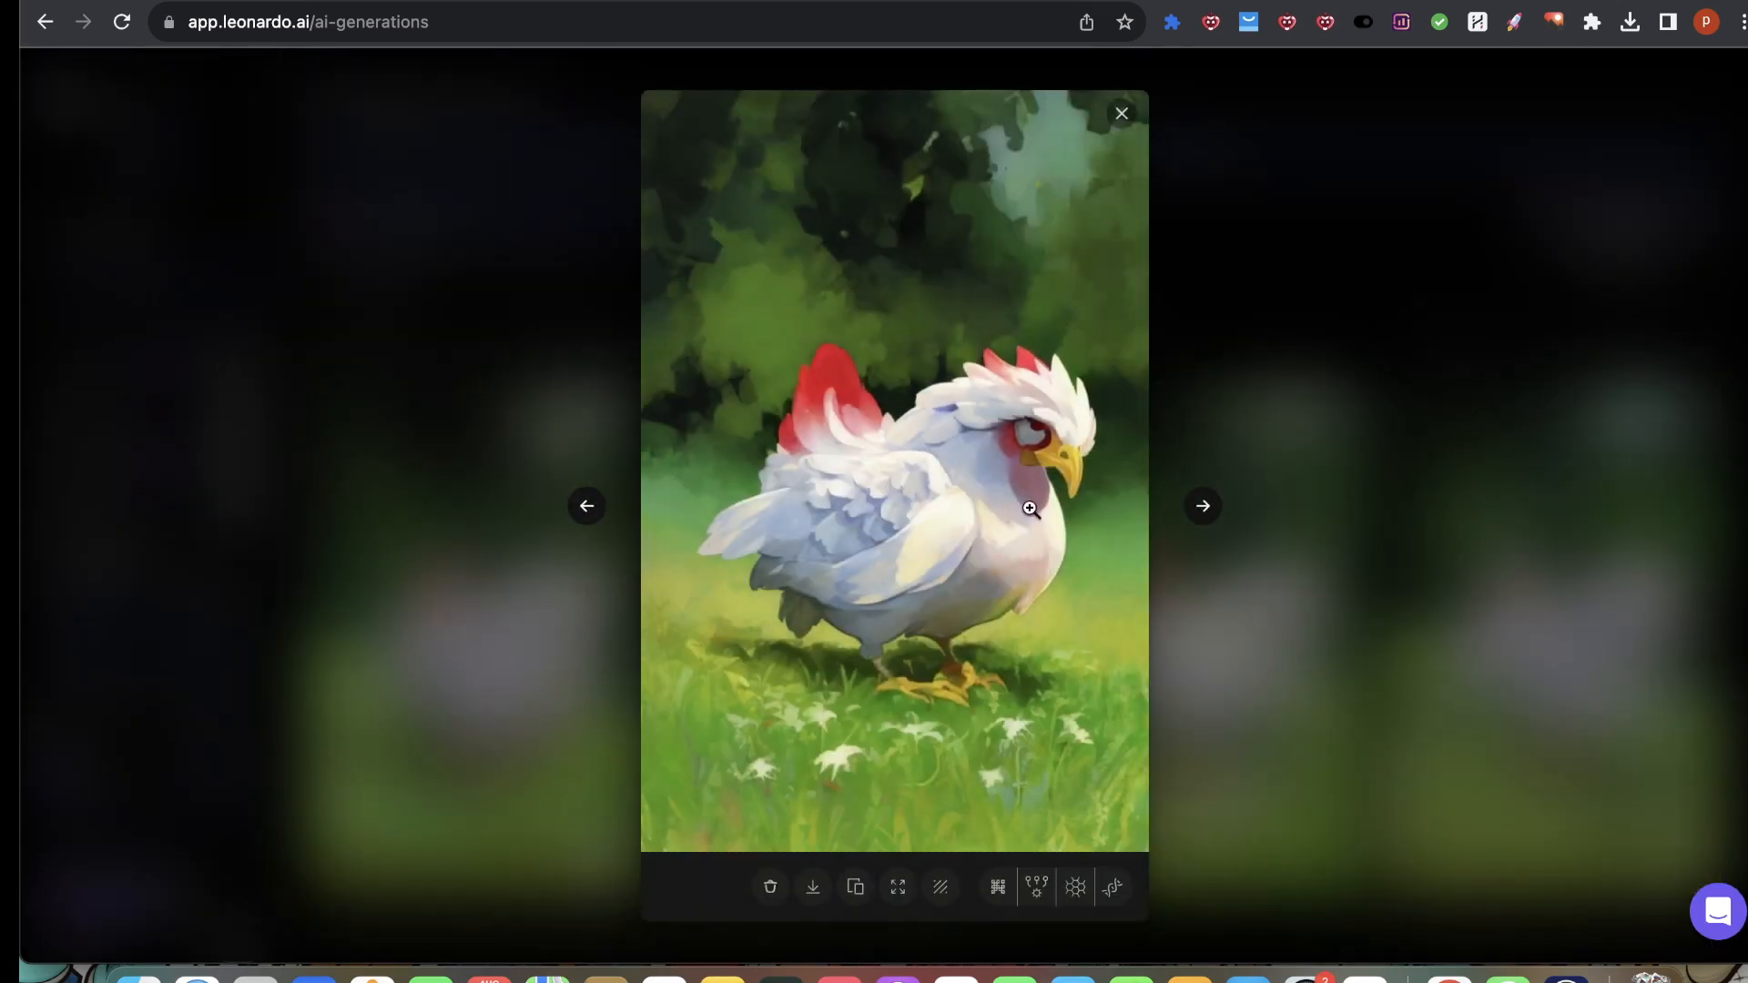
Step: Examine the enlarged chicken images one at a time and return to the results list
{"action": "left_click", "coordinate": [1234, 380]}
{"action": "left_click", "coordinate": [1457, 655]}
{"action": "left_click", "coordinate": [1281, 557]}
{"action": "left_click", "coordinate": [1183, 577]}
{"action": "left_click", "coordinate": [1257, 582]}
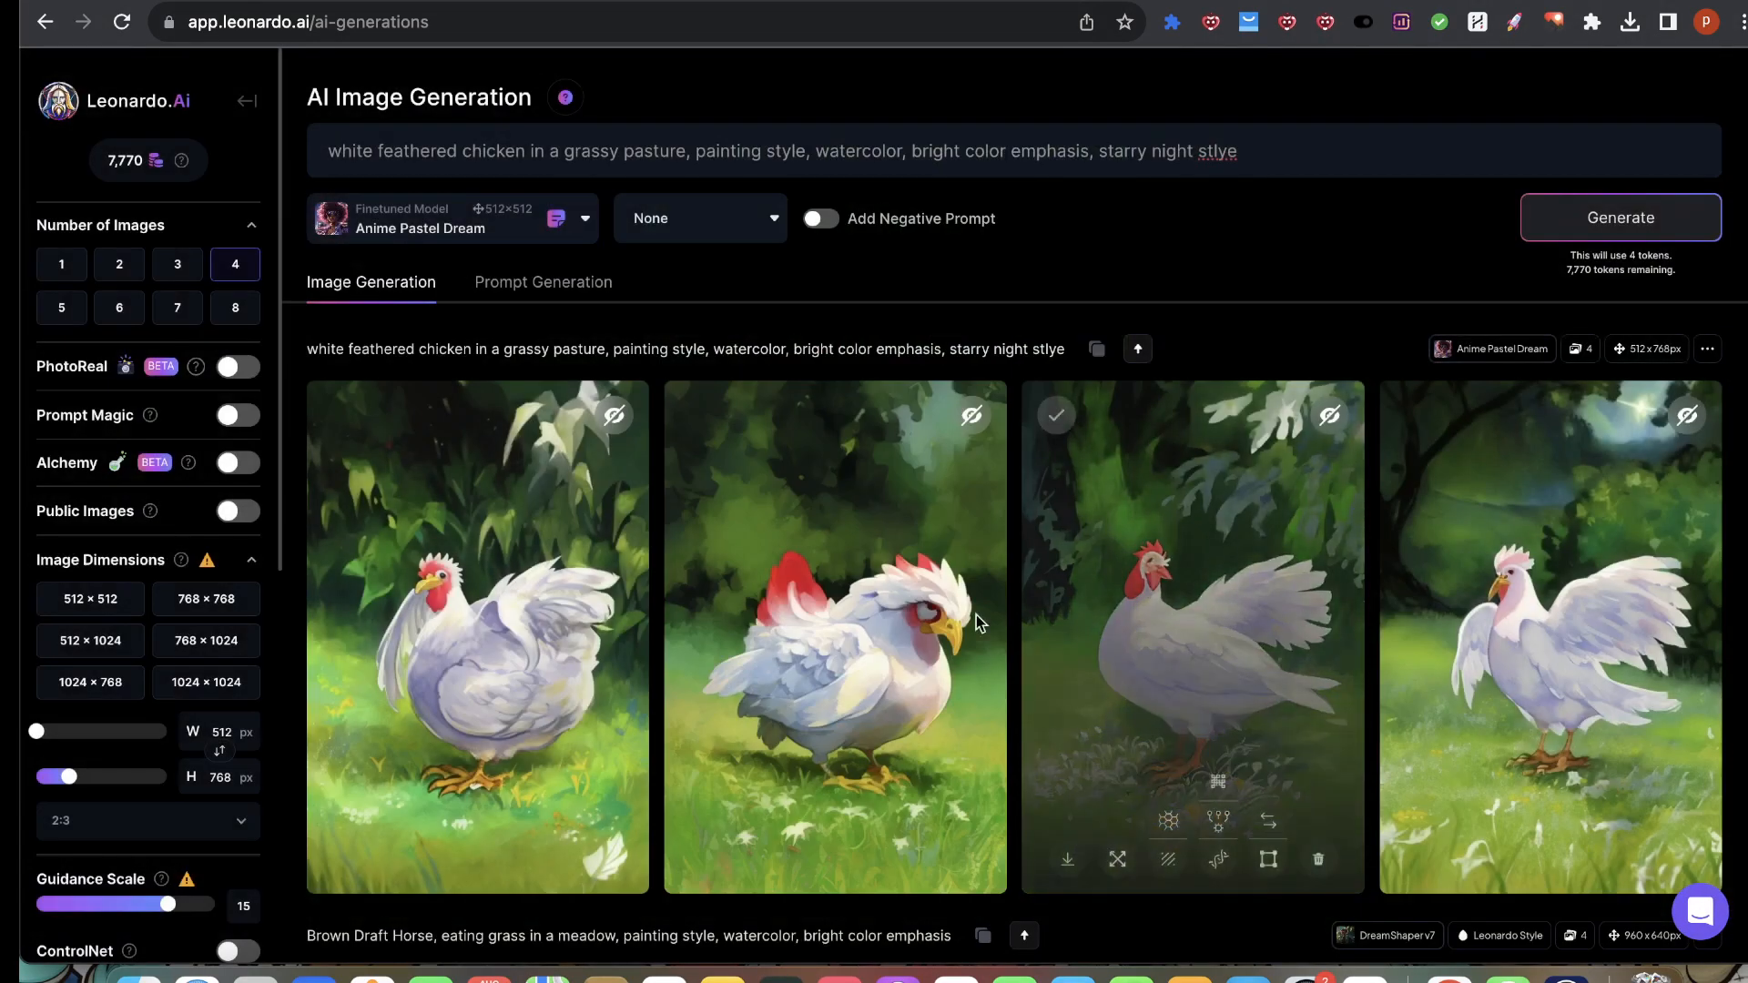
Step: Compare the chicken results with the horse results below and view the second chicken image enlarged again
{"action": "scroll", "coordinate": [854, 691], "scroll_direction": "down", "scroll_amount": 5}
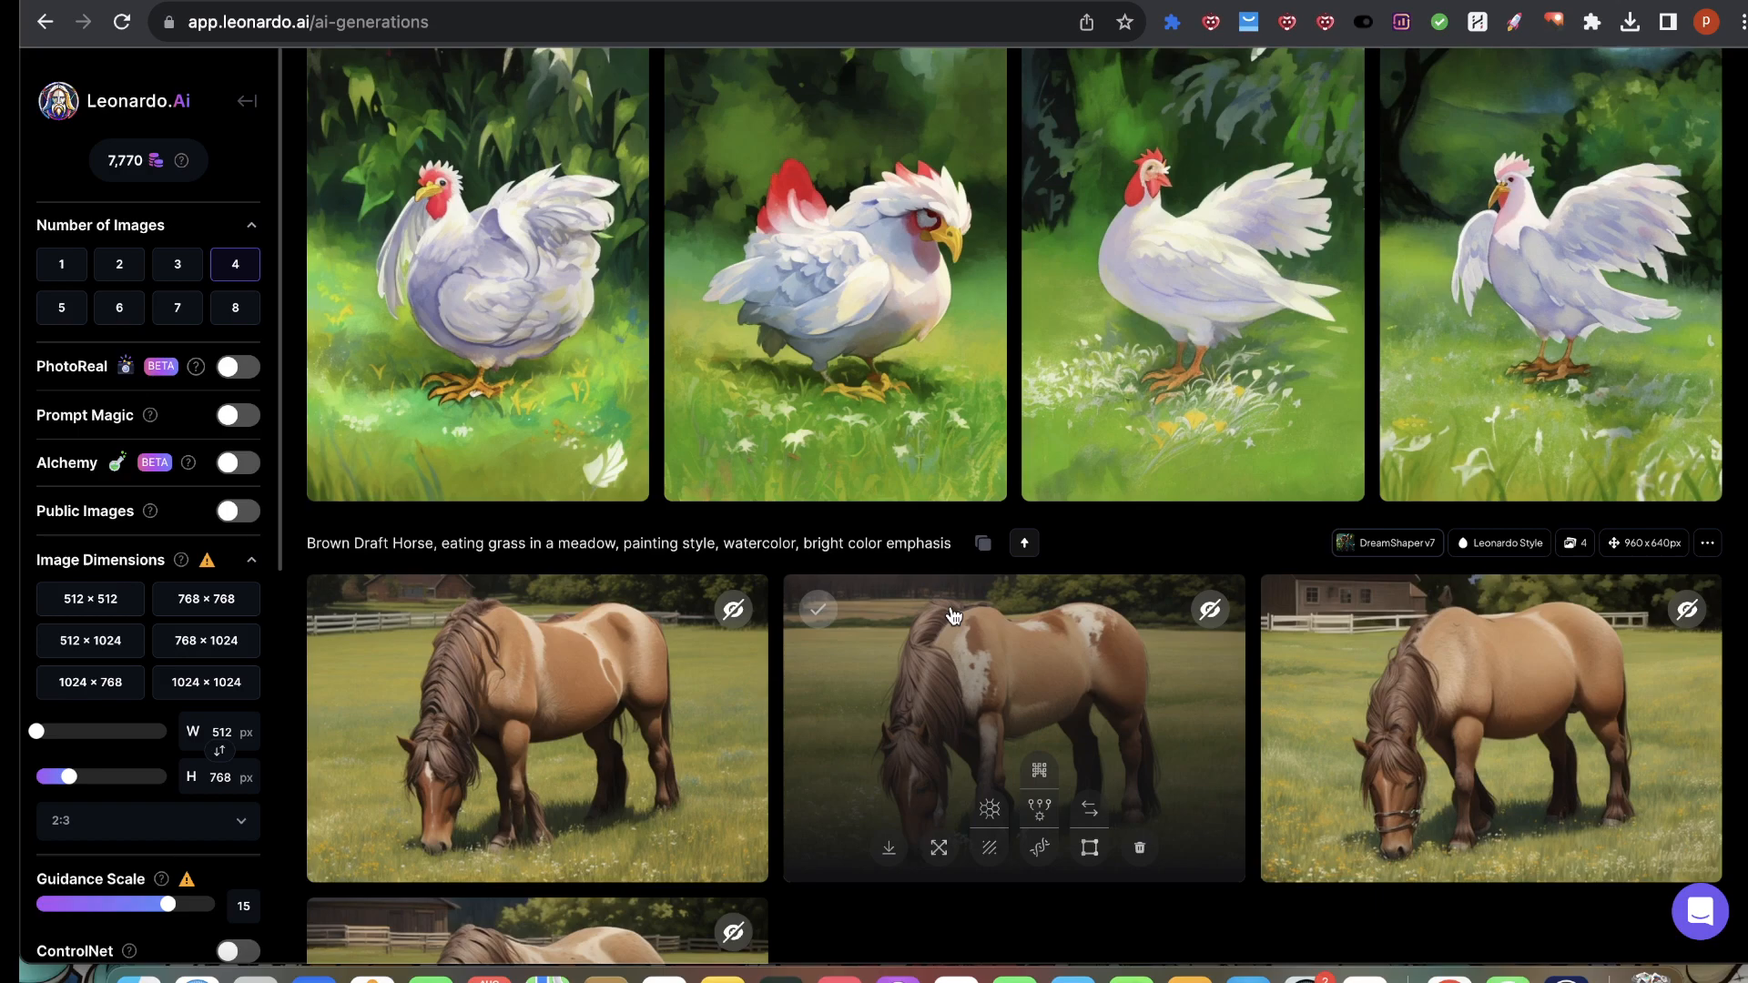
{"action": "scroll", "coordinate": [910, 608], "scroll_direction": "up", "scroll_amount": 1}
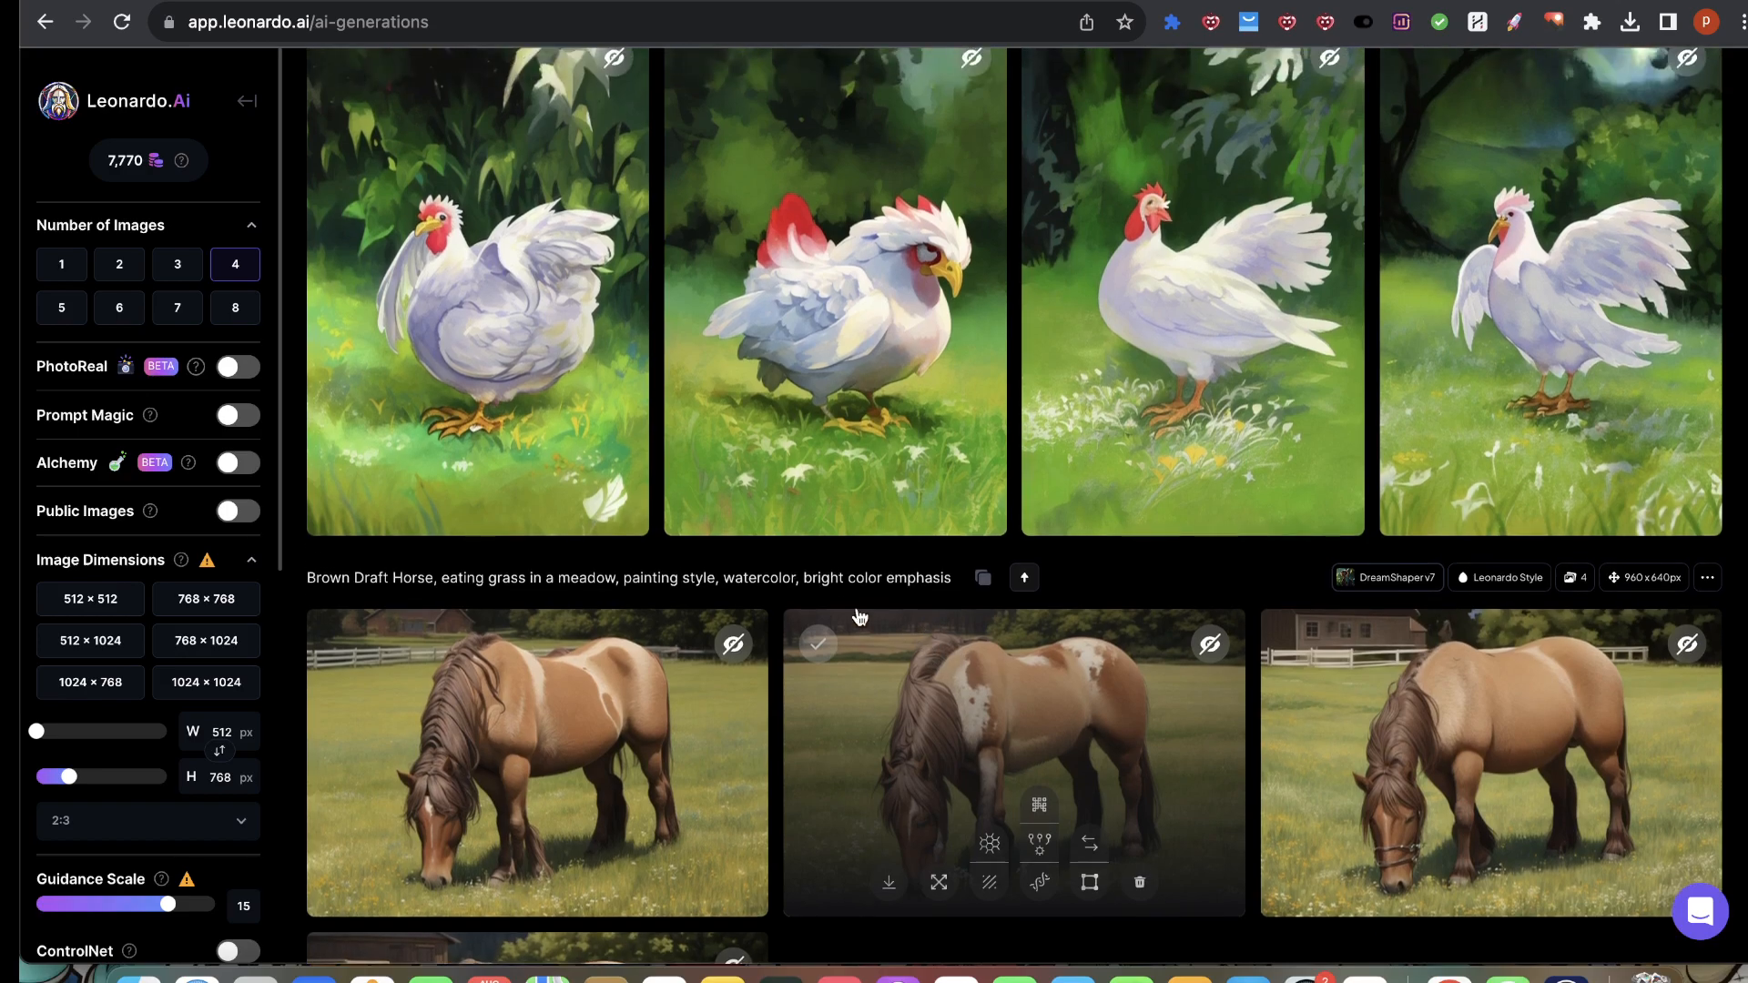
{"action": "scroll", "coordinate": [847, 603], "scroll_direction": "up", "scroll_amount": 2}
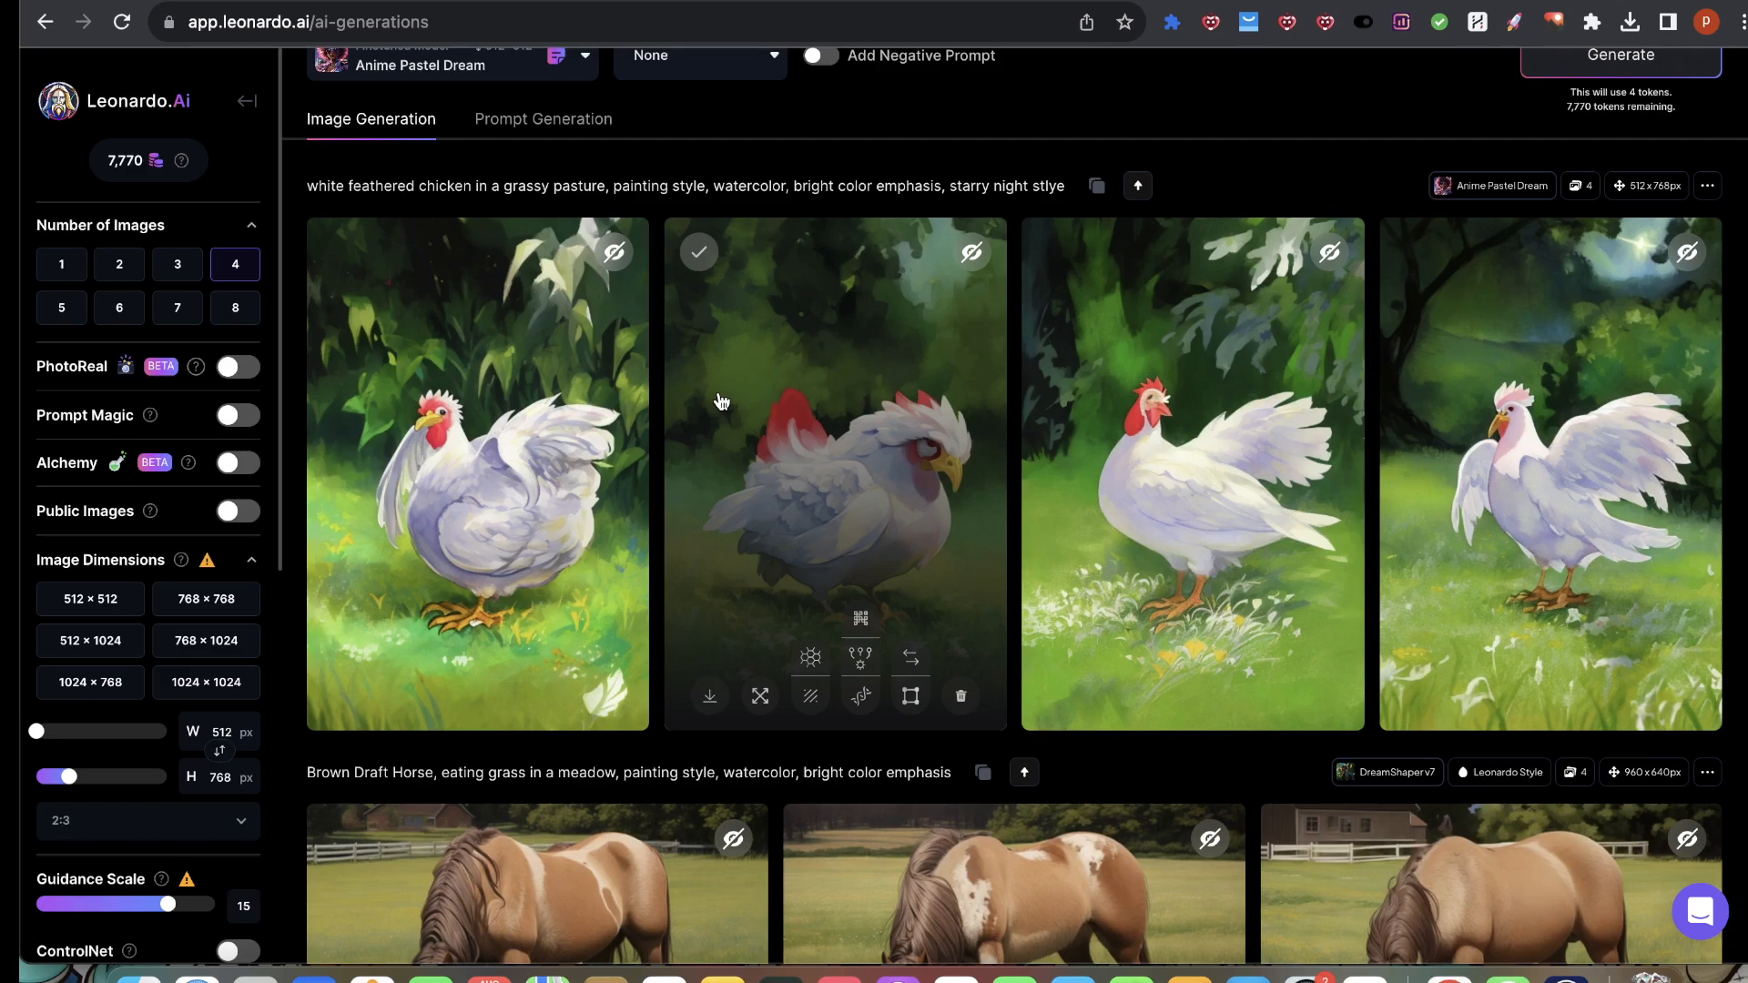
{"action": "left_click", "coordinate": [910, 442]}
{"action": "left_click", "coordinate": [1315, 368]}
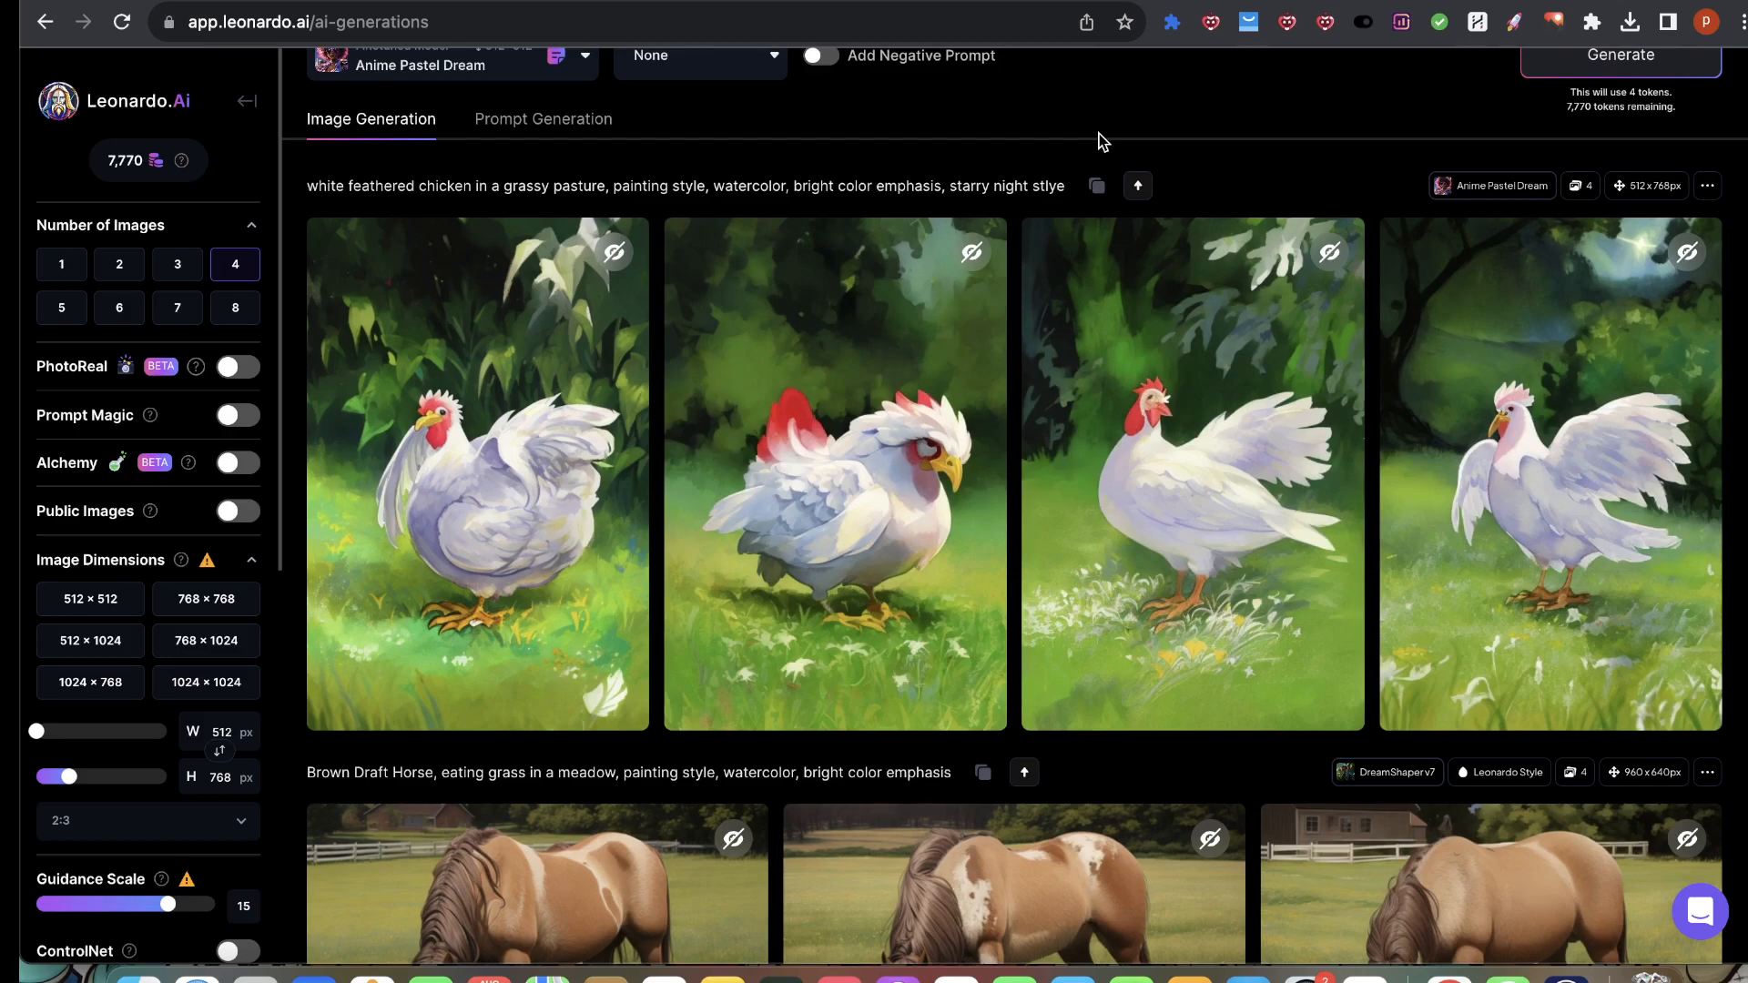
{"action": "mouse_move", "coordinate": [876, 446]}
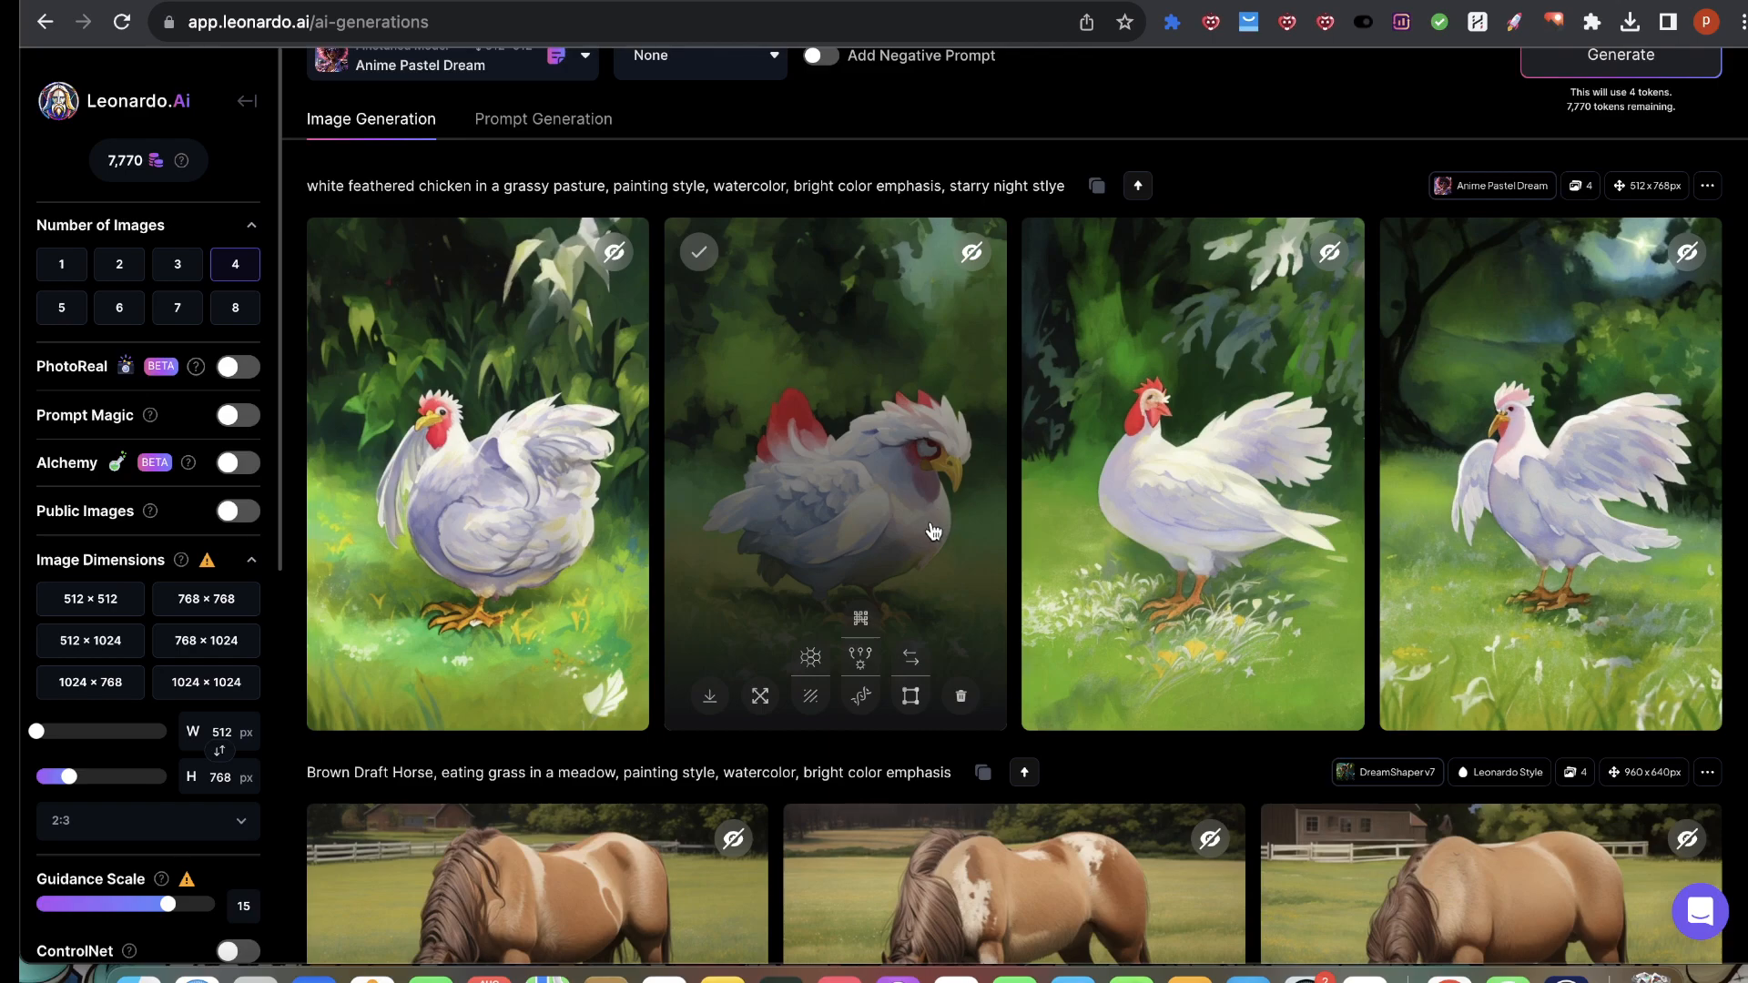
{"action": "mouse_move", "coordinate": [883, 569]}
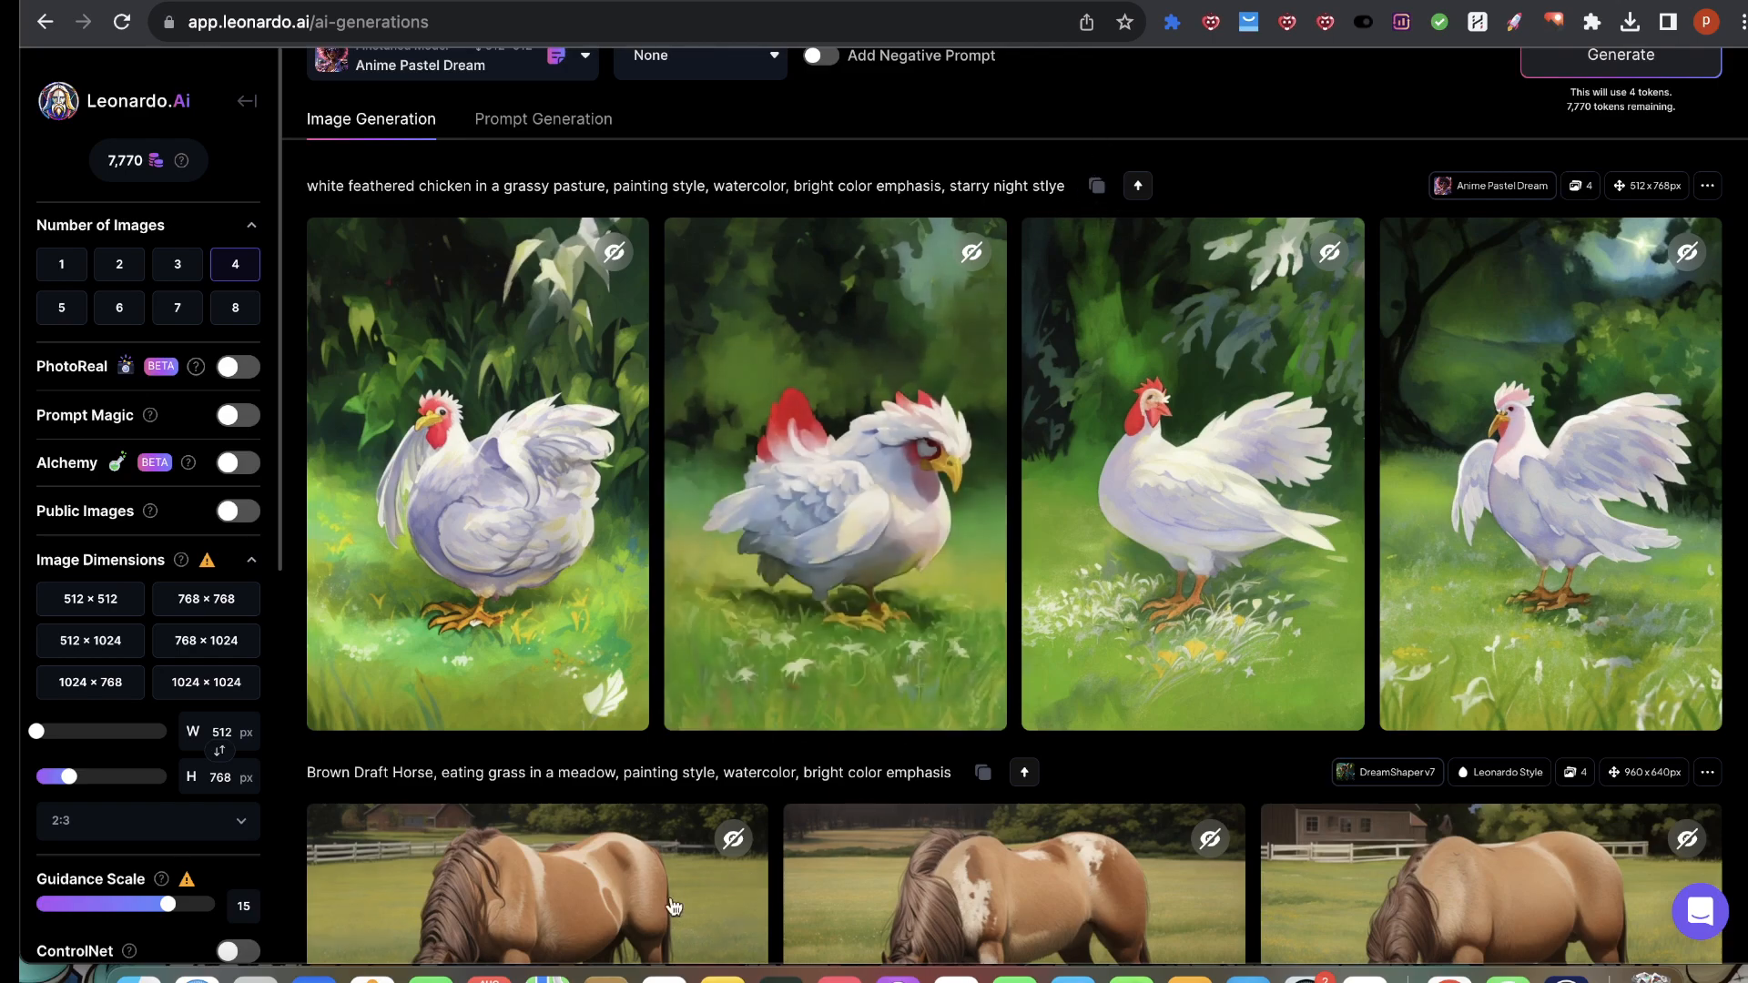
Step: Lower the Init Strength to 0.12 and generate four new images from the chicken photo
{"action": "scroll", "coordinate": [153, 592], "scroll_direction": "down", "scroll_amount": 5}
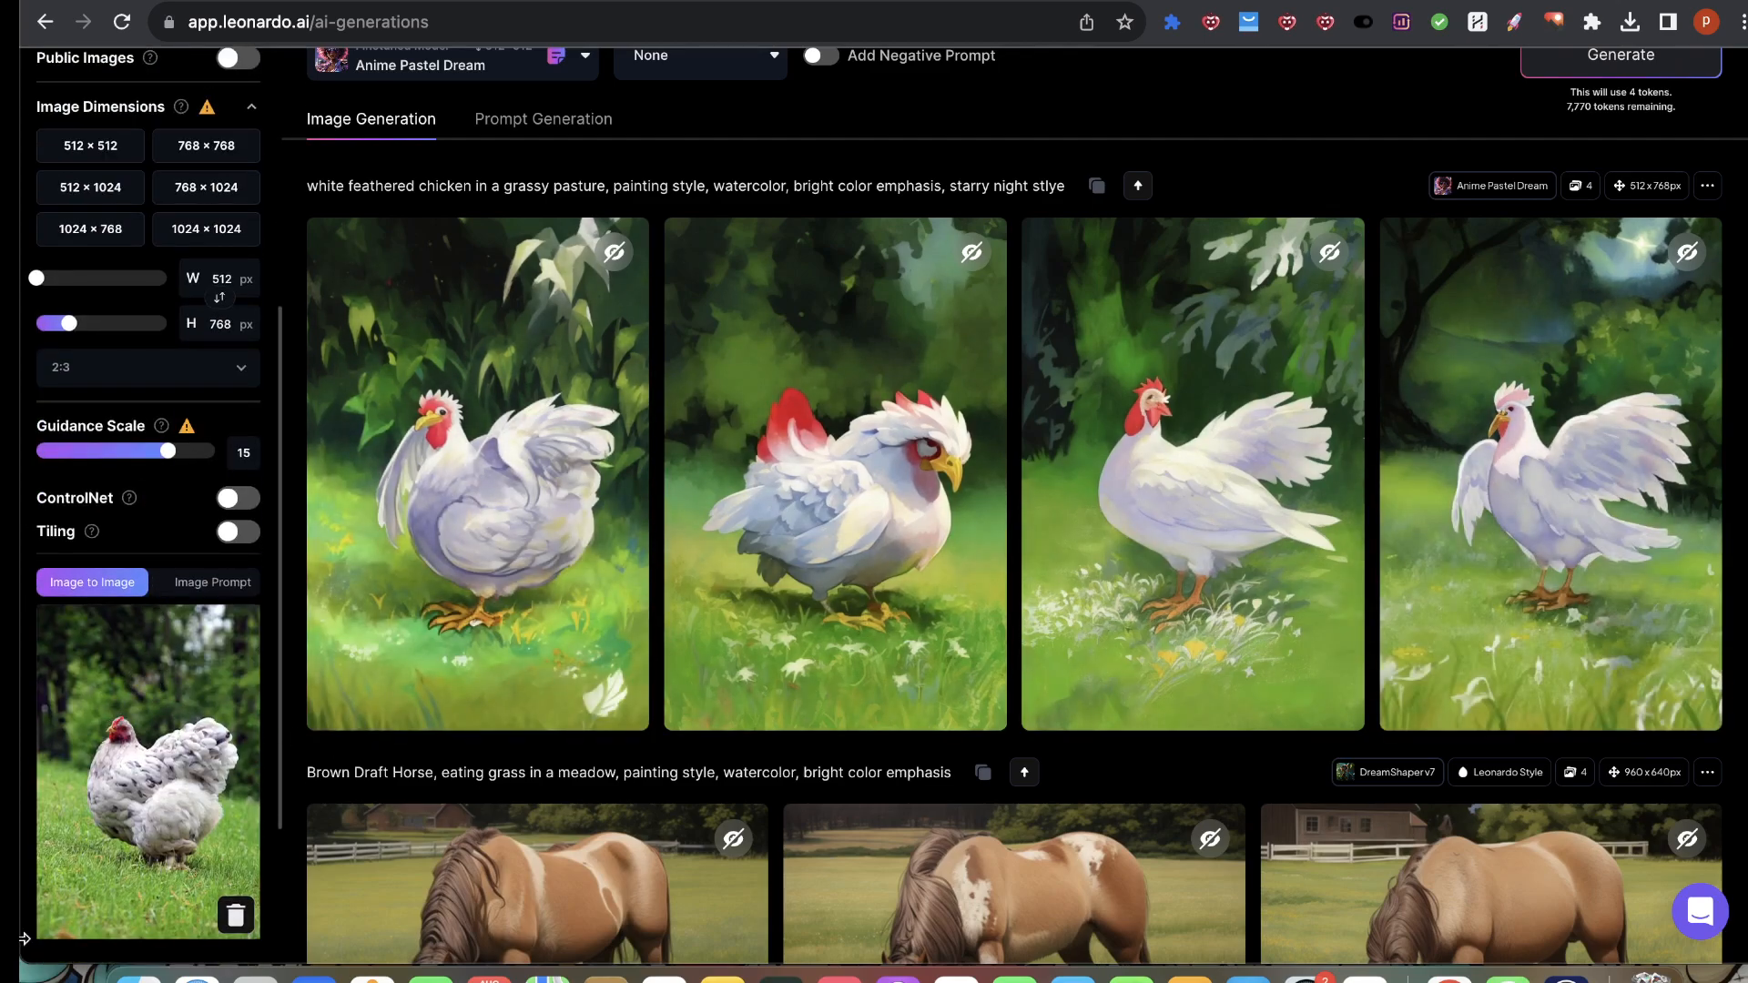
{"action": "scroll", "coordinate": [146, 591], "scroll_direction": "down", "scroll_amount": 3}
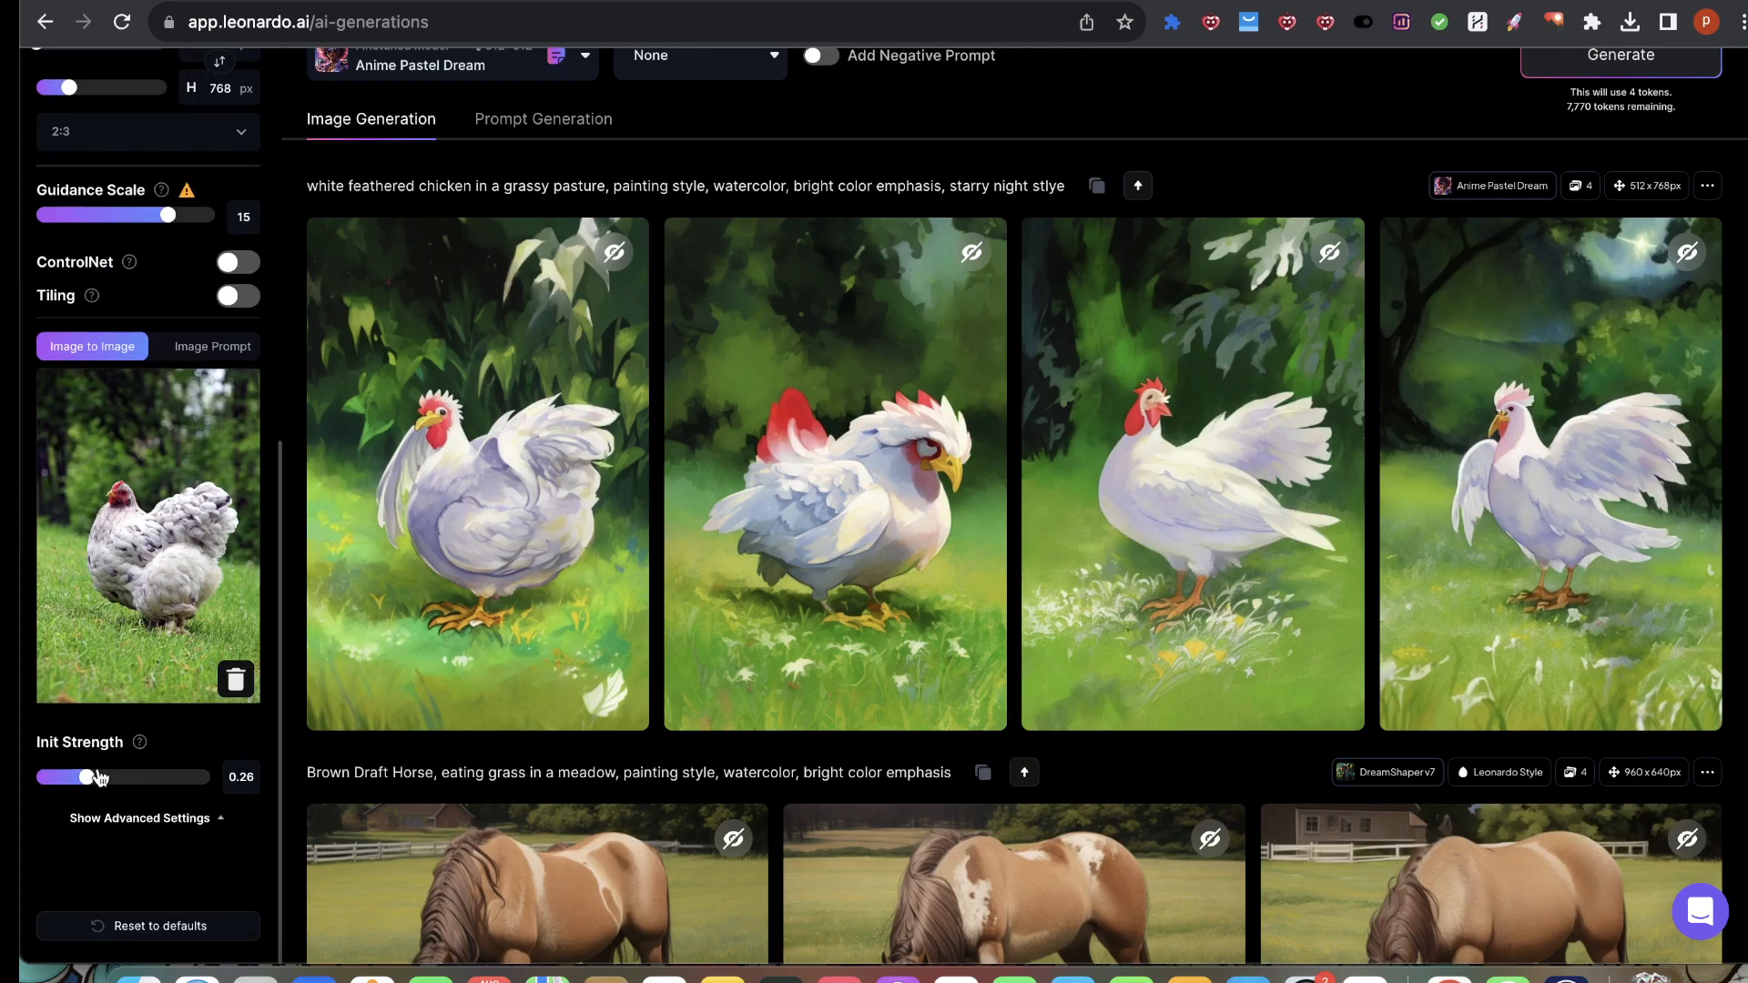
{"action": "left_click_drag", "start_coordinate": [86, 777], "coordinate": [60, 798]}
{"action": "scroll", "coordinate": [355, 724], "scroll_direction": "up", "scroll_amount": 3}
{"action": "left_click", "coordinate": [1655, 224]}
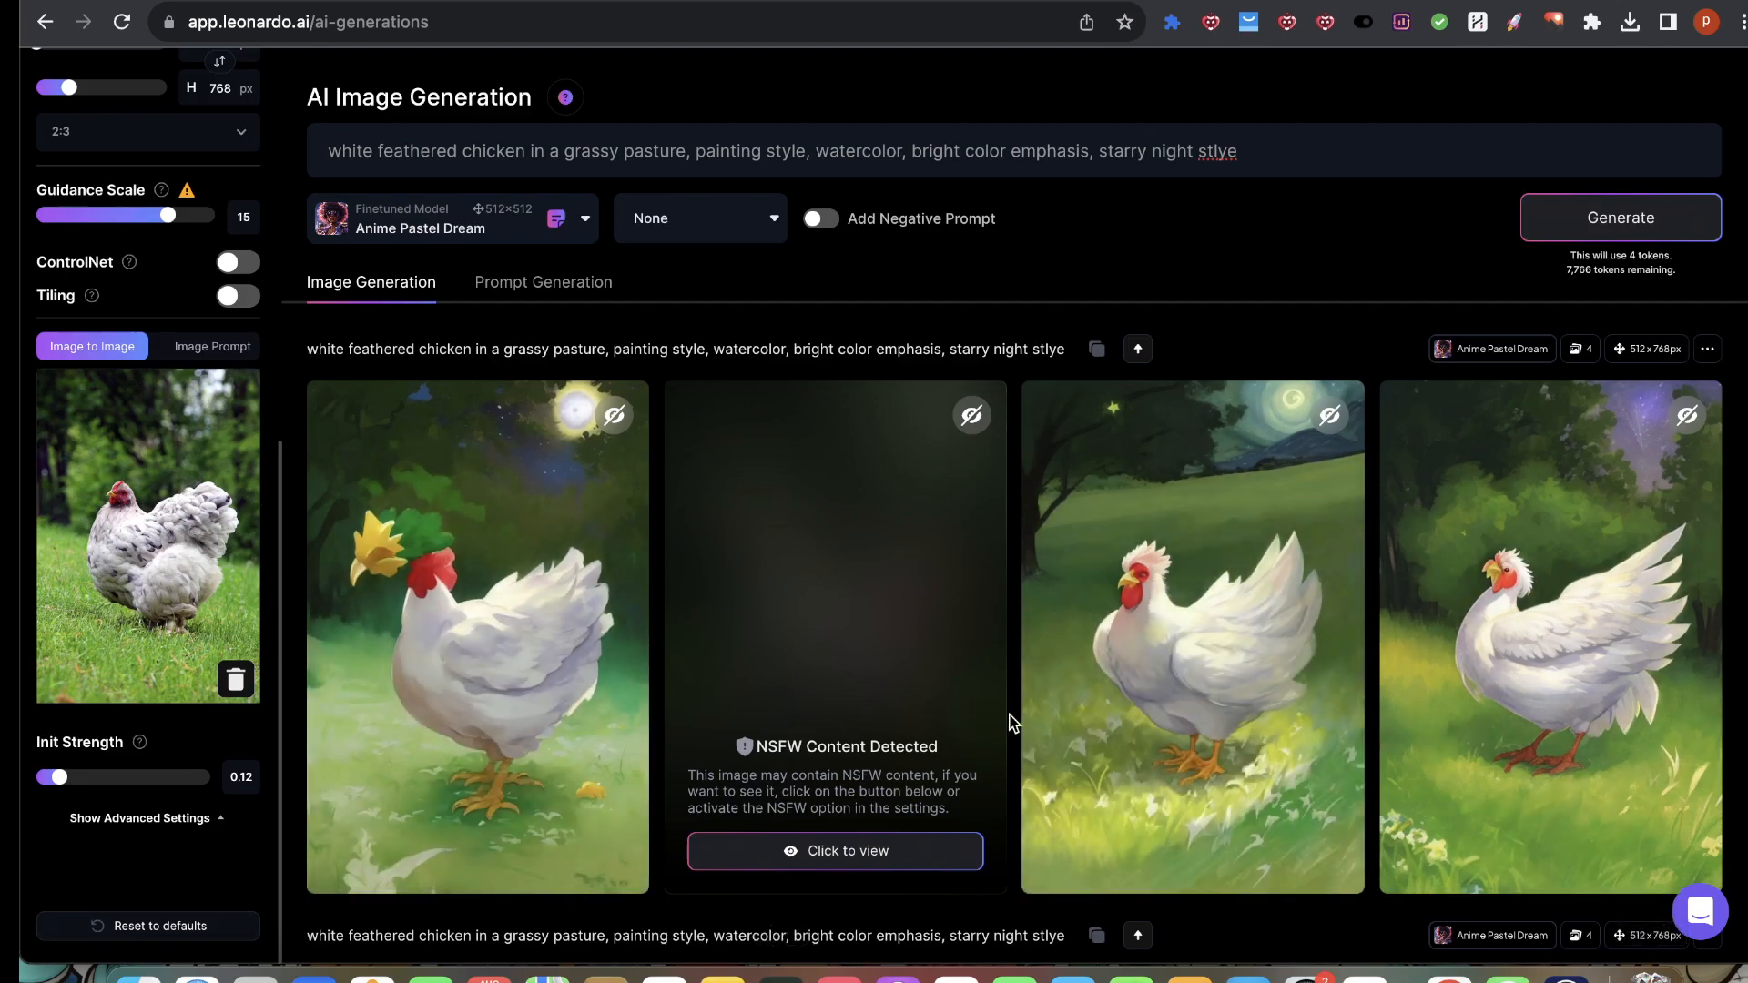
Step: Reveal the second new image hidden by the NSFW filter and examine the third one at enlarged size
{"action": "left_click", "coordinate": [913, 861]}
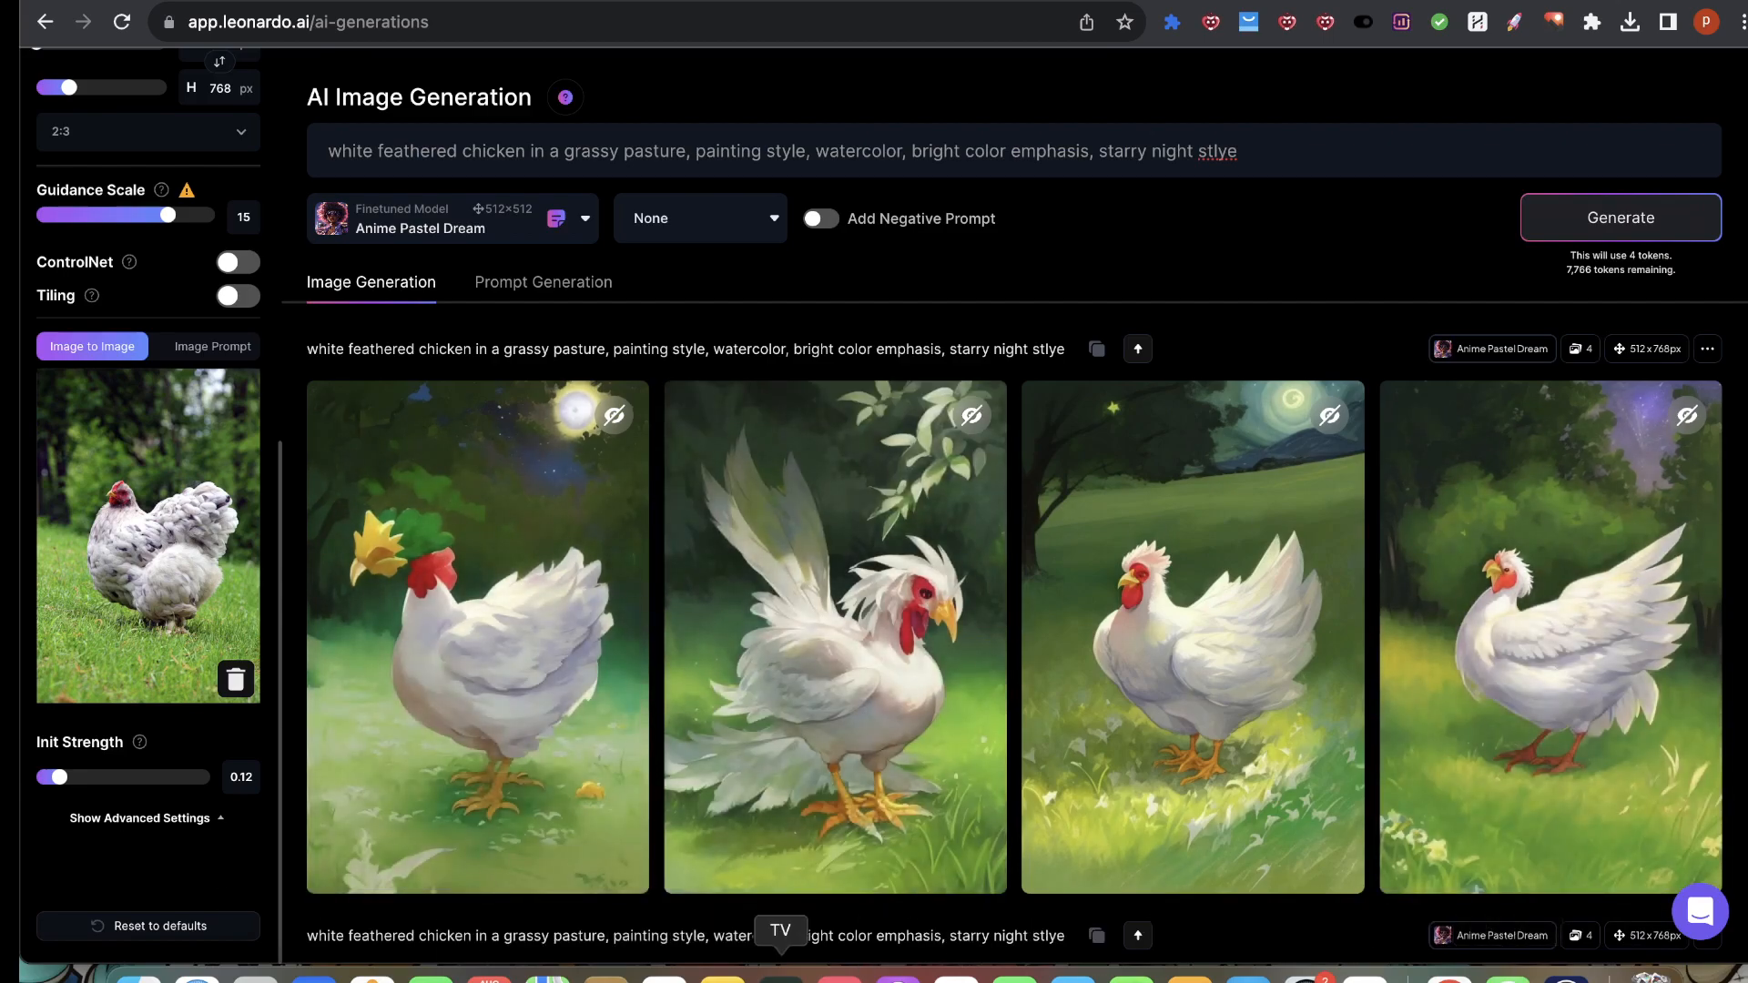
{"action": "left_click", "coordinate": [1211, 653]}
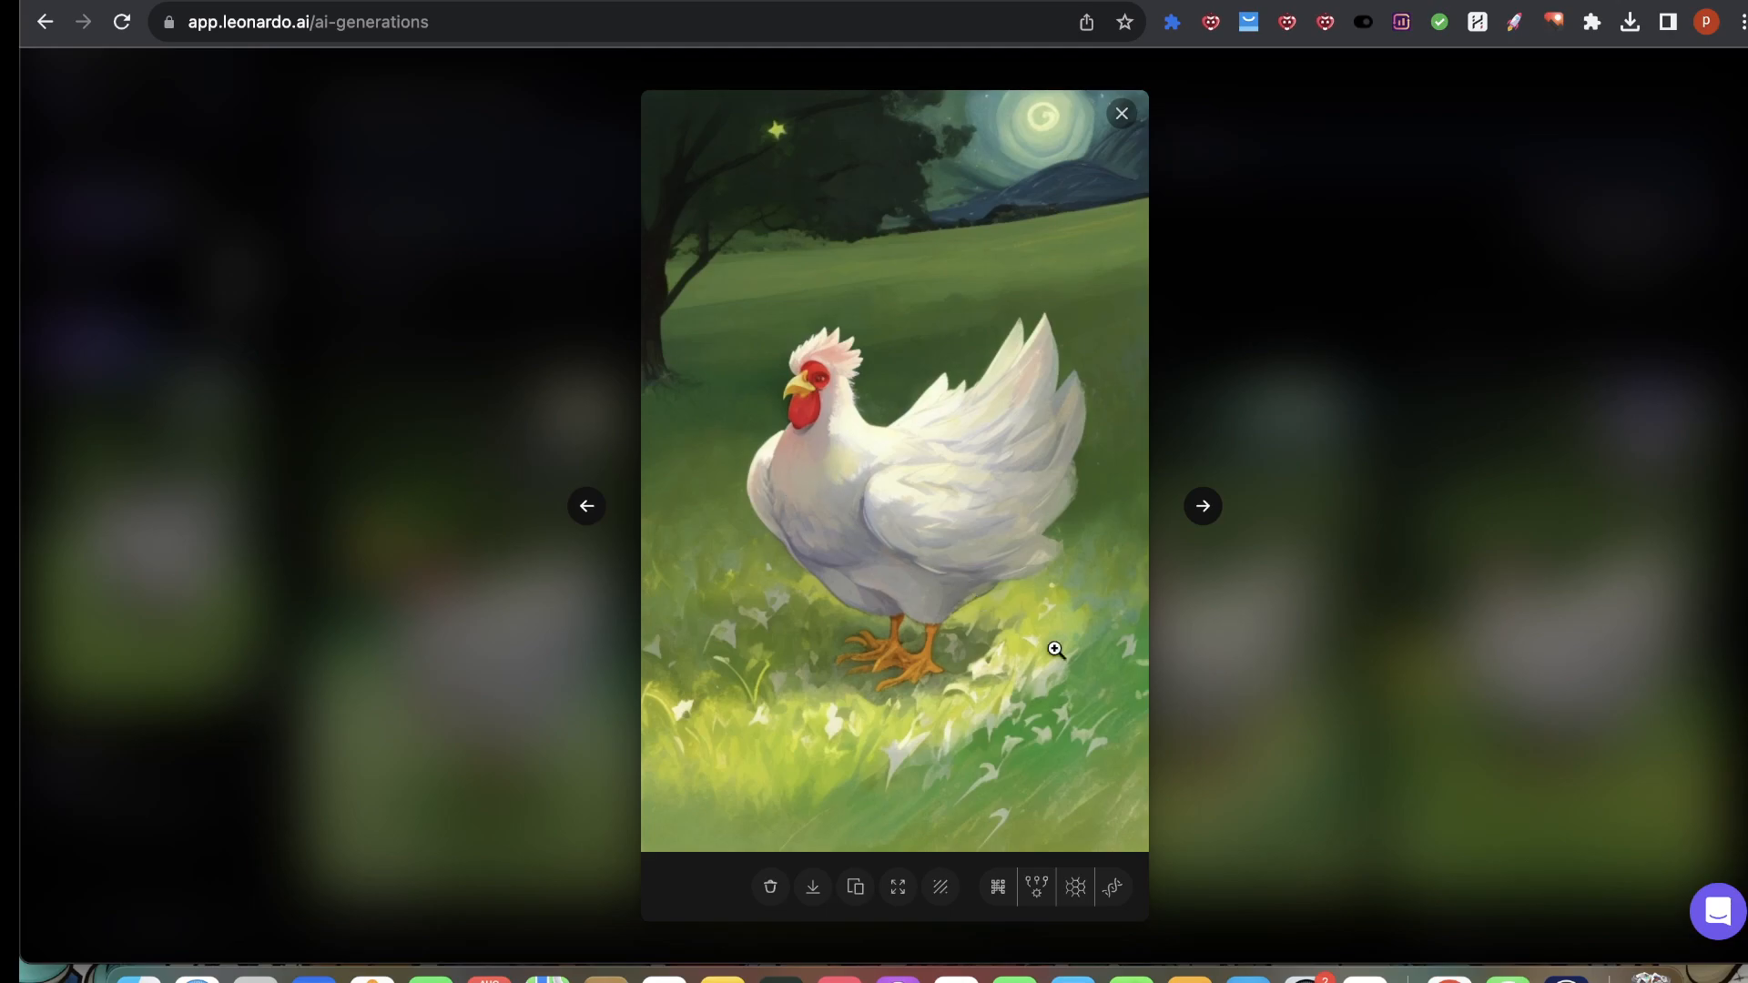
{"action": "key", "text": "Escape"}
{"action": "scroll", "coordinate": [917, 547], "scroll_direction": "down", "scroll_amount": 7}
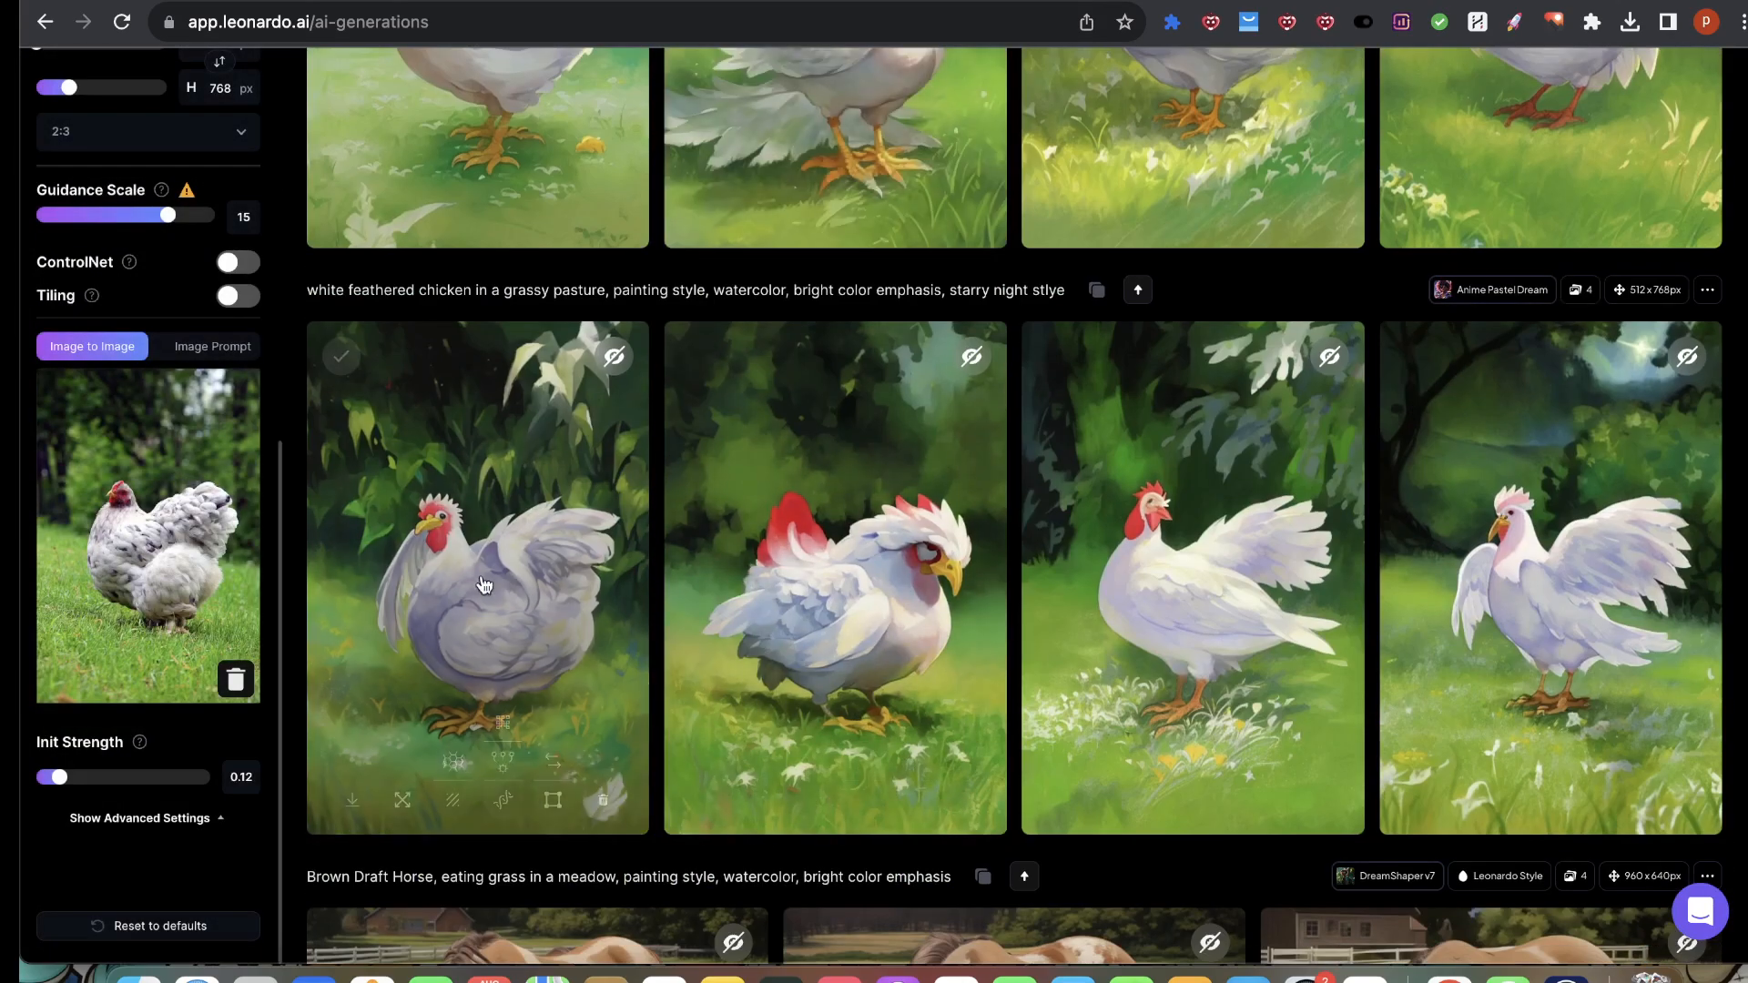
Step: Remove the chicken photo from the Image to Image input
{"action": "scroll", "coordinate": [455, 590], "scroll_direction": "up", "scroll_amount": 5}
{"action": "left_click", "coordinate": [236, 679]}
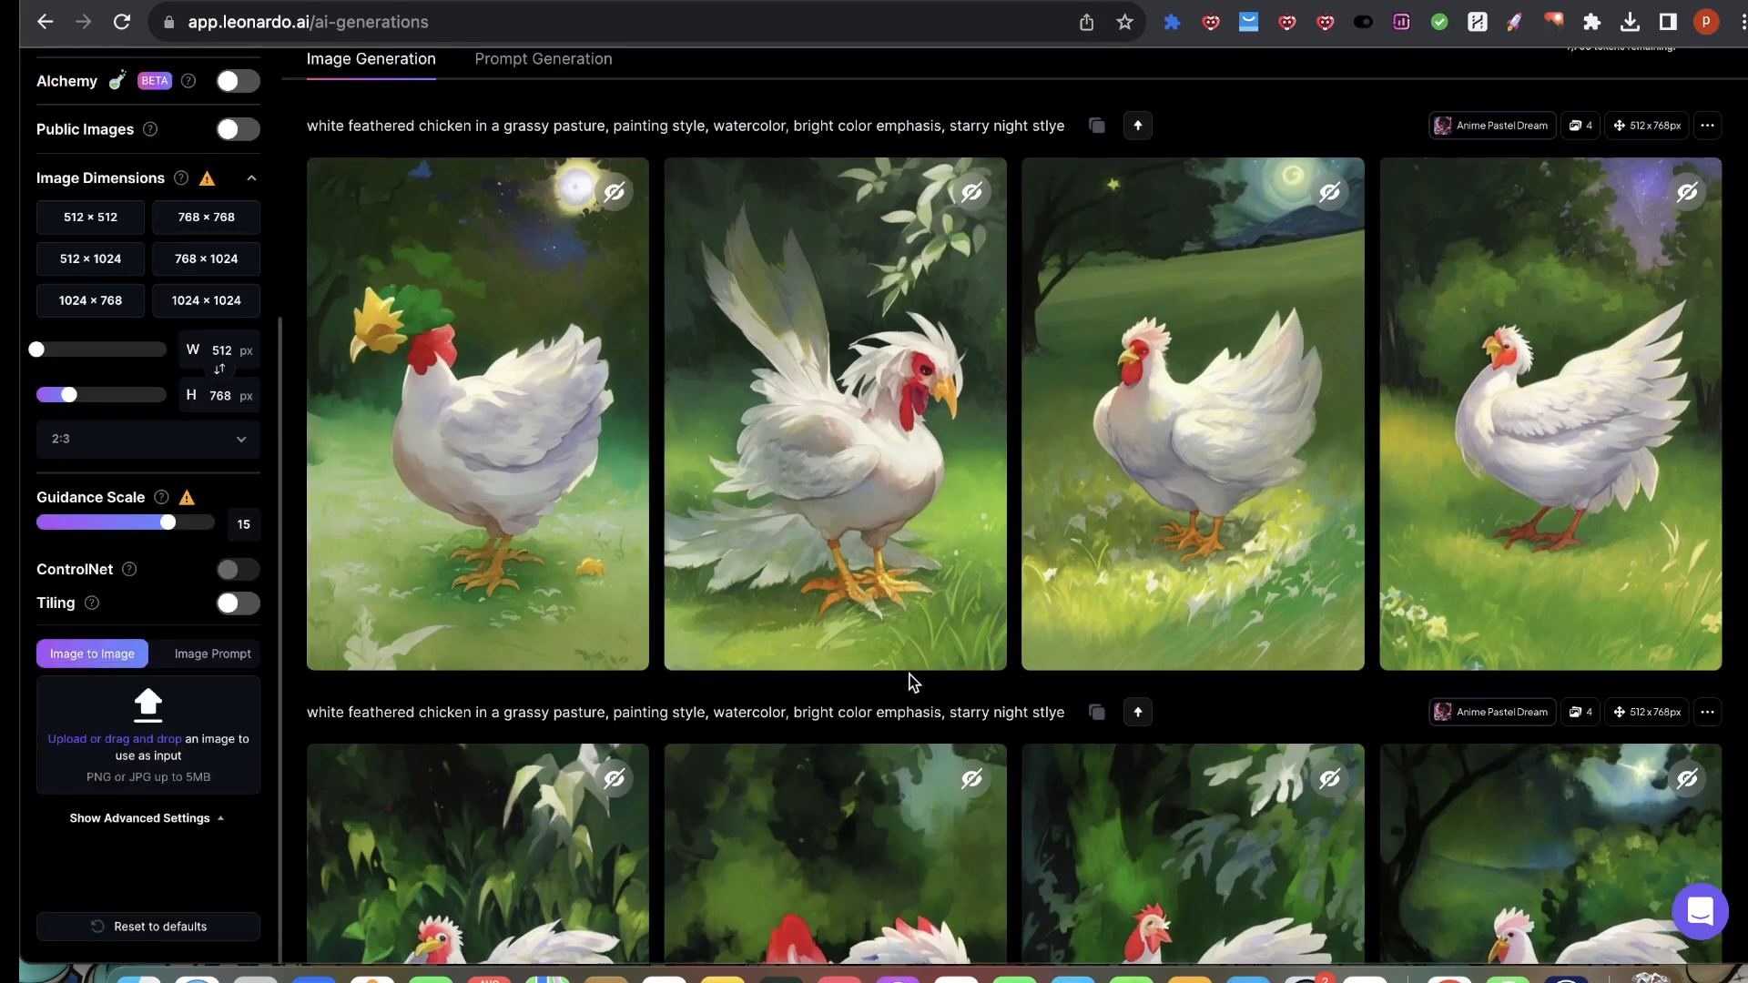
{"action": "scroll", "coordinate": [868, 637], "scroll_direction": "up", "scroll_amount": 3}
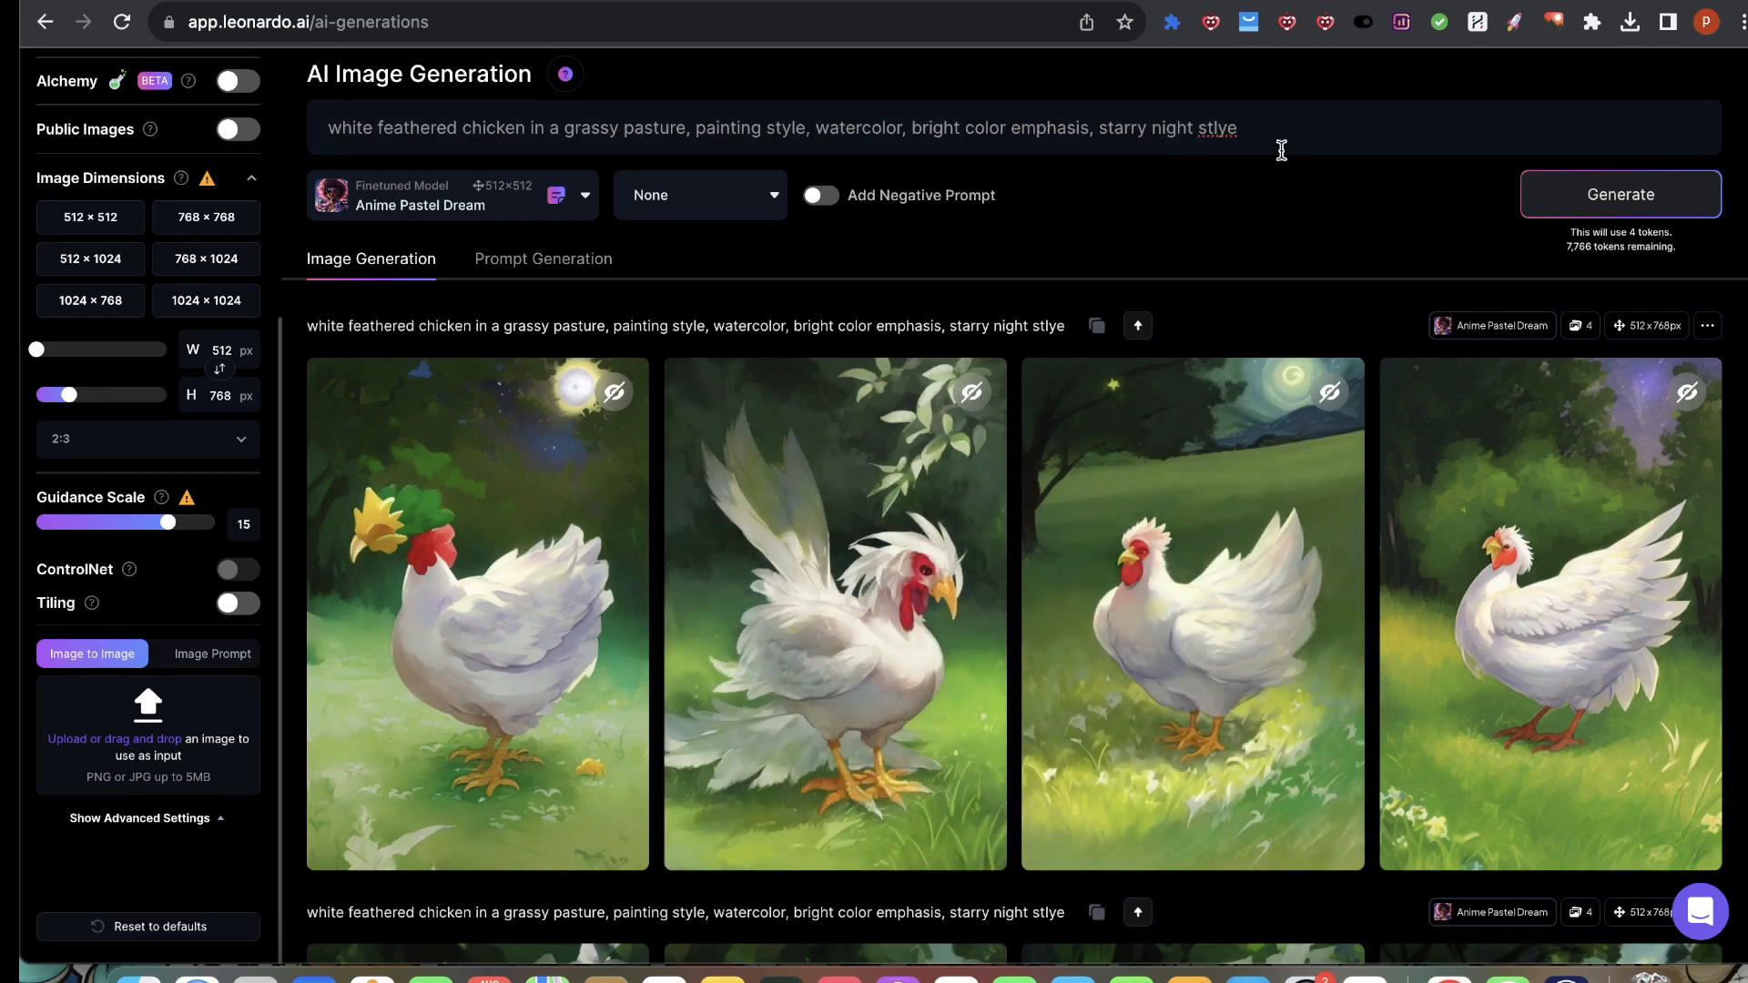
Step: Enable Prompt Magic and generate four images from the same chicken prompt without a source photo
{"action": "scroll", "coordinate": [188, 302], "scroll_direction": "up", "scroll_amount": 5}
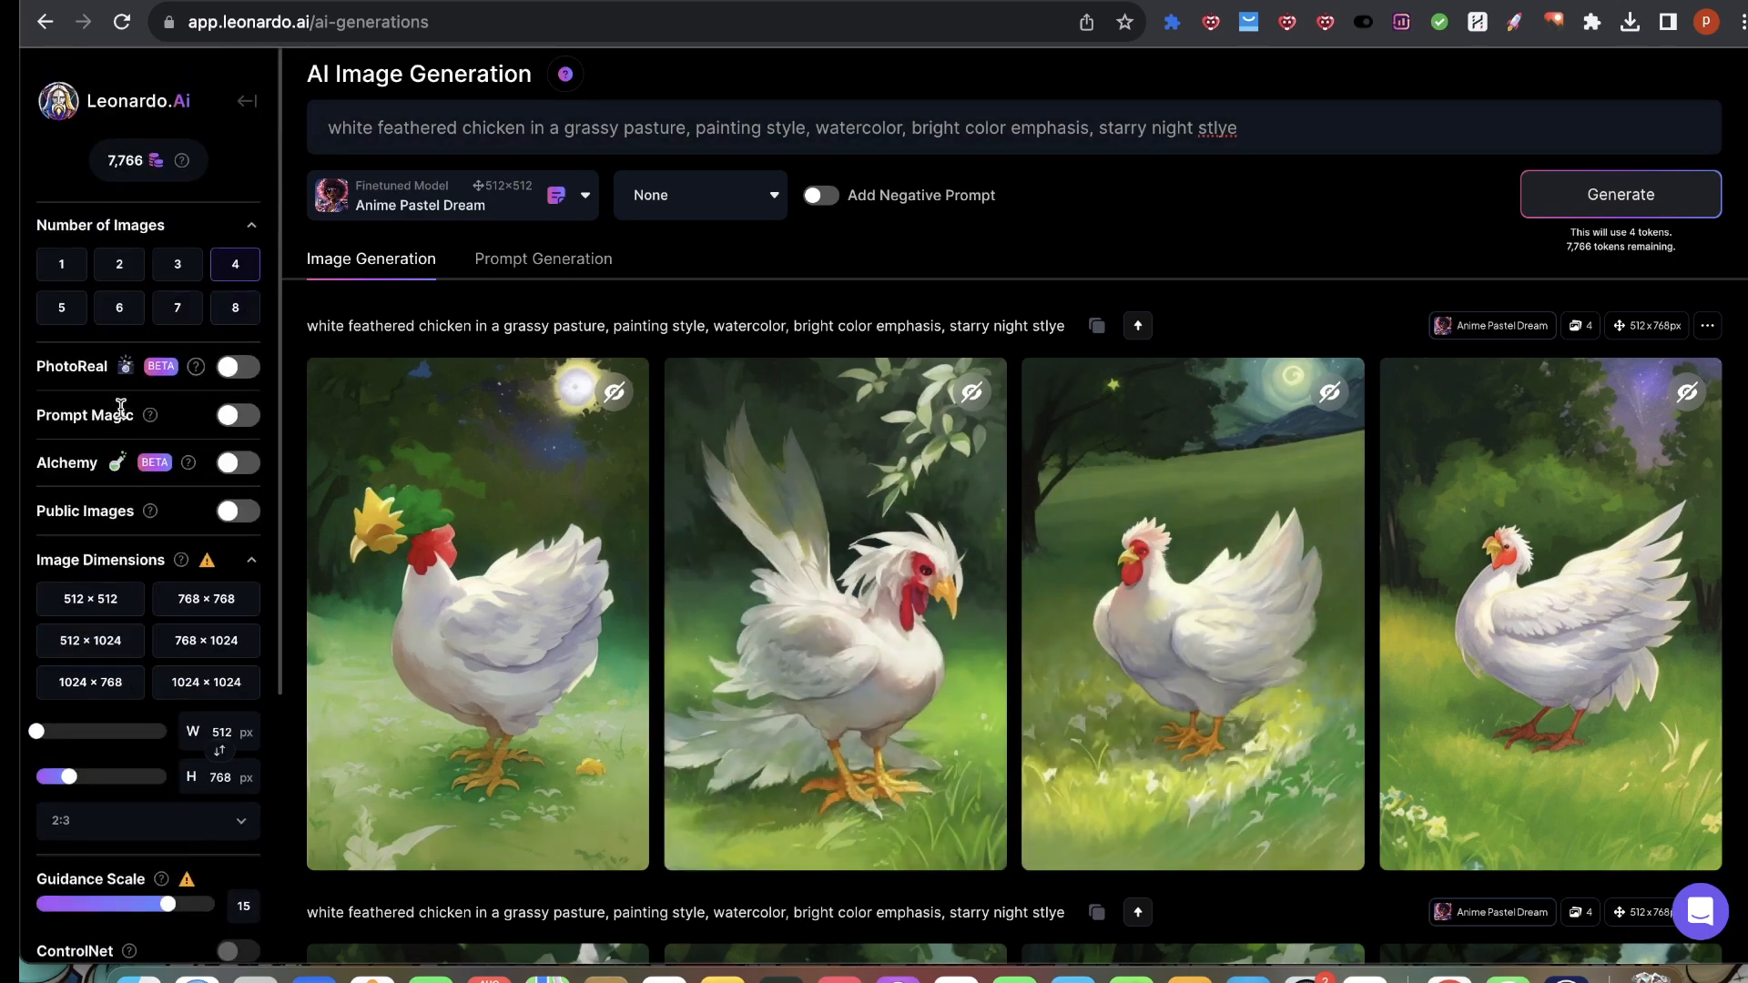
{"action": "left_click", "coordinate": [237, 416]}
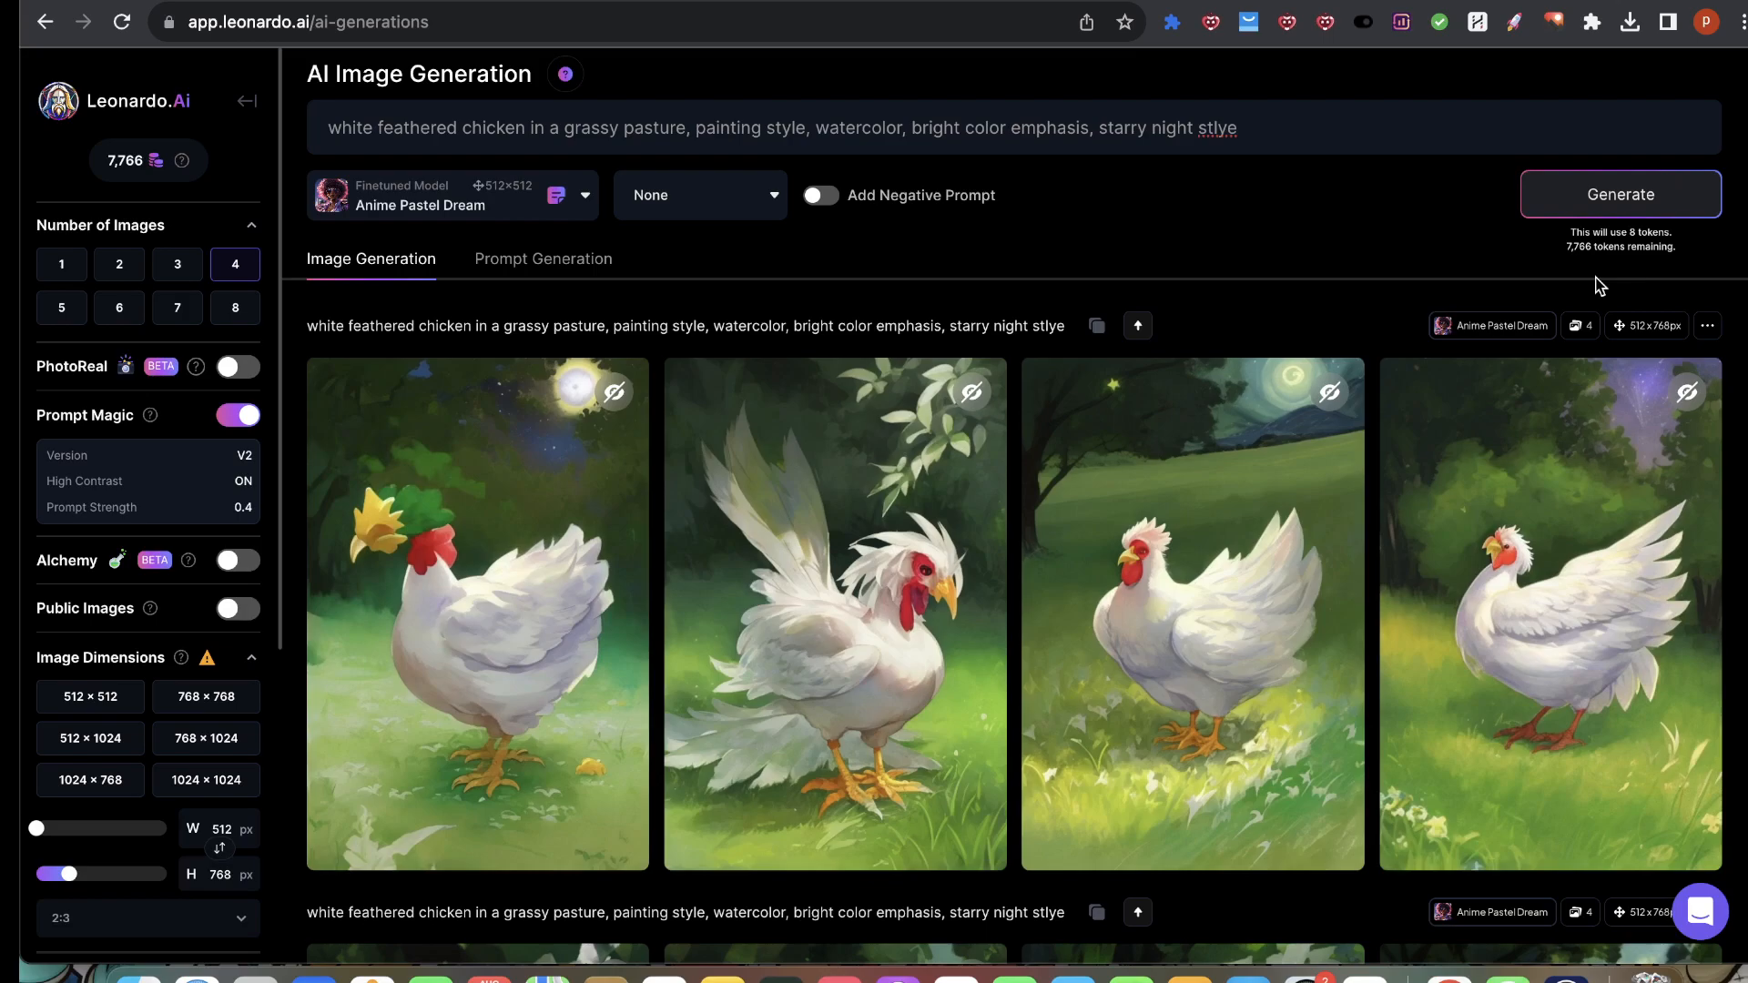
{"action": "left_click", "coordinate": [1643, 195]}
{"action": "scroll", "coordinate": [911, 637], "scroll_direction": "down", "scroll_amount": 2}
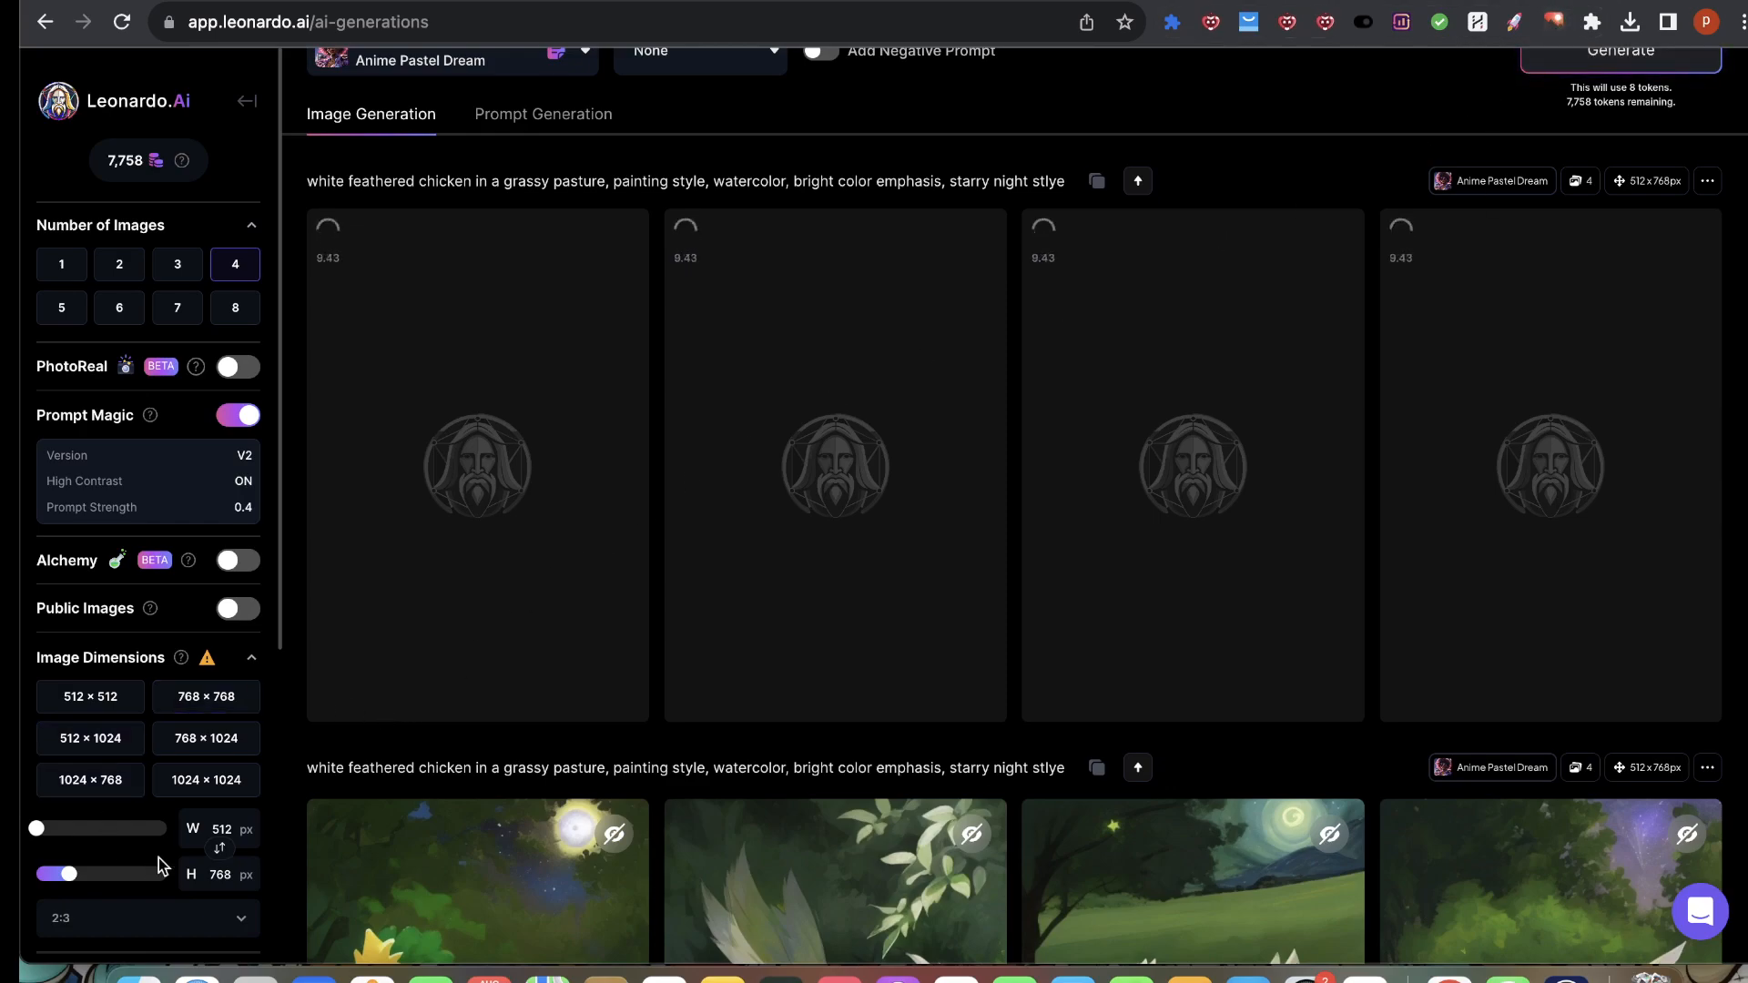
Step: Compare the Prompt Magic chicken images with the earlier Image to Image results for style and background
{"action": "scroll", "coordinate": [150, 865], "scroll_direction": "down", "scroll_amount": 5}
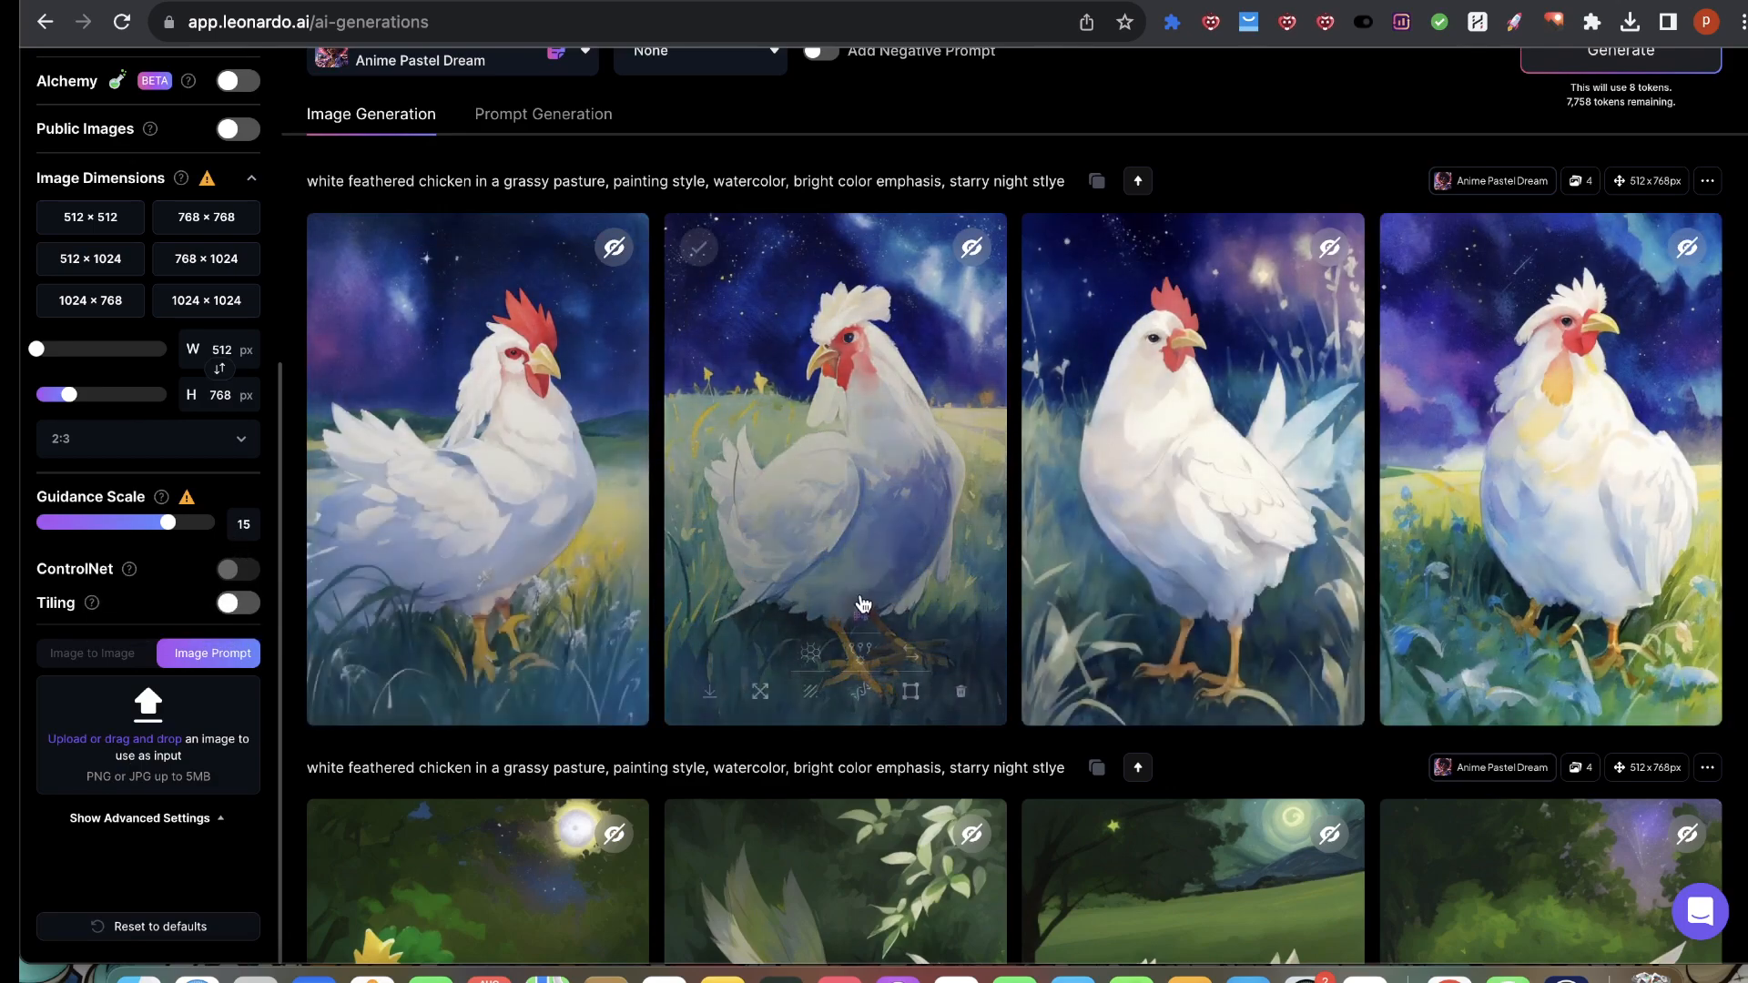
{"action": "scroll", "coordinate": [780, 542], "scroll_direction": "down", "scroll_amount": 10}
{"action": "scroll", "coordinate": [779, 543], "scroll_direction": "up", "scroll_amount": 10}
{"action": "scroll", "coordinate": [922, 699], "scroll_direction": "down", "scroll_amount": 4}
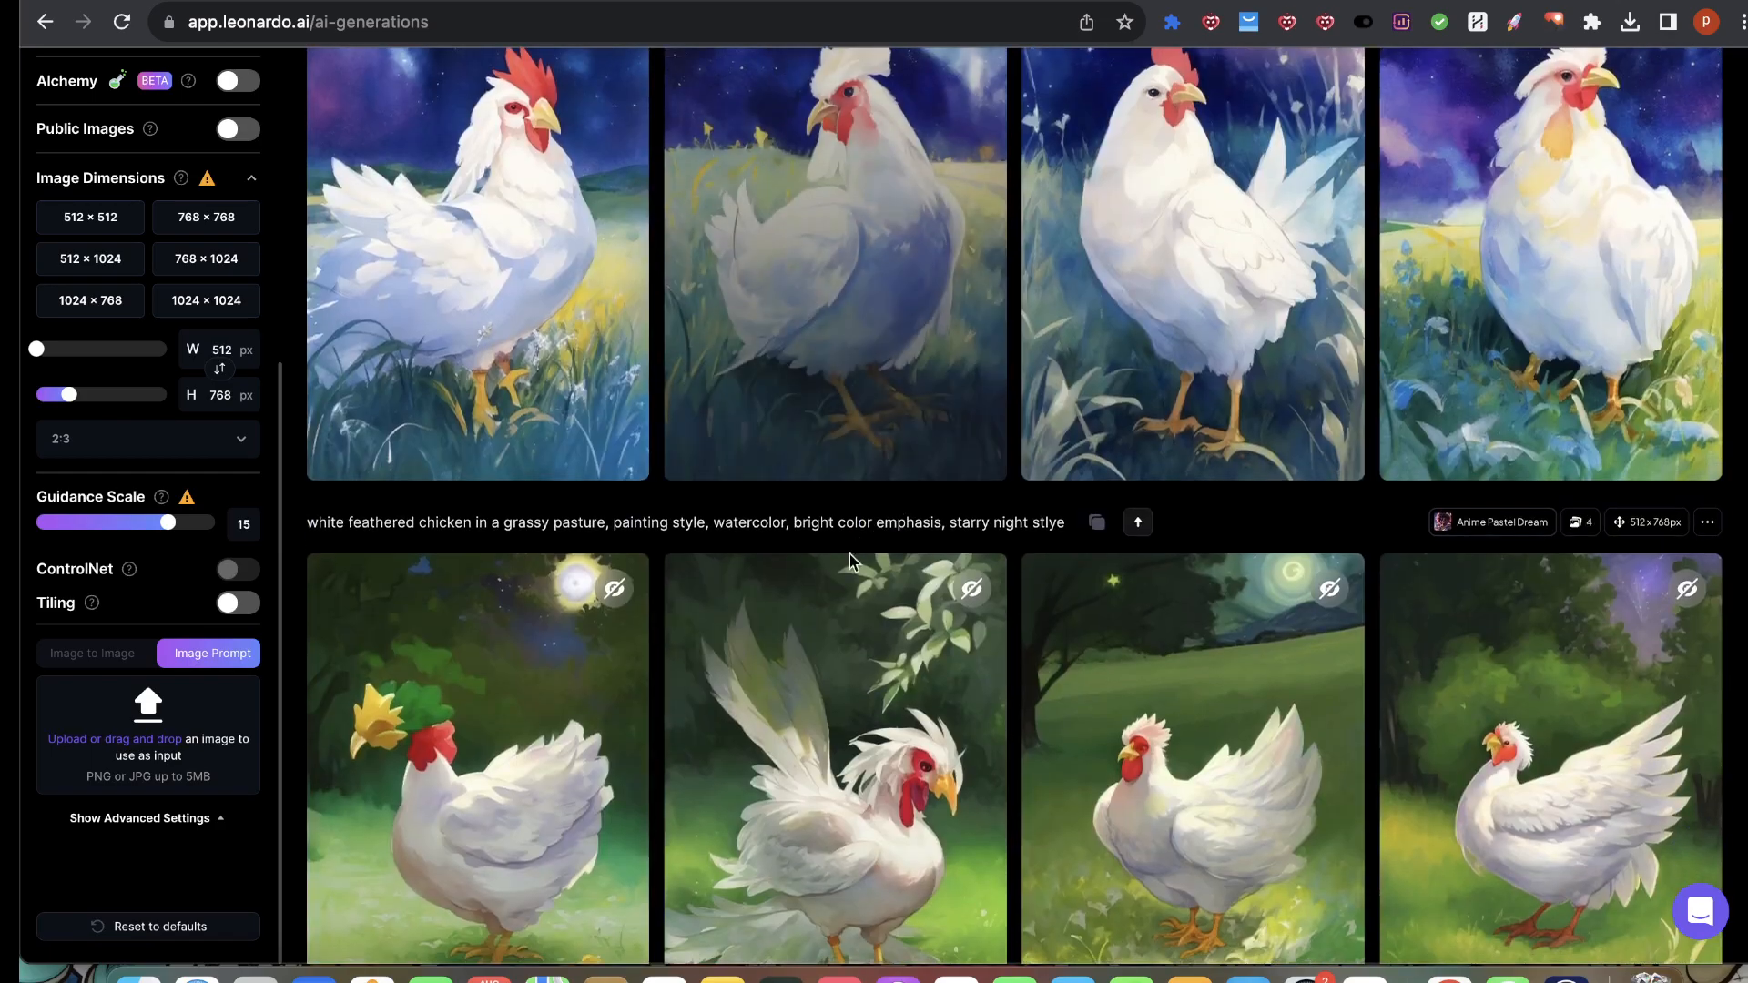
{"action": "scroll", "coordinate": [1129, 638], "scroll_direction": "up", "scroll_amount": 6}
{"action": "scroll", "coordinate": [1165, 541], "scroll_direction": "down", "scroll_amount": 10}
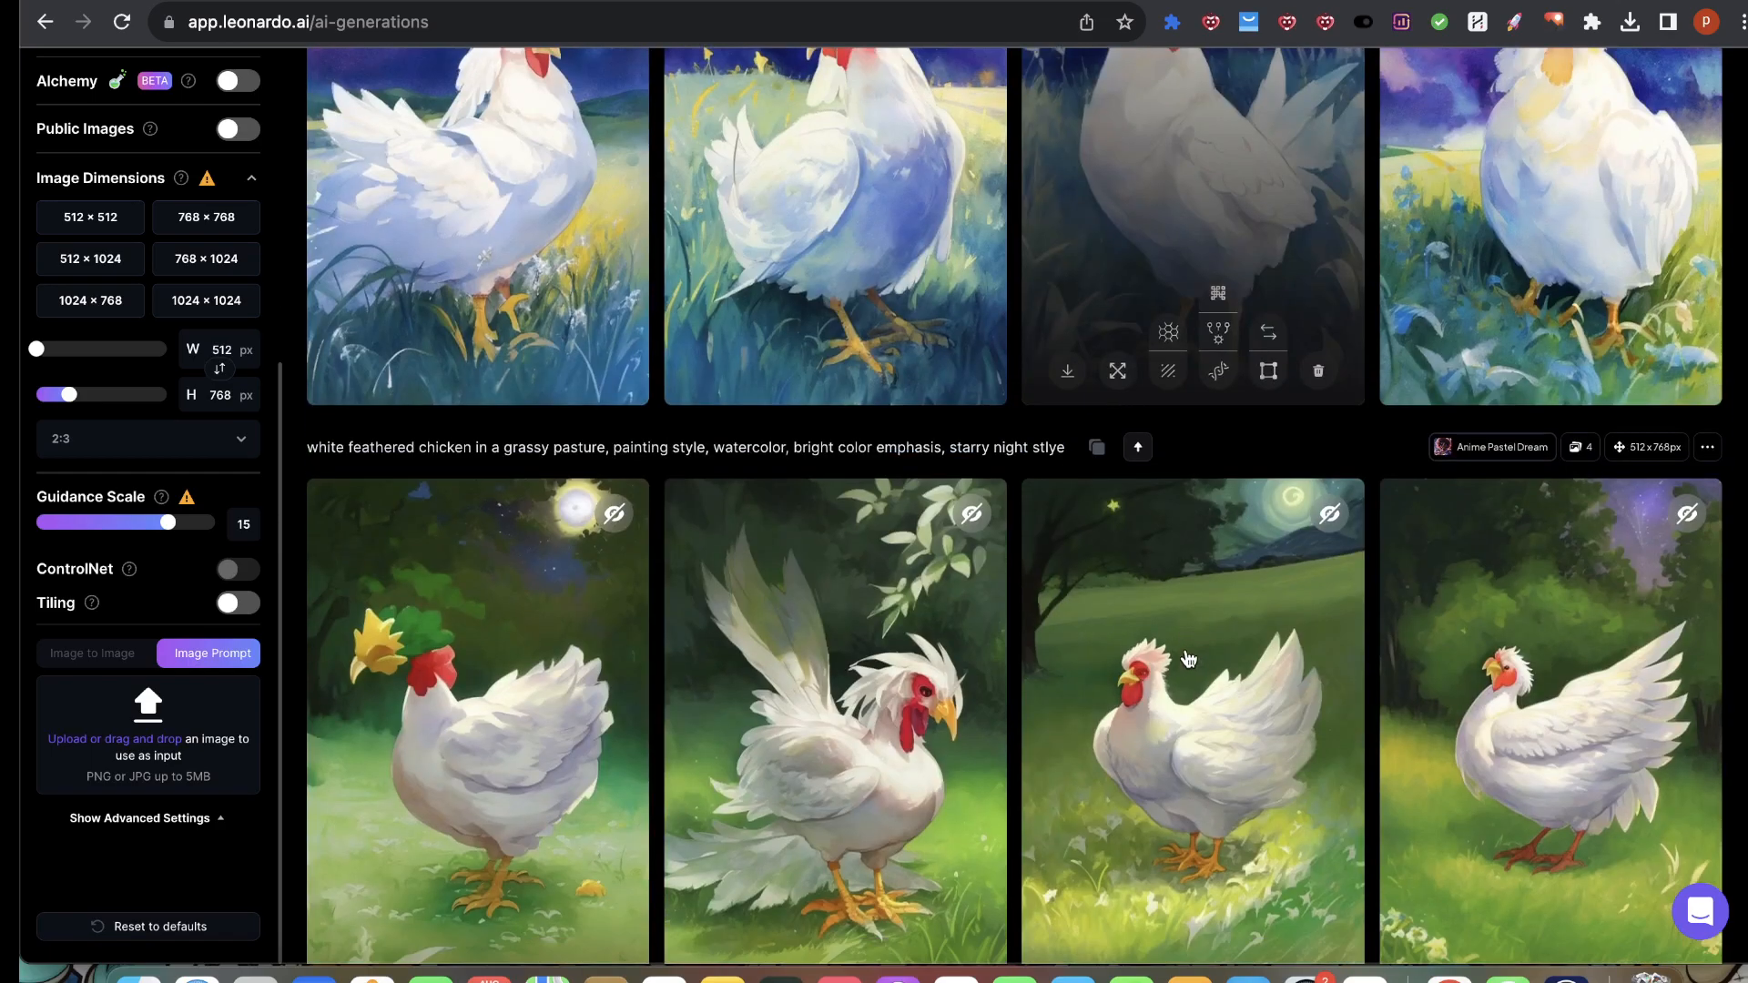
{"action": "scroll", "coordinate": [1244, 784], "scroll_direction": "up", "scroll_amount": 10}
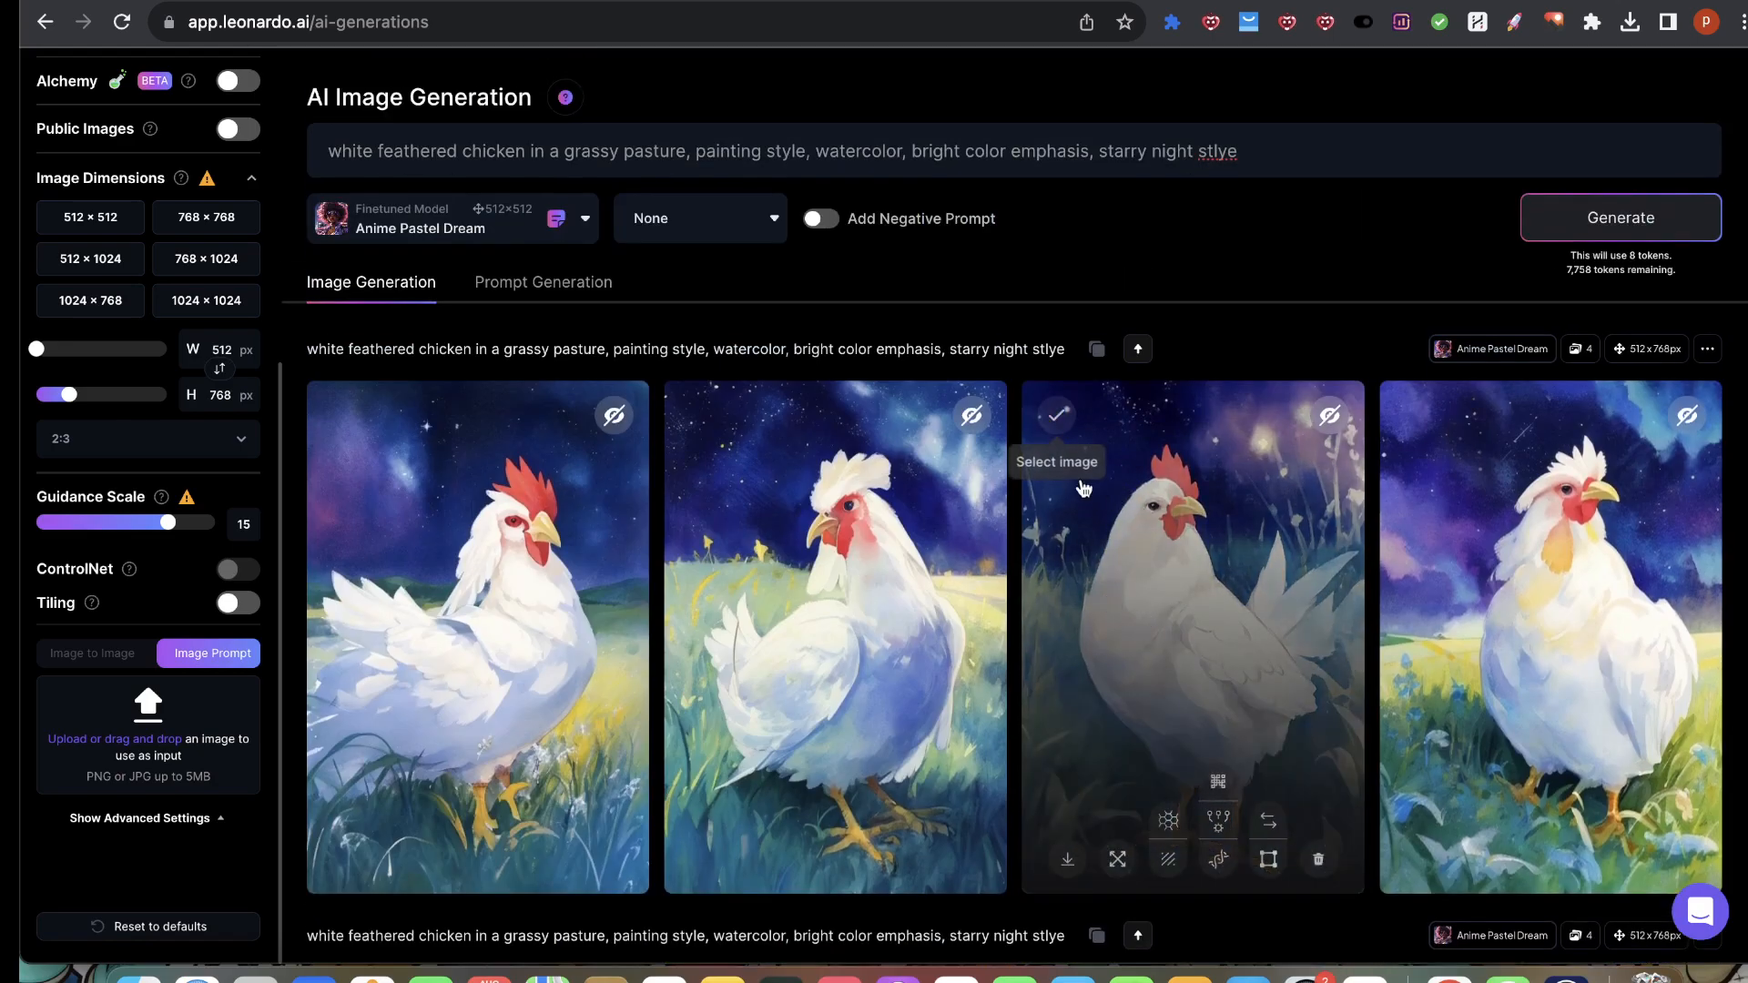
{"action": "scroll", "coordinate": [1070, 427], "scroll_direction": "down", "scroll_amount": 1}
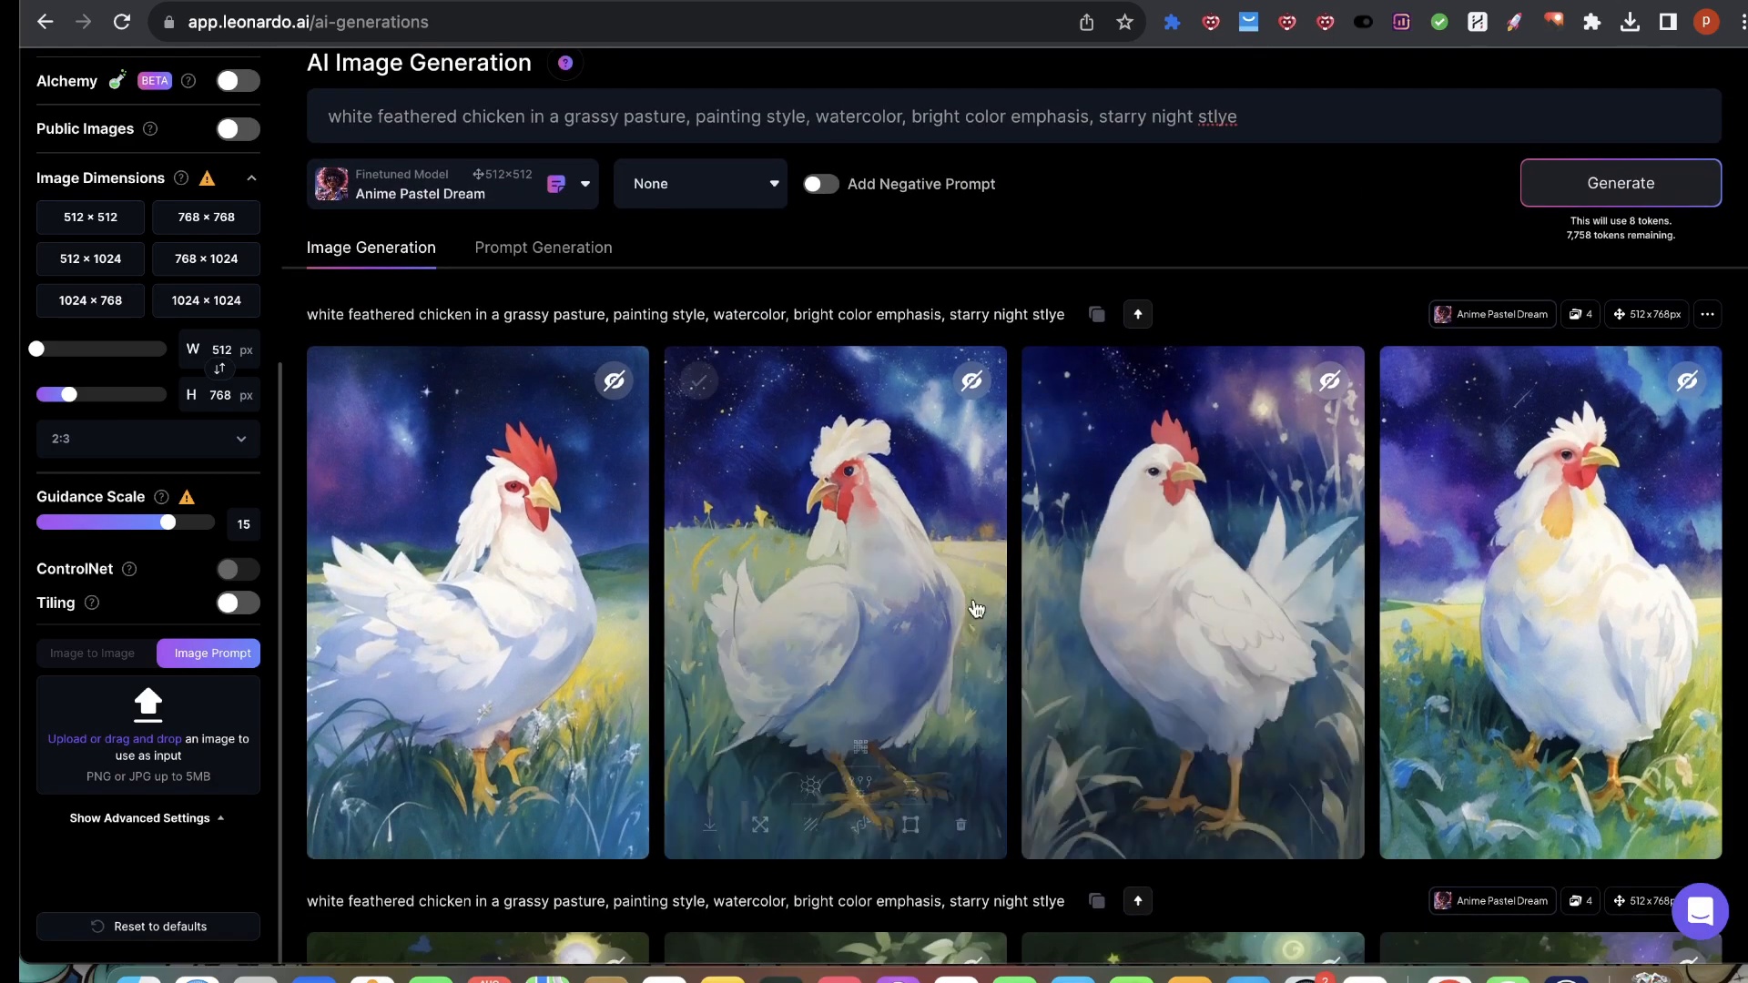
{"action": "scroll", "coordinate": [894, 575], "scroll_direction": "down", "scroll_amount": 15}
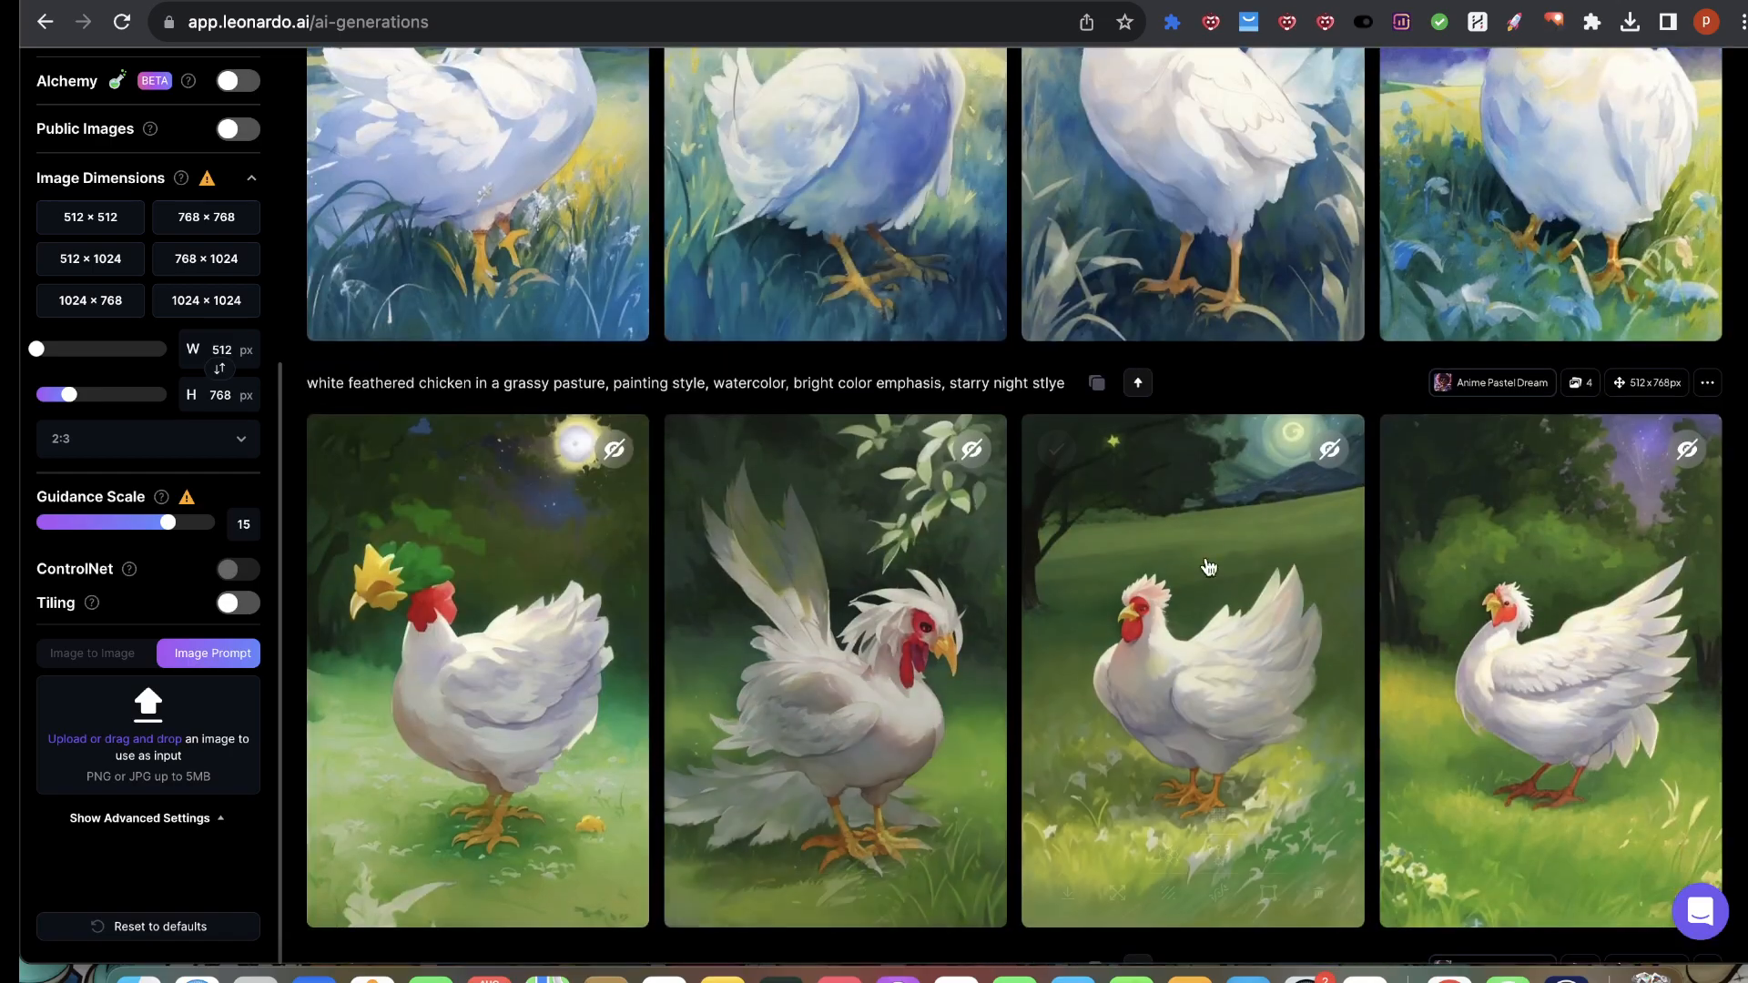
{"action": "scroll", "coordinate": [1267, 487], "scroll_direction": "down", "scroll_amount": 10}
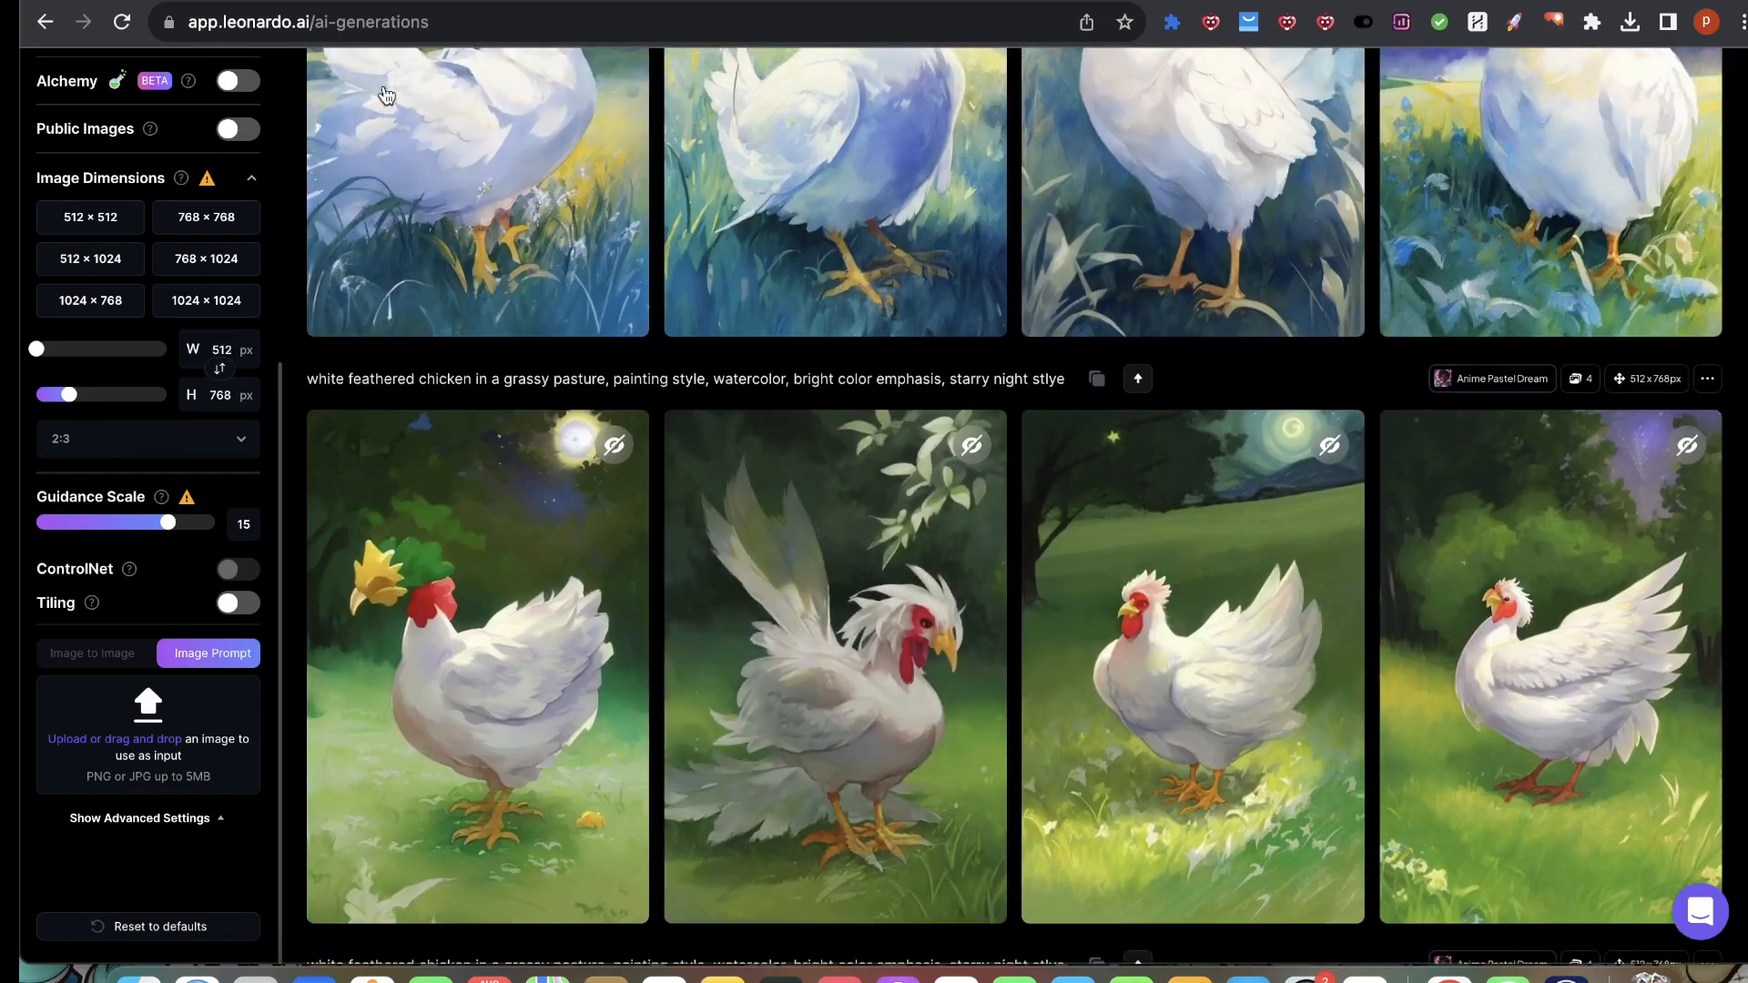
Step: Switch to the botsnapps.com stock photography membership page and review its sample images, site comparison and pricing
{"action": "scroll", "coordinate": [906, 291], "scroll_direction": "down", "scroll_amount": 1}
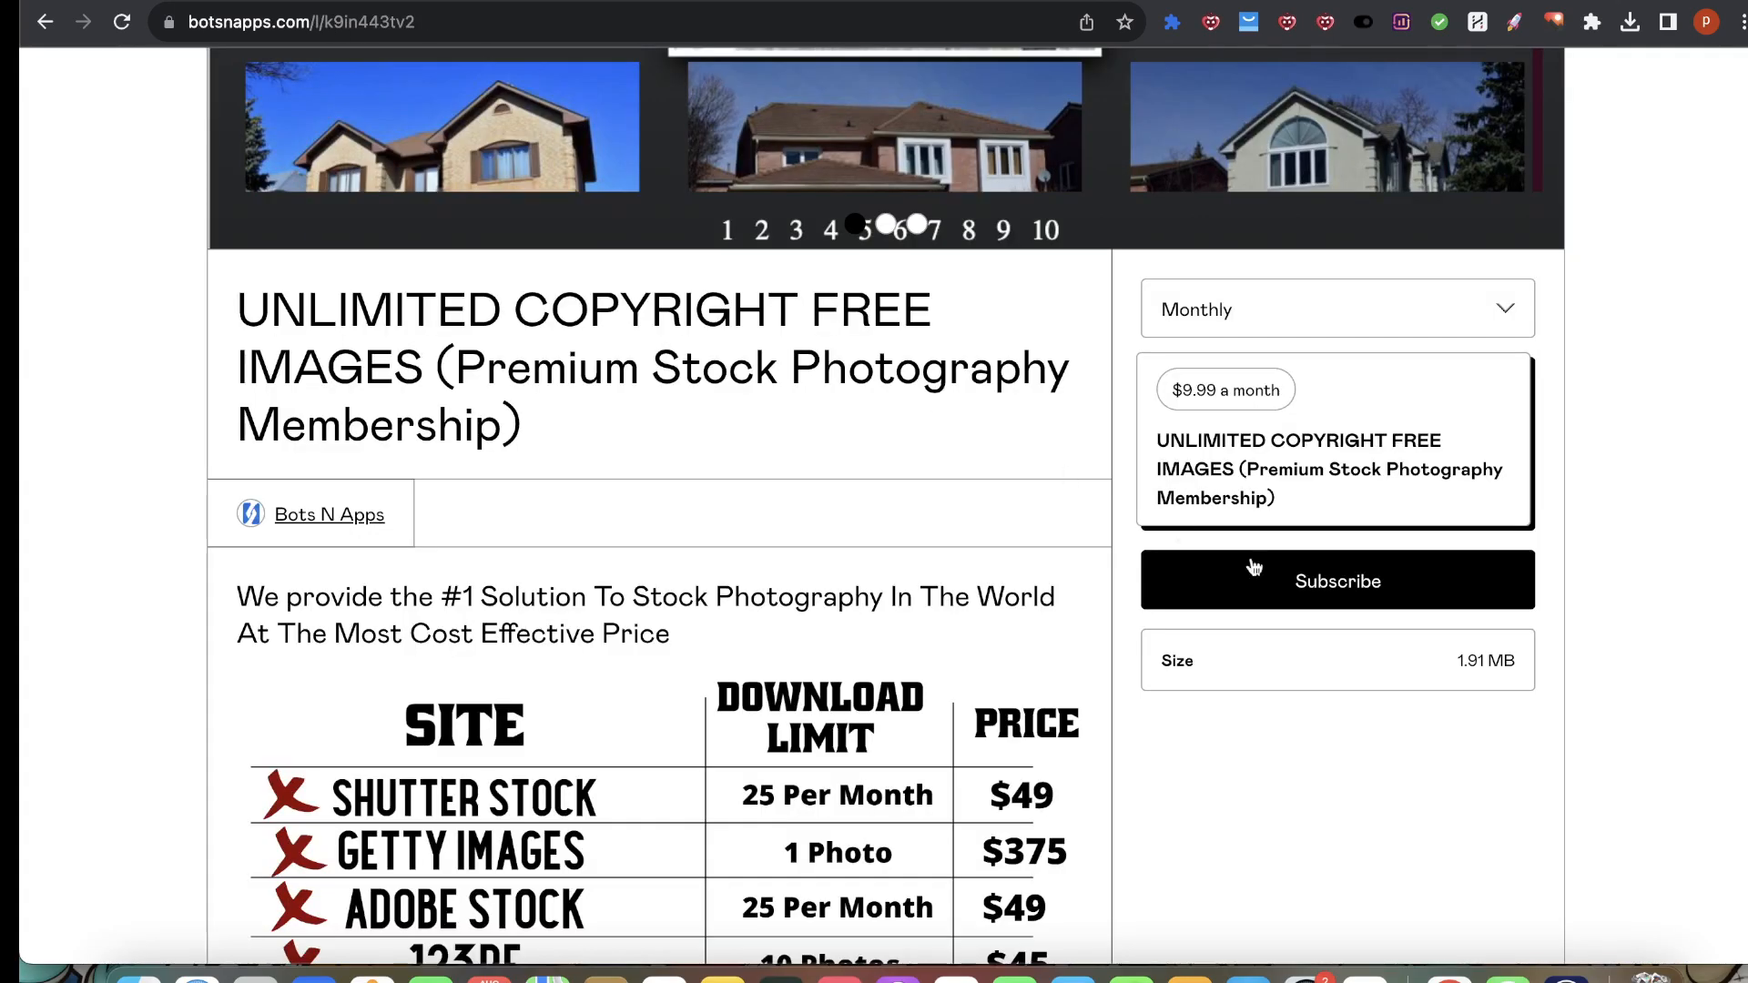
{"action": "scroll", "coordinate": [1248, 565], "scroll_direction": "down", "scroll_amount": 10}
{"action": "scroll", "coordinate": [996, 556], "scroll_direction": "up", "scroll_amount": 3}
{"action": "scroll", "coordinate": [826, 610], "scroll_direction": "down", "scroll_amount": 6}
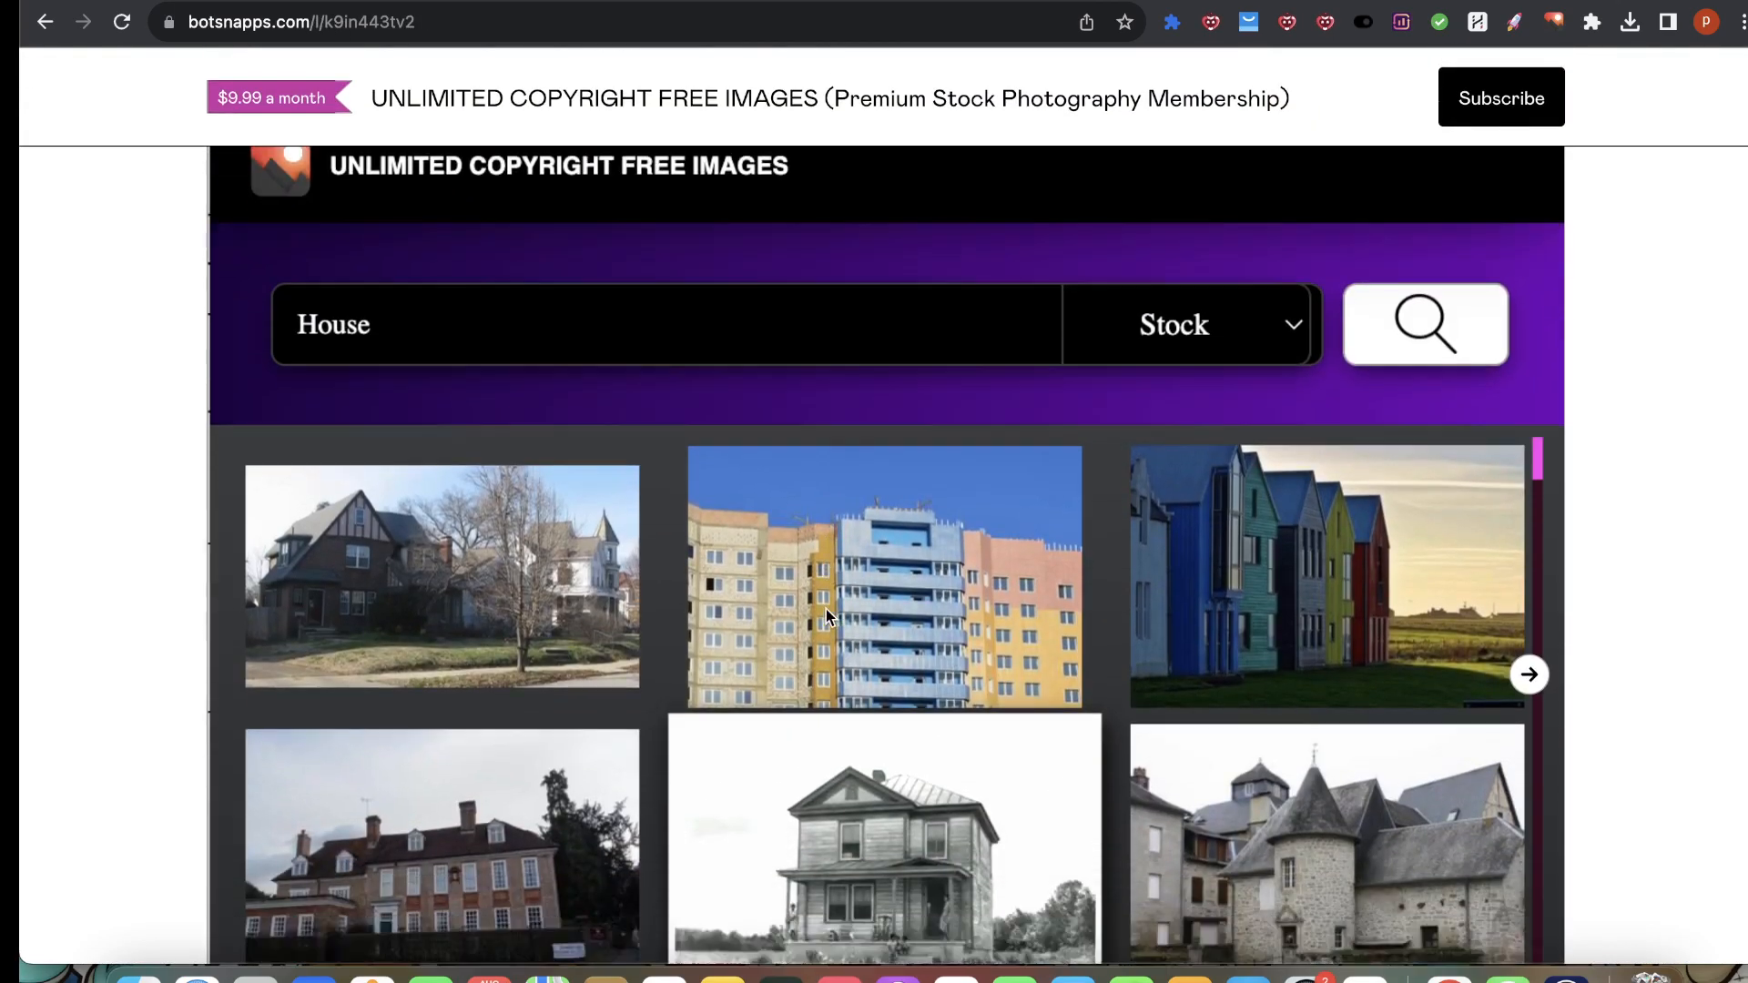
{"action": "scroll", "coordinate": [825, 591], "scroll_direction": "down", "scroll_amount": 8}
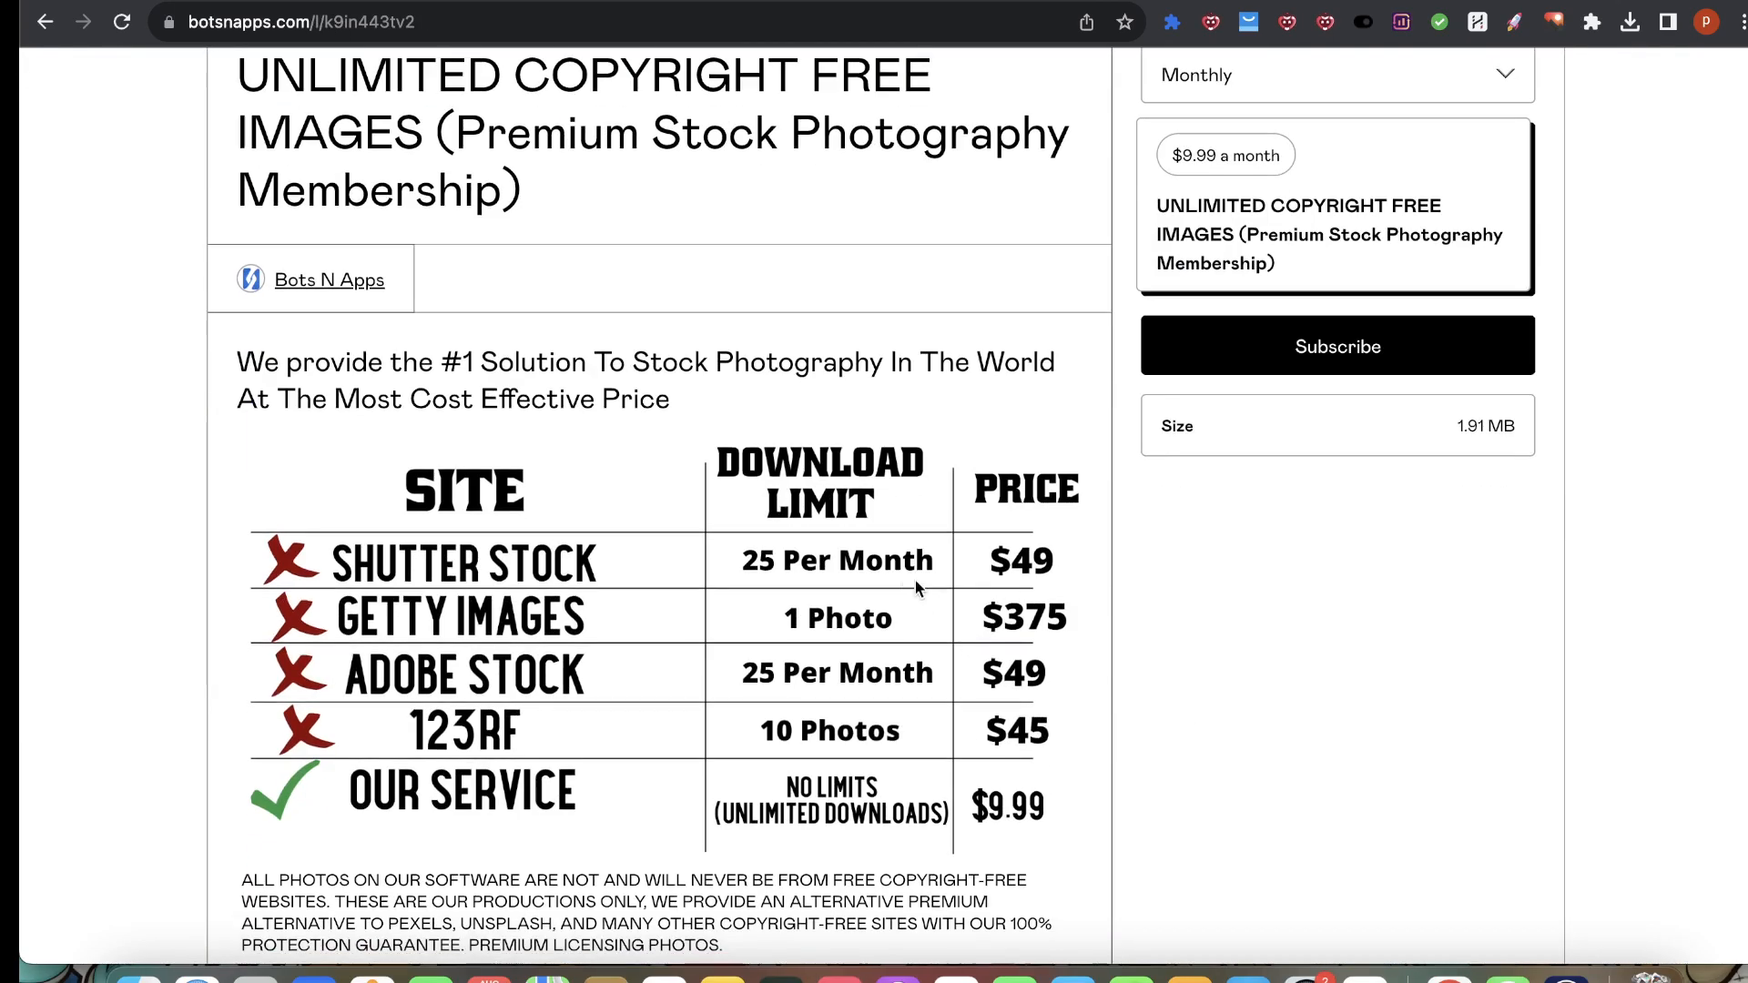
{"action": "scroll", "coordinate": [813, 675], "scroll_direction": "up", "scroll_amount": 9}
{"action": "scroll", "coordinate": [779, 688], "scroll_direction": "down", "scroll_amount": 10}
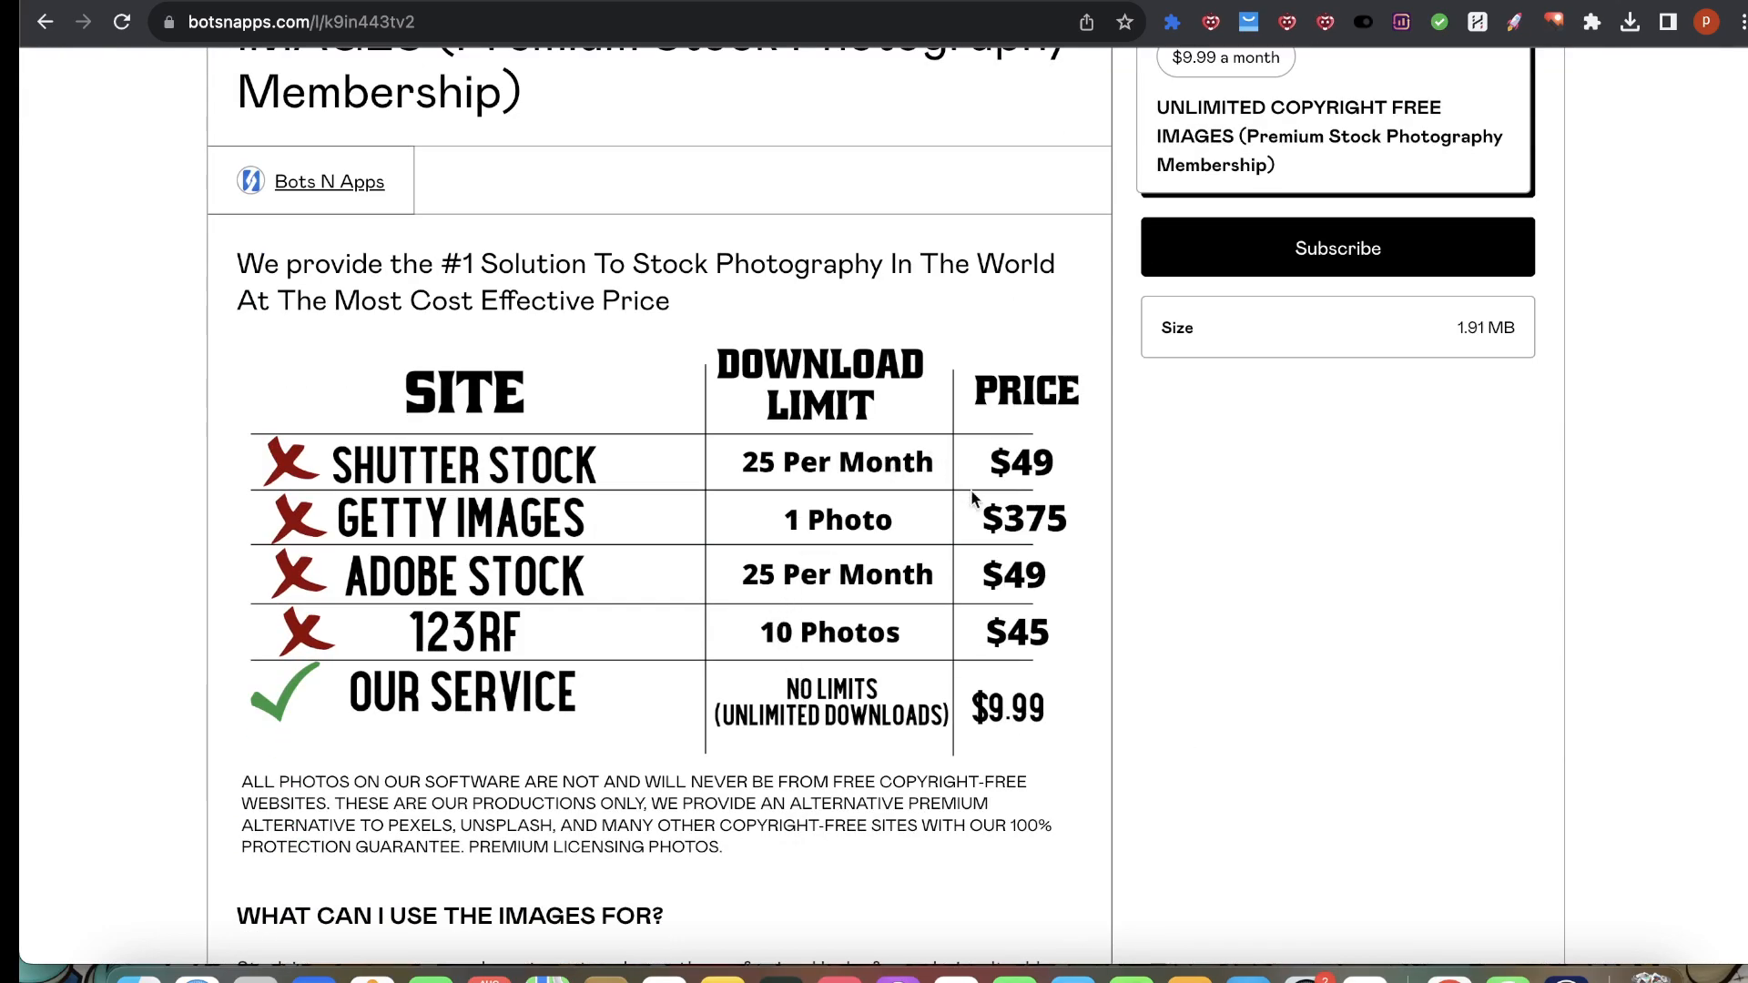
{"action": "scroll", "coordinate": [737, 436], "scroll_direction": "up", "scroll_amount": 13}
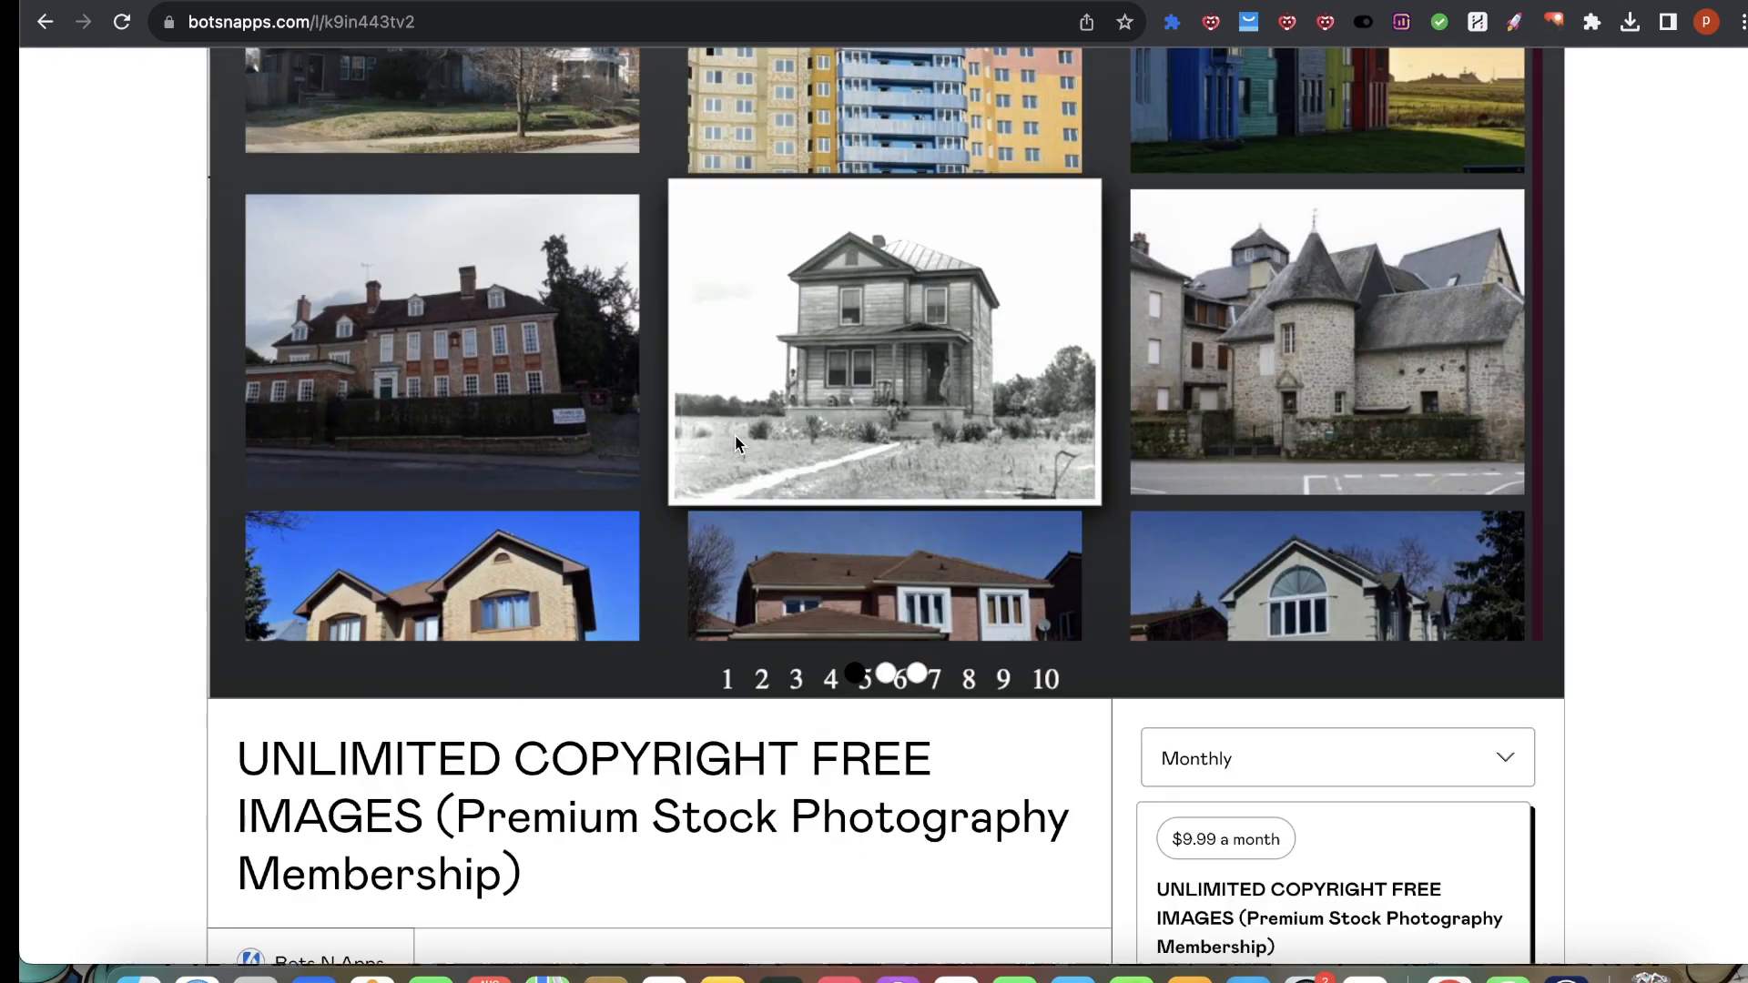
{"action": "scroll", "coordinate": [789, 657], "scroll_direction": "down", "scroll_amount": 5}
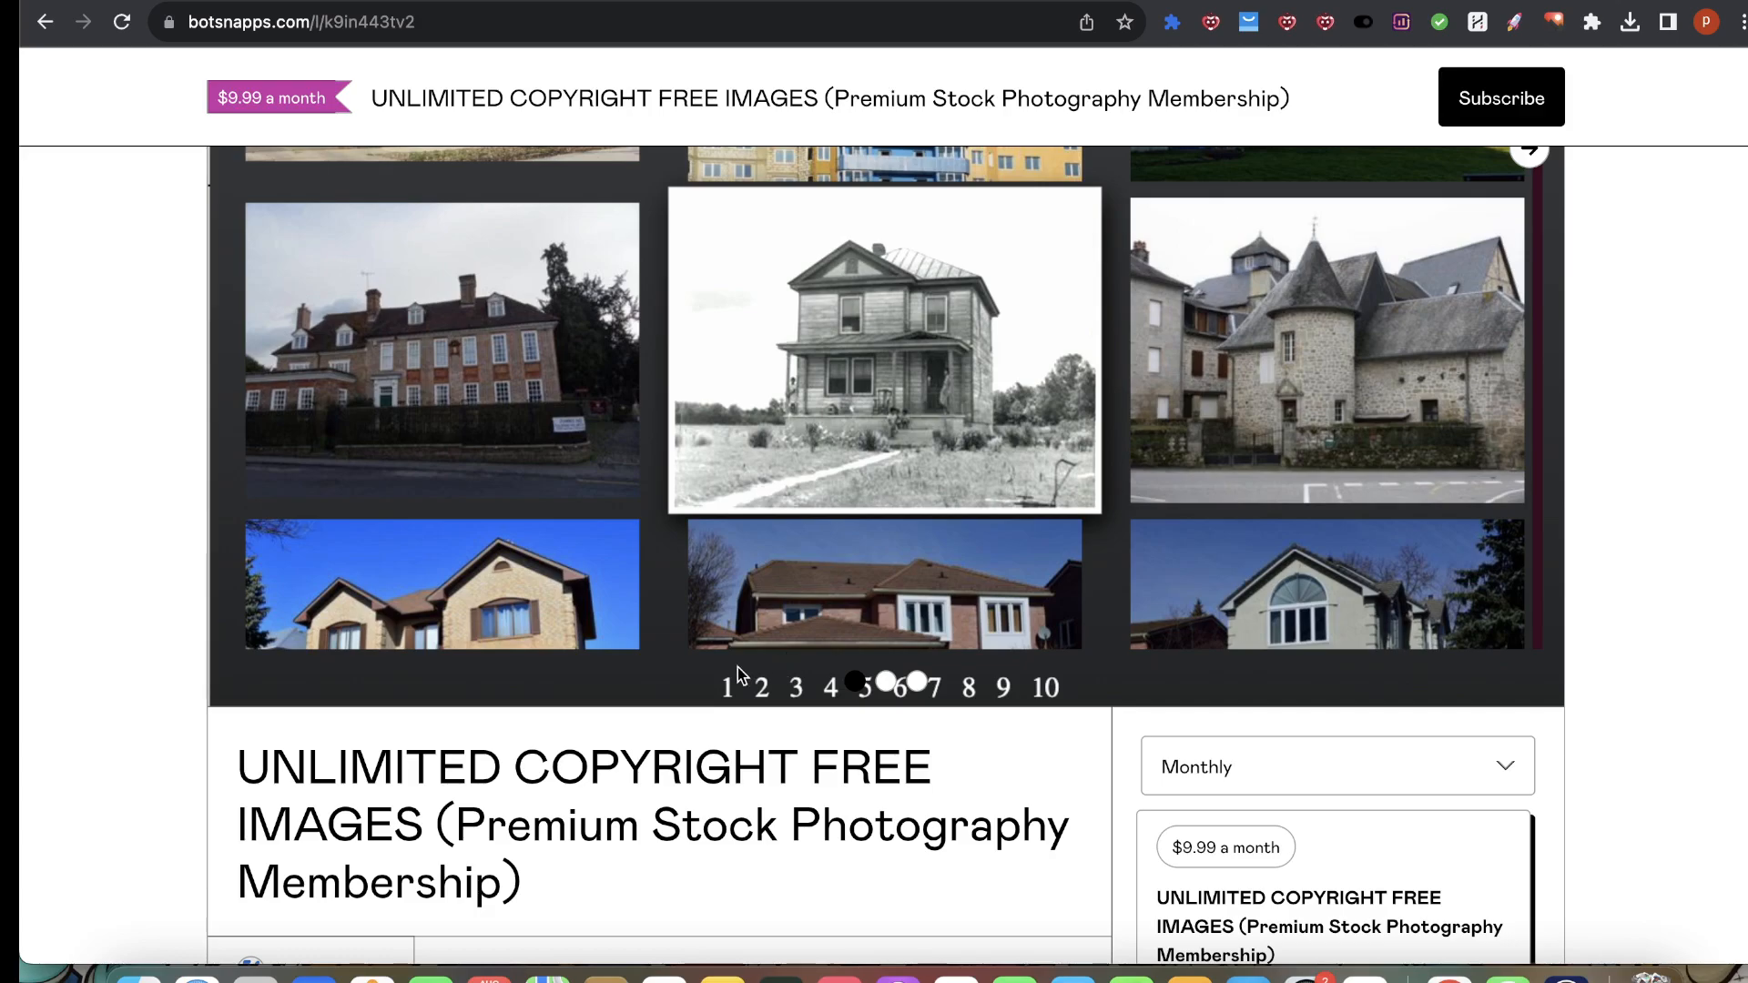
{"action": "scroll", "coordinate": [956, 716], "scroll_direction": "up", "scroll_amount": 5}
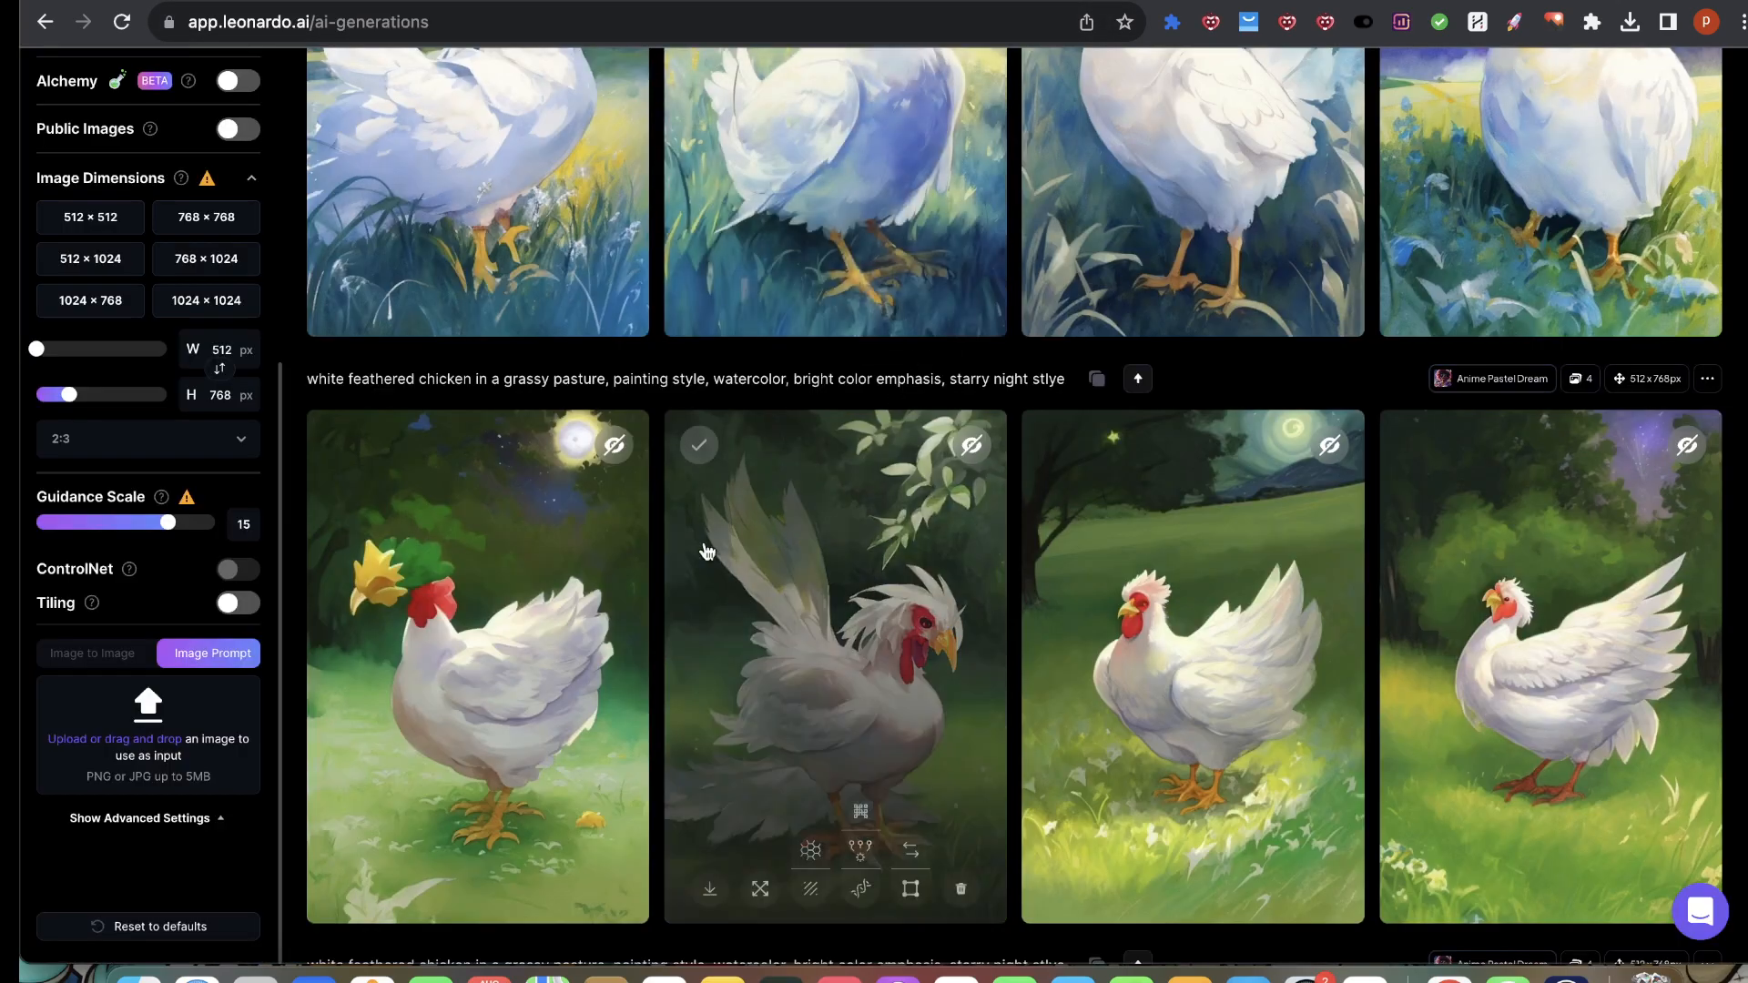
Step: Look over the Prompt Magic chickens and the photo-based chickens once more in the Leonardo.Ai results
{"action": "scroll", "coordinate": [701, 638], "scroll_direction": "up", "scroll_amount": 2}
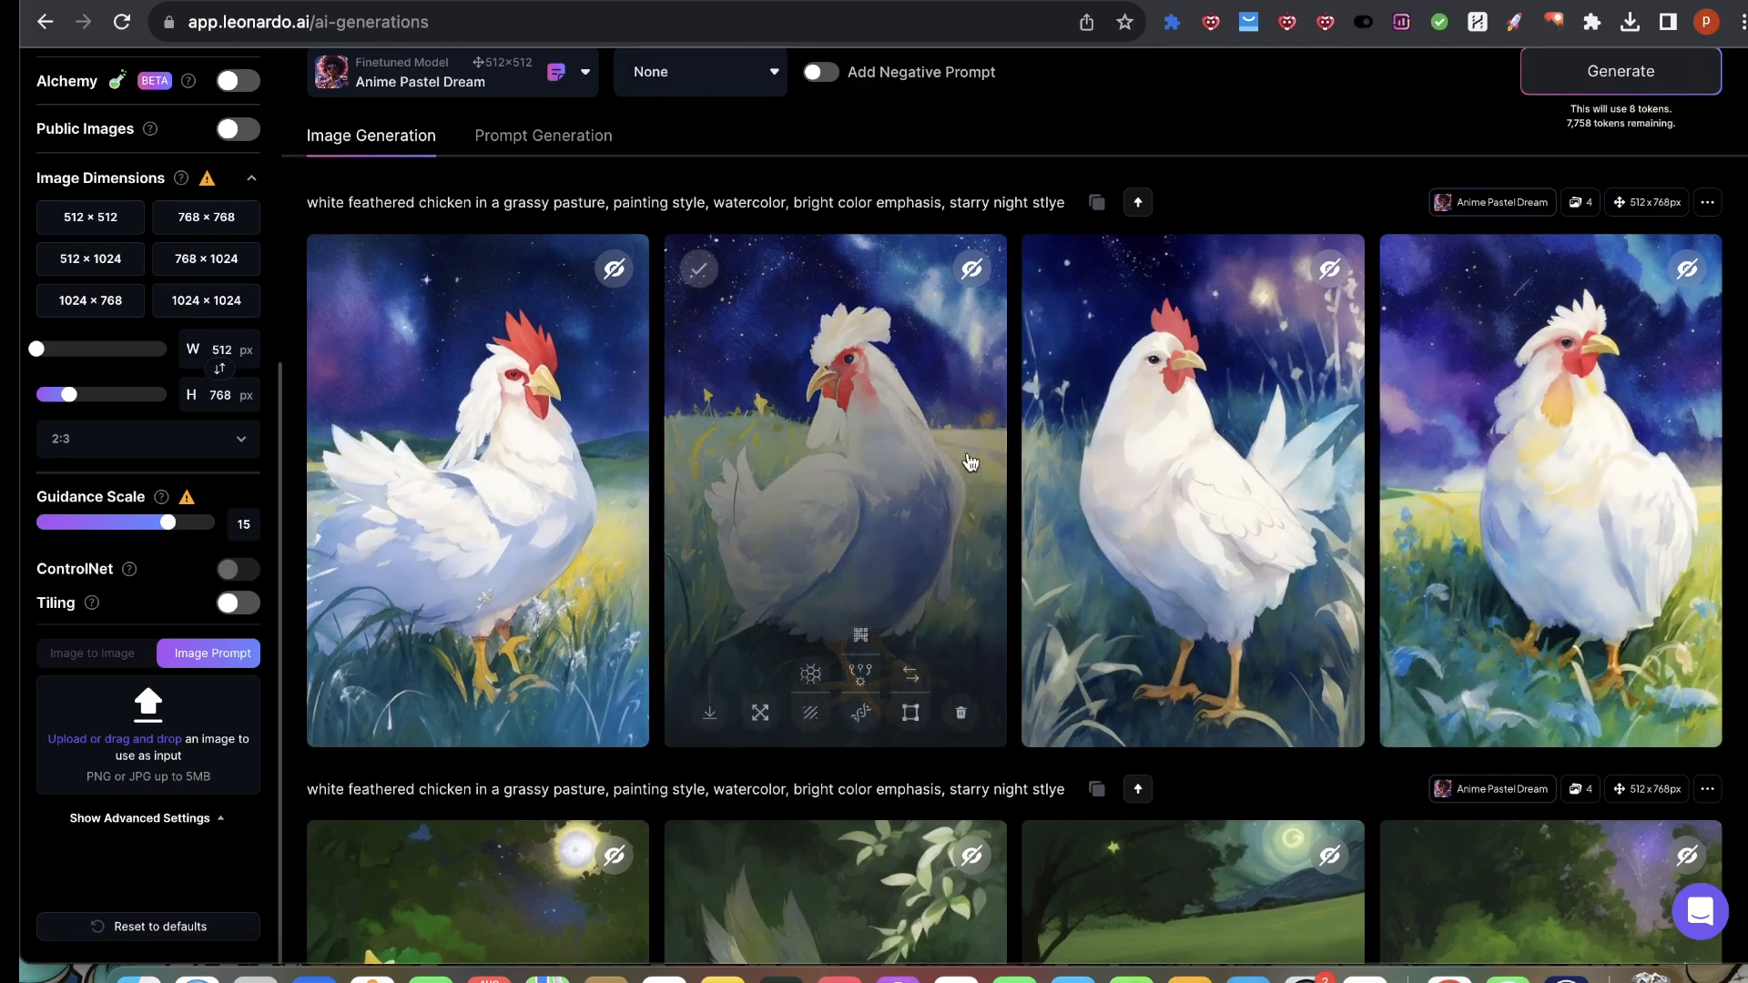
{"action": "scroll", "coordinate": [1001, 546], "scroll_direction": "down", "scroll_amount": 9}
{"action": "scroll", "coordinate": [1154, 507], "scroll_direction": "up", "scroll_amount": 2}
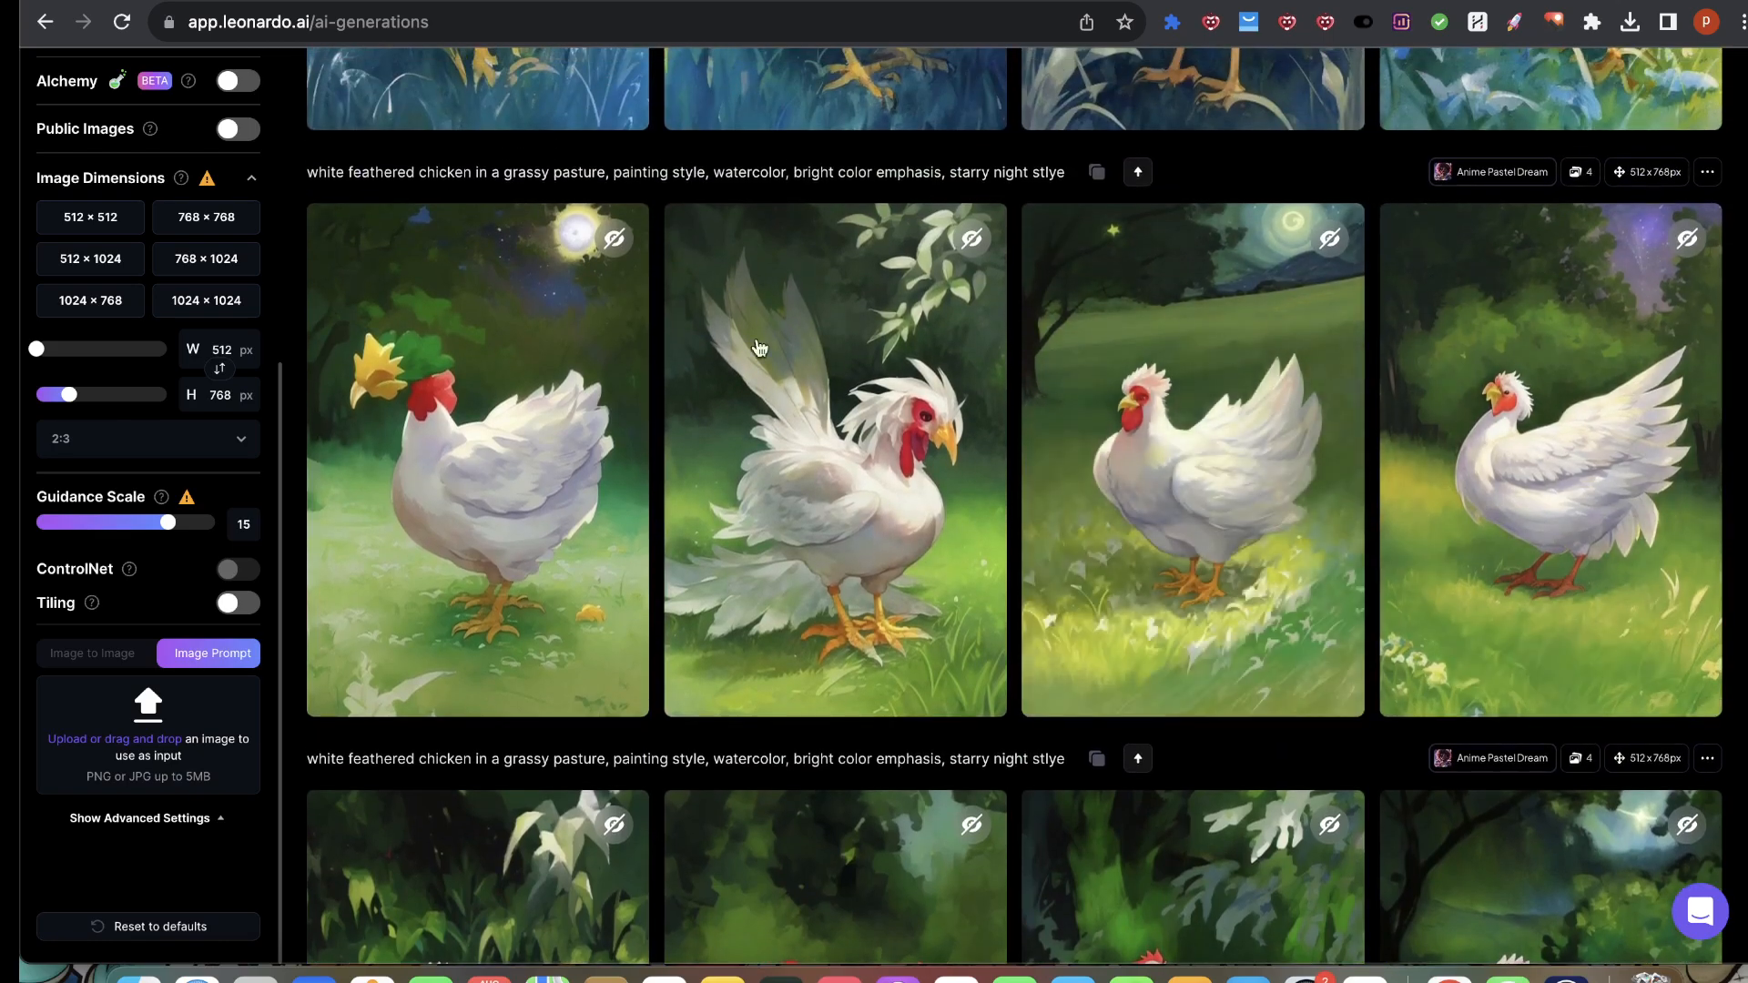